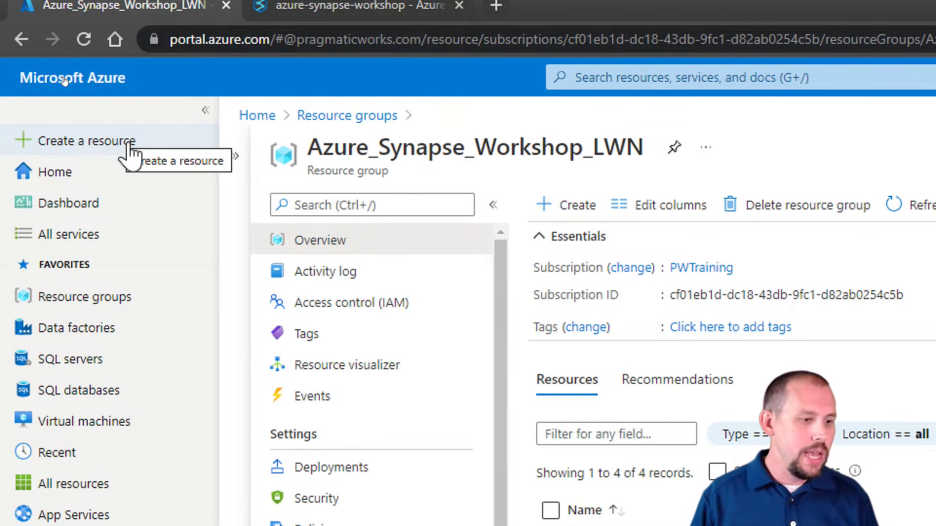
Find Azure Synapse Analytics among the creatable resources by searching for Synapse, and start creating a workspace.
{"action": "left_click", "coordinate": [129, 145]}
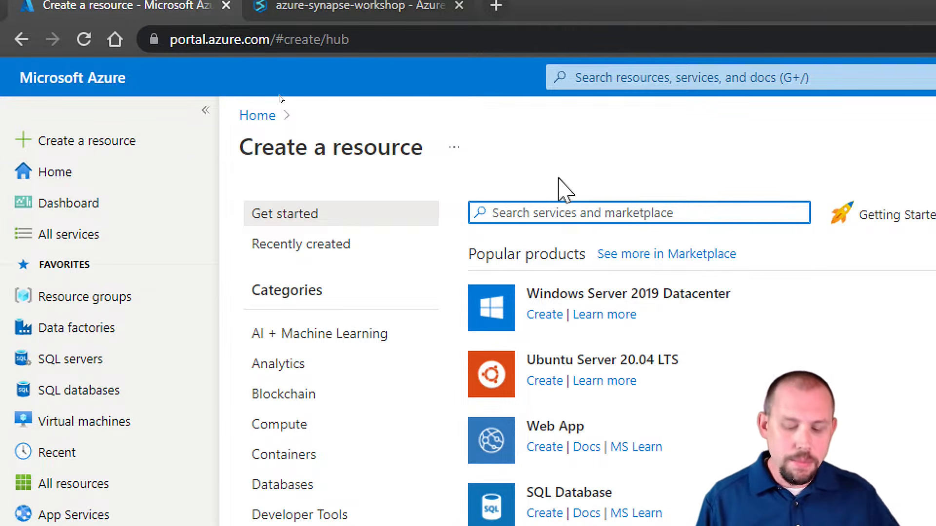
{"action": "type", "text": "Synapse"}
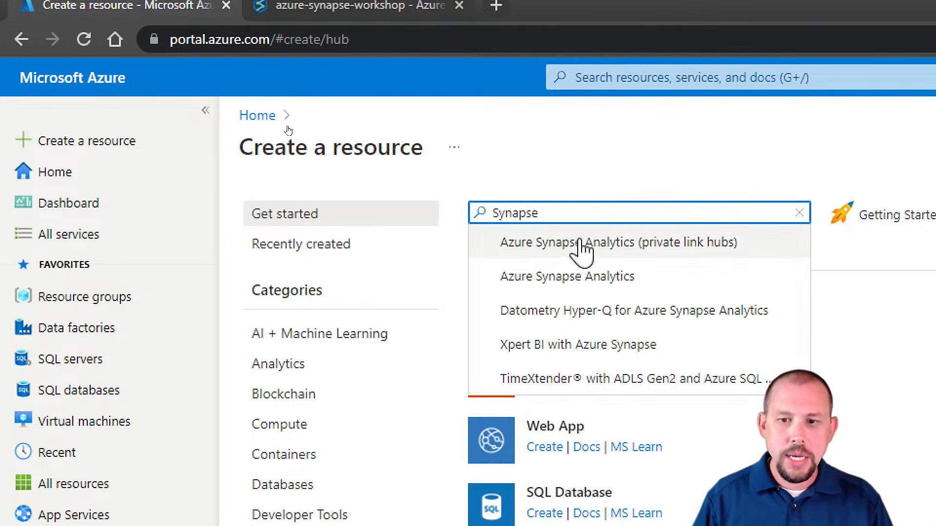
{"action": "left_click", "coordinate": [572, 280]}
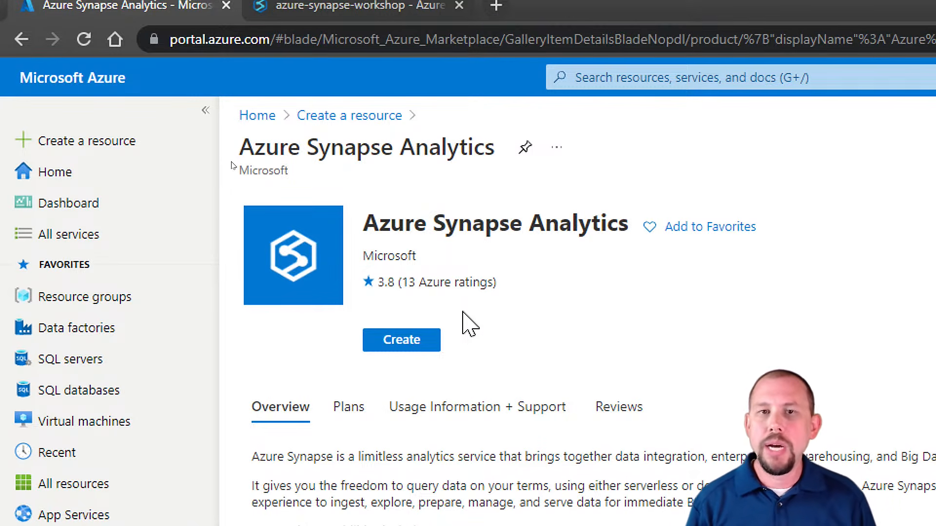
{"action": "left_click", "coordinate": [432, 342]}
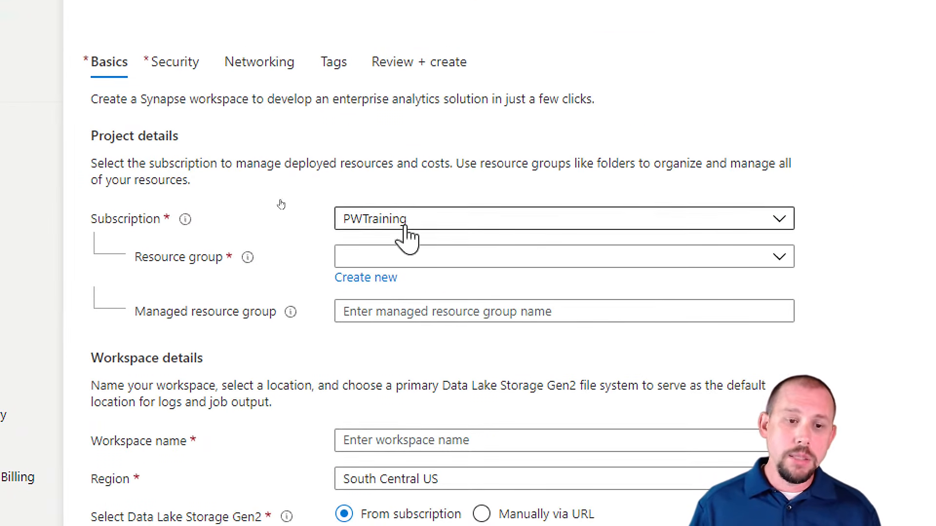
Assign the workspace to resource group Azure_Synapse_Workshop_LWN and name the managed resource group Azure_Synapse_Workshop_LWN_mrgmrg.
{"action": "left_click", "coordinate": [408, 260]}
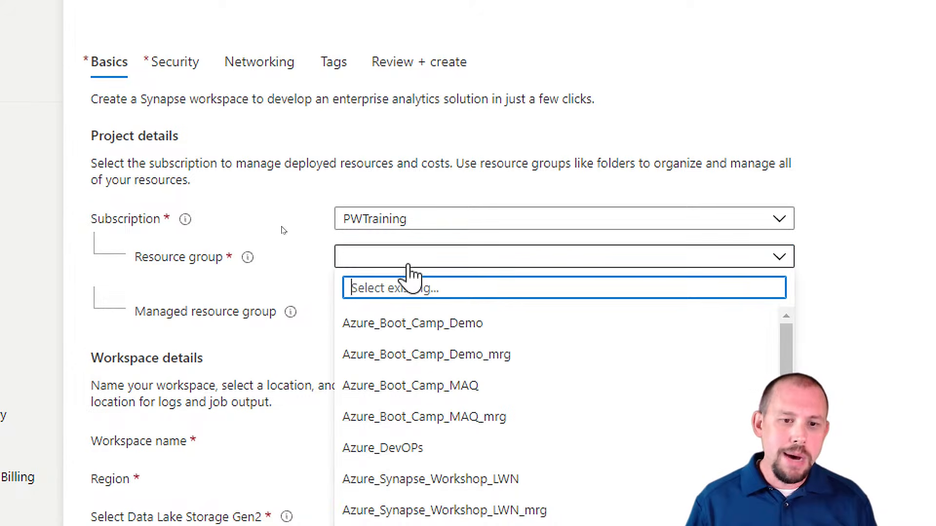
{"action": "left_click", "coordinate": [425, 479]}
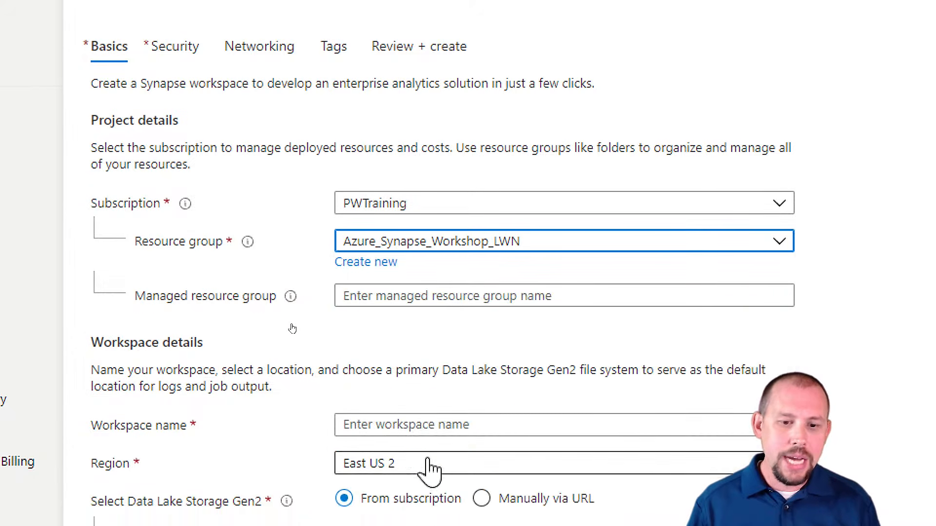
{"action": "left_click", "coordinate": [447, 295]}
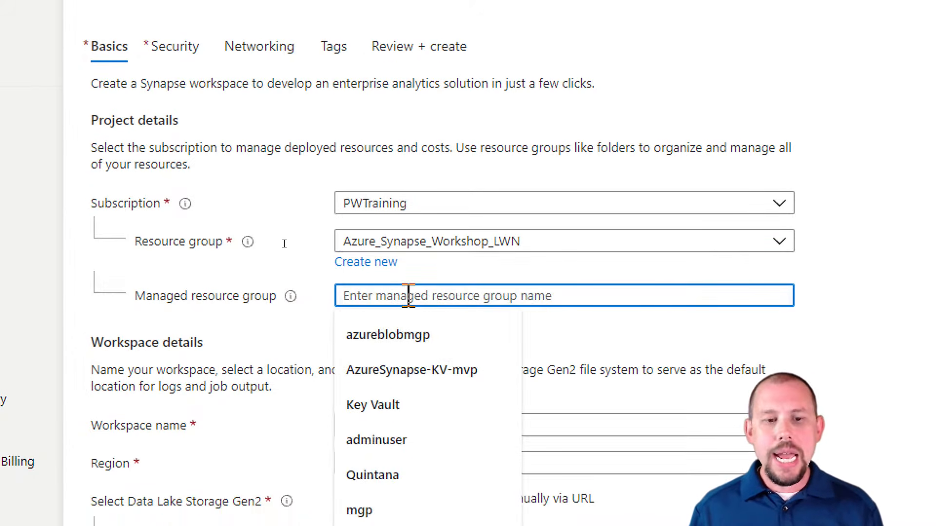
{"action": "left_click", "coordinate": [235, 328]}
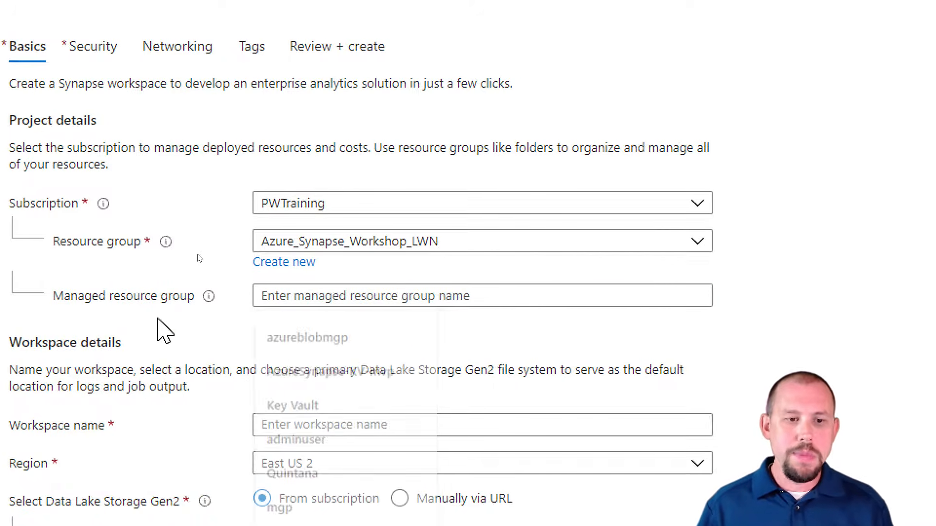
{"action": "left_click", "coordinate": [274, 295]}
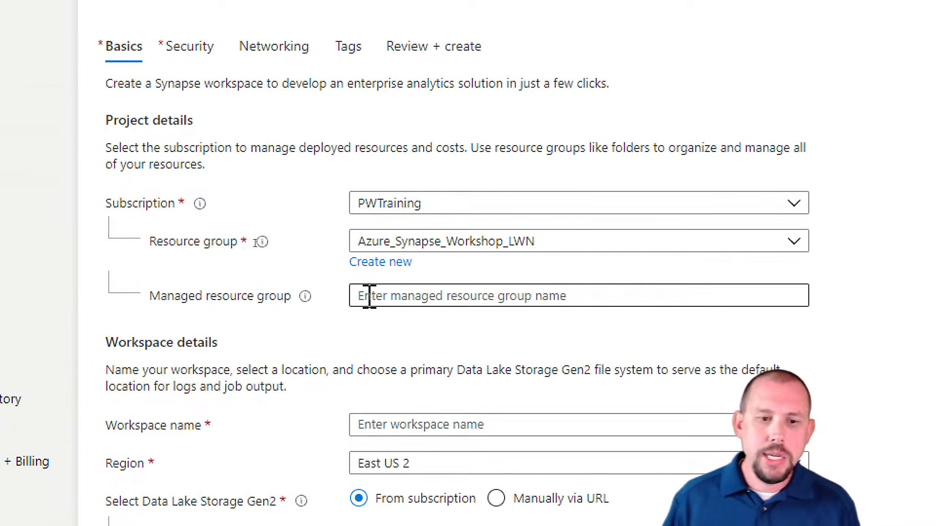
{"action": "left_click", "coordinate": [326, 308]}
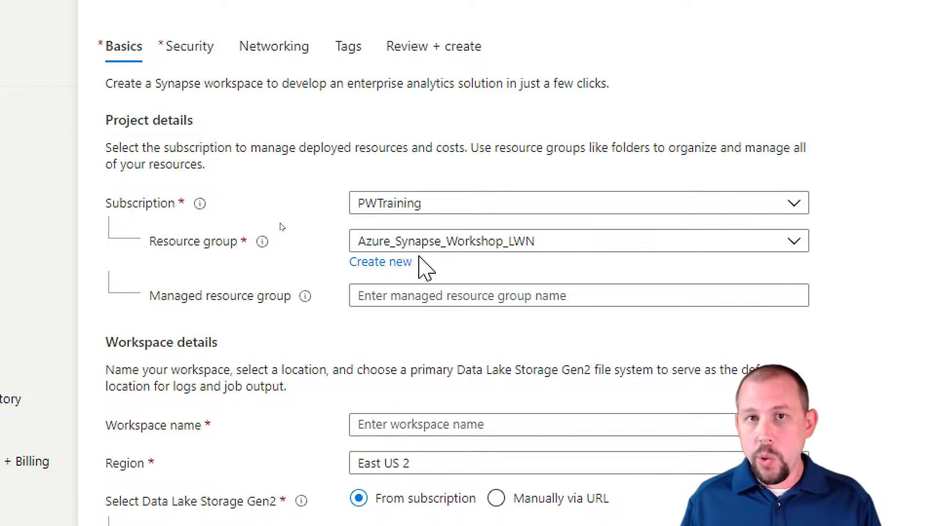
{"action": "left_click", "coordinate": [459, 296]}
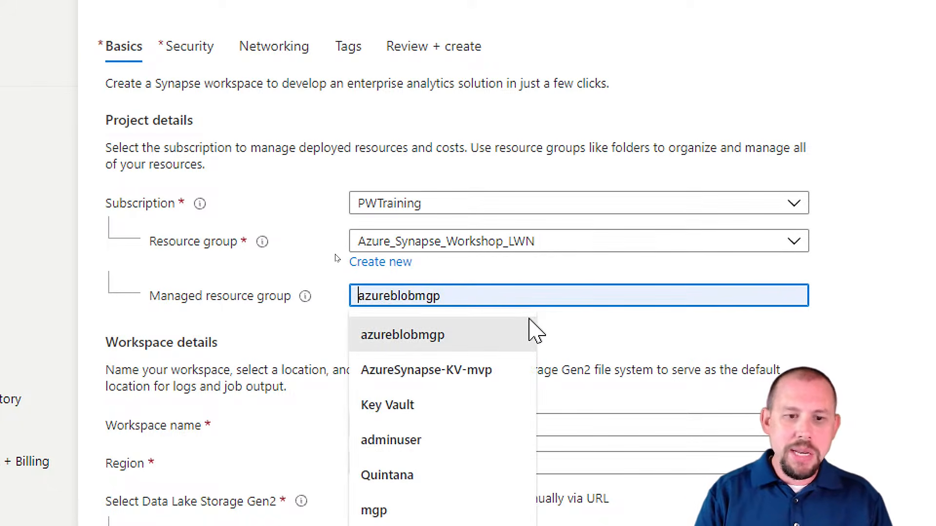
{"action": "type", "text": "Azure_Synapse_Workshop_LWN_mrg"}
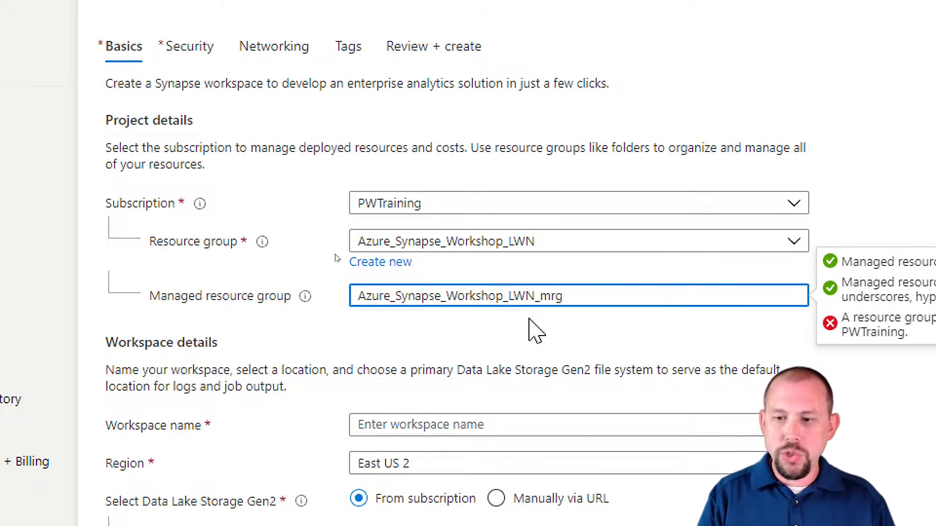
{"action": "type", "text": "mrg"}
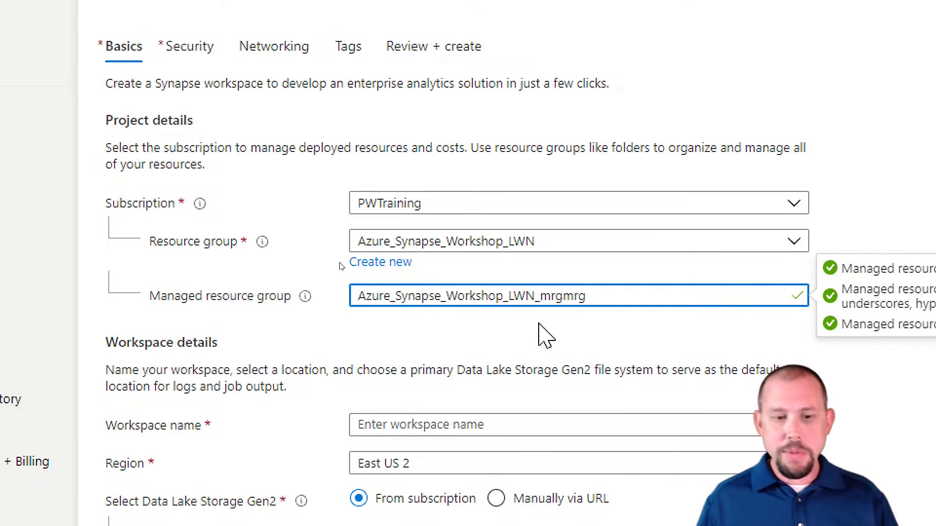
Name the new Synapse workspace azuresynapseanalyticsworkshop.
{"action": "scroll", "coordinate": [541, 334], "scroll_direction": "down", "scroll_amount": 3}
{"action": "left_click", "coordinate": [467, 265]}
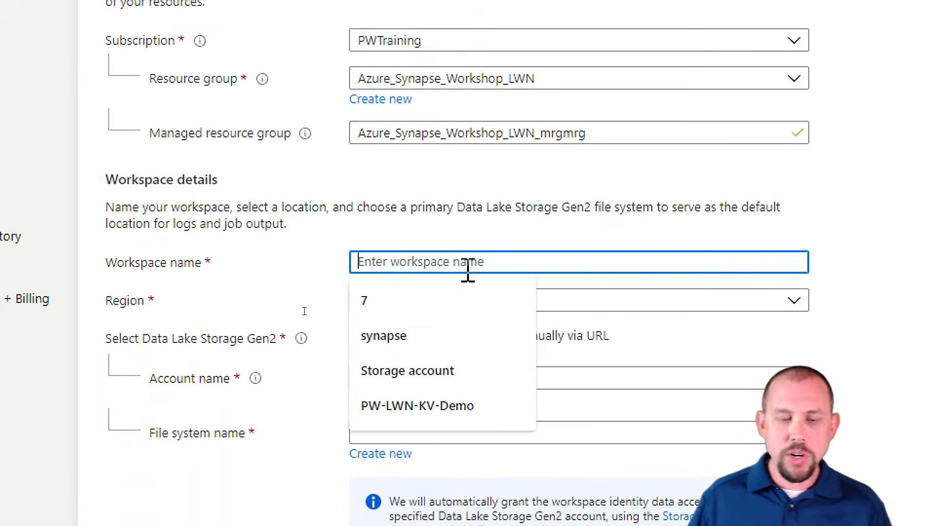
{"action": "type", "text": "azuresynapsea"}
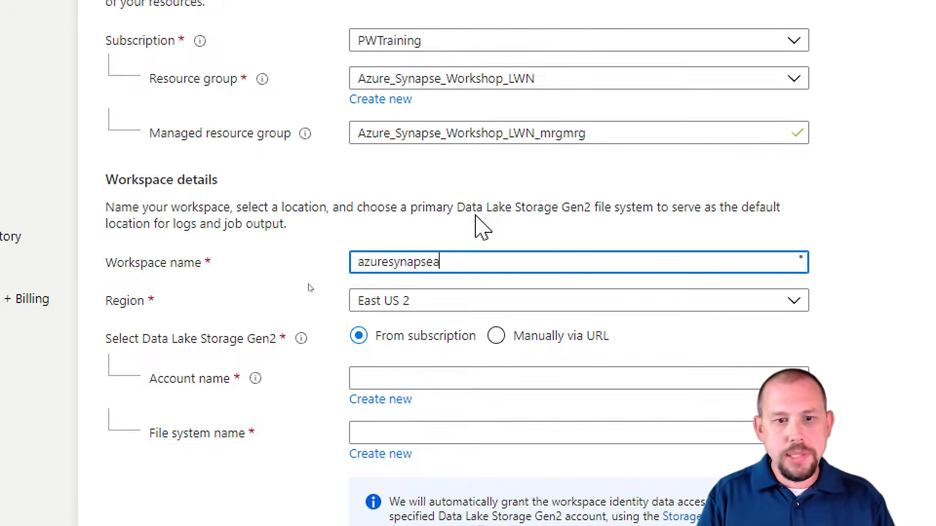
{"action": "type", "text": "nalyticsworkshop"}
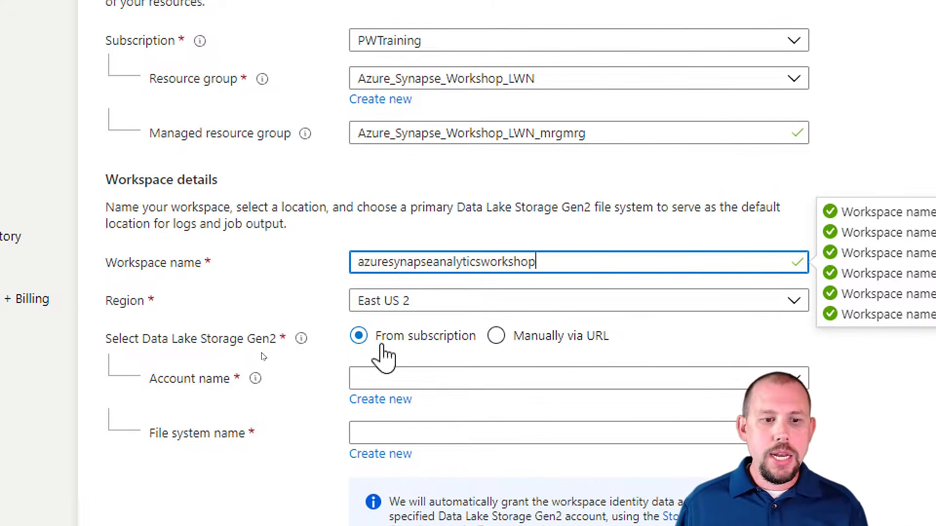
Choose azuresynapseworkshop from the subscription as the workspace's Data Lake Storage Gen2 account.
{"action": "scroll", "coordinate": [394, 404], "scroll_direction": "down", "scroll_amount": 1}
{"action": "mouse_move", "coordinate": [249, 316]}
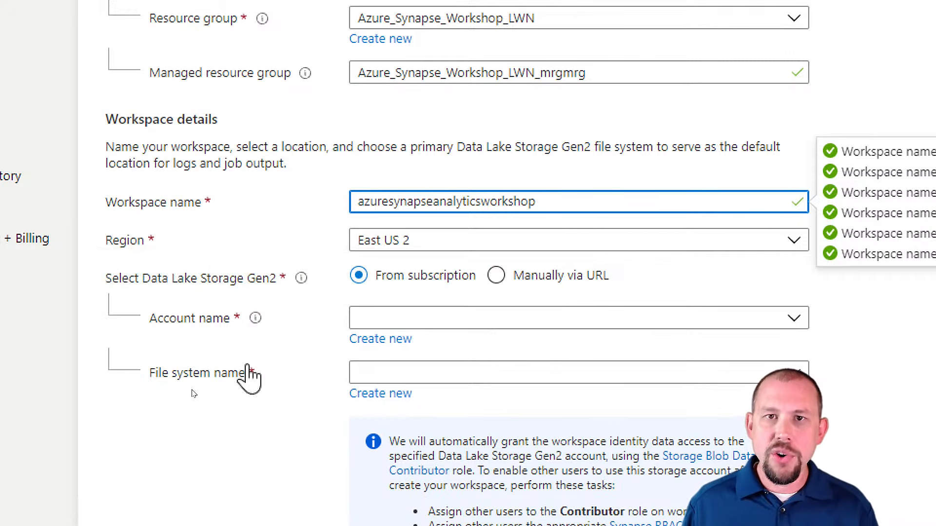
{"action": "left_click", "coordinate": [408, 320]}
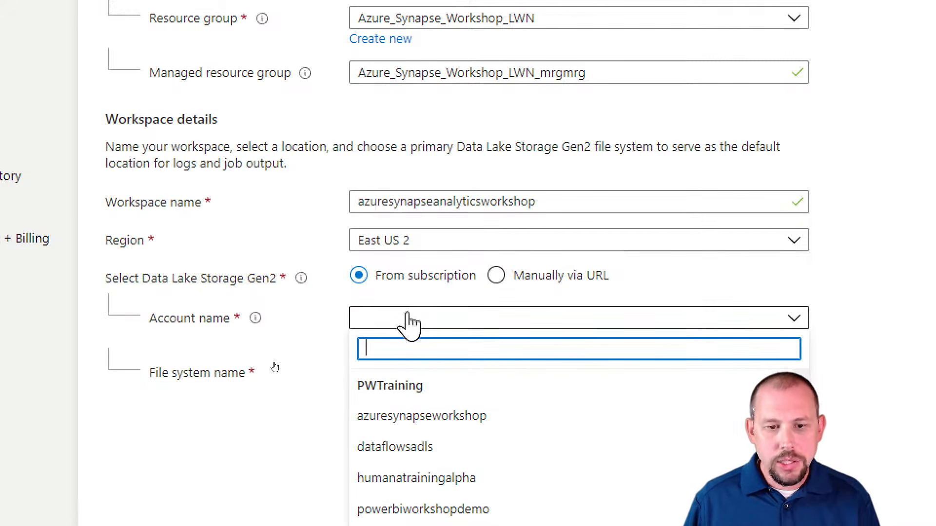
{"action": "left_click", "coordinate": [448, 416]}
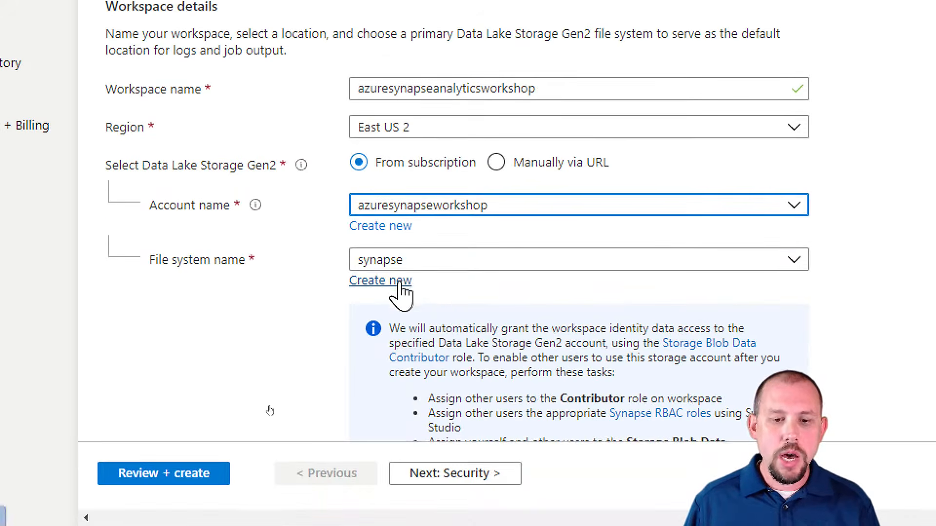
Review the SQL administrator credentials and encryption options in the security settings, and return to the basics to read the storage access notes.
{"action": "left_click", "coordinate": [432, 475]}
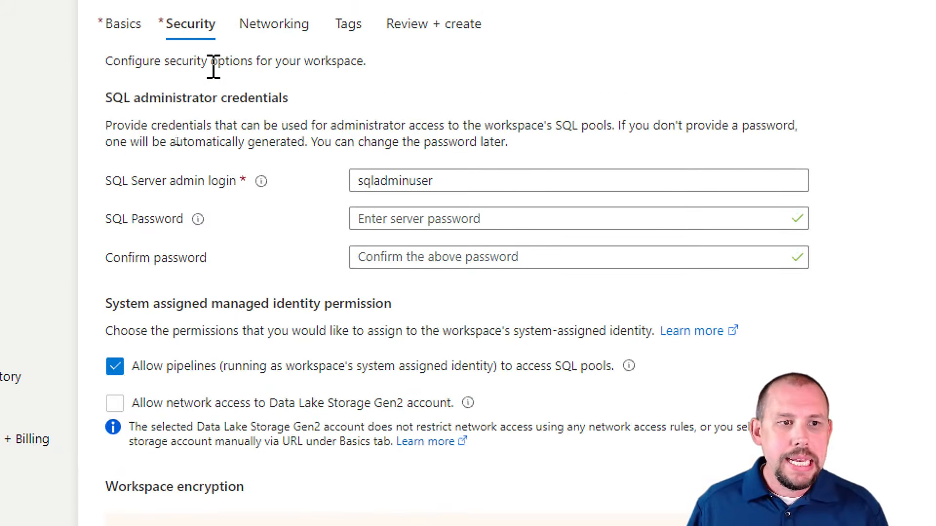
{"action": "left_click_drag", "start_coordinate": [468, 124], "coordinate": [405, 124]}
{"action": "double_click", "coordinate": [405, 182]}
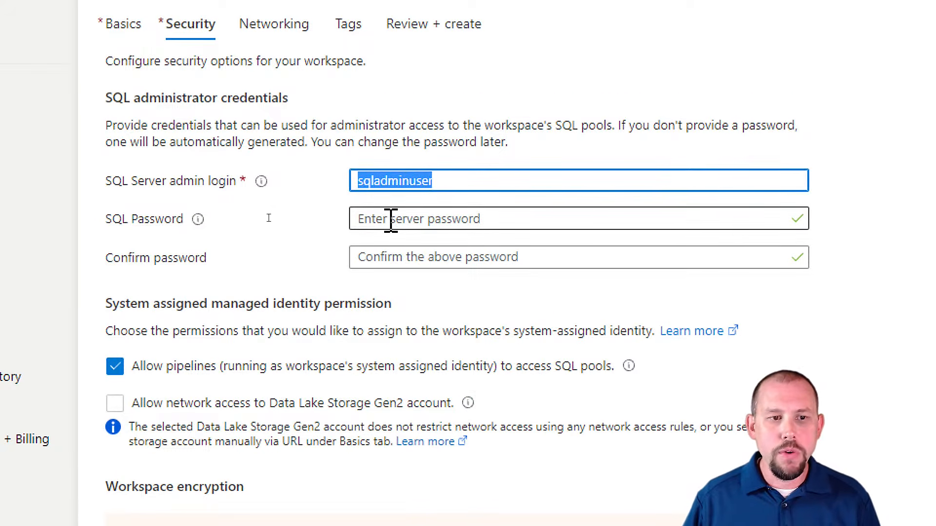
{"action": "left_click", "coordinate": [405, 221]}
{"action": "left_click", "coordinate": [517, 161]}
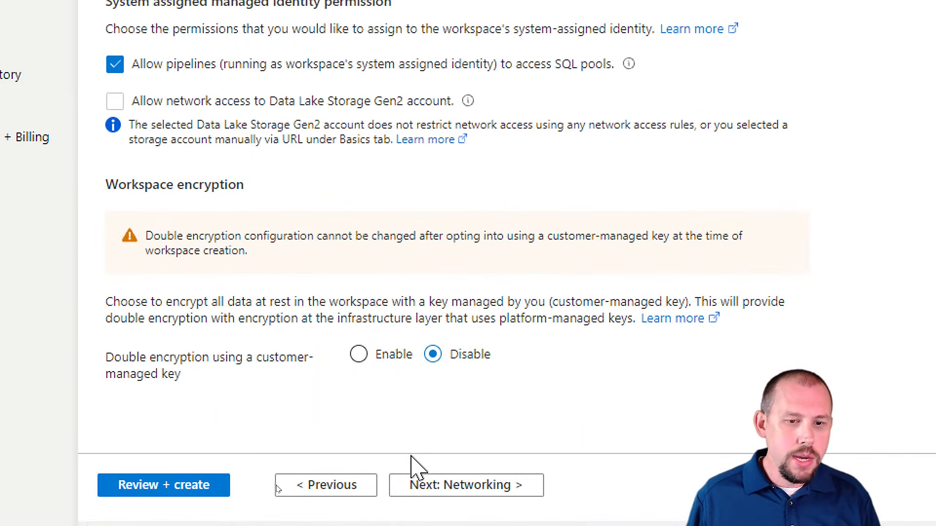
{"action": "left_click", "coordinate": [347, 487]}
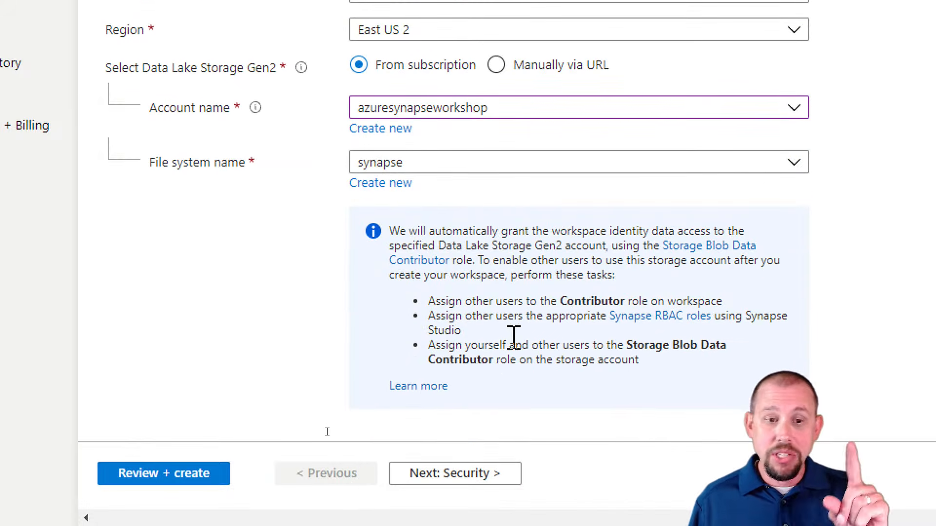
{"action": "scroll", "coordinate": [512, 337], "scroll_direction": "down", "scroll_amount": 1}
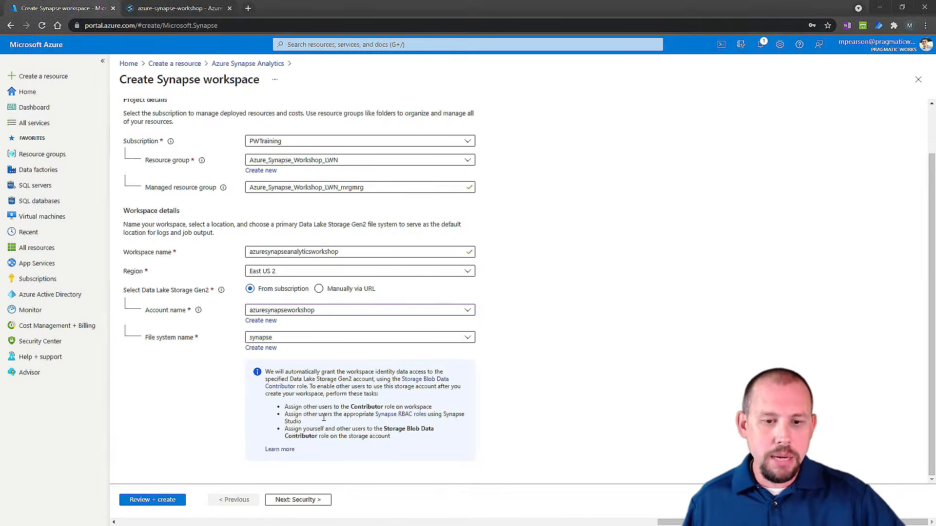
Go through the workspace's security and networking settings, and close the creation form without creating the workspace.
{"action": "left_click", "coordinate": [455, 474]}
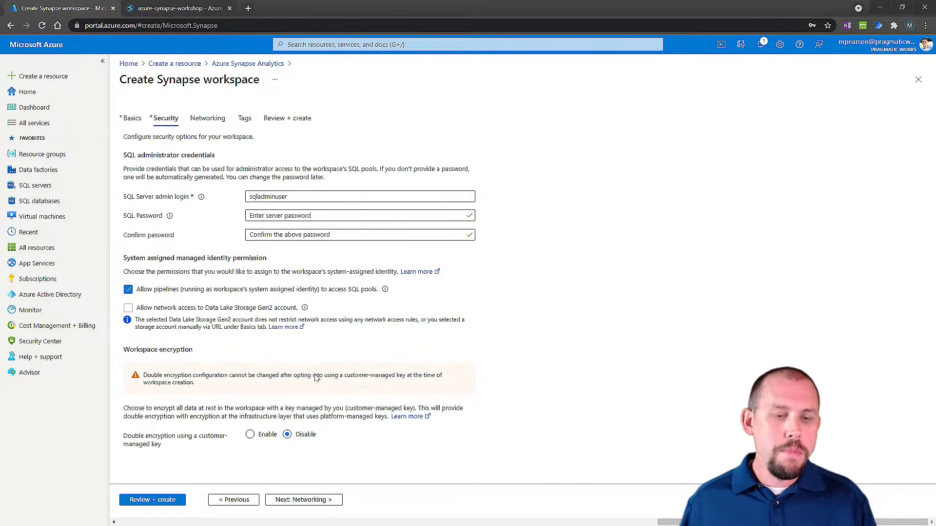
{"action": "left_click", "coordinate": [217, 118]}
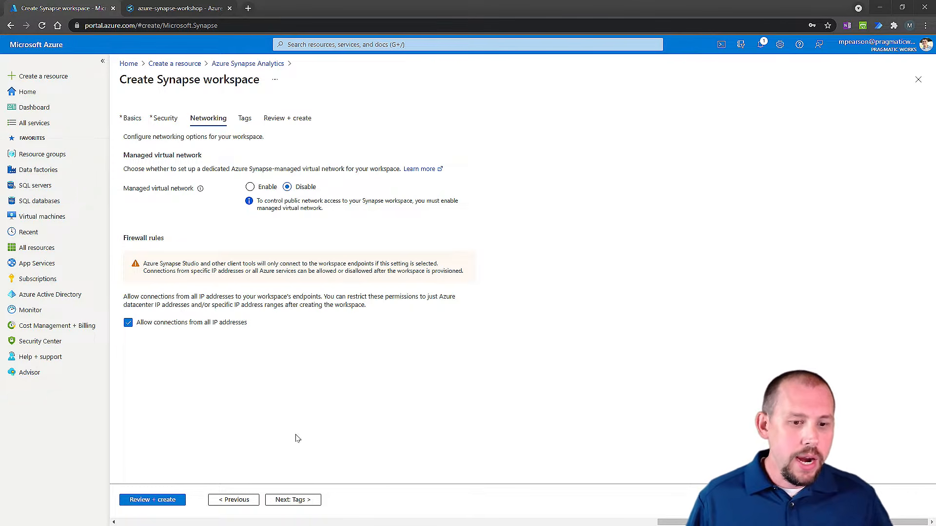
{"action": "left_click", "coordinate": [917, 82]}
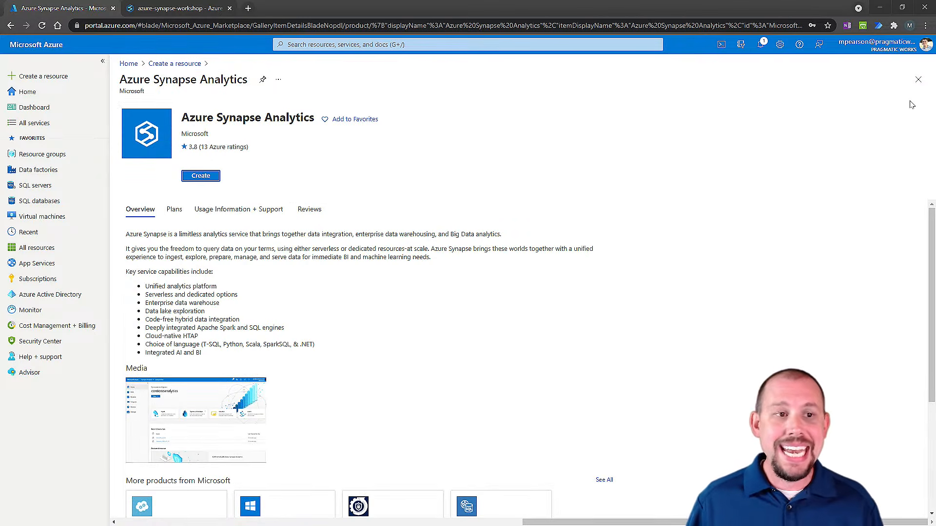
Switch to the azure-synapse-workshop workspace in Synapse Studio and expand its navigation labels on the Home page.
{"action": "left_click", "coordinate": [184, 10]}
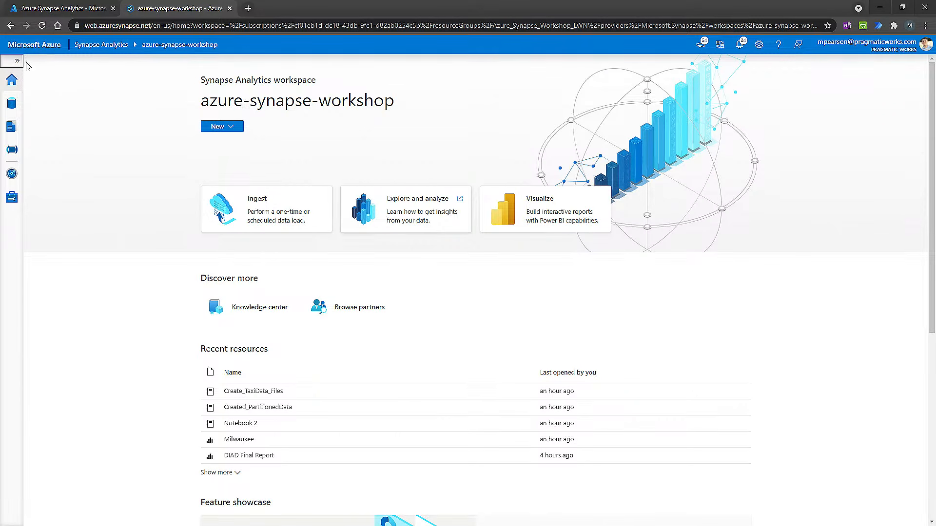
{"action": "left_click", "coordinate": [16, 62]}
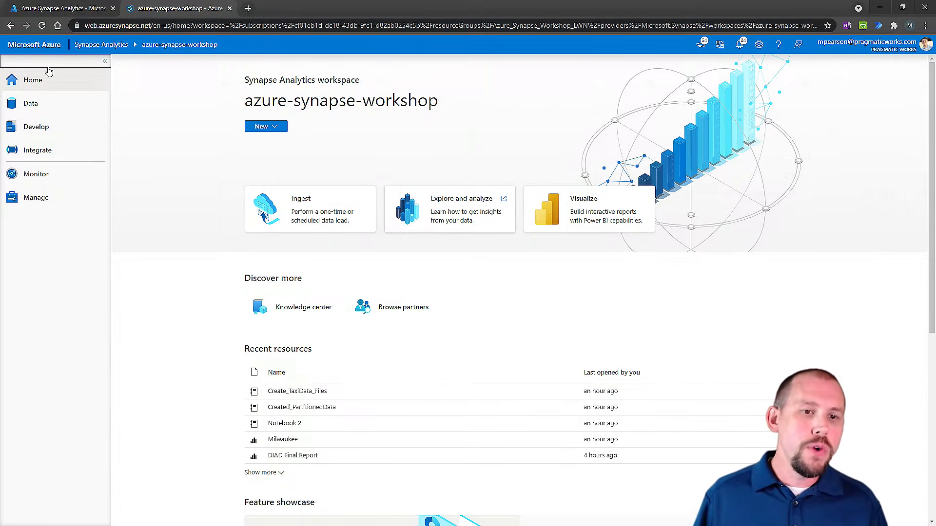
{"action": "left_click", "coordinate": [105, 60]}
{"action": "left_click", "coordinate": [16, 63]}
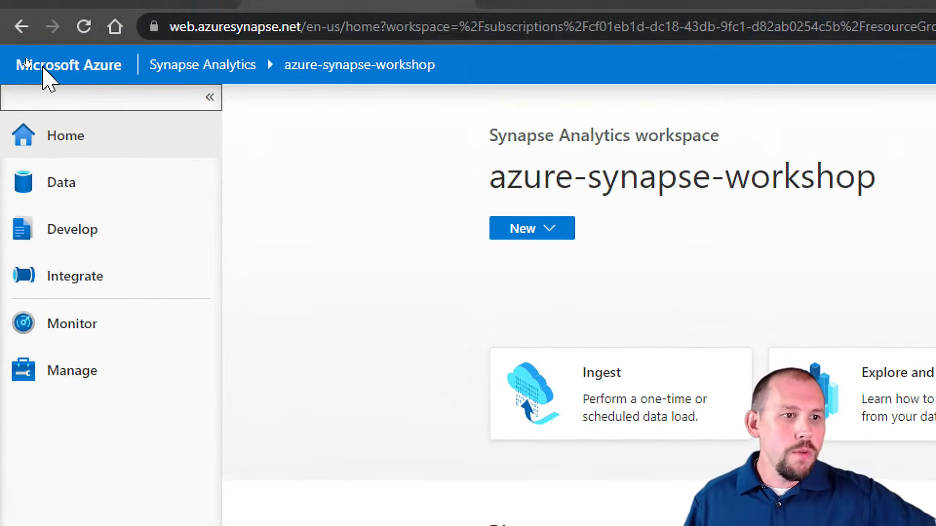
{"action": "left_click", "coordinate": [63, 155]}
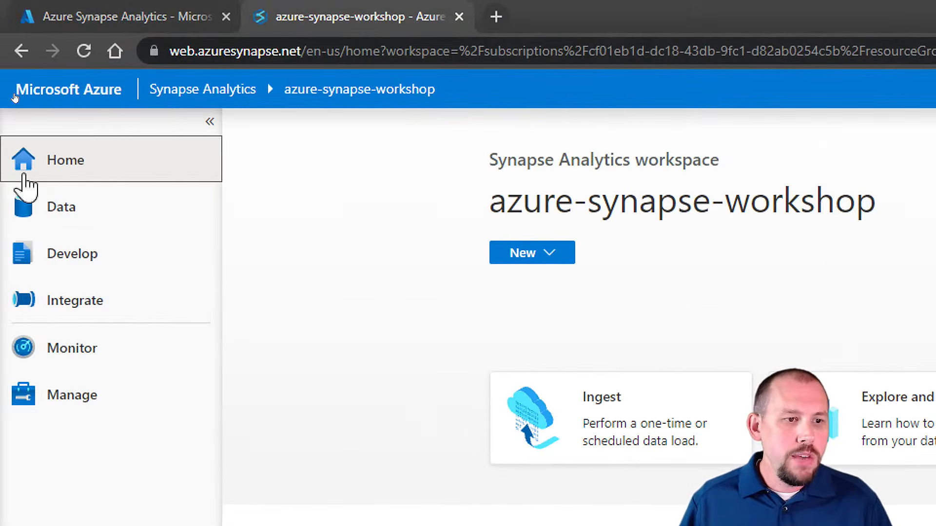
Show the linked data sources in the Data hub, widen the resource list, and open the training container.
{"action": "left_click", "coordinate": [53, 218]}
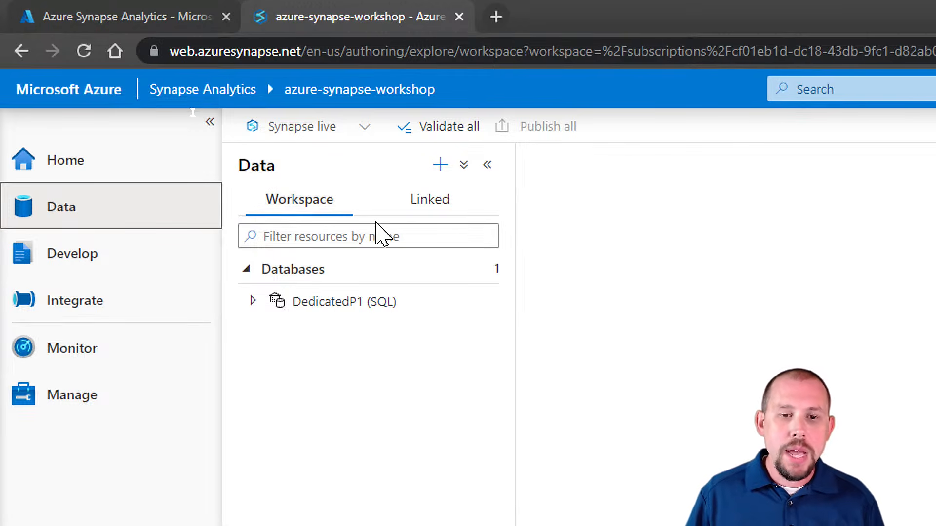
{"action": "left_click", "coordinate": [437, 205]}
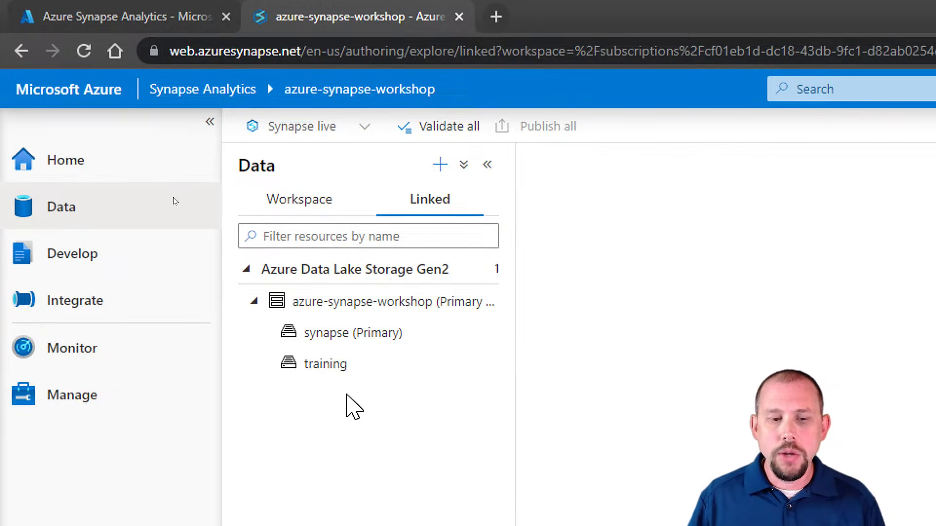
{"action": "left_click_drag", "start_coordinate": [518, 347], "coordinate": [689, 351]}
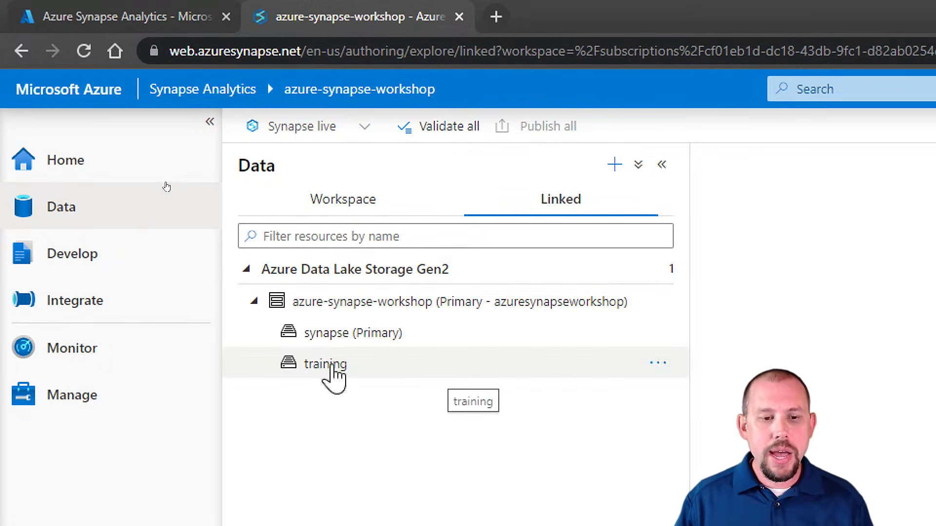
{"action": "left_click", "coordinate": [334, 371]}
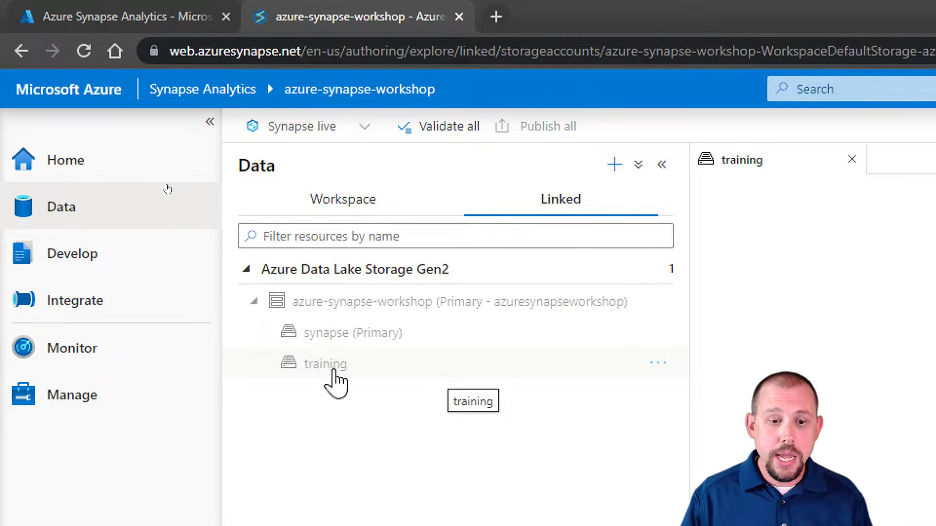
Narrow the Data hub's resource list, and browse the gallery from the Develop hub's options for adding a resource.
{"action": "left_click_drag", "start_coordinate": [689, 362], "coordinate": [459, 361]}
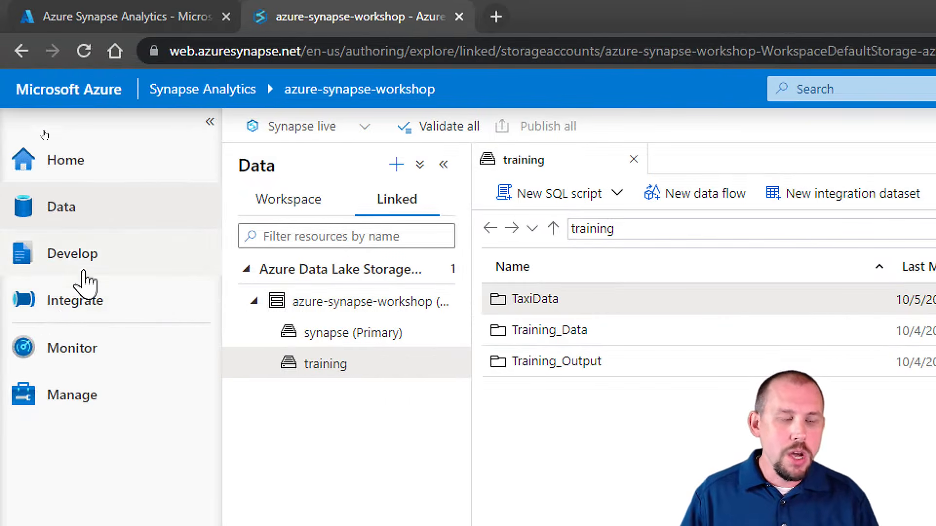
{"action": "left_click", "coordinate": [92, 269]}
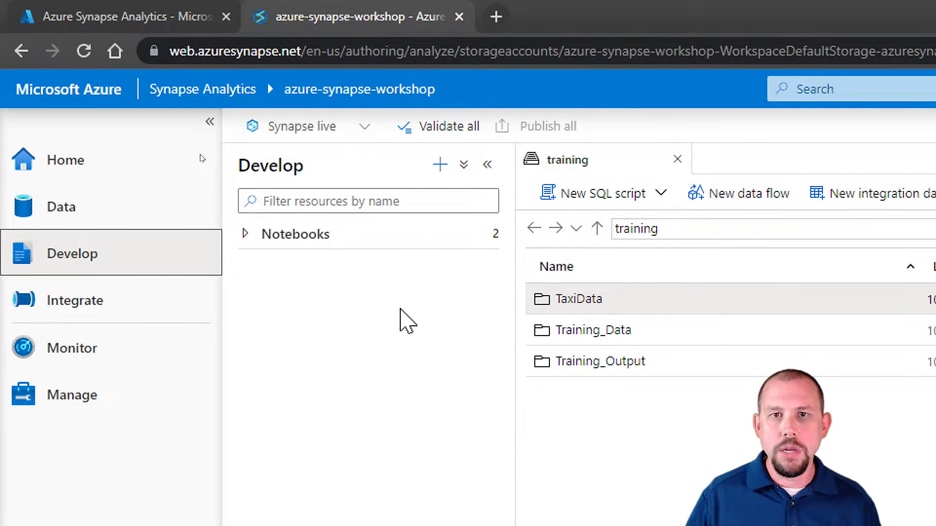
{"action": "left_click", "coordinate": [444, 168]}
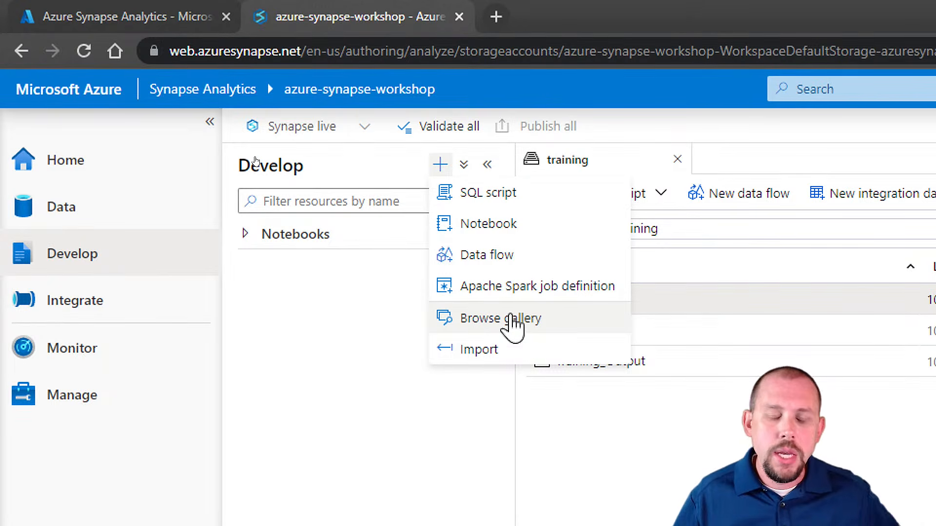
{"action": "left_click", "coordinate": [510, 318]}
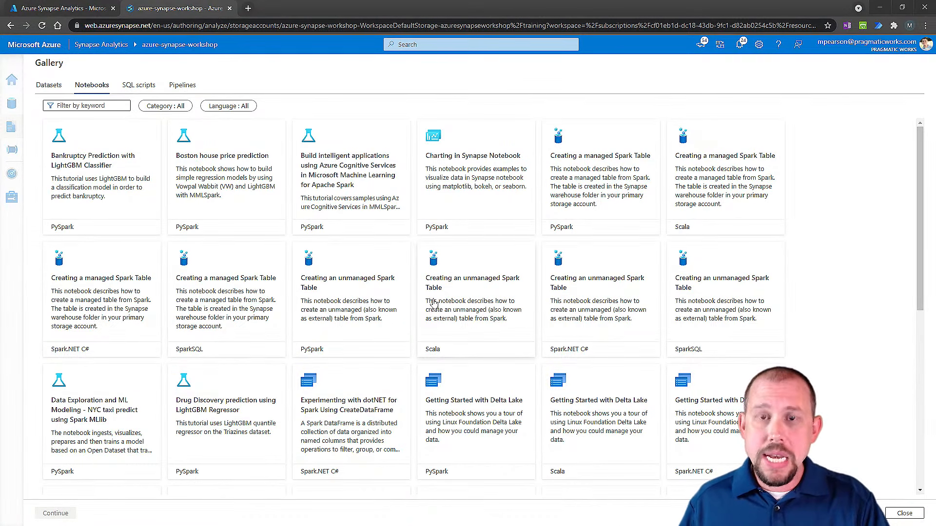
Look through the gallery's sample notebooks, datasets and pipeline templates, and close the gallery without adding anything.
{"action": "scroll", "coordinate": [433, 303], "scroll_direction": "down", "scroll_amount": 2}
{"action": "scroll", "coordinate": [440, 310], "scroll_direction": "down", "scroll_amount": 2}
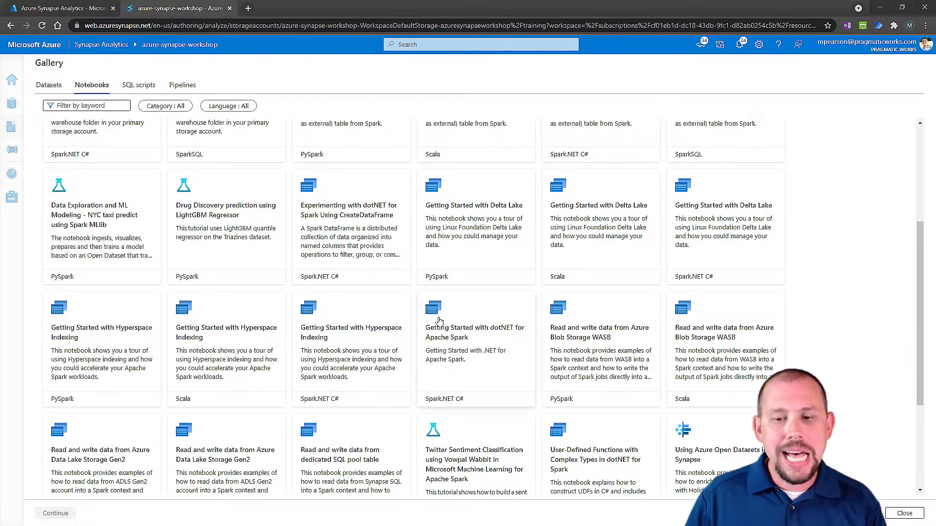
{"action": "scroll", "coordinate": [471, 317], "scroll_direction": "down", "scroll_amount": 2}
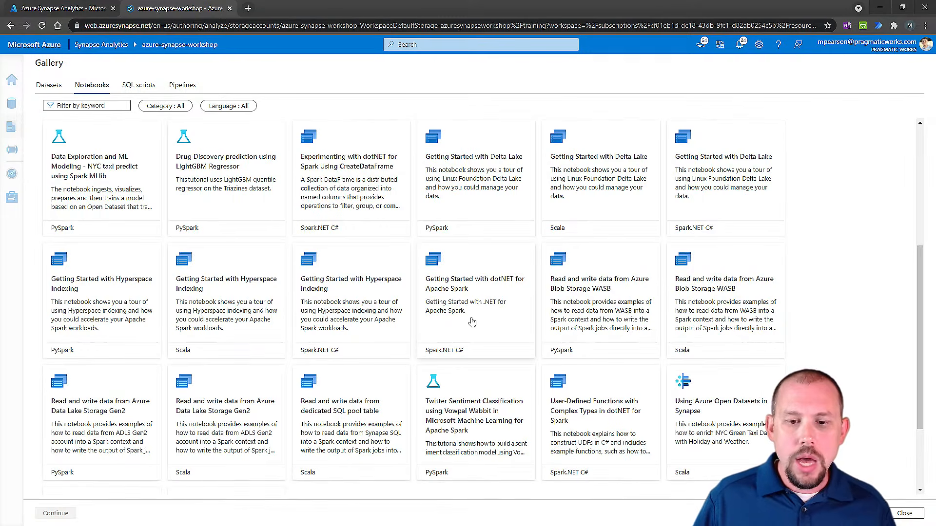
{"action": "scroll", "coordinate": [470, 320], "scroll_direction": "up", "scroll_amount": 6}
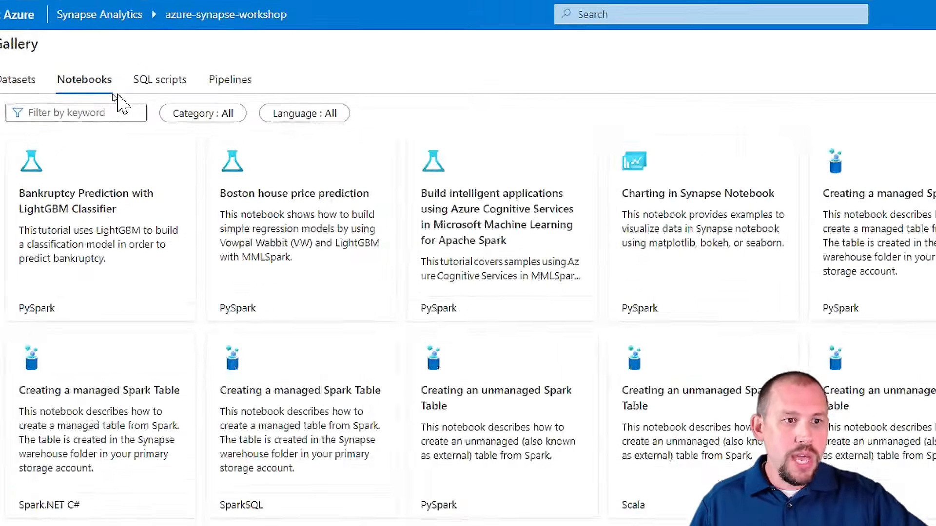
{"action": "left_click", "coordinate": [25, 81]}
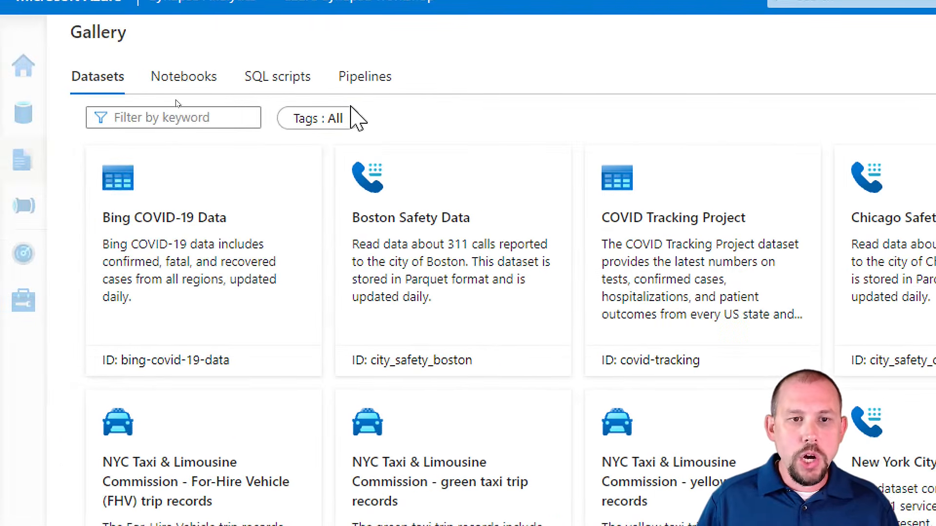
{"action": "left_click", "coordinate": [370, 78]}
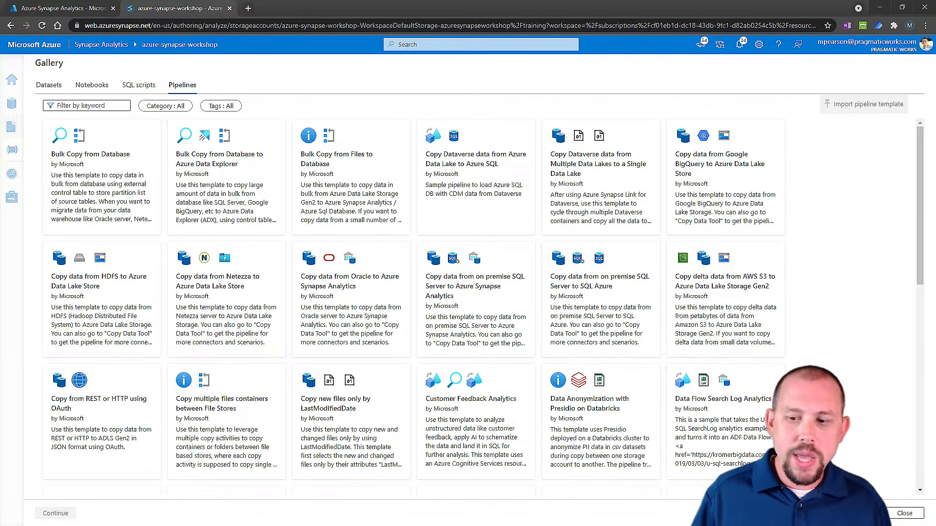
{"action": "left_click", "coordinate": [901, 514]}
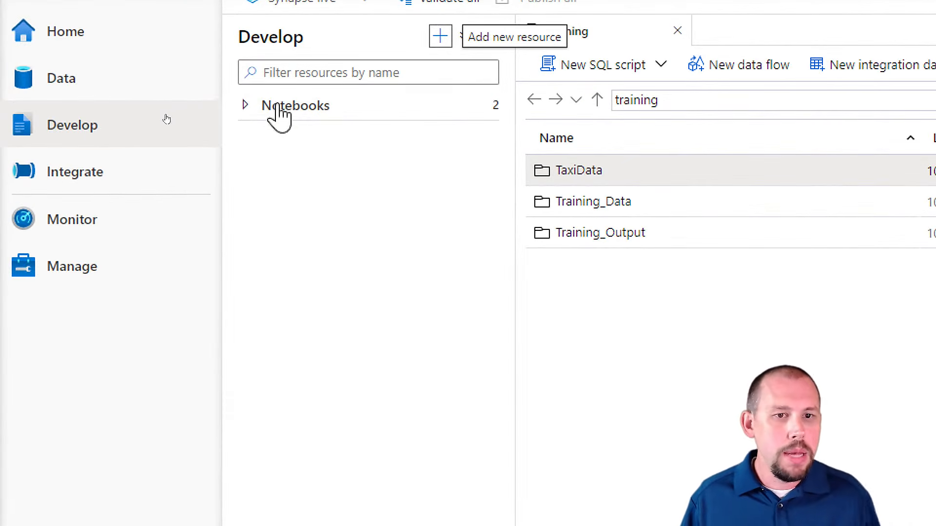
Review the resource types that can be added in the Develop hub and in the Integrate hub.
{"action": "left_click", "coordinate": [441, 60]}
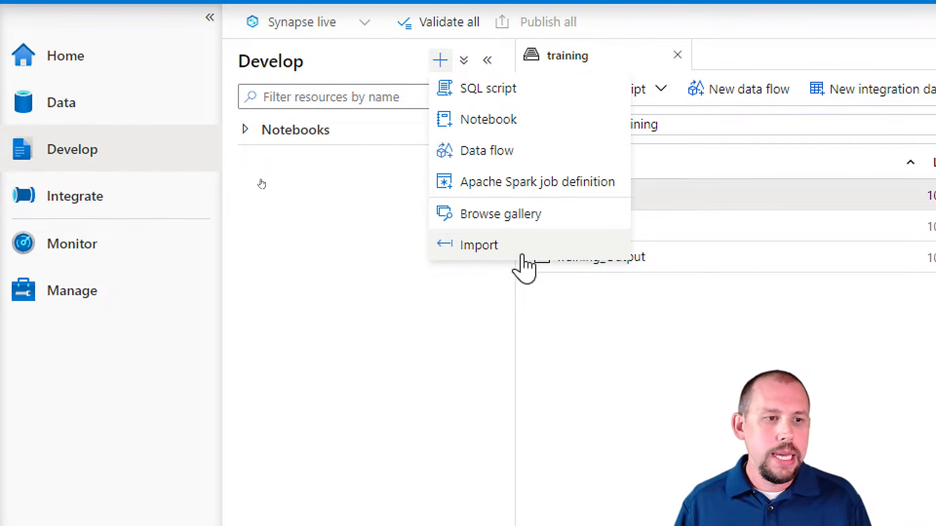
{"action": "left_click", "coordinate": [312, 306]}
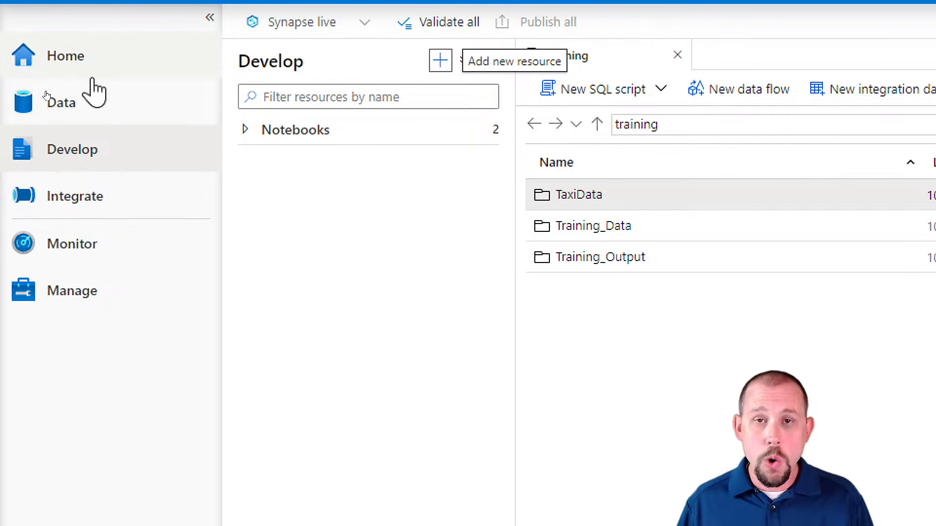
{"action": "left_click", "coordinate": [74, 204]}
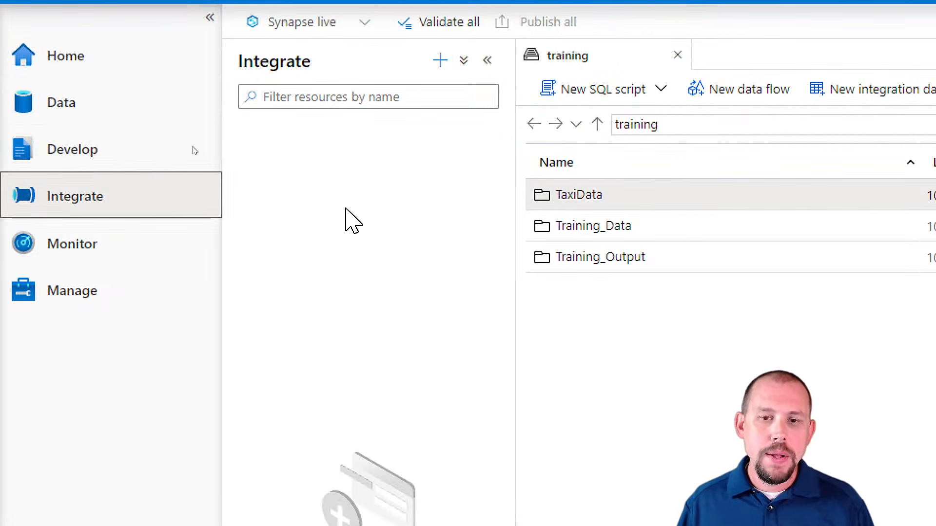
{"action": "left_click", "coordinate": [441, 62]}
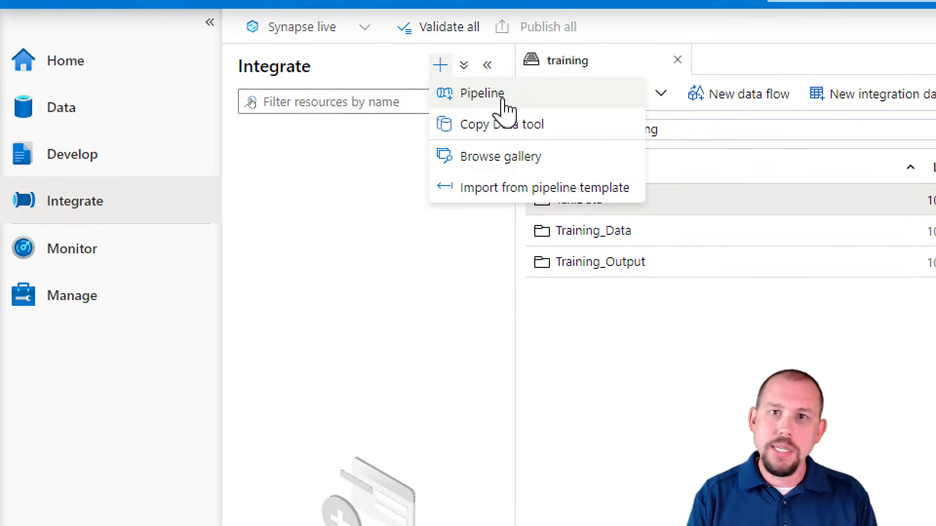
{"action": "left_click", "coordinate": [396, 171]}
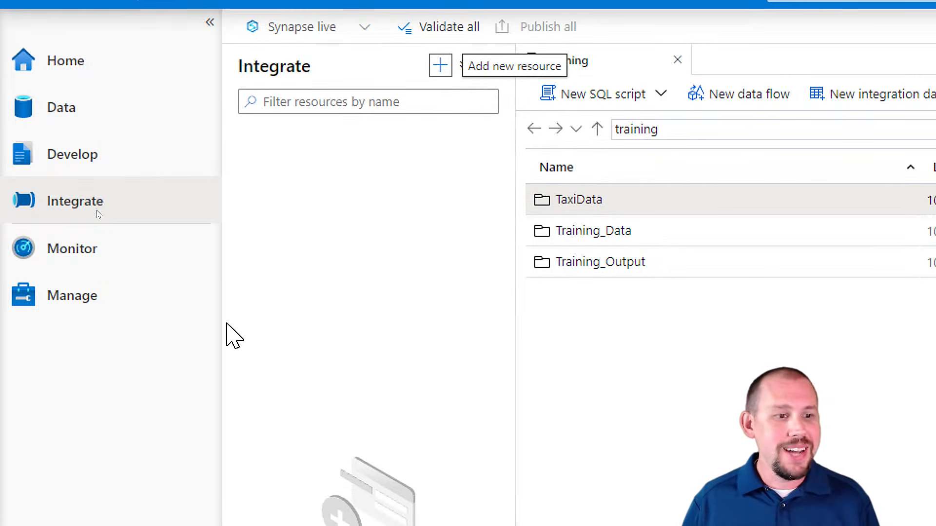
Go through the Monitor hub's SQL pools, Apache Spark pools, SQL requests, data flow debug and pipeline runs, and open the Manage hub.
{"action": "left_click", "coordinate": [80, 263]}
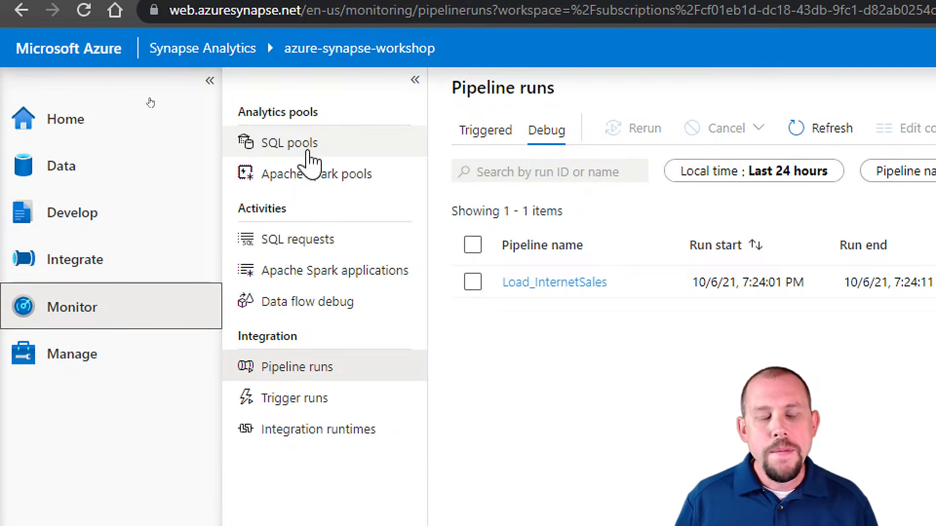
{"action": "left_click", "coordinate": [297, 148]}
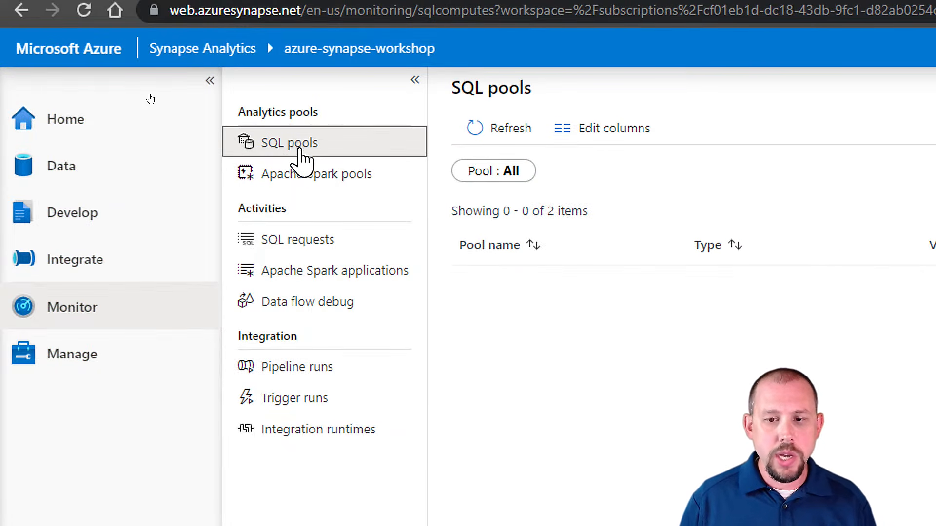
{"action": "left_click", "coordinate": [312, 175]}
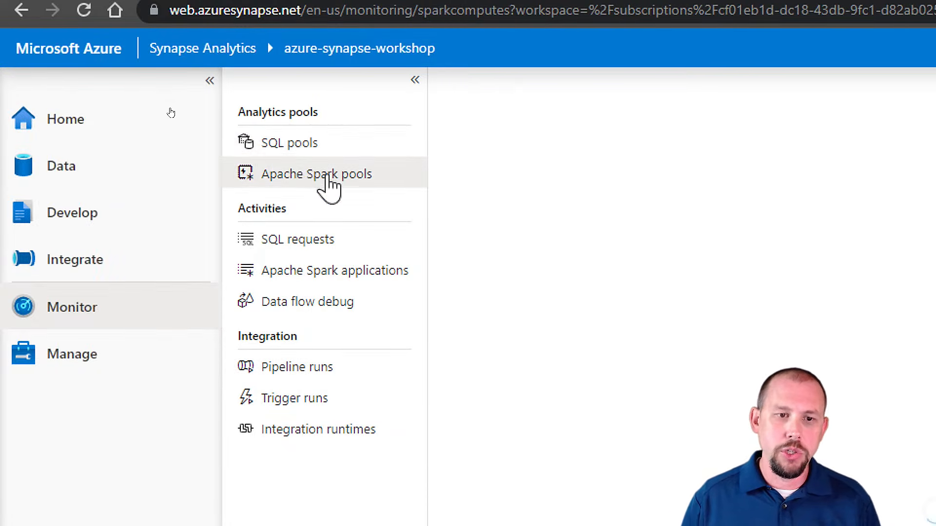
{"action": "left_click", "coordinate": [267, 243]}
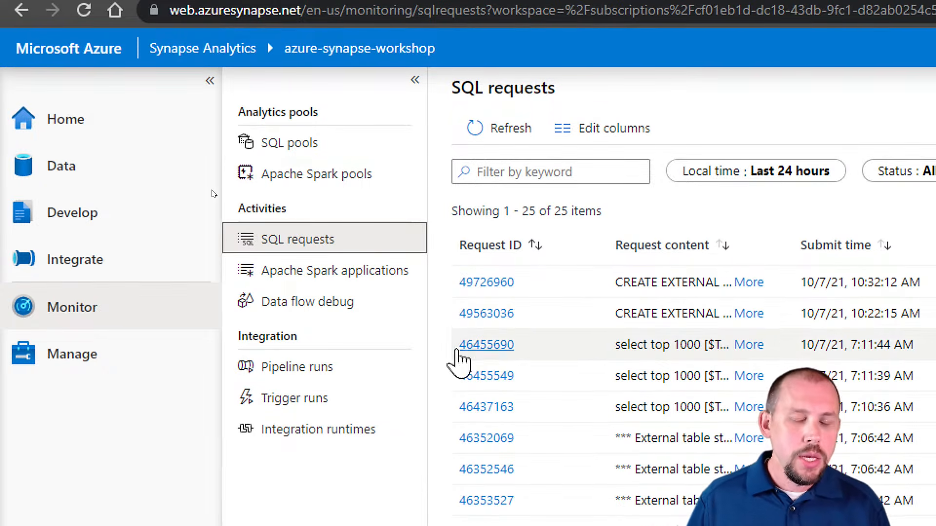
{"action": "left_click", "coordinate": [344, 307]}
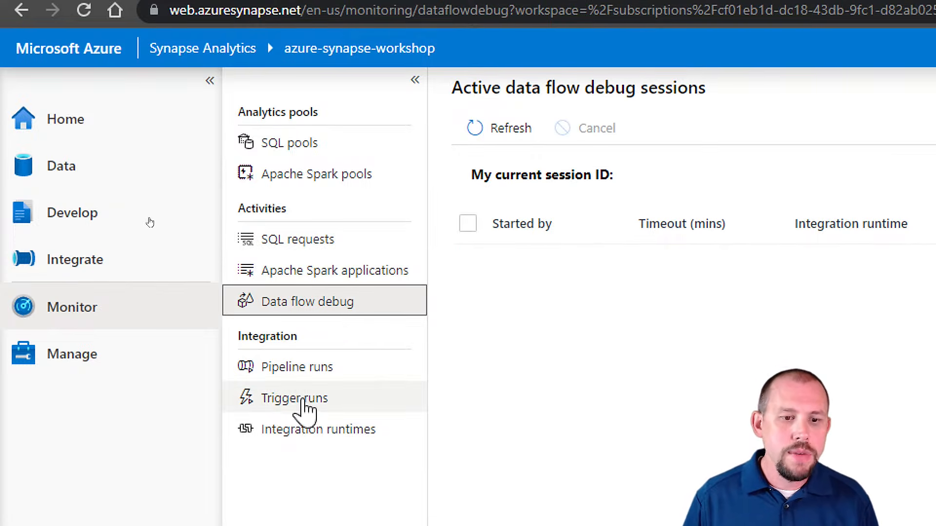
{"action": "left_click", "coordinate": [295, 378]}
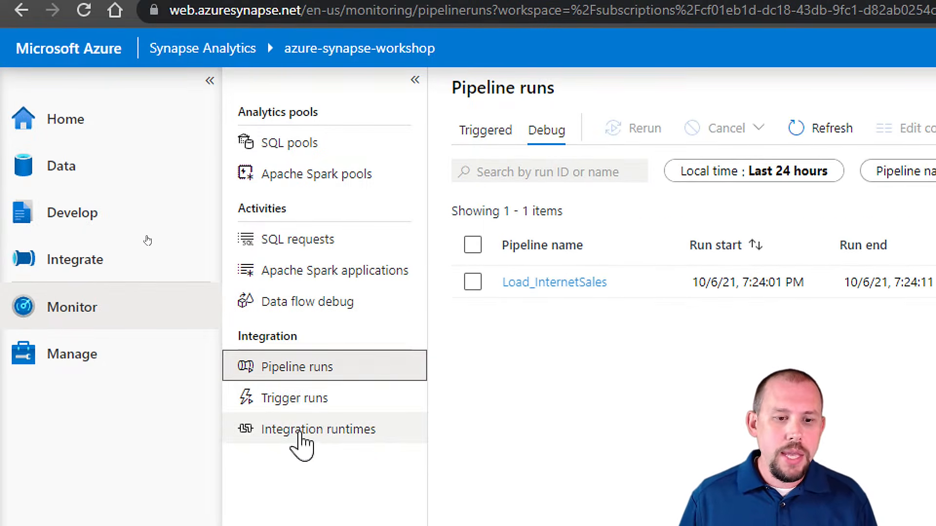
{"action": "left_click", "coordinate": [46, 365]}
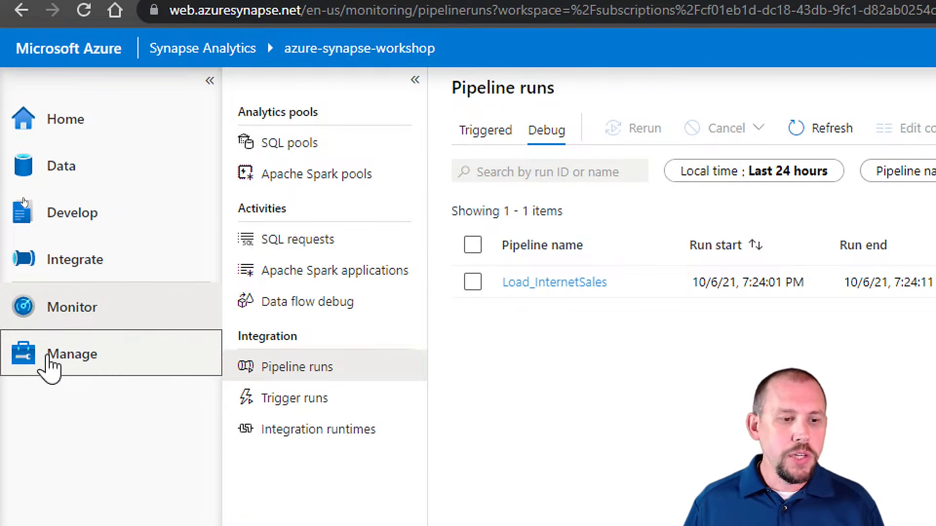
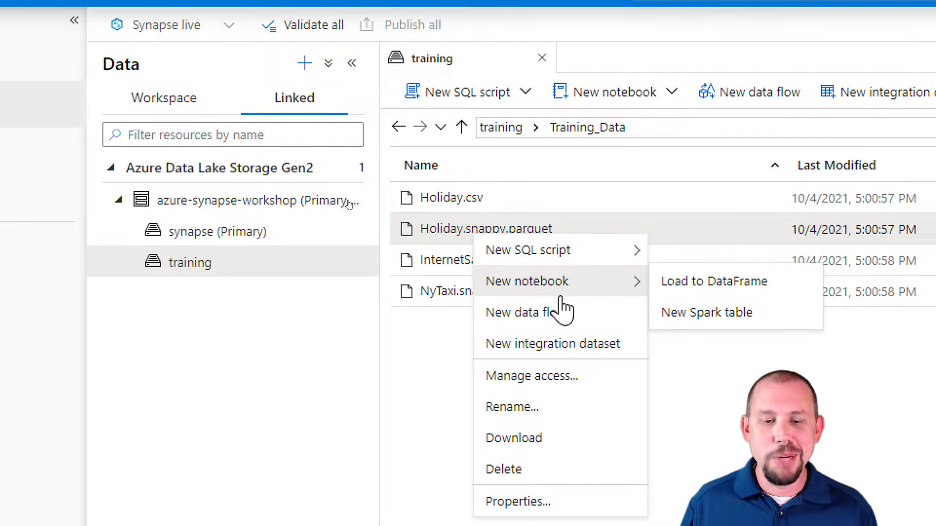
Generate a SQL script selecting the top 100 rows of Holiday.snappy.parquet, run it, and enlarge the results area.
{"action": "mouse_move", "coordinate": [551, 258]}
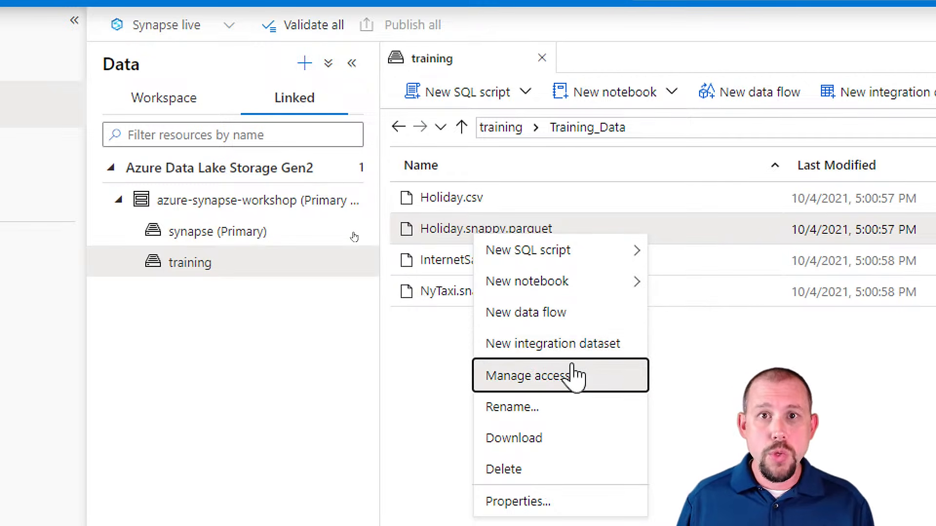
{"action": "mouse_move", "coordinate": [584, 259]}
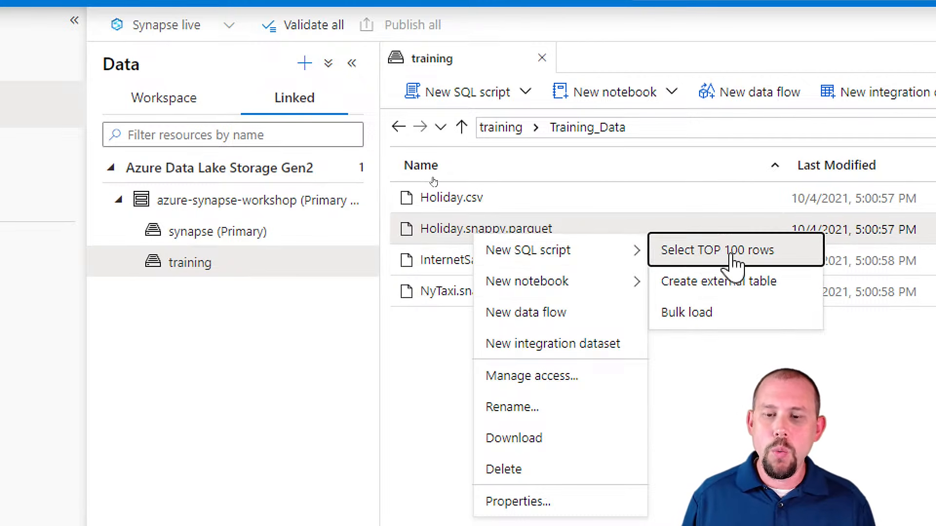
{"action": "left_click", "coordinate": [732, 255]}
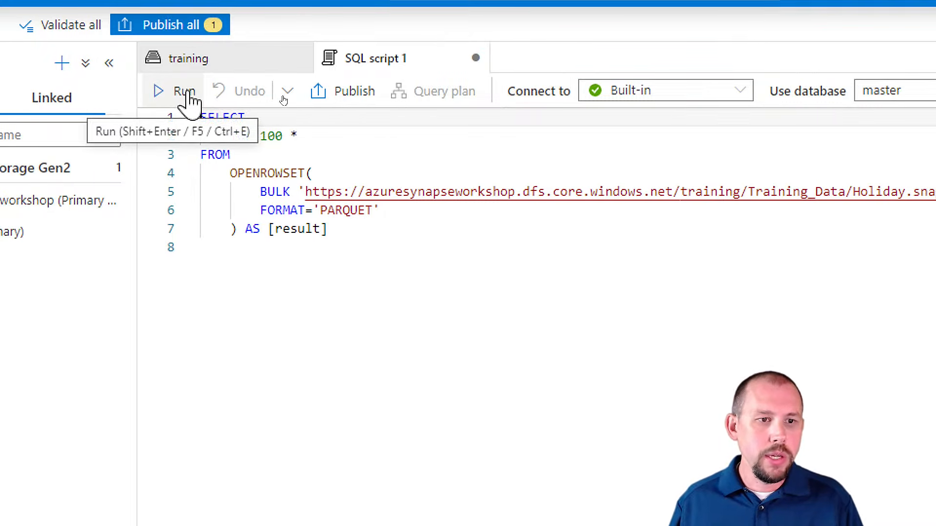
{"action": "left_click", "coordinate": [158, 98]}
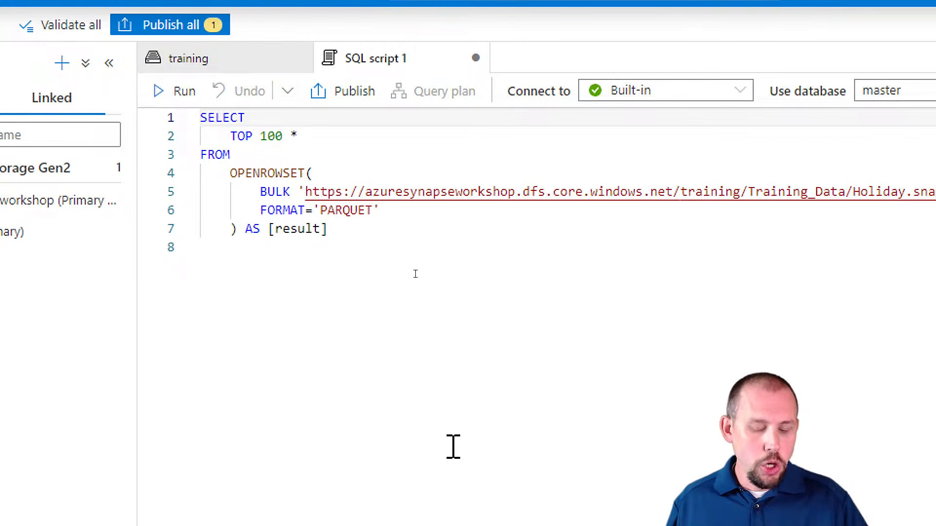
{"action": "left_click_drag", "start_coordinate": [438, 385], "coordinate": [442, 146]}
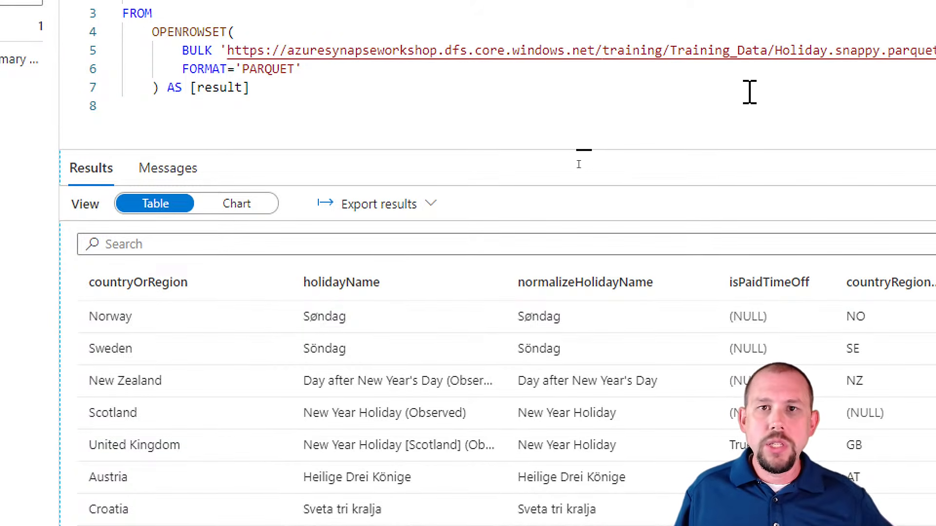
Highlight the script's OPENROWSET block and its TOP 100 clause, and close the script, discarding its changes.
{"action": "left_click_drag", "start_coordinate": [144, 149], "coordinate": [334, 225]}
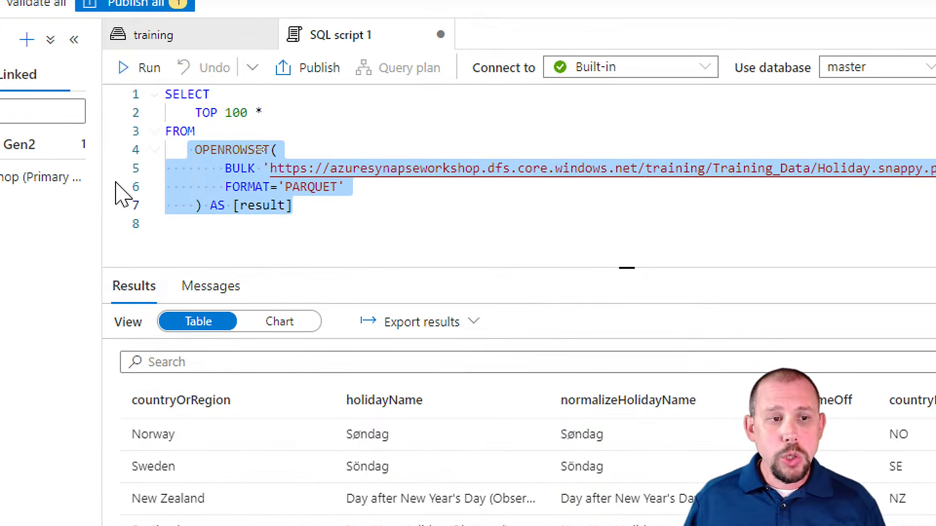
{"action": "left_click_drag", "start_coordinate": [152, 113], "coordinate": [285, 113]}
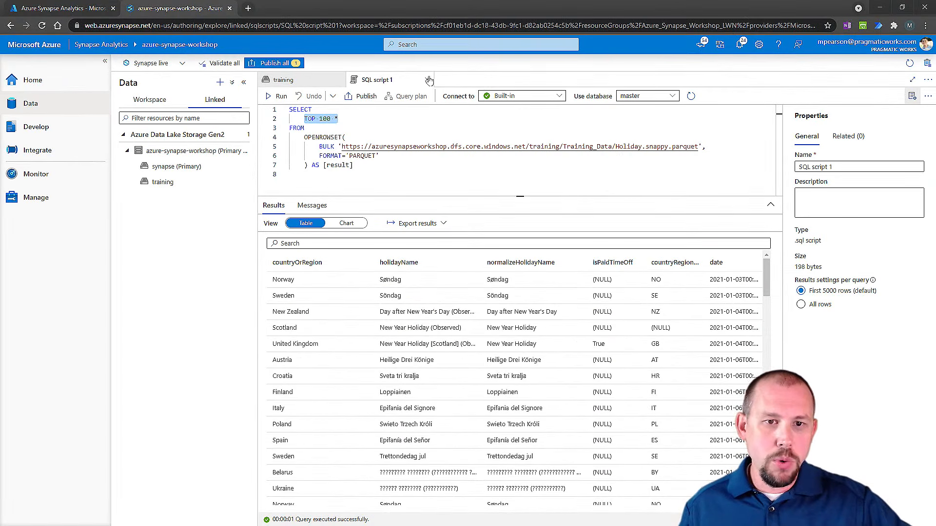
{"action": "left_click", "coordinate": [454, 35]}
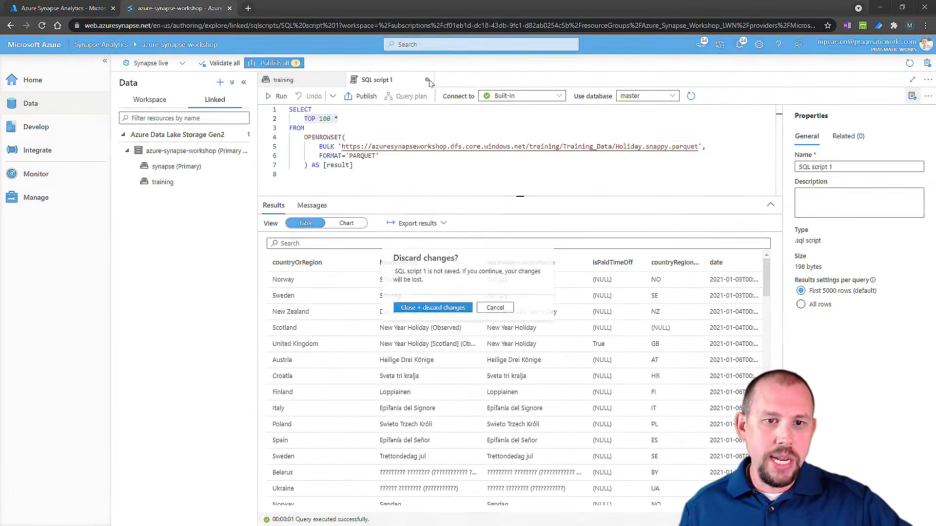
{"action": "left_click", "coordinate": [429, 308]}
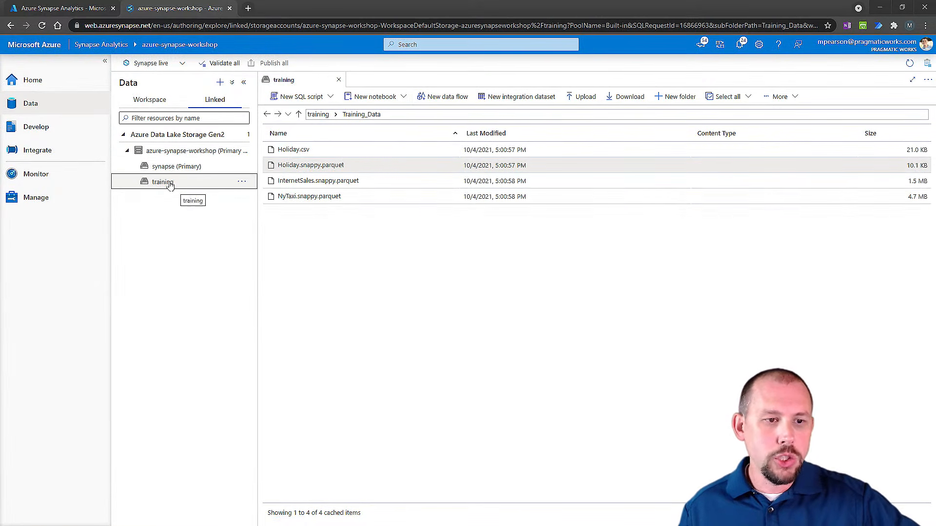
Open the training container's TaxiData folder and generate a SQL script selecting the top 100 rows of the part-00000 Parquet file.
{"action": "left_click", "coordinate": [326, 114]}
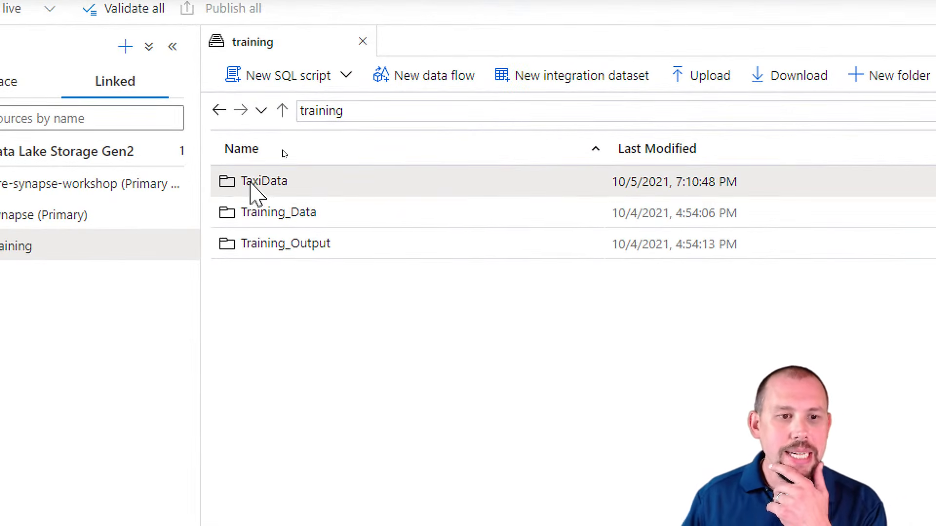
{"action": "double_click", "coordinate": [250, 185]}
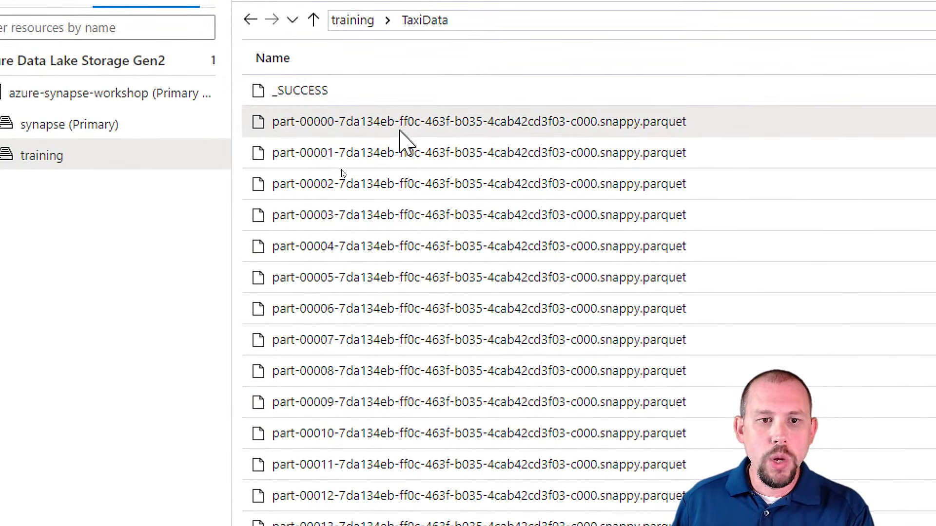
{"action": "right_click", "coordinate": [400, 129]}
{"action": "mouse_move", "coordinate": [502, 148]}
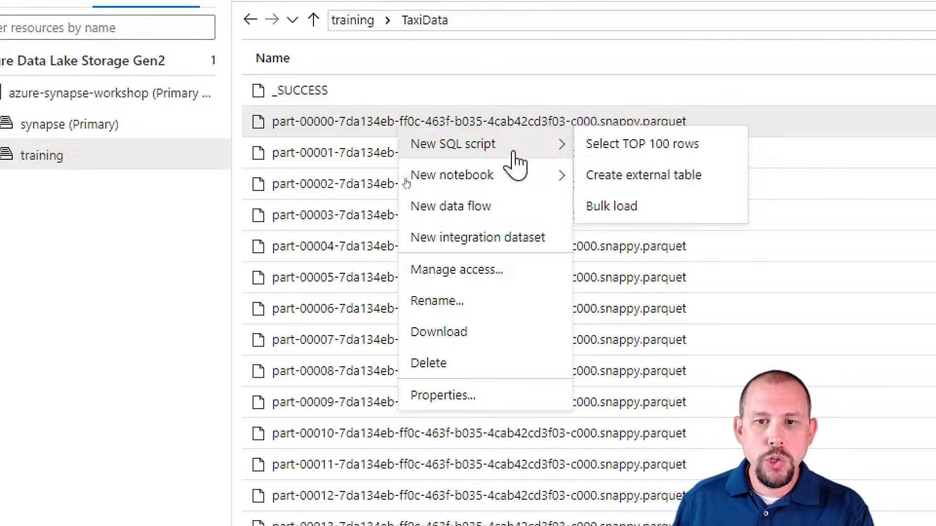
{"action": "left_click", "coordinate": [660, 145]}
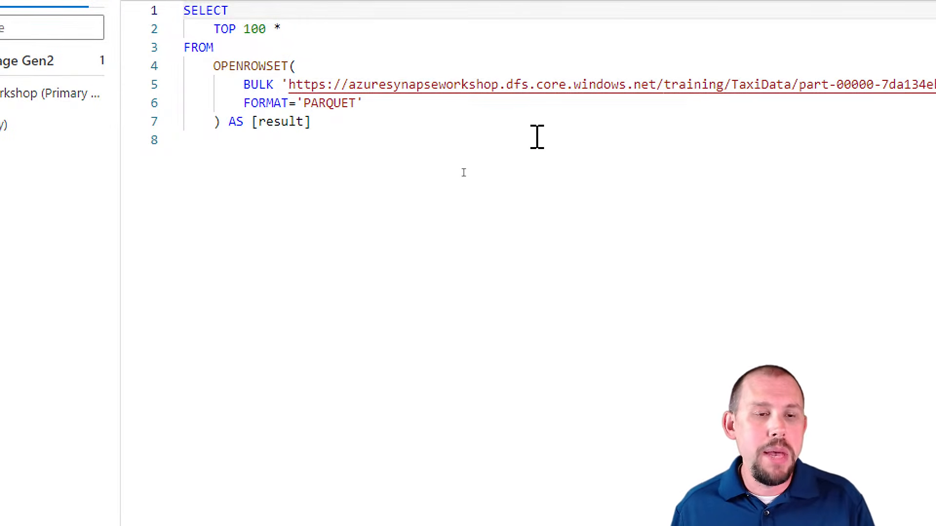
Run the whole generated taxi data script and enlarge the results area.
{"action": "key", "text": "ctrl+a"}
{"action": "left_click", "coordinate": [171, 81]}
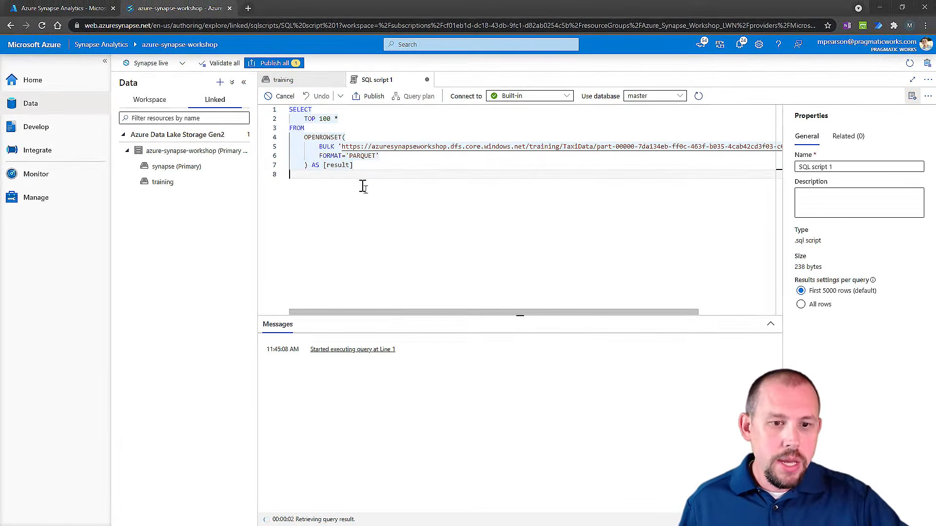
{"action": "left_click_drag", "start_coordinate": [414, 315], "coordinate": [415, 210]}
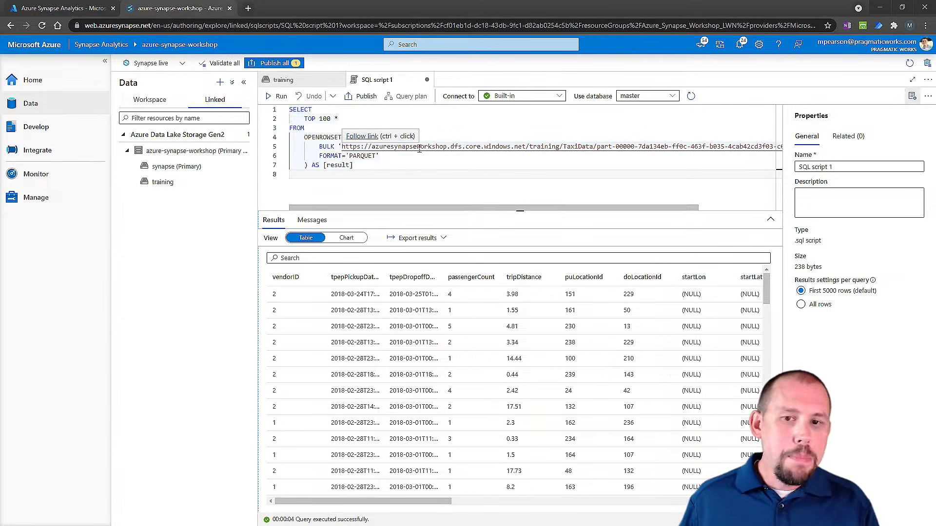
Replace the part-00000 file name in the script's BULK path with the wildcard * and run the query.
{"action": "left_click_drag", "start_coordinate": [606, 209], "coordinate": [684, 212]}
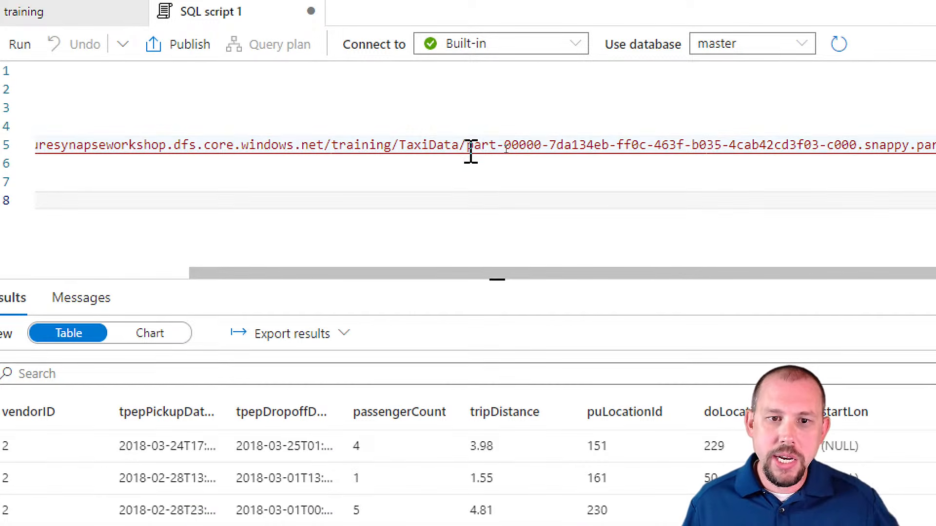
{"action": "left_click", "coordinate": [505, 148]}
{"action": "left_click_drag", "start_coordinate": [467, 145], "coordinate": [887, 144]}
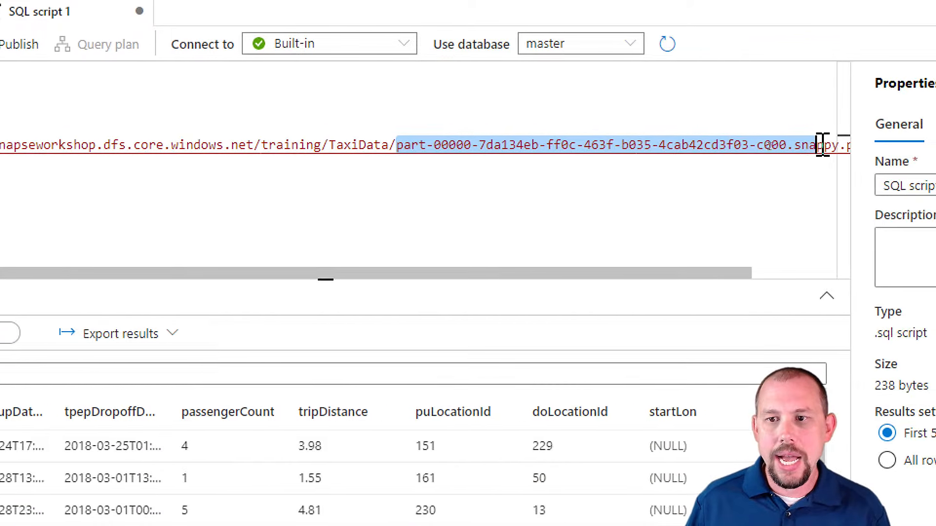
{"action": "mouse_move", "coordinate": [822, 145]}
{"action": "left_mouse_down"}
{"action": "mouse_move", "coordinate": [847, 156]}
{"action": "mouse_move", "coordinate": [805, 144]}
{"action": "left_mouse_up"}
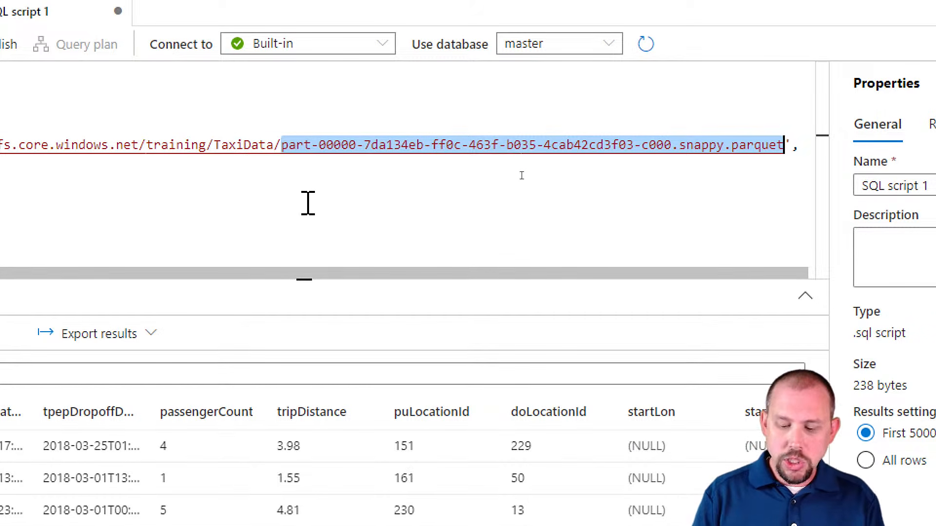
{"action": "key", "text": "BackSpace"}
{"action": "type", "text": "*"}
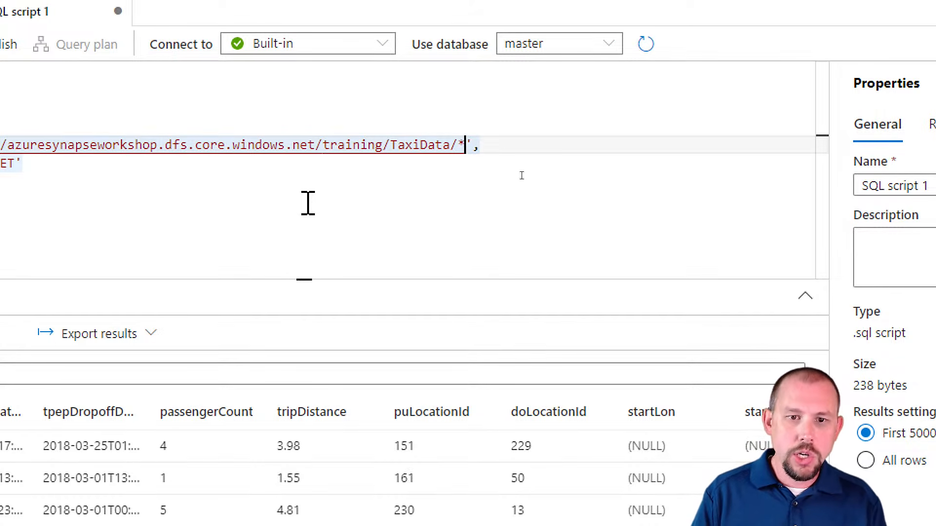
{"action": "key", "text": "shift+Return"}
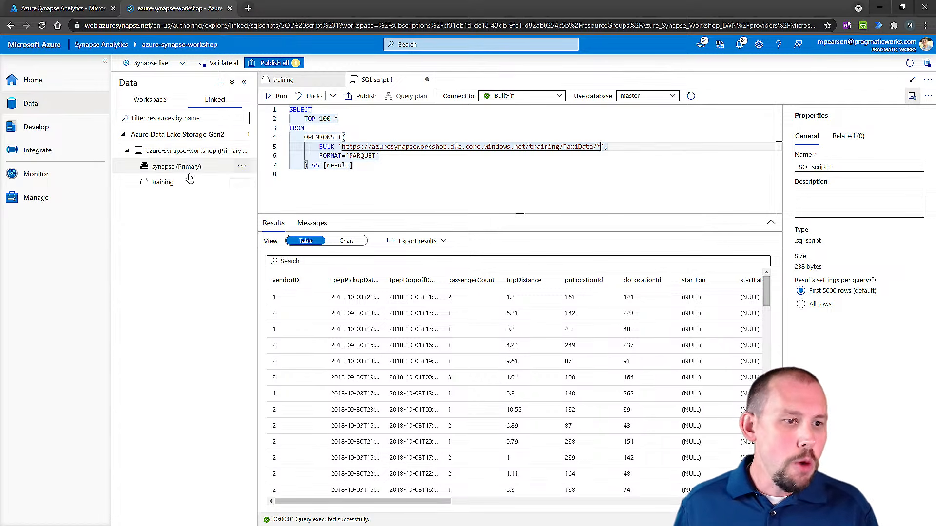
Examine the duration and data processed of the recent SQL requests in the Monitor hub, including a select top 1000 request.
{"action": "left_click", "coordinate": [33, 180]}
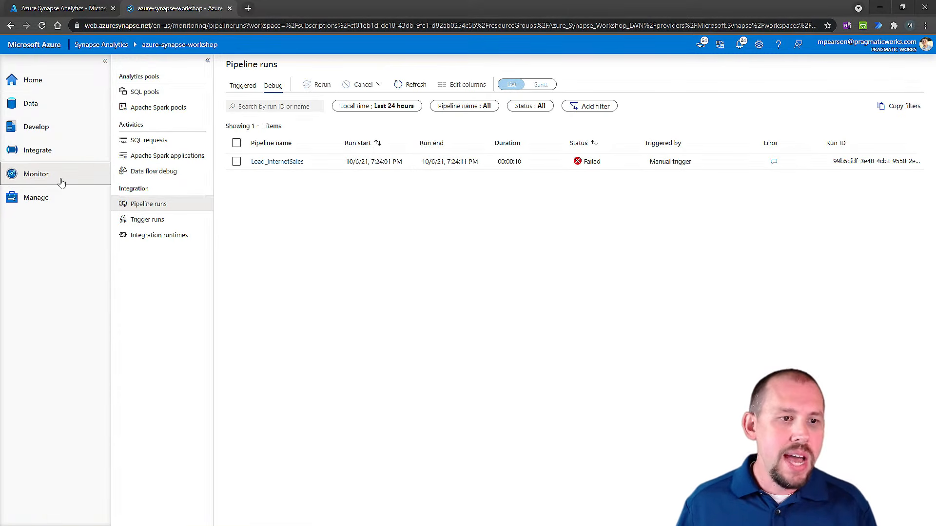
{"action": "left_click", "coordinate": [149, 144]}
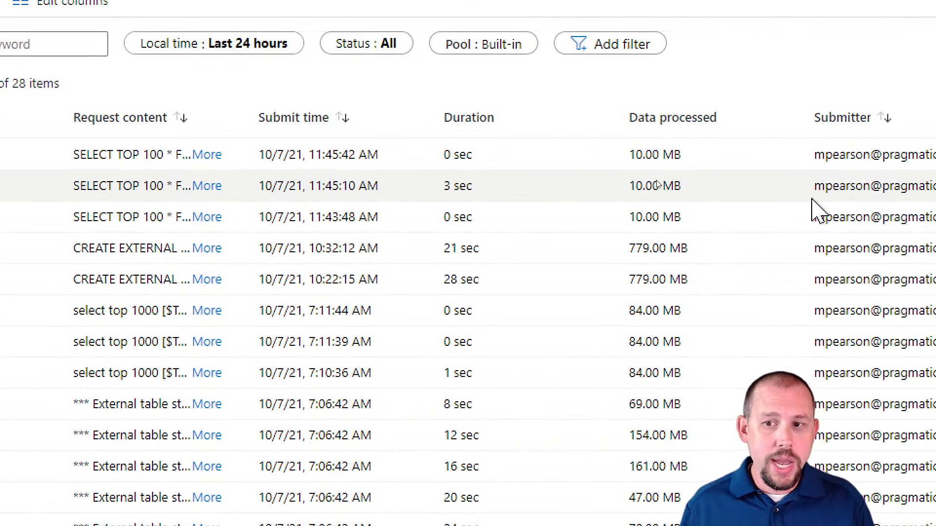
{"action": "left_click_drag", "start_coordinate": [628, 154], "coordinate": [682, 155]}
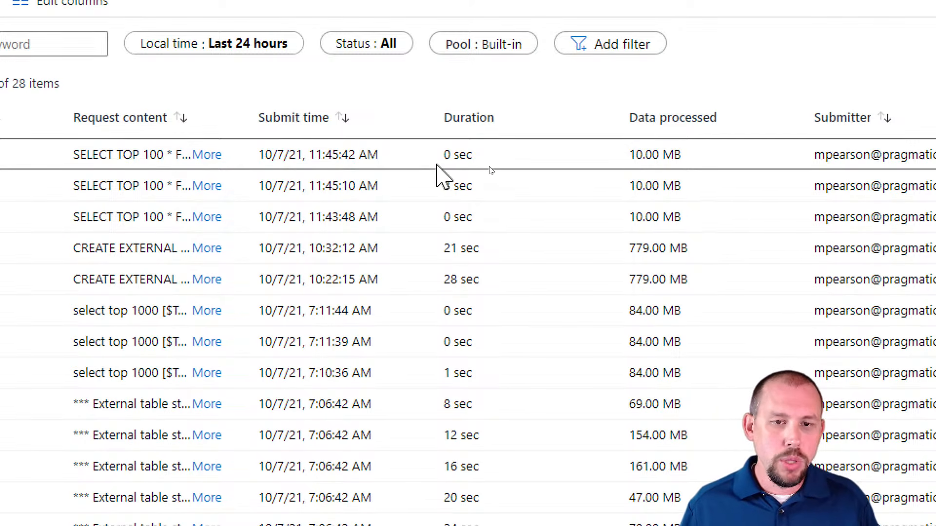
{"action": "left_click_drag", "start_coordinate": [431, 155], "coordinate": [473, 155]}
{"action": "left_click", "coordinate": [664, 159]}
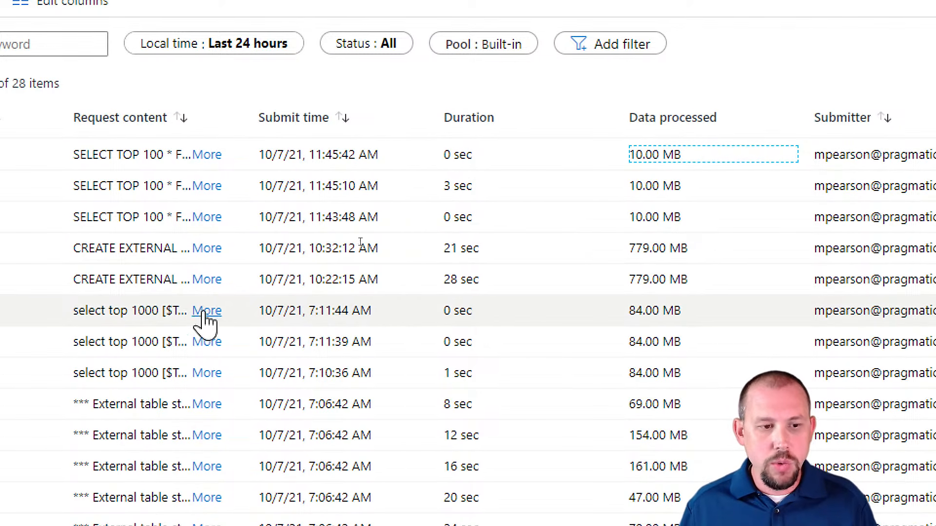
{"action": "scroll", "coordinate": [120, 317], "scroll_direction": "left", "scroll_amount": 1}
{"action": "left_click_drag", "start_coordinate": [122, 312], "coordinate": [781, 309]}
{"action": "scroll", "coordinate": [770, 332], "scroll_direction": "right", "scroll_amount": 3}
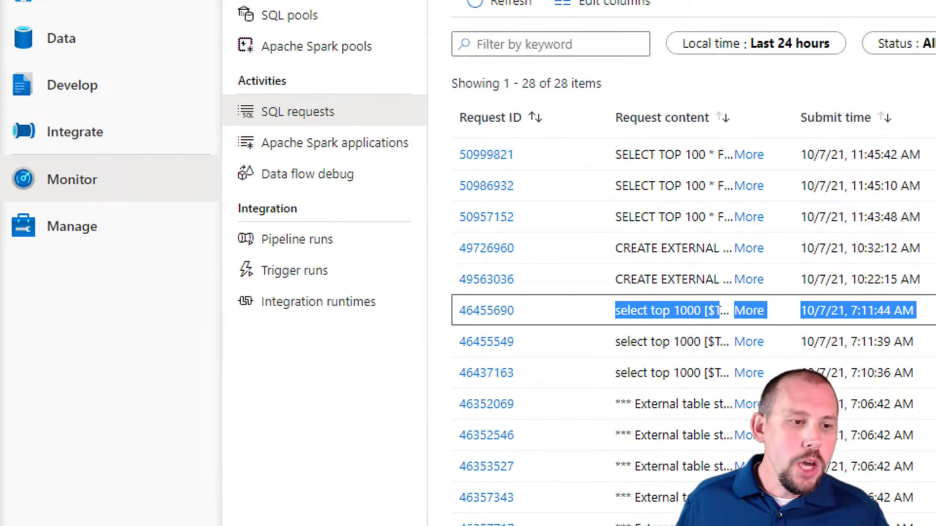
Open the Cost Control settings of the Built-in serverless SQL pool in the Manage hub.
{"action": "left_click", "coordinate": [93, 239]}
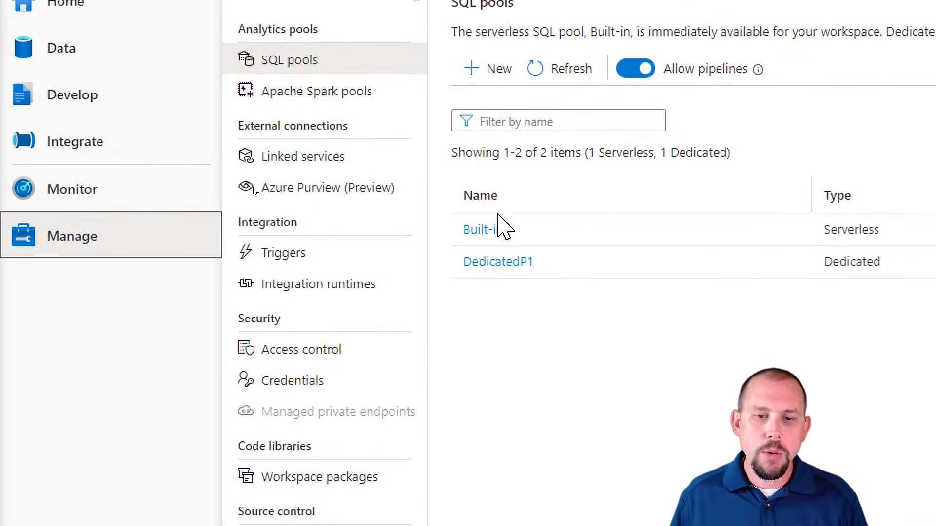
{"action": "left_click_drag", "start_coordinate": [543, 240], "coordinate": [474, 236]}
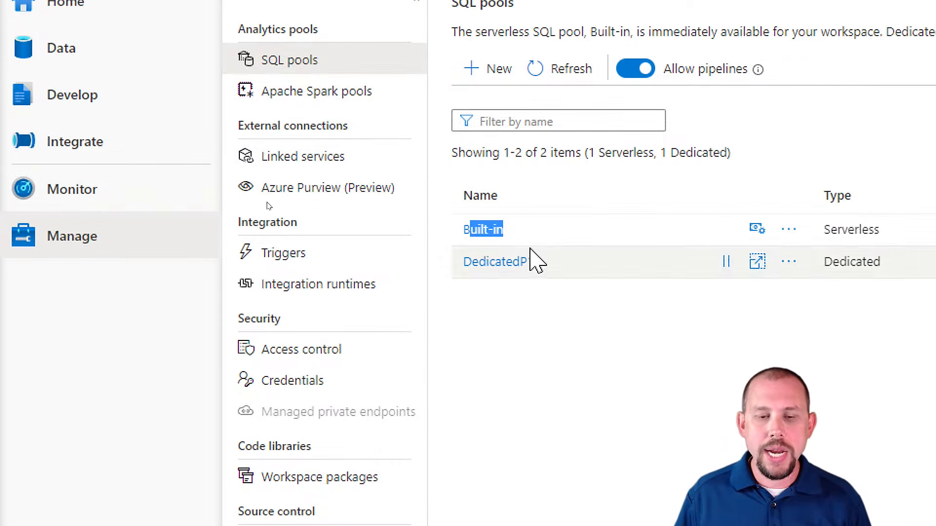
{"action": "left_click", "coordinate": [560, 244]}
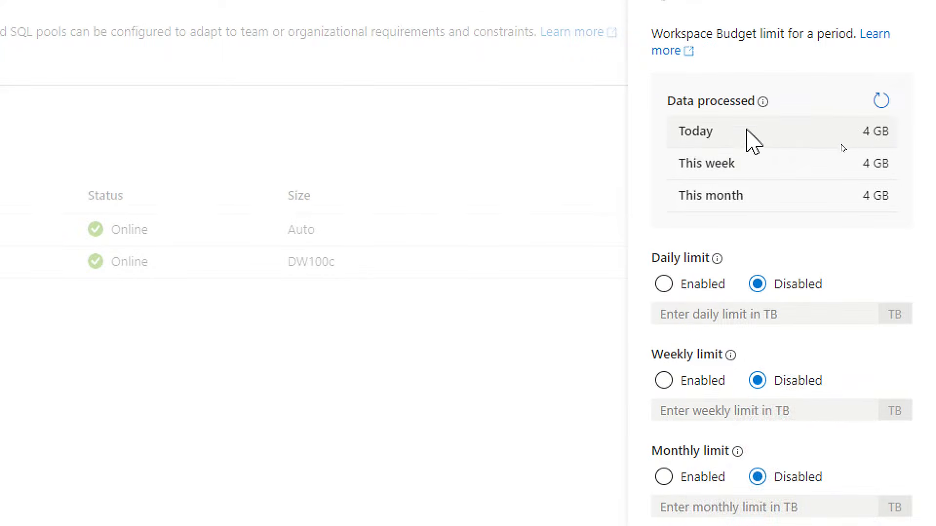
Enable the Built-in pool's daily limit with a value of 10 TB, and discard the cost control changes.
{"action": "left_click", "coordinate": [662, 286]}
{"action": "left_click", "coordinate": [668, 308]}
{"action": "type", "text": "0"}
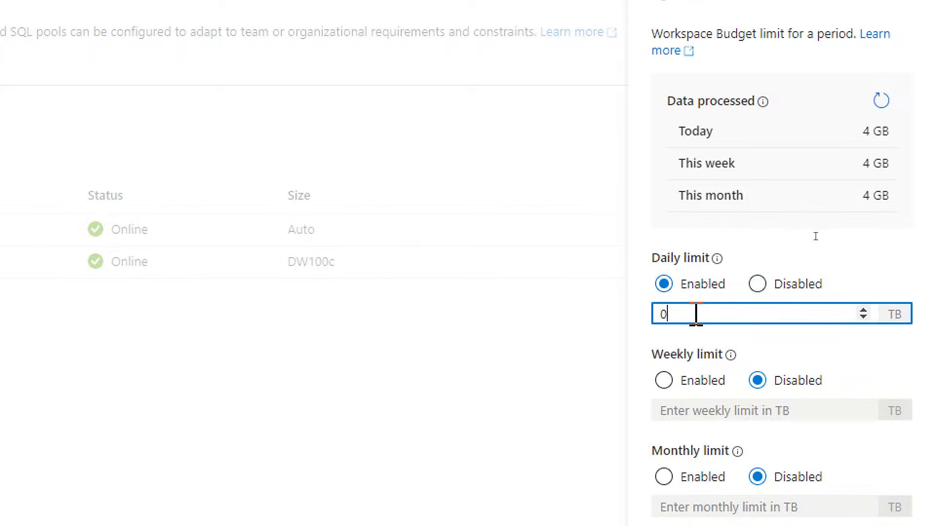
{"action": "key", "text": "BackSpace"}
{"action": "type", "text": "10"}
{"action": "scroll", "coordinate": [709, 468], "scroll_direction": "down", "scroll_amount": 1}
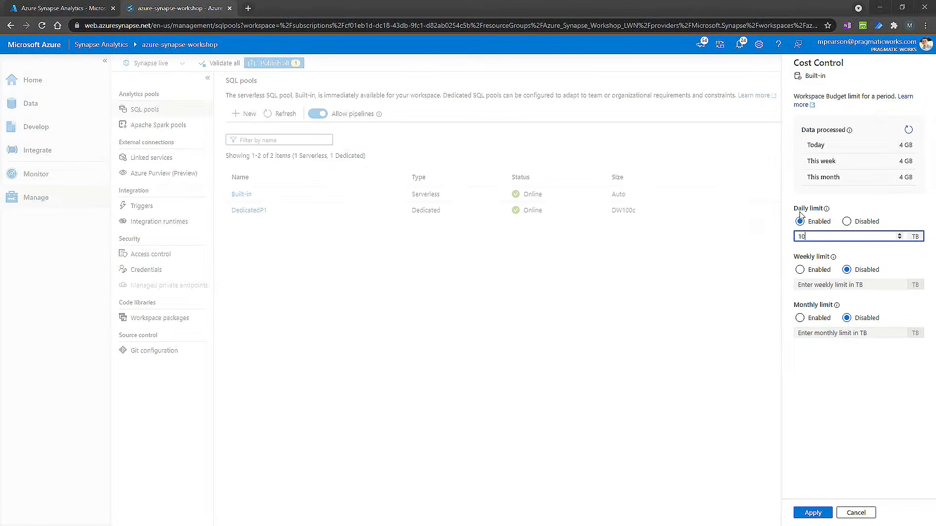
{"action": "left_click", "coordinate": [856, 513]}
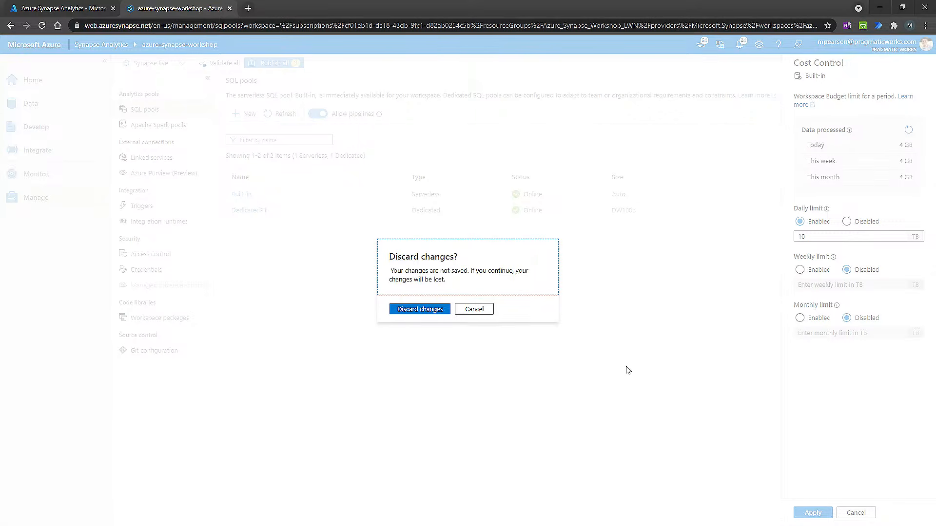
{"action": "left_click", "coordinate": [419, 311]}
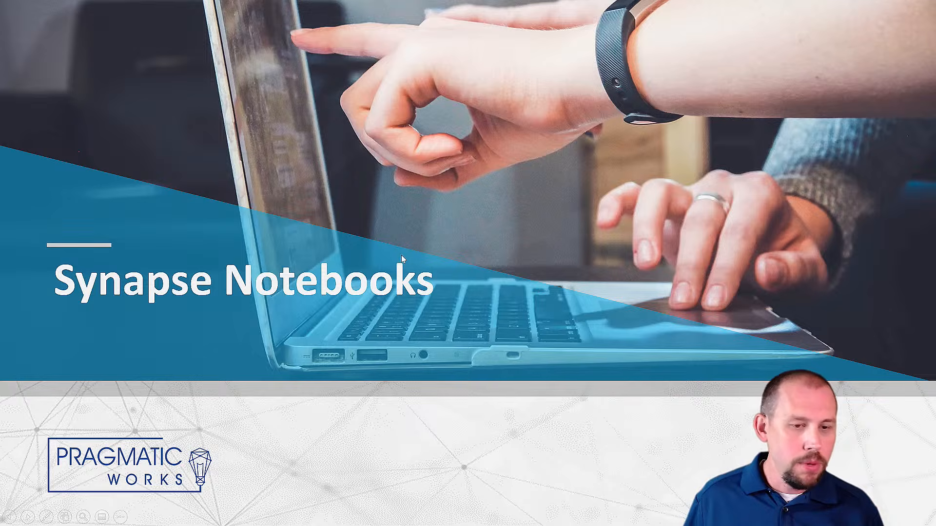
{"action": "key", "text": "Right"}
{"action": "key", "text": "Left"}
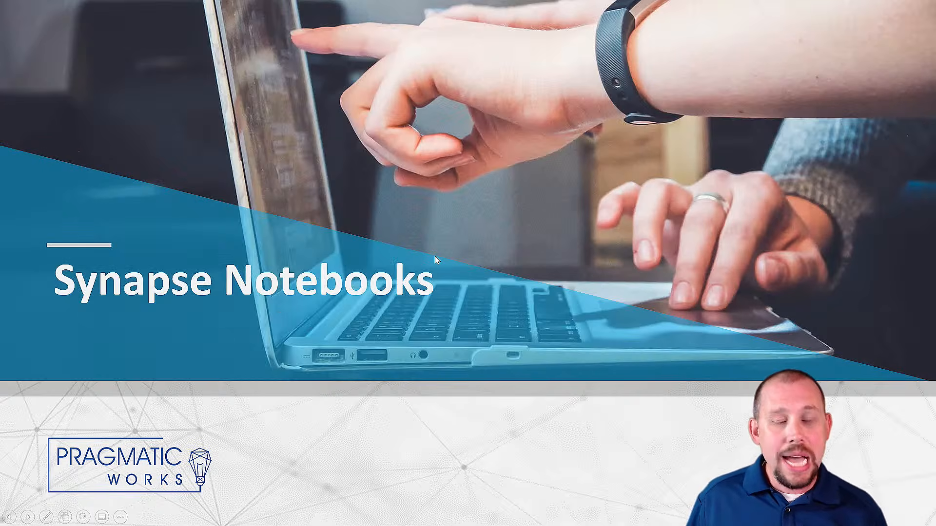
{"action": "key", "text": "Right"}
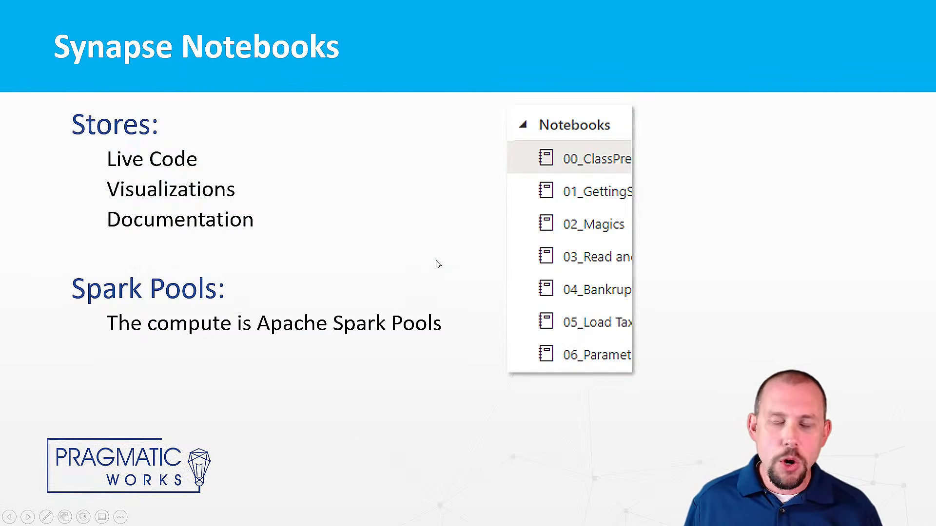
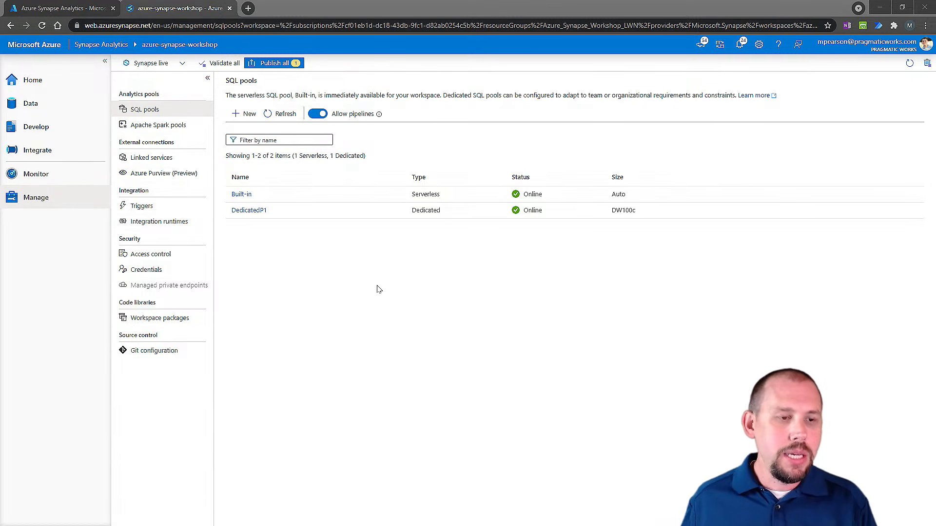
Add WHERE puMonth = 1 to SQL script 1 in the Develop hub, run it, and enlarge the results area.
{"action": "left_click", "coordinate": [43, 125]}
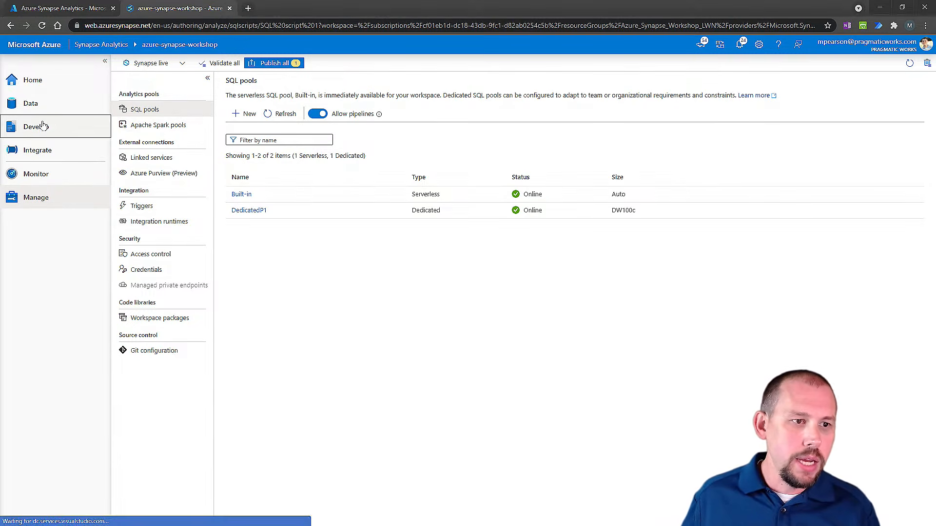
{"action": "left_click", "coordinate": [381, 180]}
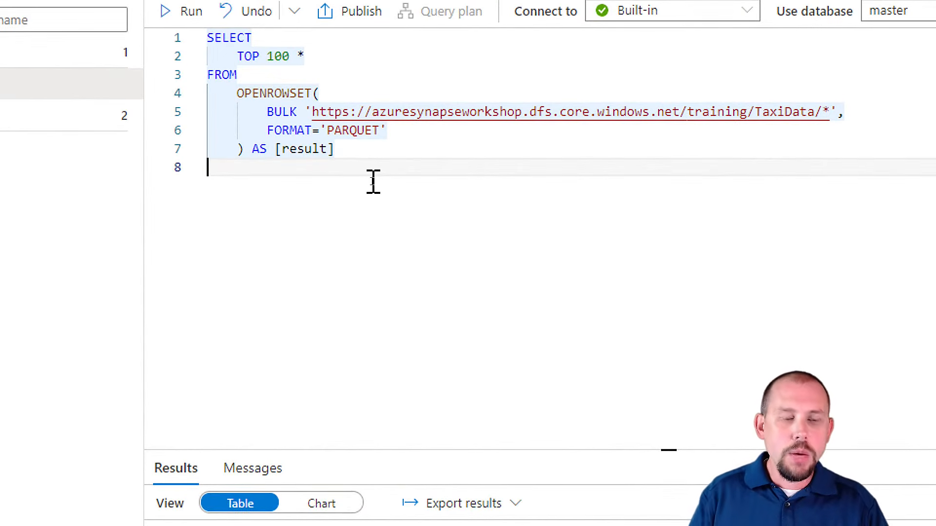
{"action": "type", "text": "WHERE puMonth = "}
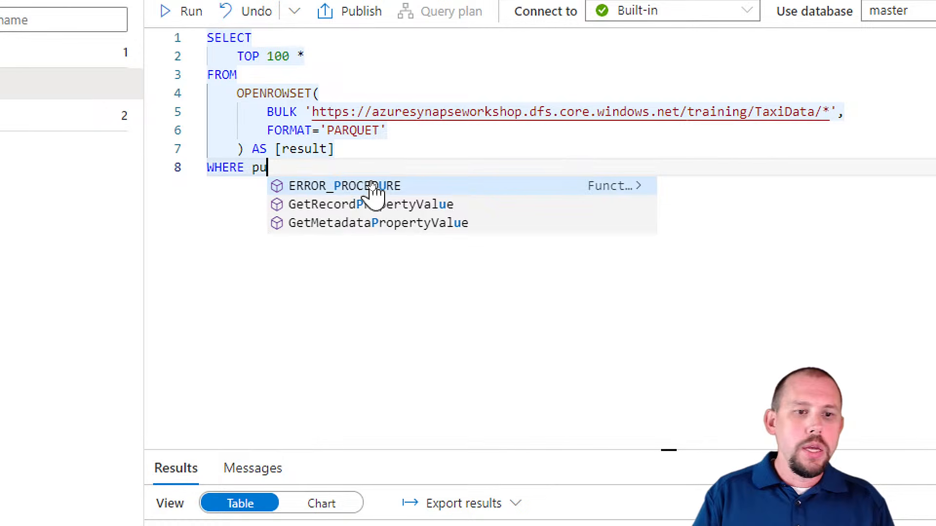
{"action": "type", "text": "1"}
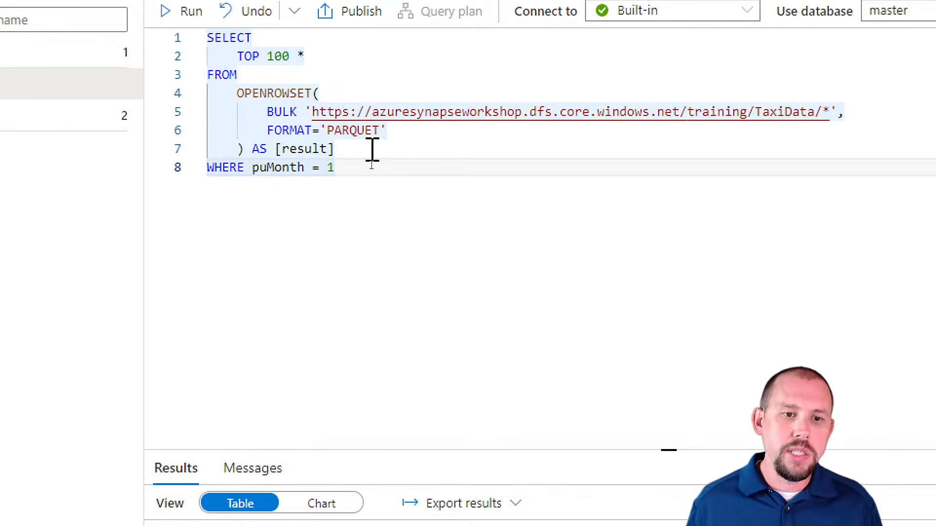
{"action": "left_click", "coordinate": [185, 12]}
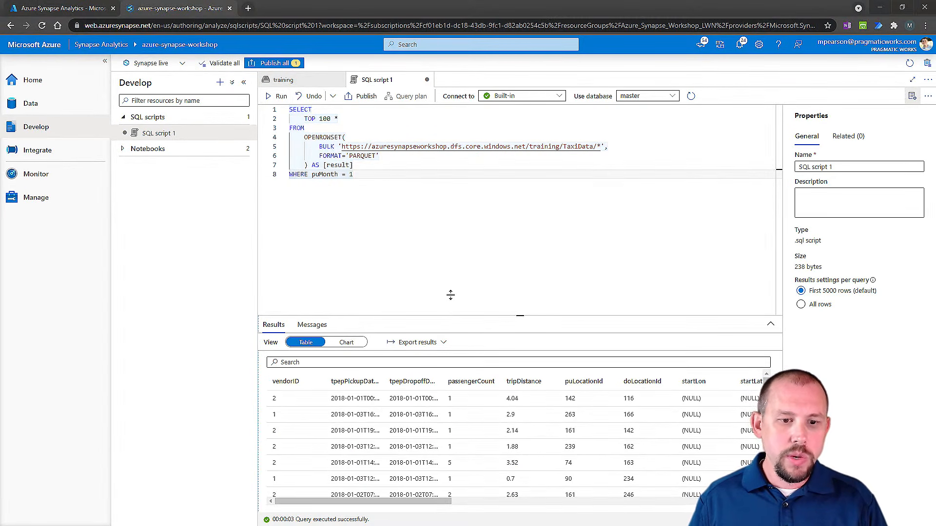
{"action": "left_click_drag", "start_coordinate": [452, 316], "coordinate": [449, 259]}
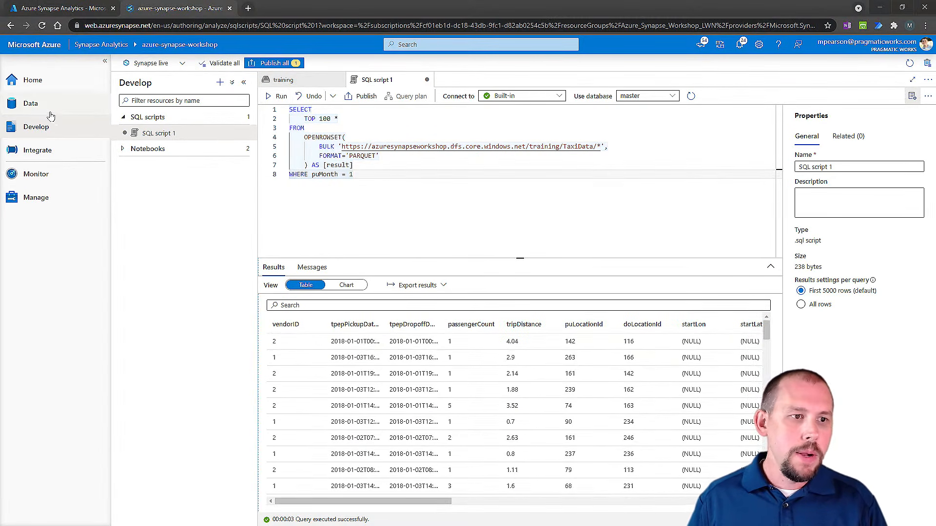
Check the data processed by the latest SQL request in the Monitor hub, and return to the training container's TaxiData files.
{"action": "left_click", "coordinate": [36, 181]}
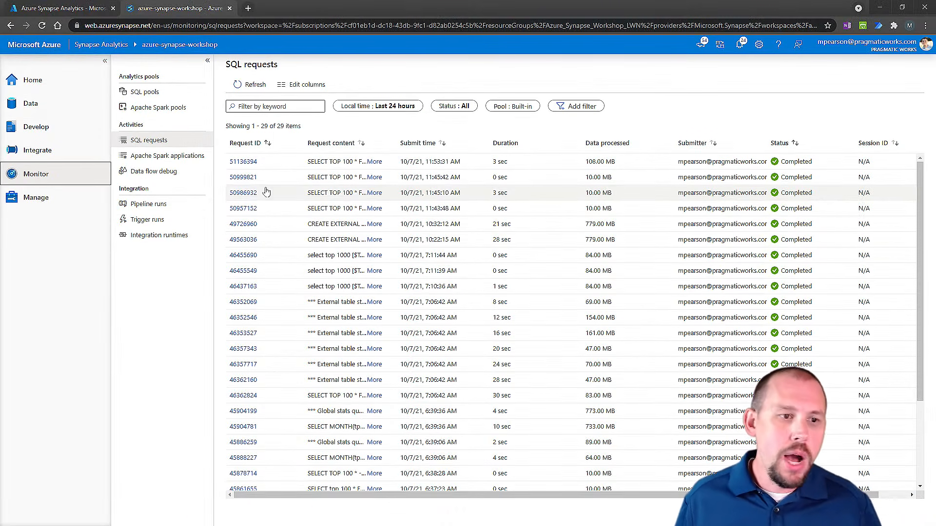
{"action": "left_click", "coordinate": [47, 108]}
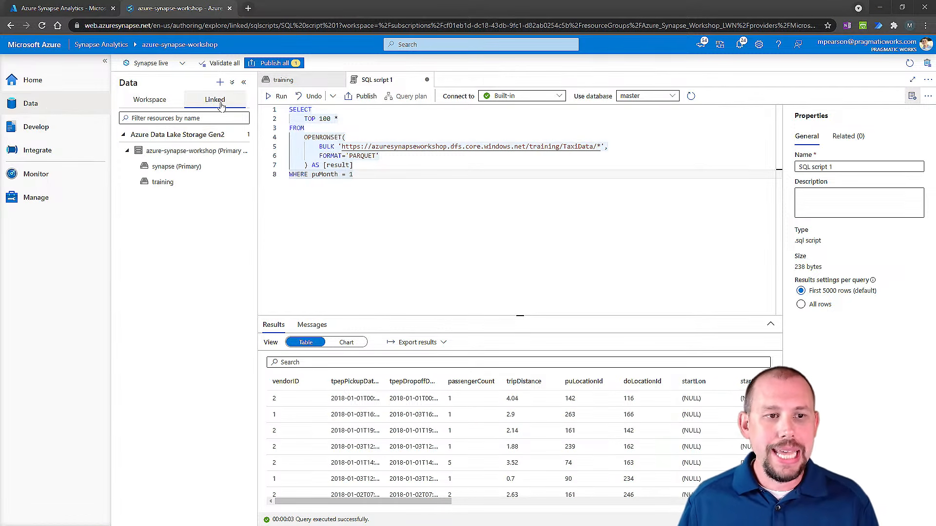
{"action": "left_click", "coordinate": [162, 182]}
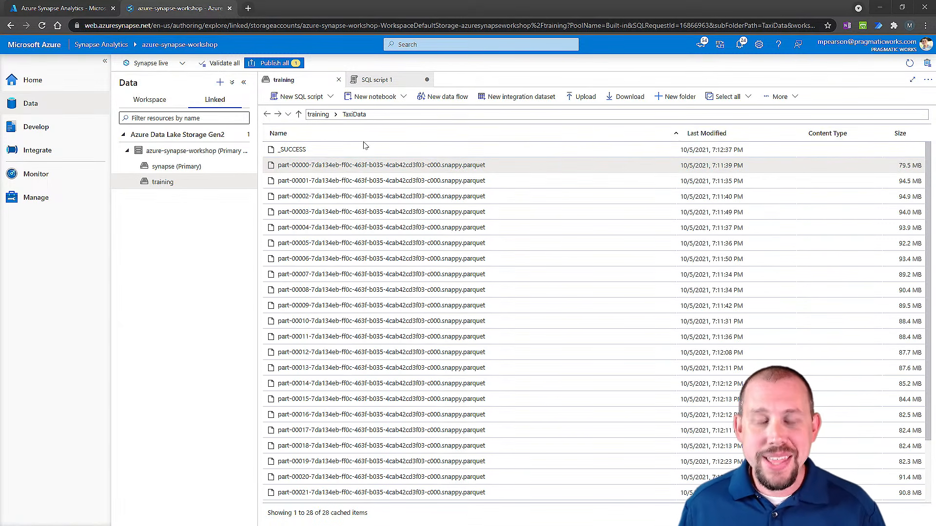
Create a notebook that loads the part-00000 Parquet file from the TaxiData folder to a DataFrame.
{"action": "scroll", "coordinate": [408, 233], "scroll_direction": "down", "scroll_amount": 2}
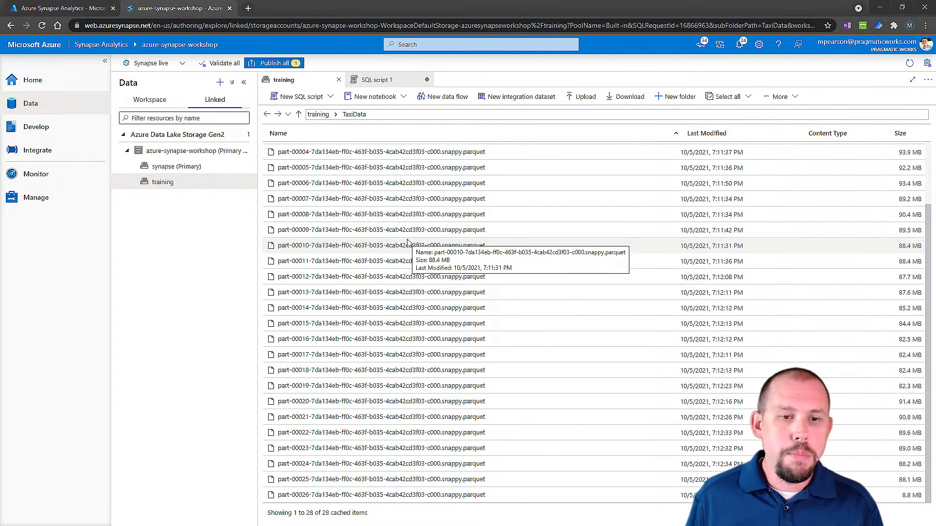
{"action": "scroll", "coordinate": [409, 242], "scroll_direction": "up", "scroll_amount": 3}
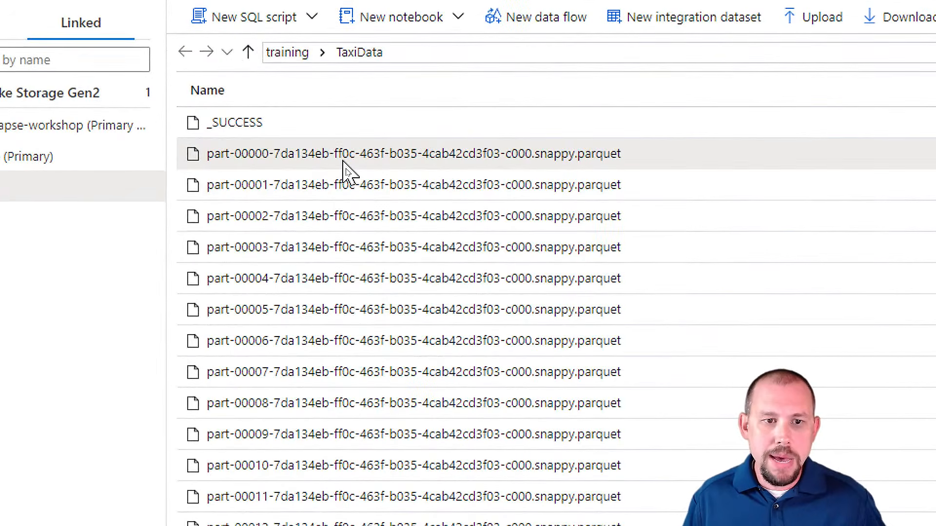
{"action": "right_click", "coordinate": [346, 168]}
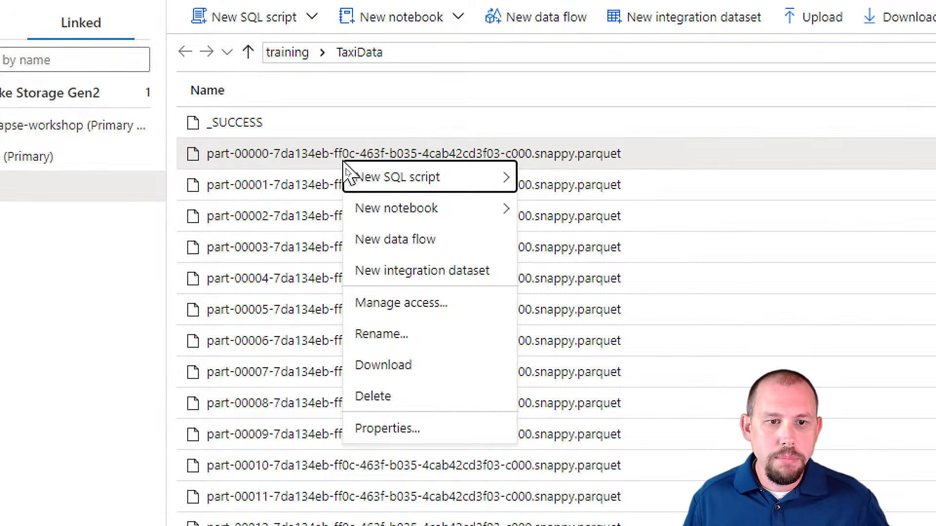
{"action": "mouse_move", "coordinate": [358, 177]}
{"action": "mouse_move", "coordinate": [397, 215]}
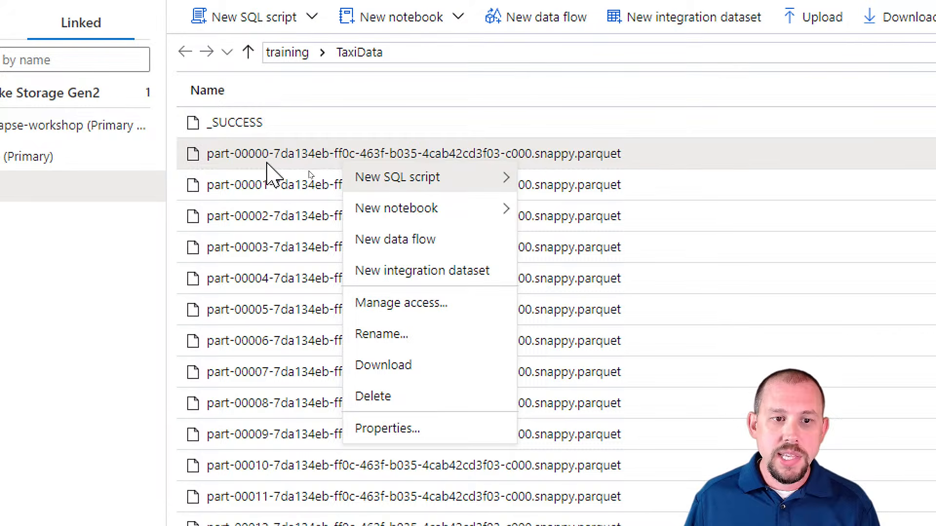
{"action": "mouse_move", "coordinate": [429, 221]}
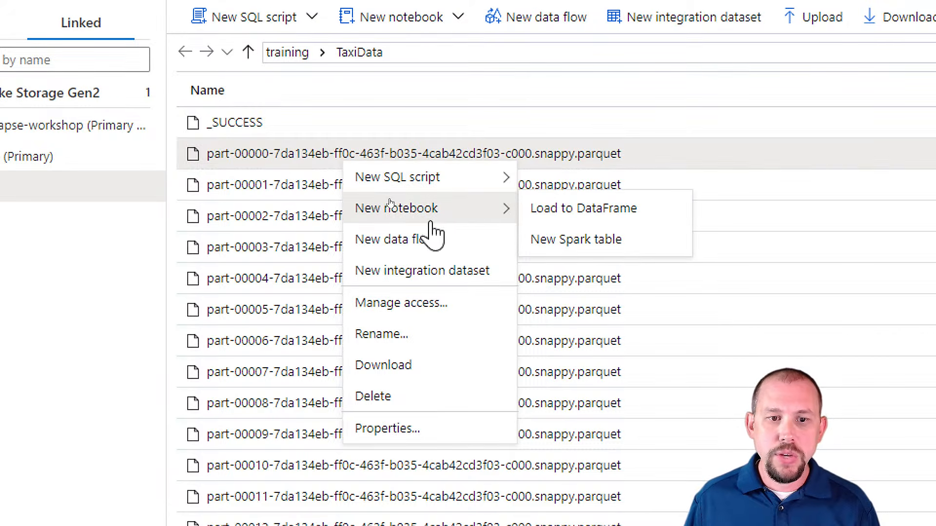
{"action": "left_click", "coordinate": [573, 218]}
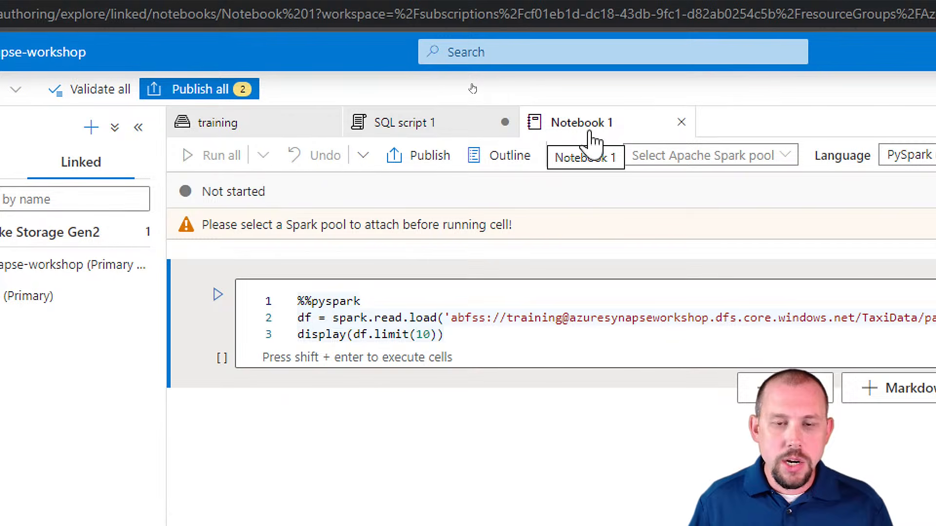
Attach the notebook to the Sparkp1 Spark pool and review the language options, keeping PySpark (Python).
{"action": "left_click", "coordinate": [663, 156]}
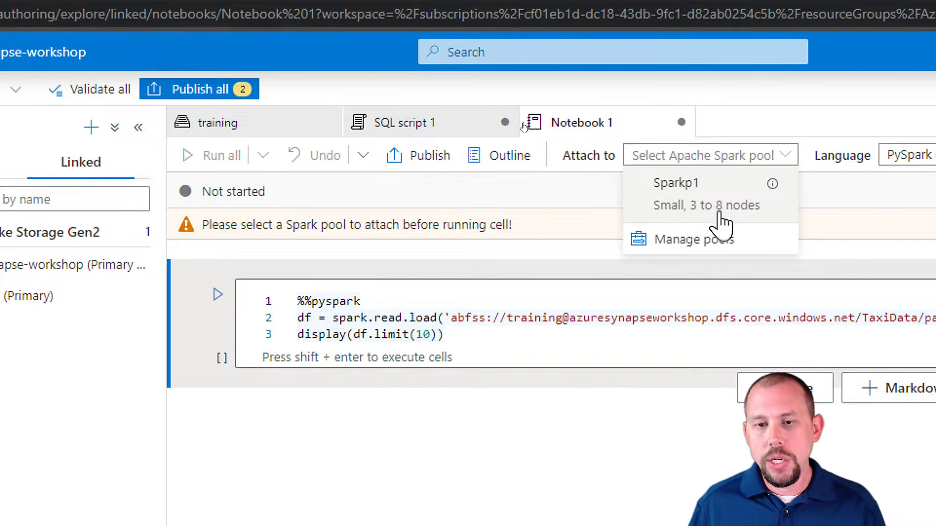
{"action": "left_click", "coordinate": [692, 207]}
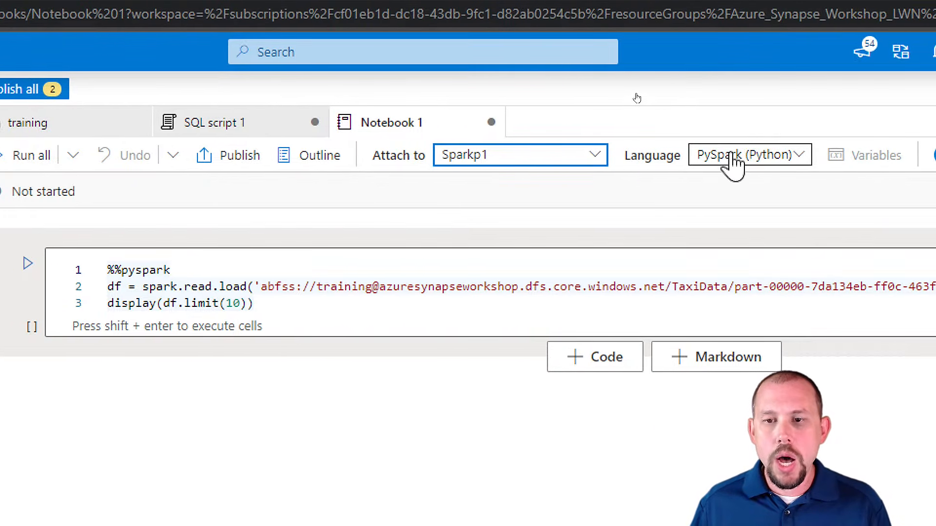
{"action": "left_click", "coordinate": [926, 157]}
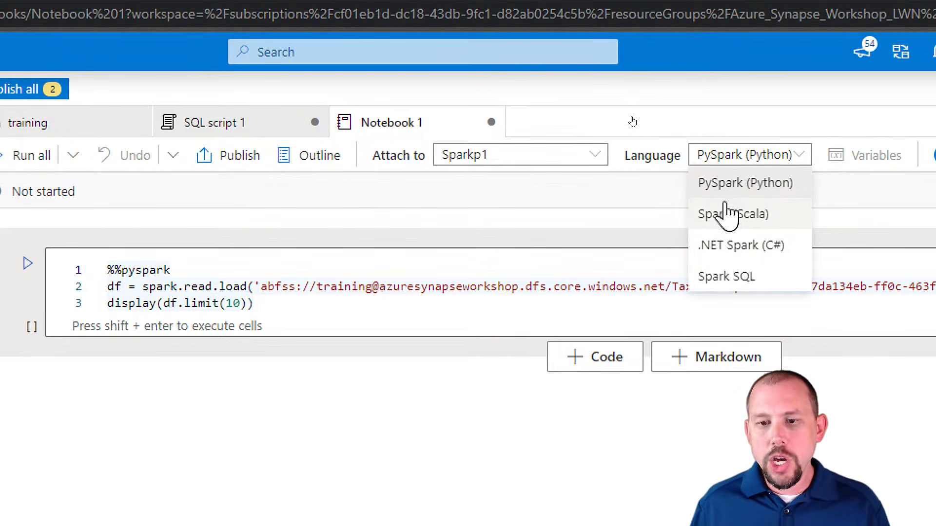
{"action": "left_click", "coordinate": [627, 209]}
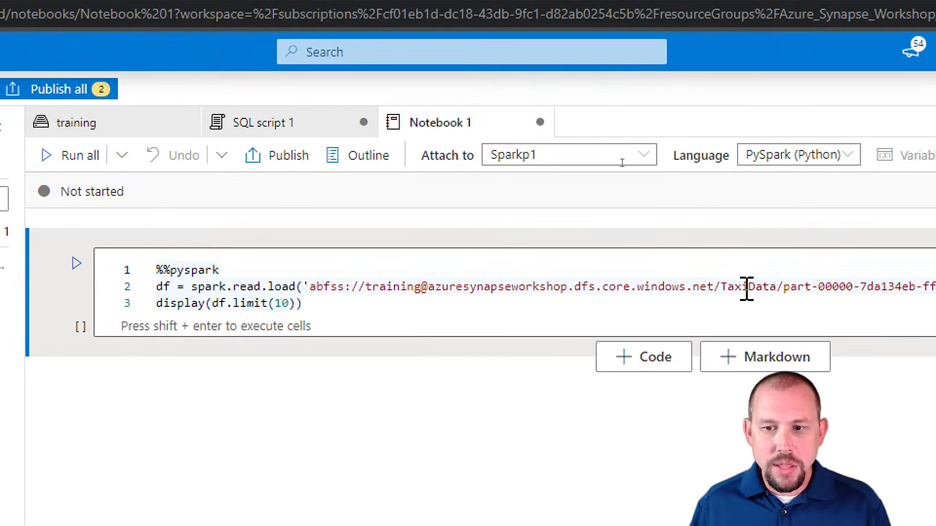
Replace the Parquet file name in the load path with * to read all TaxiData files, and run the cell.
{"action": "left_click_drag", "start_coordinate": [784, 287], "coordinate": [935, 291]}
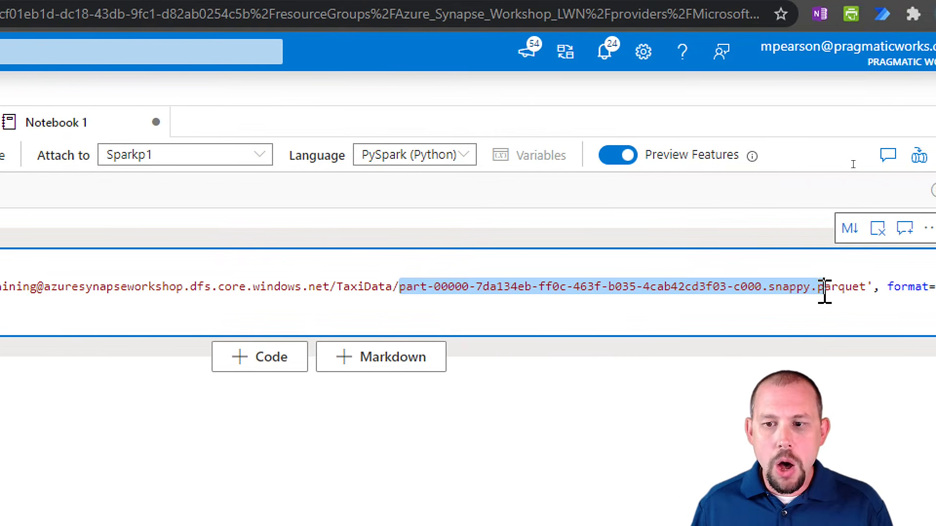
{"action": "left_click_drag", "start_coordinate": [823, 291], "coordinate": [865, 290]}
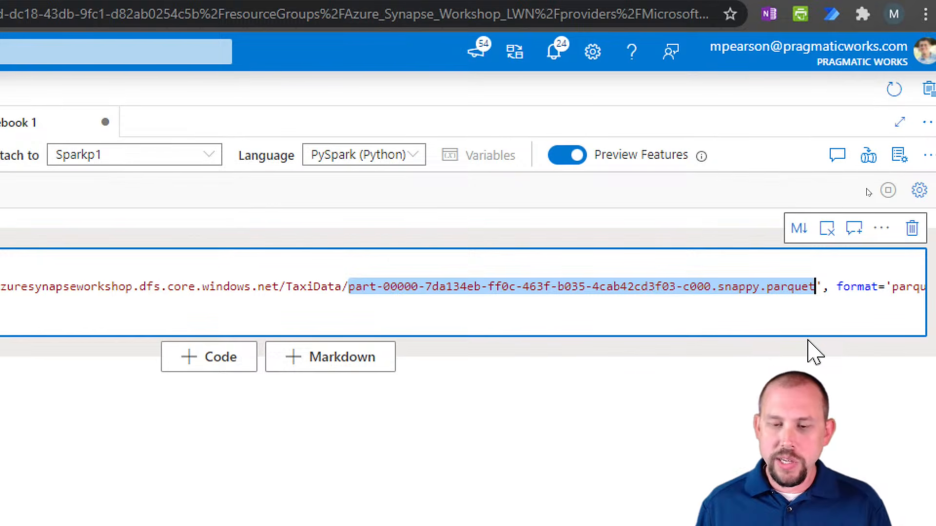
{"action": "key", "text": "BackSpace"}
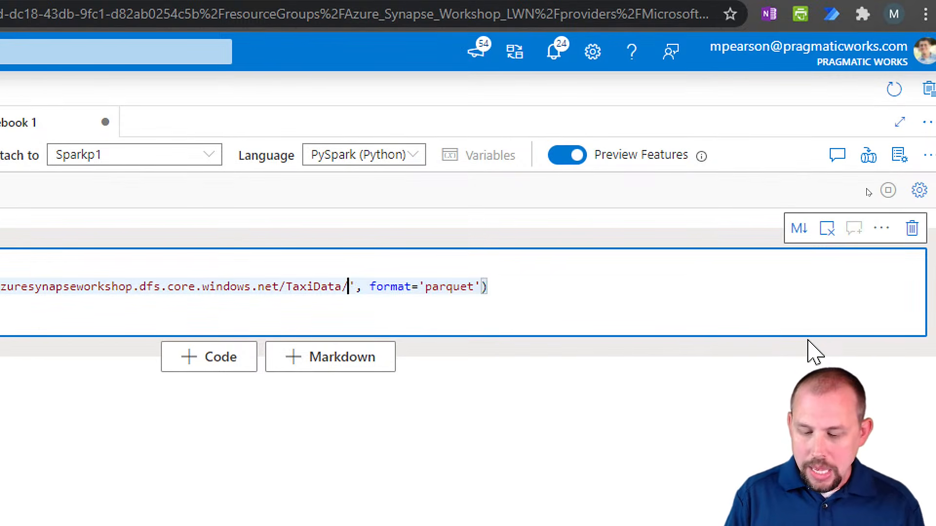
{"action": "type", "text": "*"}
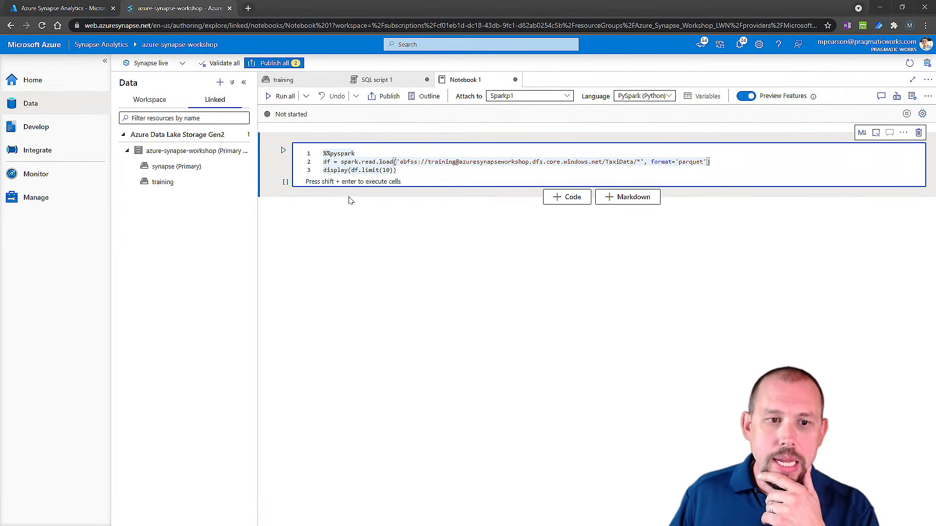
{"action": "left_click", "coordinate": [283, 150]}
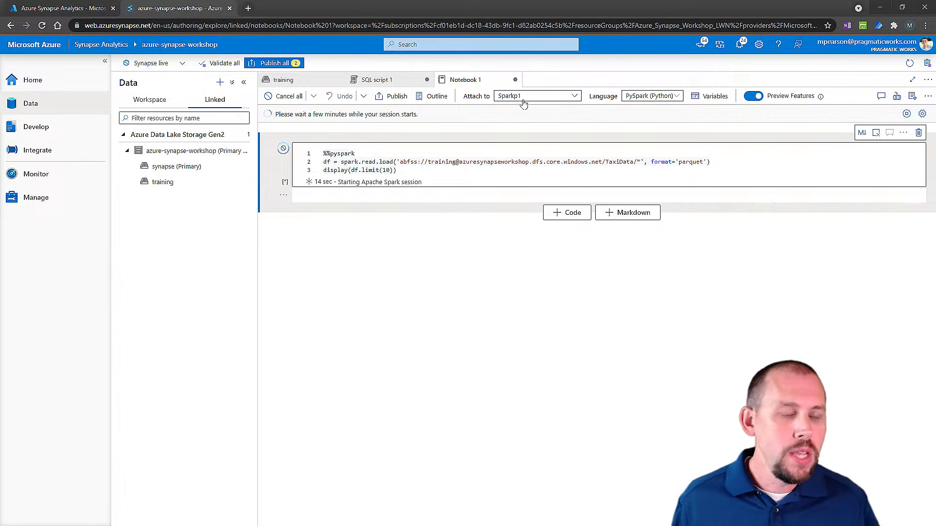
Open the form for a new Apache Spark pool in the Manage hub and review the available node sizes.
{"action": "left_click", "coordinate": [41, 202]}
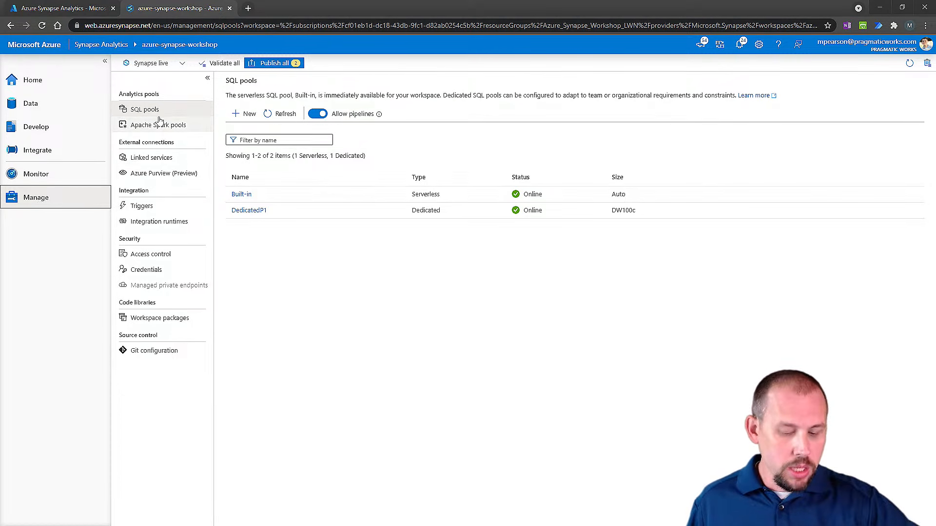
{"action": "left_click", "coordinate": [160, 125]}
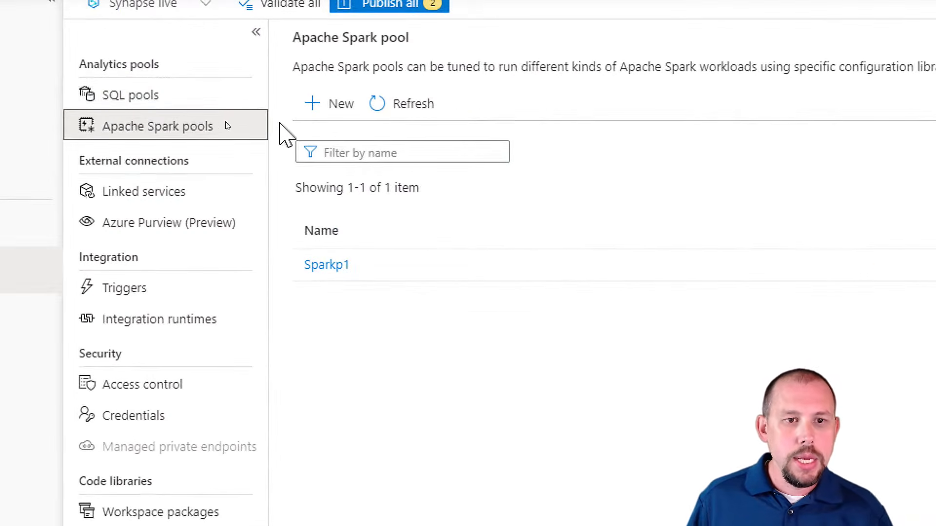
{"action": "left_click", "coordinate": [312, 117]}
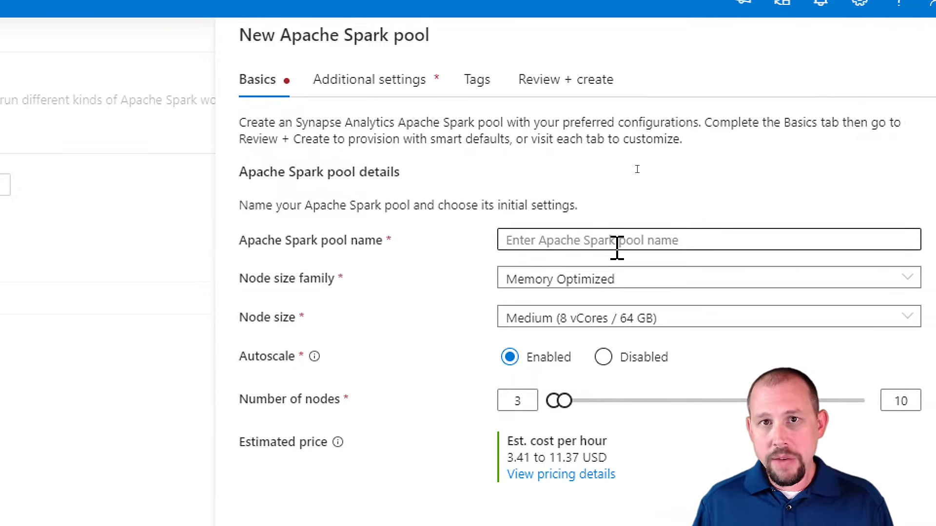
{"action": "left_click", "coordinate": [590, 319]}
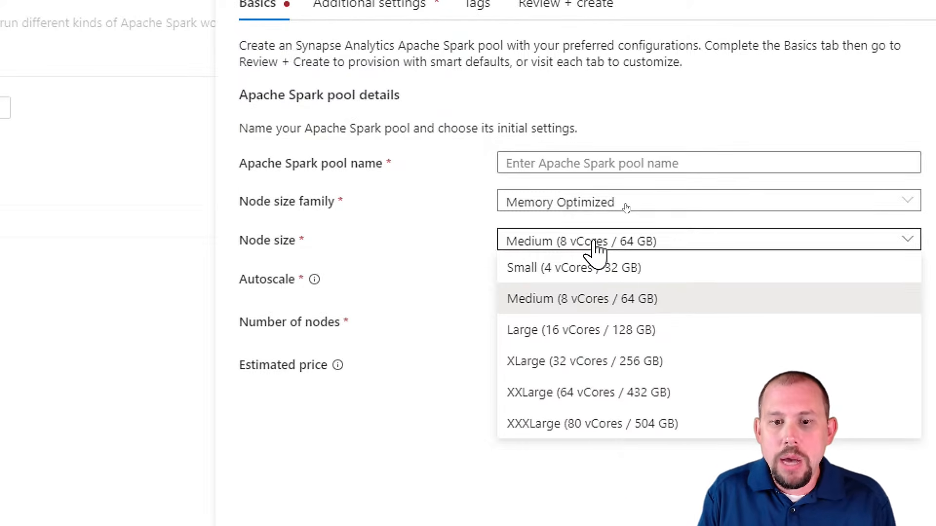
{"action": "left_click", "coordinate": [594, 242]}
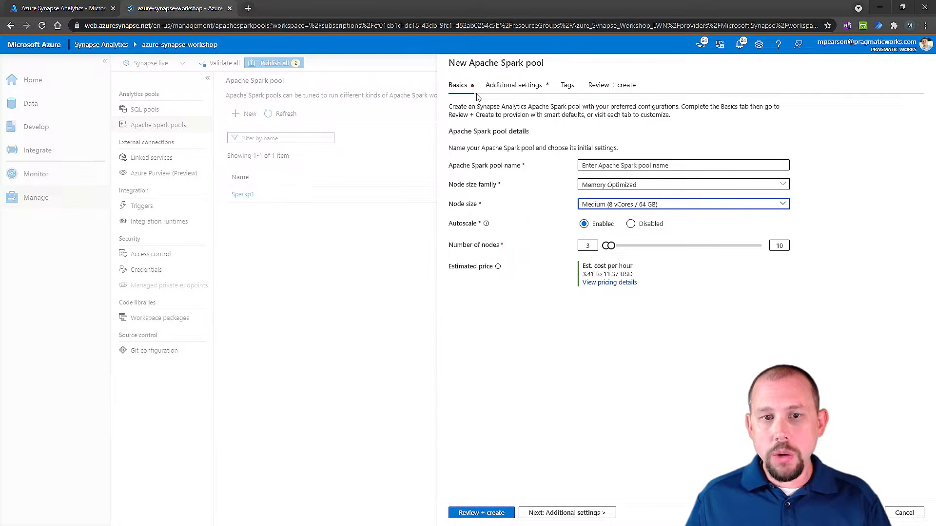
Try Apache Spark version 3.1 in place of 2.4 in the new pool's additional settings, and cancel creating the pool.
{"action": "left_click", "coordinate": [513, 86]}
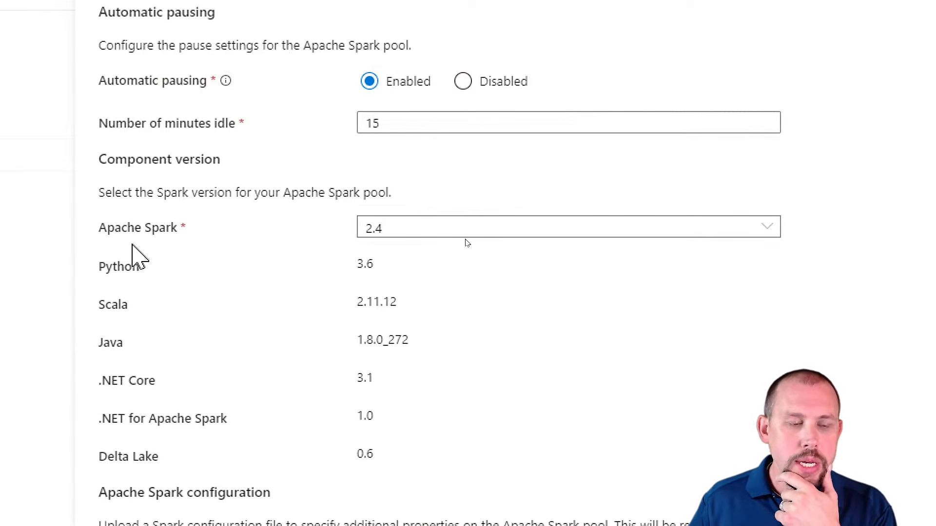
{"action": "left_click", "coordinate": [397, 228]}
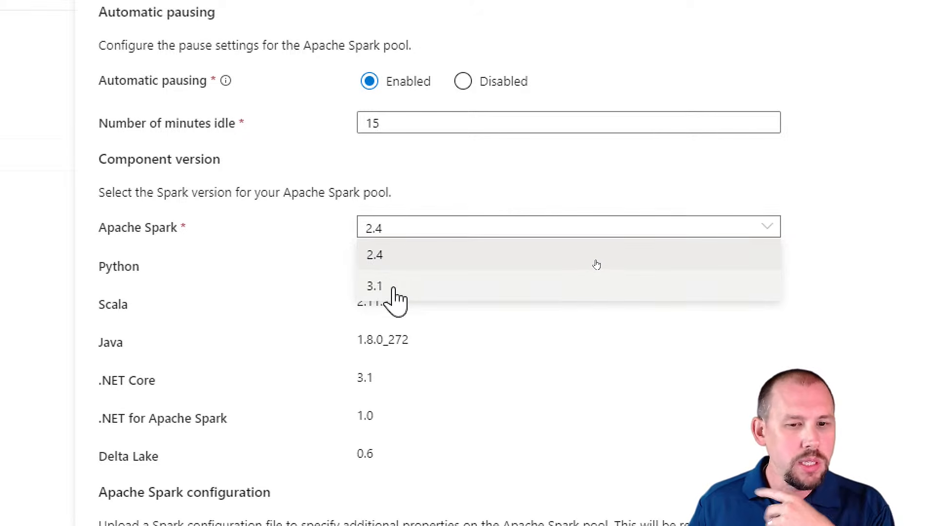
{"action": "left_click", "coordinate": [290, 306]}
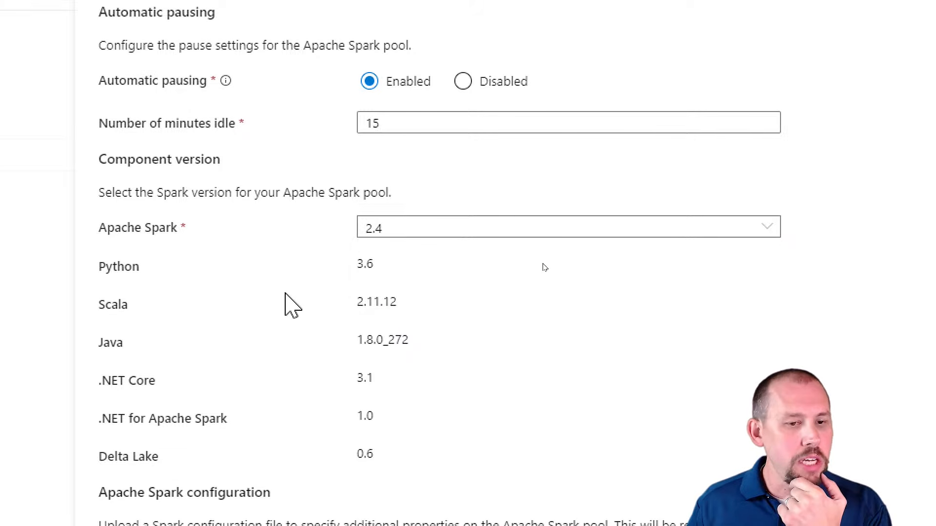
{"action": "left_click", "coordinate": [596, 234]}
{"action": "left_click", "coordinate": [396, 285]}
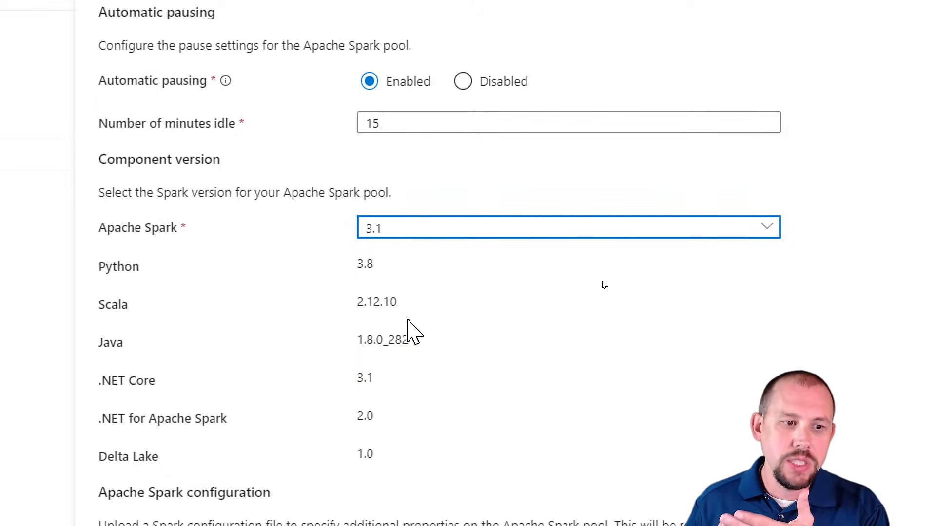
{"action": "left_click", "coordinate": [603, 232]}
{"action": "left_click", "coordinate": [599, 252]}
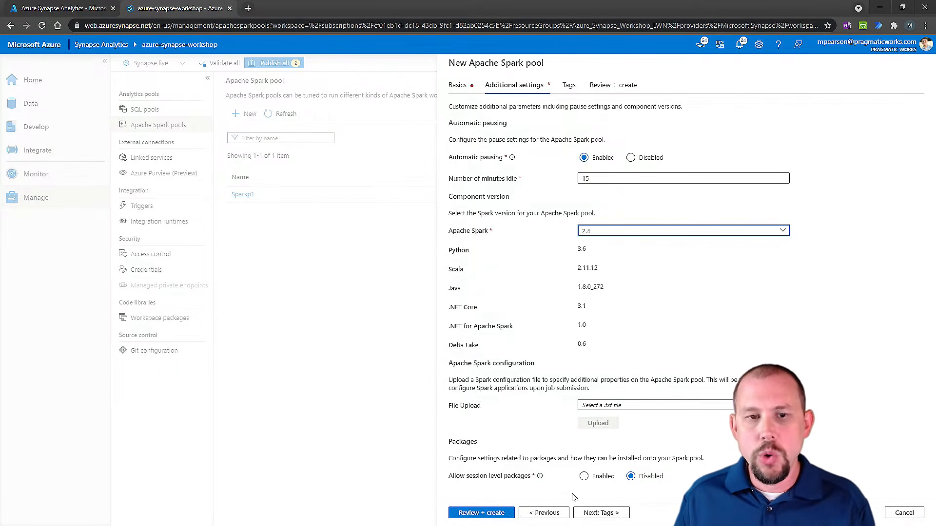
{"action": "left_click", "coordinate": [904, 513]}
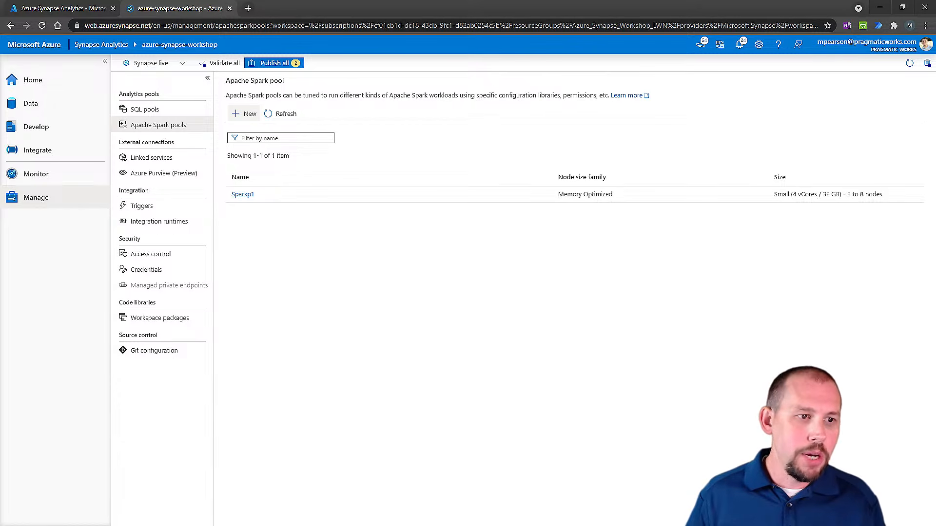
Return to Notebook 1 in the Develop hub, clear the cell's output, and review the additional cell commands.
{"action": "left_click", "coordinate": [72, 126]}
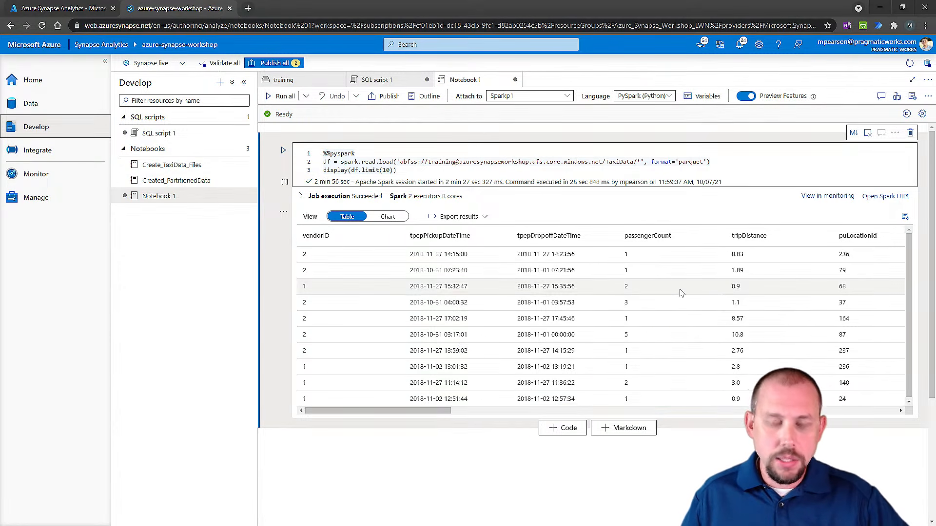
{"action": "left_click", "coordinate": [604, 182]}
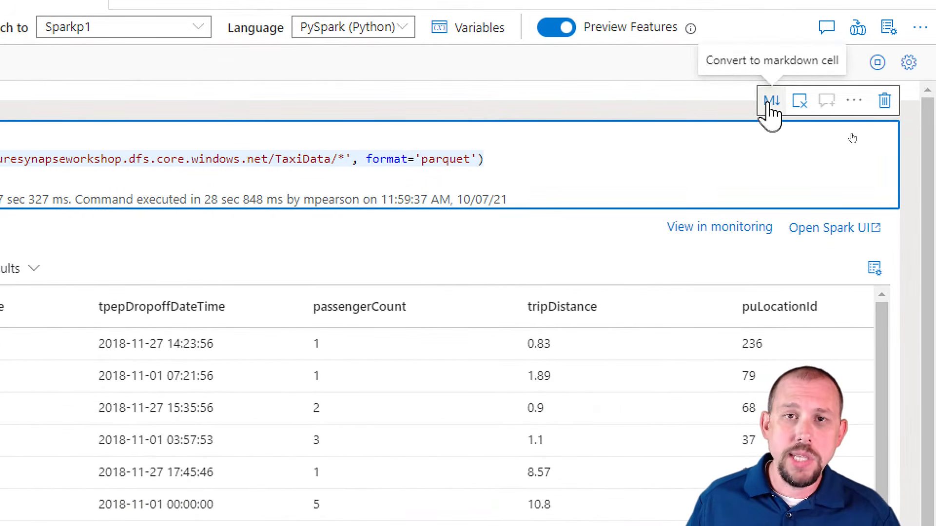
{"action": "left_click", "coordinate": [804, 104]}
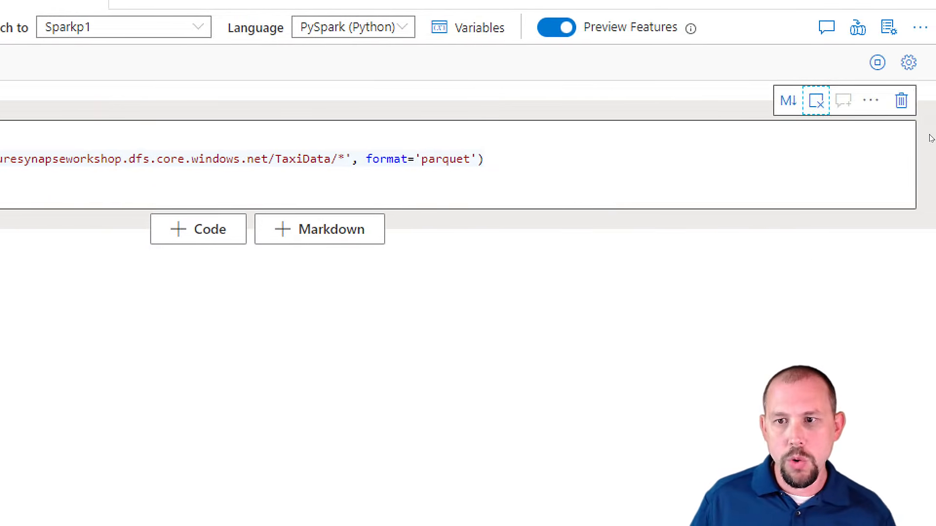
{"action": "left_click", "coordinate": [872, 102]}
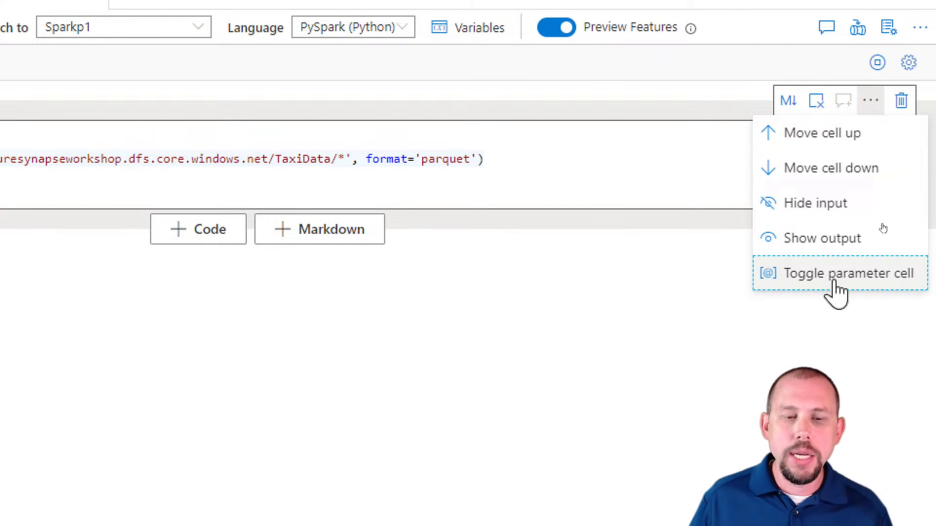
{"action": "left_click", "coordinate": [480, 283]}
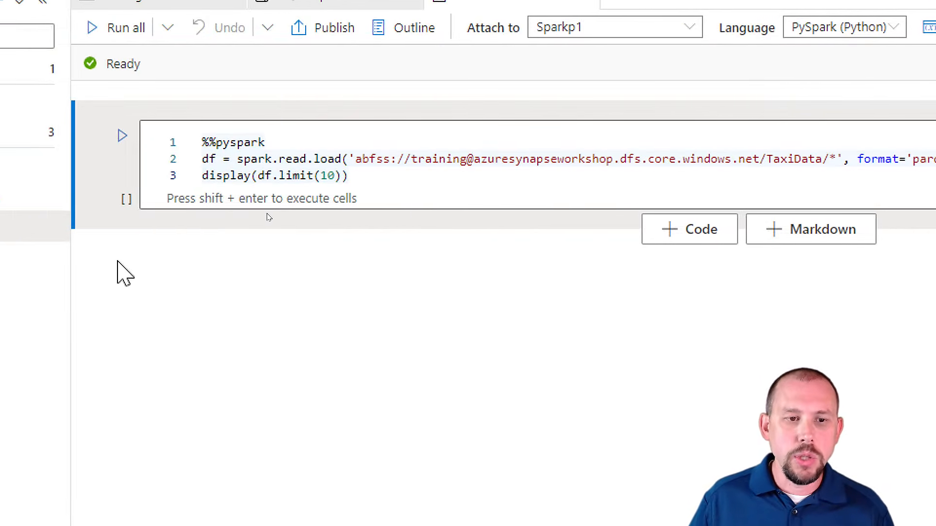
Add a code cell below the load cell and start the write statement df.write.partitionBy("puMonth").parquet().
{"action": "left_click", "coordinate": [185, 229]}
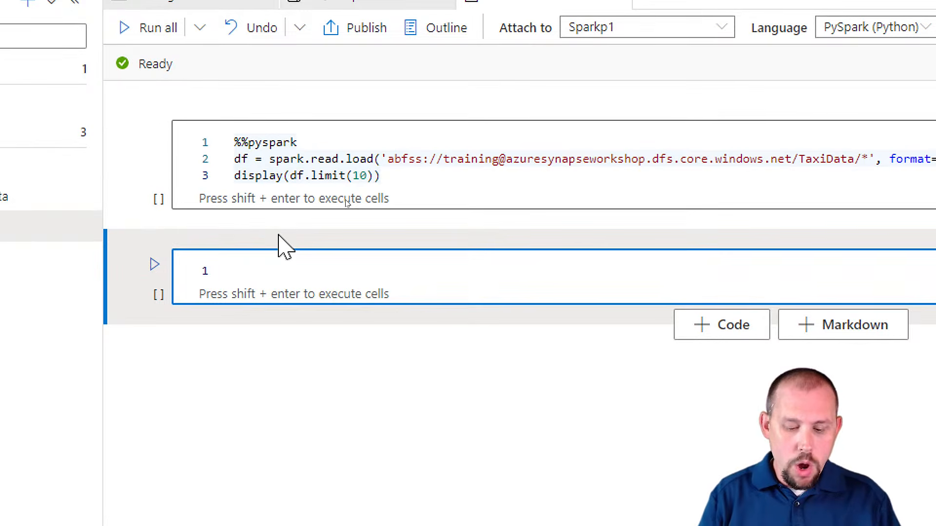
{"action": "type", "text": "df."}
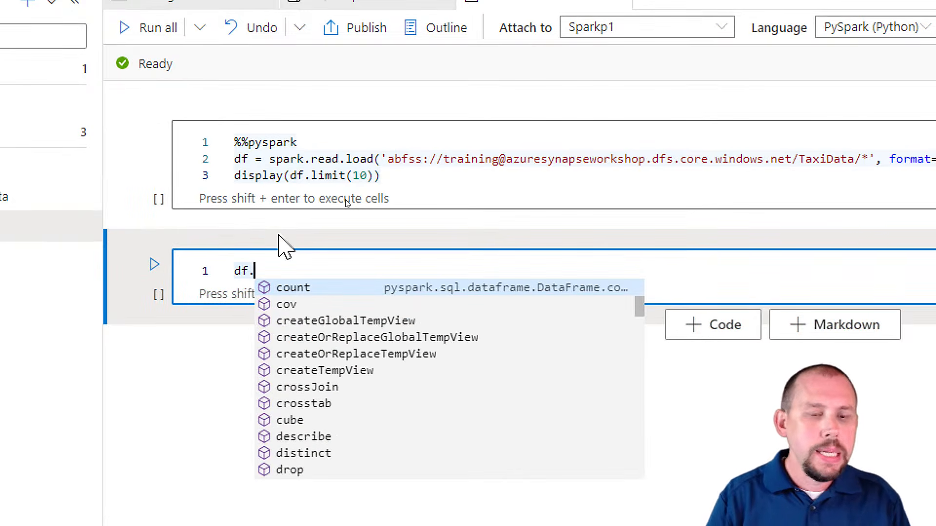
{"action": "type", "text": "write"}
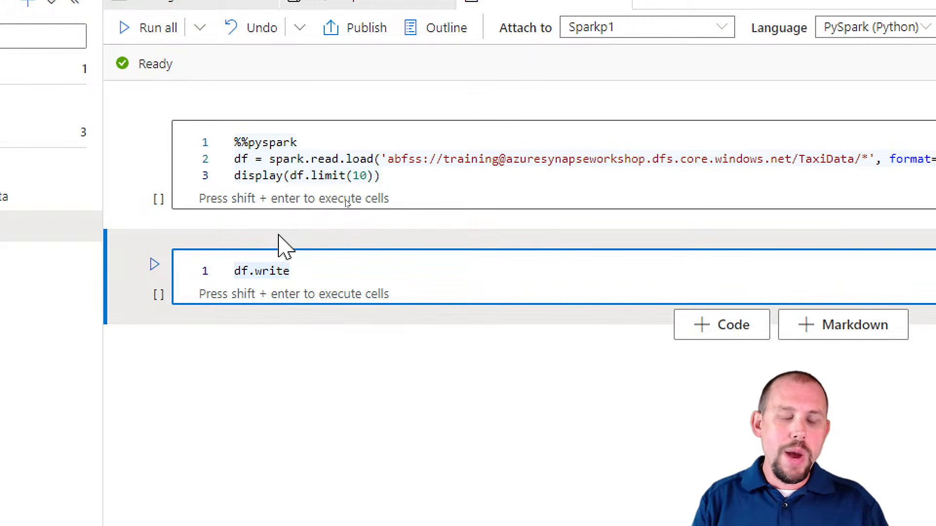
{"action": "type", "text": ".partitio"}
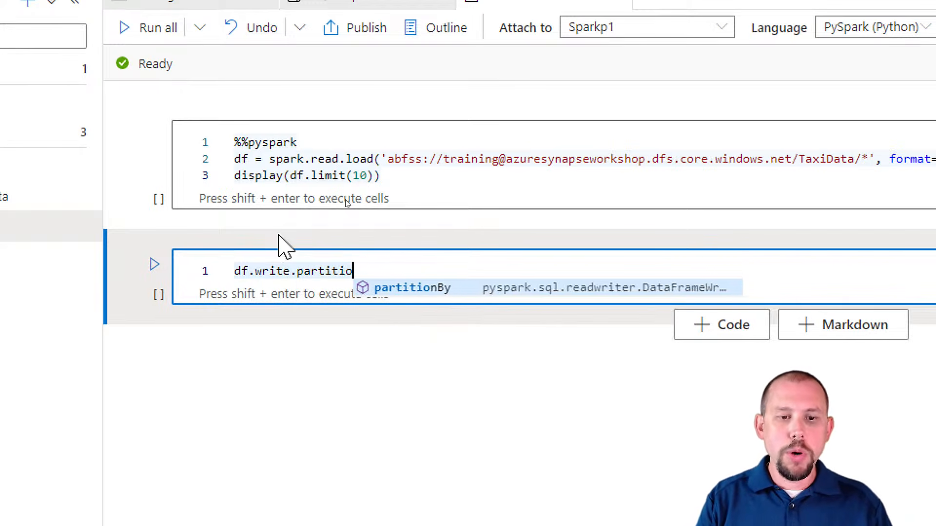
{"action": "type", "text": "nBy(\""}
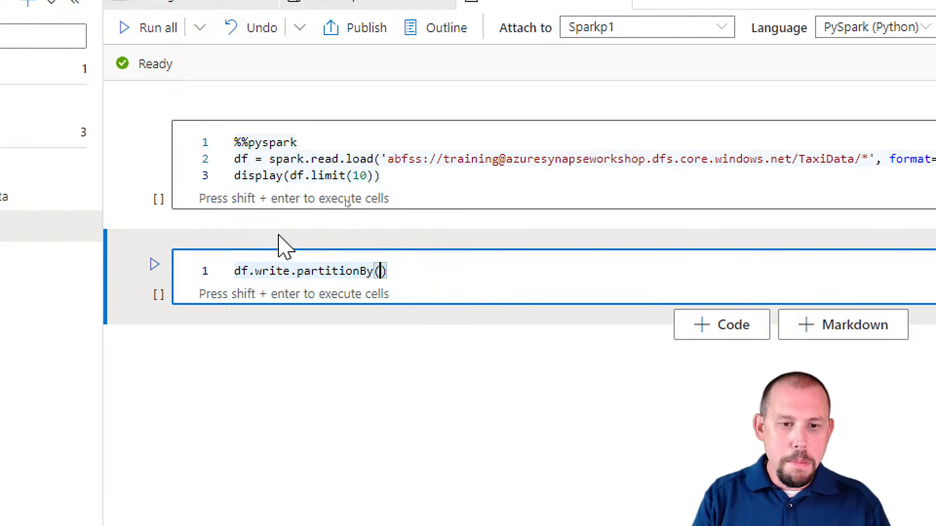
{"action": "type", "text": "pu"}
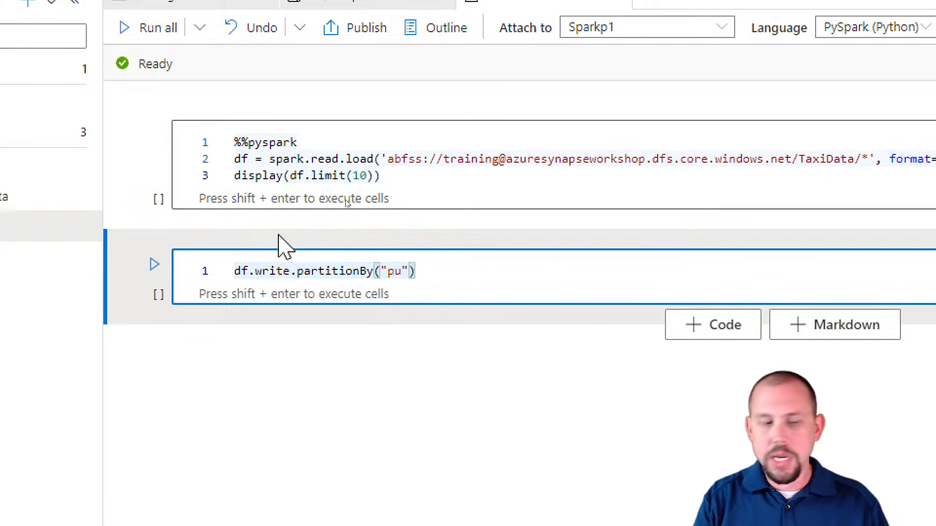
{"action": "type", "text": "Month\")"}
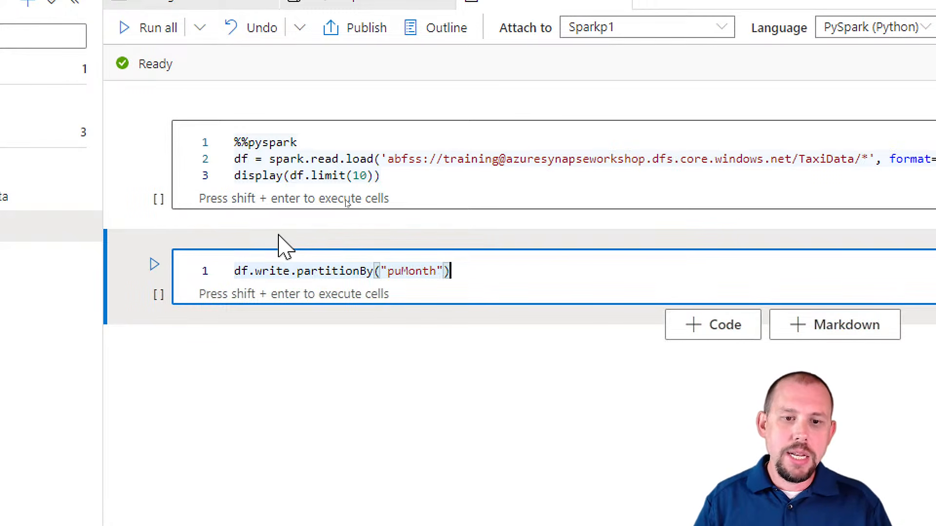
{"action": "type", "text": ".par"}
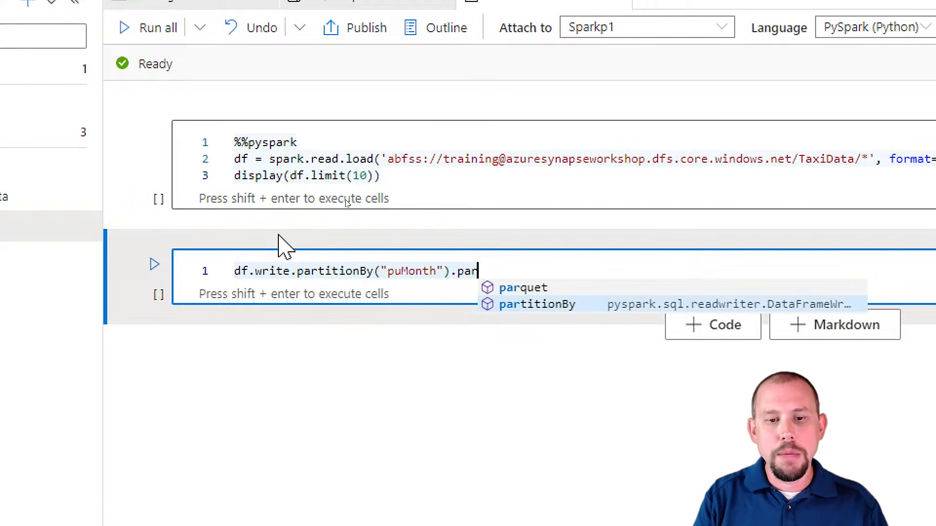
{"action": "type", "text": "quet"}
{"action": "key", "text": "Escape"}
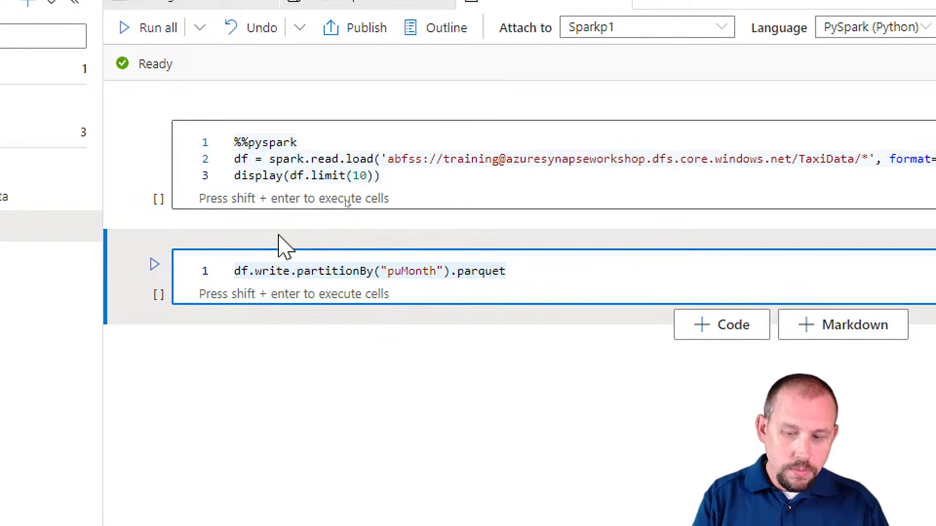
{"action": "type", "text": "("}
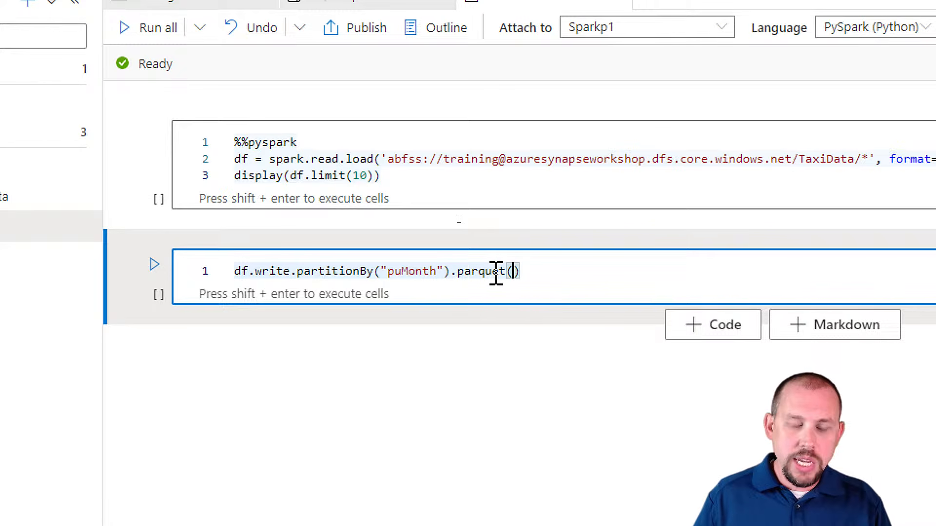
Copy the abfss storage path up to the TaxiData folder from the load statement into the parquet() call.
{"action": "left_click_drag", "start_coordinate": [382, 159], "coordinate": [864, 161]}
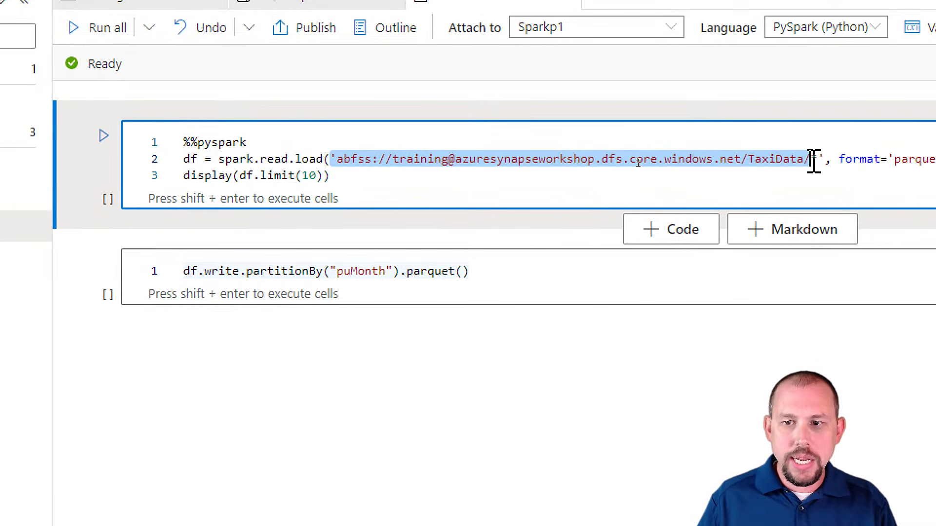
{"action": "left_click", "coordinate": [748, 160], "text": "shift"}
{"action": "key", "text": "ctrl+c"}
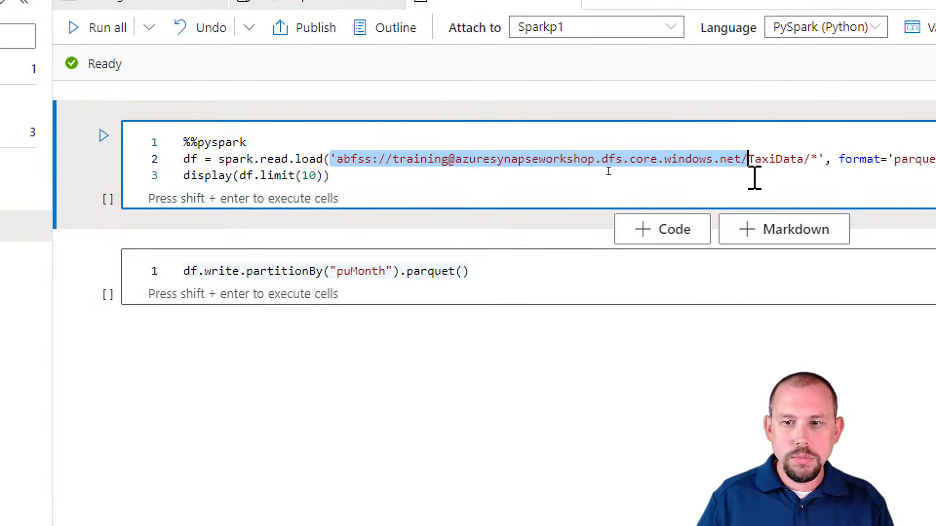
{"action": "left_click", "coordinate": [467, 273]}
{"action": "key", "text": "ctrl+v"}
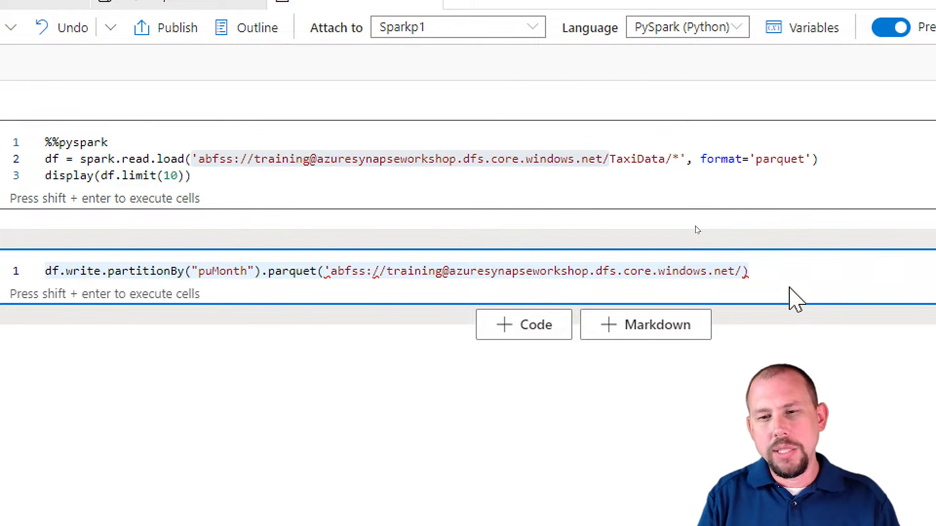
Extend the output path with Training_Output/partitionedData and close the quoted string.
{"action": "type", "text": "Training_OIutpu"}
{"action": "key", "text": "BackSpace"}
{"action": "key", "text": "BackSpace"}
{"action": "key", "text": "BackSpace"}
{"action": "key", "text": "BackSpace"}
{"action": "key", "text": "BackSpace"}
{"action": "type", "text": "utput/P"}
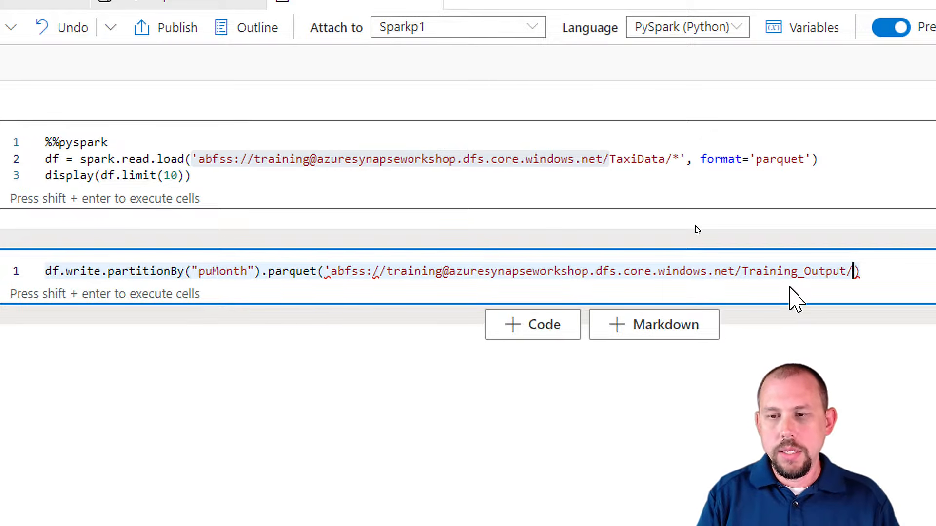
{"action": "type", "text": "artitioned"}
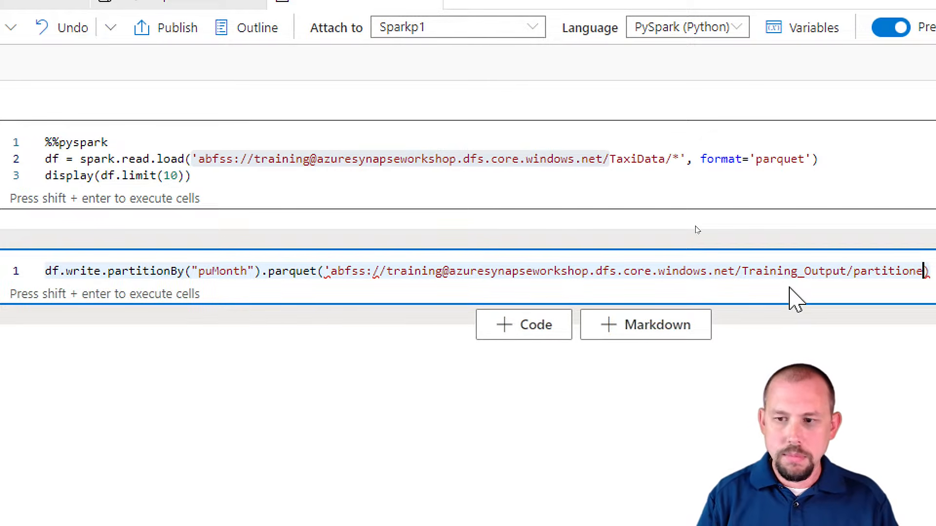
{"action": "type", "text": "Data'"}
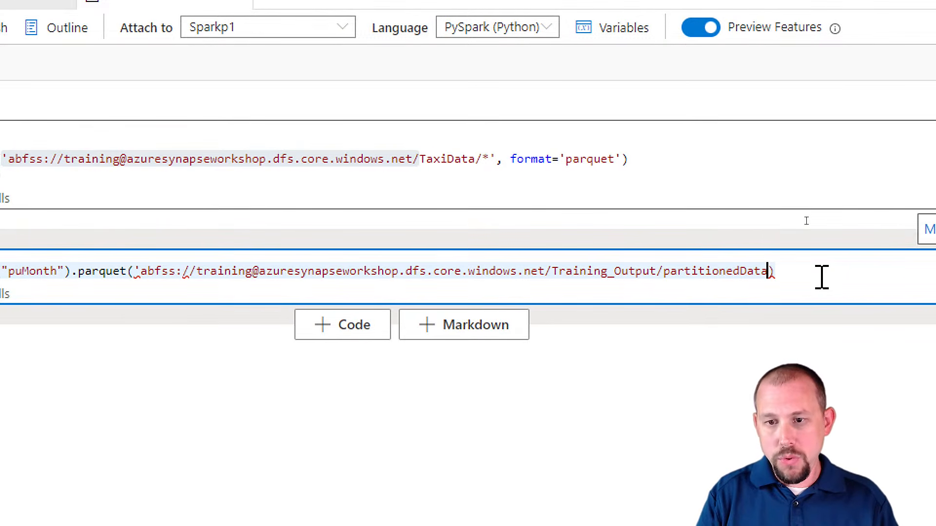
Add mode='overwrite' as the second argument of the parquet write and run the cell.
{"action": "type", "text": ","}
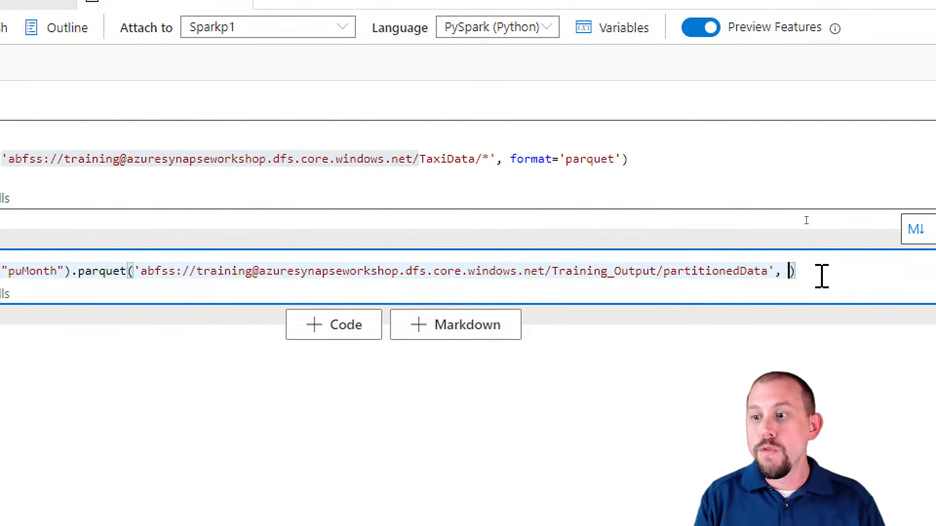
{"action": "type", "text": "mode="}
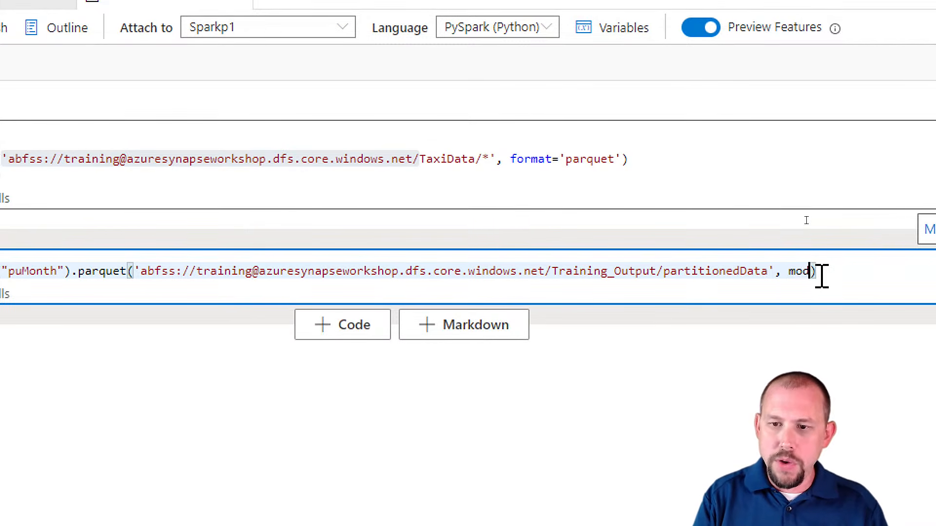
{"action": "type", "text": "'overwri"}
{"action": "type", "text": "te"}
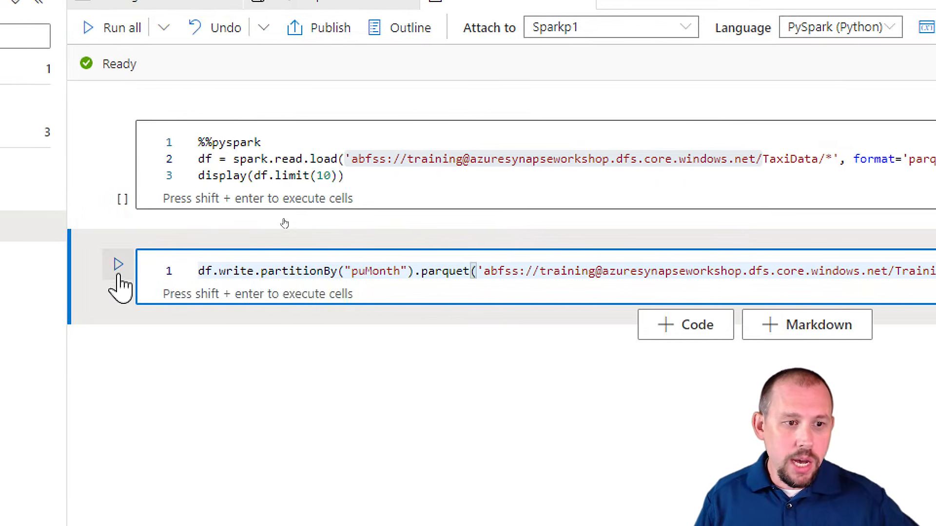
{"action": "left_click", "coordinate": [119, 266]}
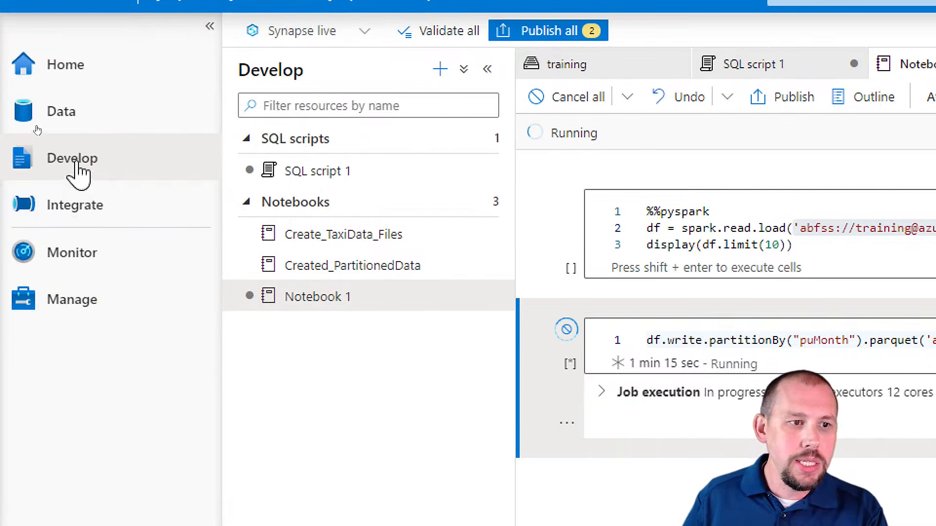
Browse the linked training container in the Data hub to the Training_Output/partitionedData folder.
{"action": "left_click", "coordinate": [63, 127]}
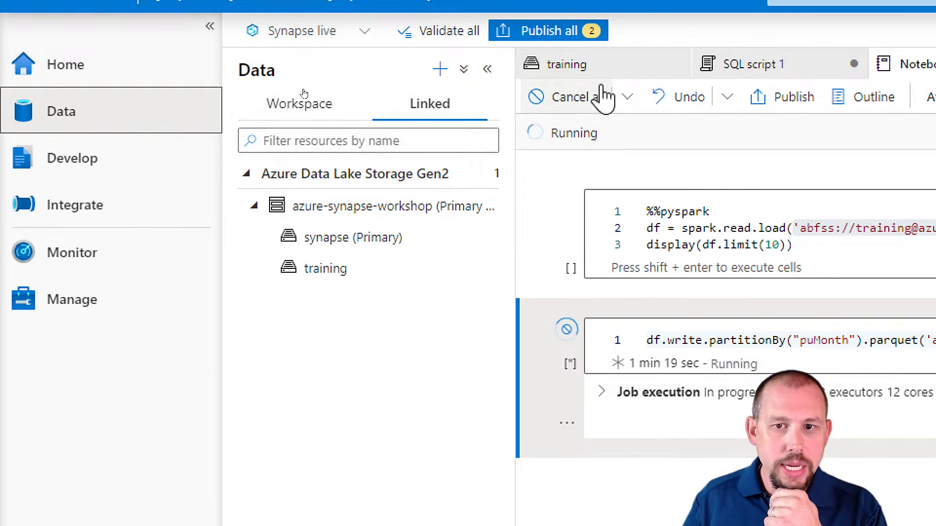
{"action": "left_click_drag", "start_coordinate": [396, 180], "coordinate": [341, 239]}
{"action": "left_click", "coordinate": [319, 283]}
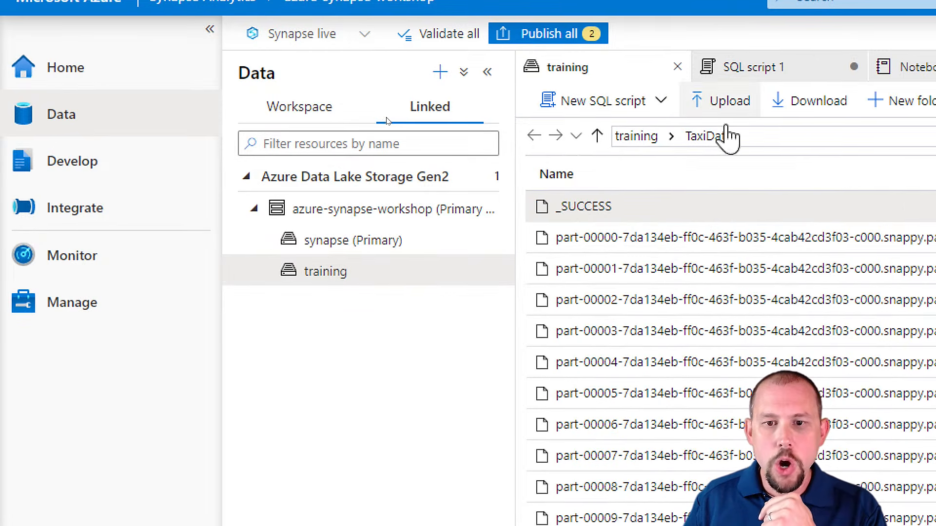
{"action": "left_click", "coordinate": [635, 139]}
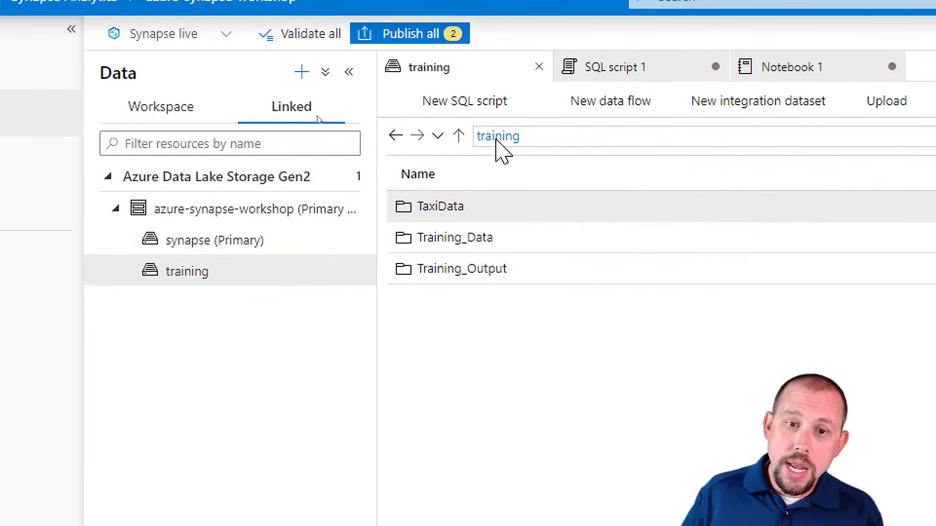
{"action": "double_click", "coordinate": [452, 267]}
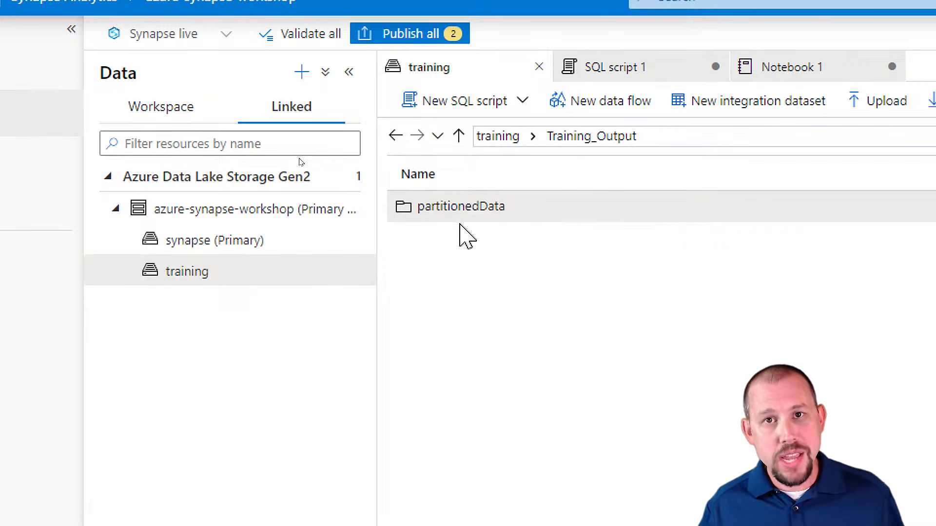
{"action": "double_click", "coordinate": [468, 215]}
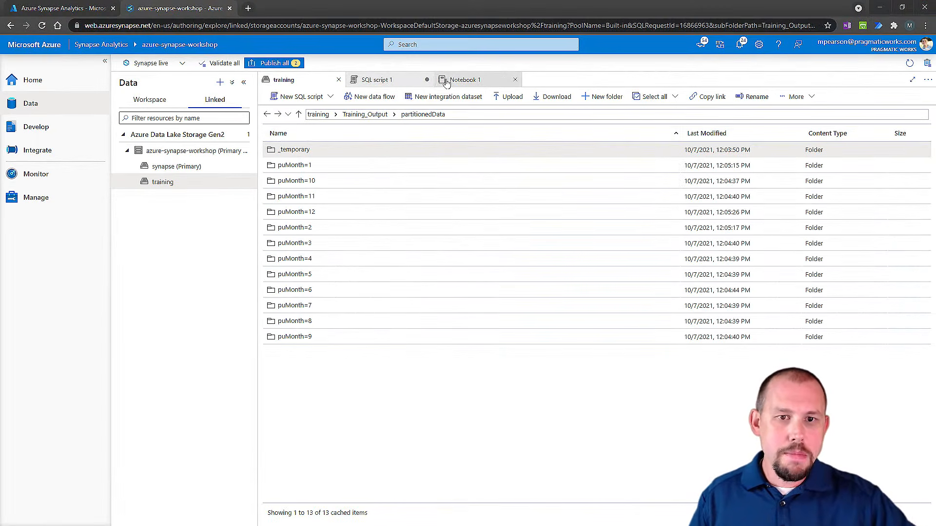
Check the run status of the write cell in Notebook 1 and return to the partitionedData folder listing.
{"action": "left_click", "coordinate": [462, 81]}
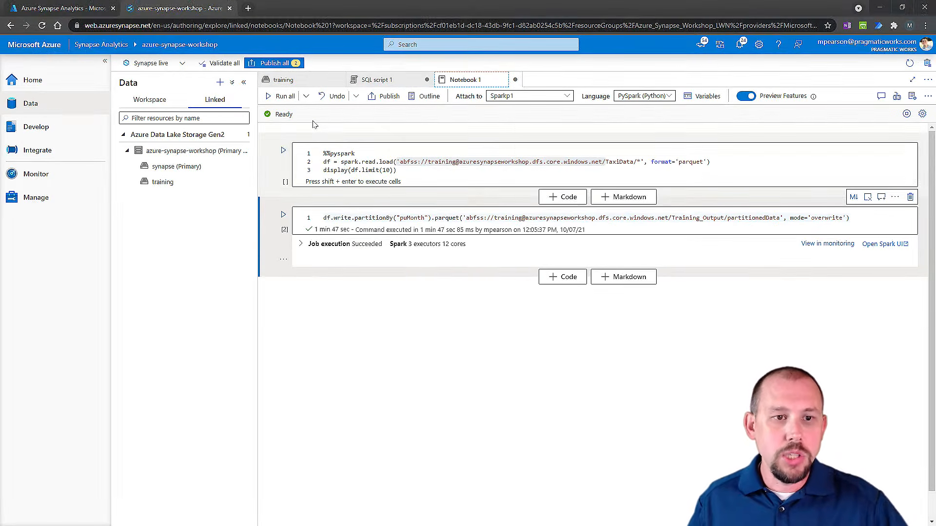
{"action": "left_click", "coordinate": [375, 82]}
{"action": "left_click", "coordinate": [306, 82]}
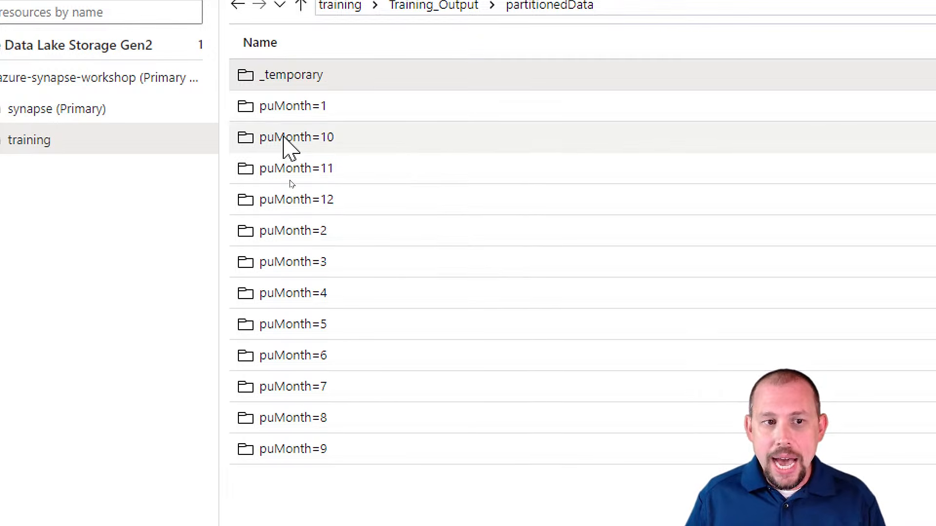
Create a Select TOP 100 rows SQL script from the part-00014 Parquet file in the puMonth=1 folder.
{"action": "double_click", "coordinate": [281, 108]}
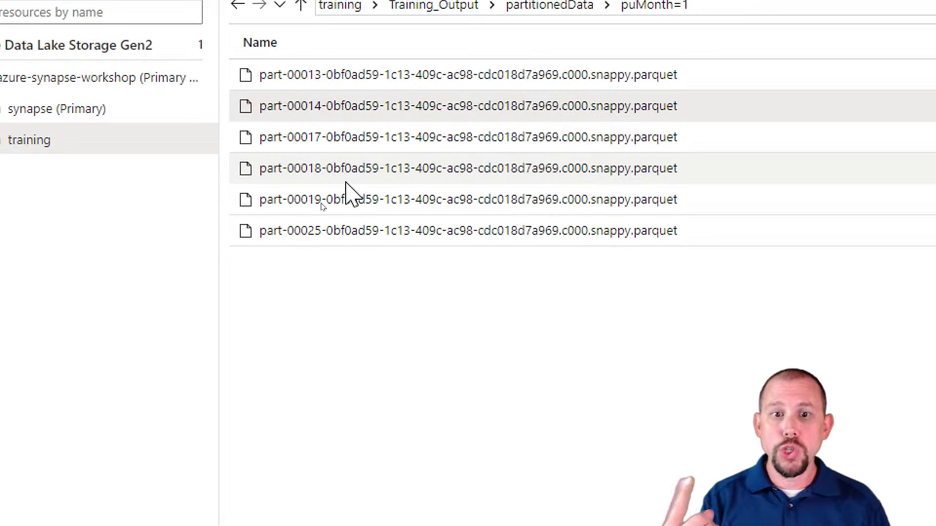
{"action": "right_click", "coordinate": [402, 111]}
{"action": "mouse_move", "coordinate": [438, 130]}
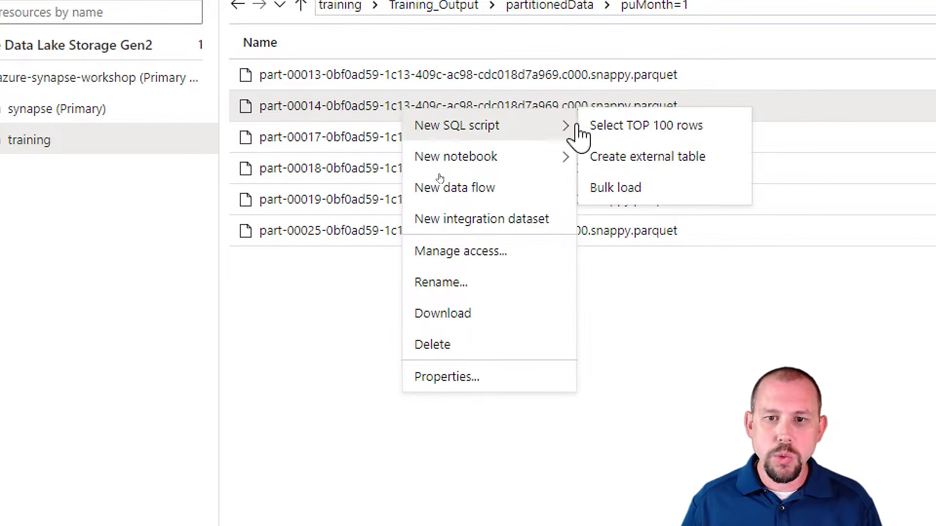
{"action": "left_click", "coordinate": [627, 128]}
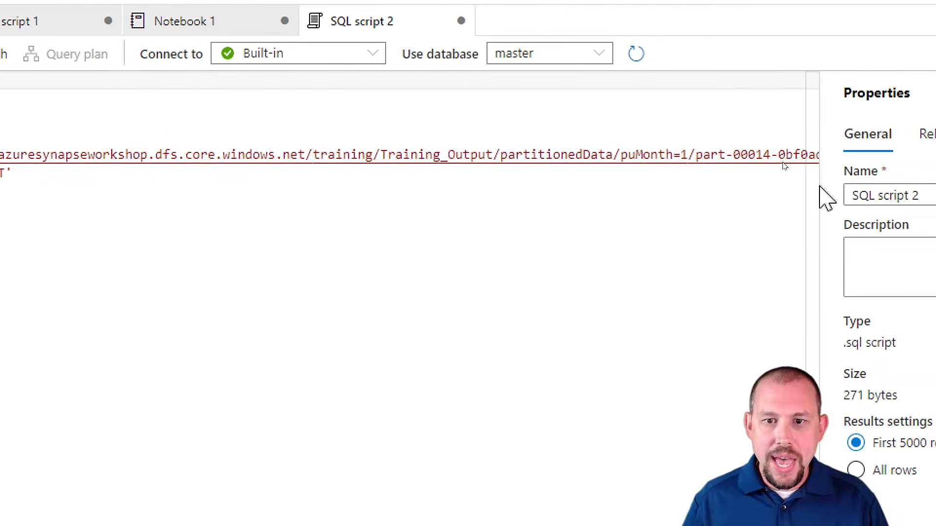
Replace the Parquet file name in the BULK path with *, run the query, and enlarge the results area.
{"action": "left_click", "coordinate": [820, 154]}
{"action": "left_click_drag", "start_coordinate": [626, 154], "coordinate": [760, 154]}
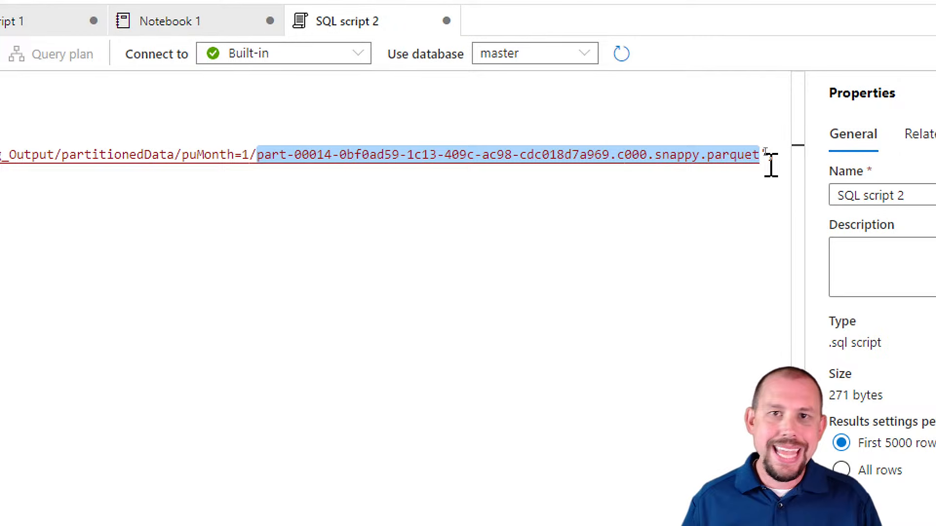
{"action": "type", "text": "*"}
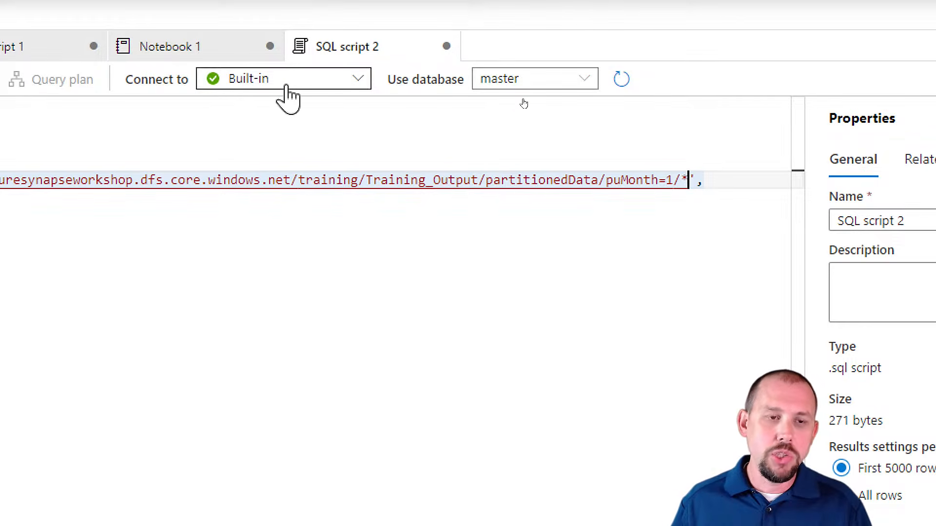
{"action": "key", "text": "ctrl+a"}
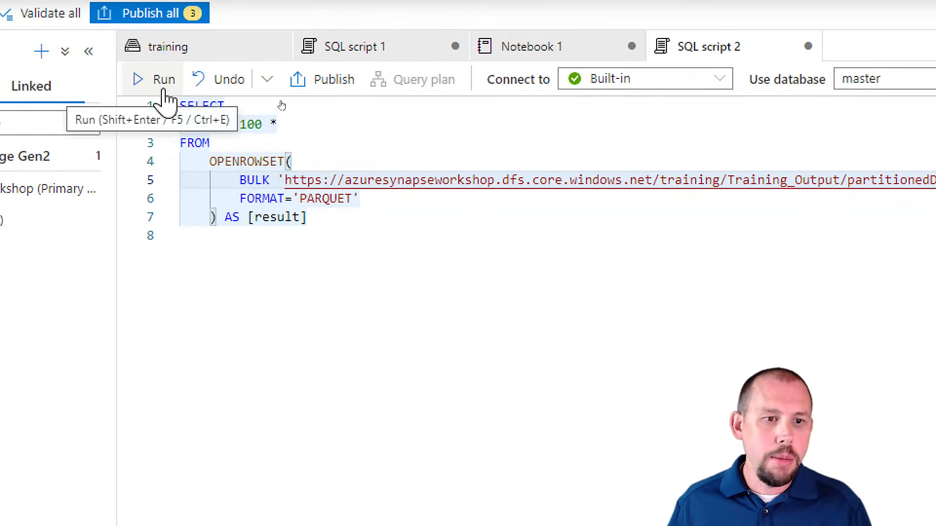
{"action": "left_click", "coordinate": [163, 90]}
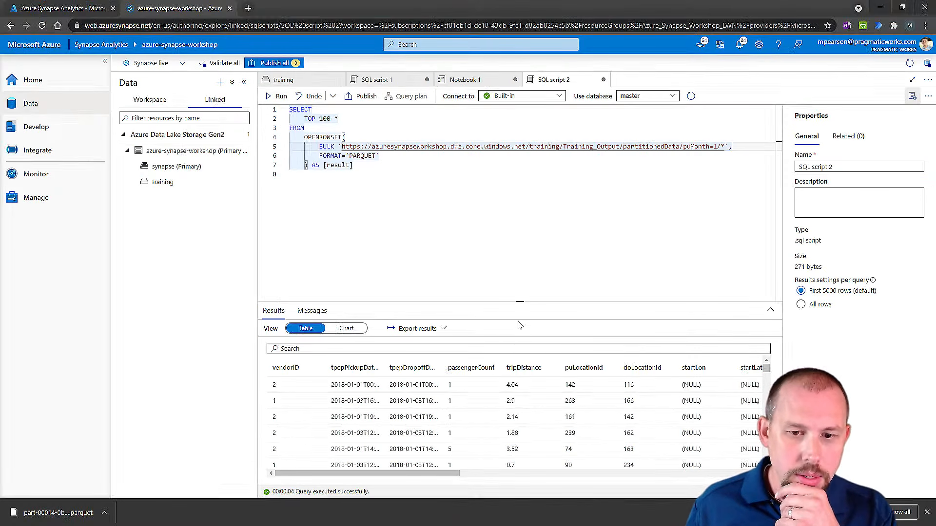
{"action": "left_click_drag", "start_coordinate": [521, 302], "coordinate": [509, 199]}
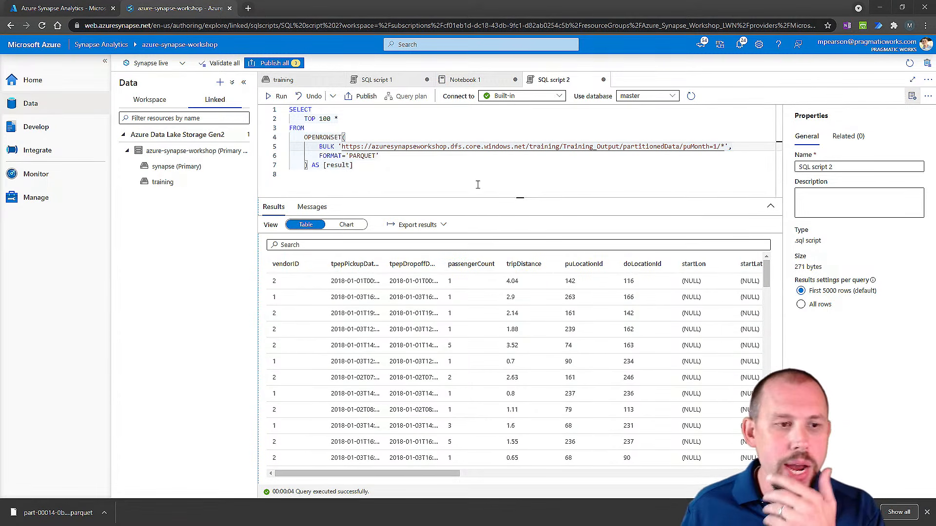
Examine the duration and data processed for the most recent SQL request on the Built-in pool.
{"action": "left_click", "coordinate": [43, 174]}
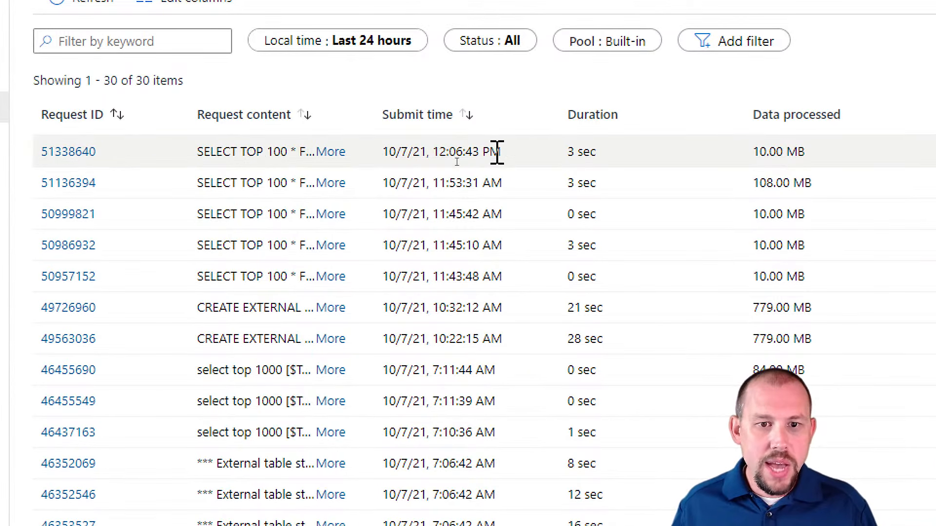
{"action": "left_click_drag", "start_coordinate": [560, 155], "coordinate": [590, 152]}
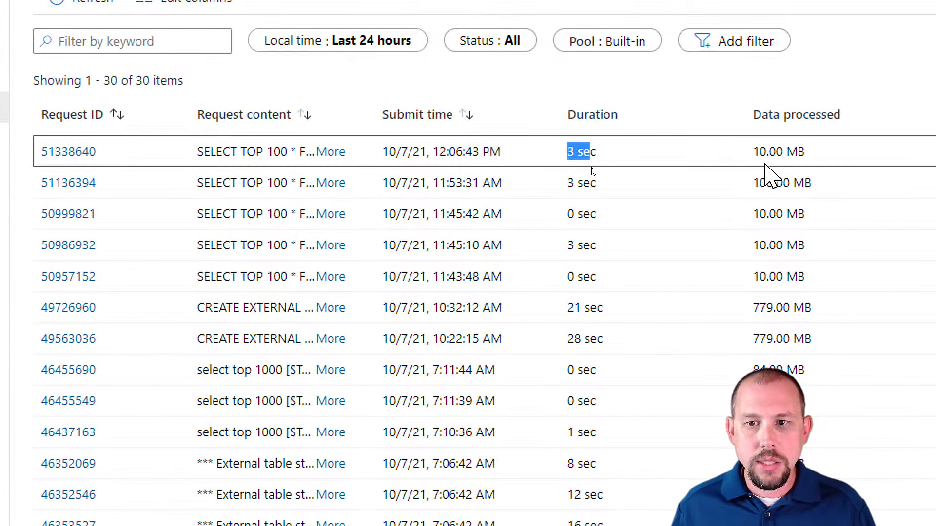
{"action": "left_click_drag", "start_coordinate": [750, 153], "coordinate": [831, 159]}
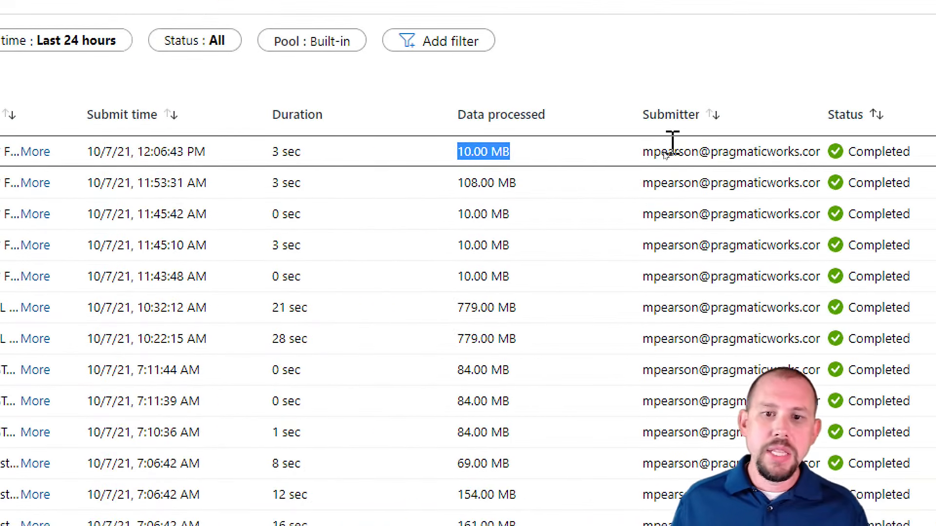
{"action": "left_click", "coordinate": [493, 166]}
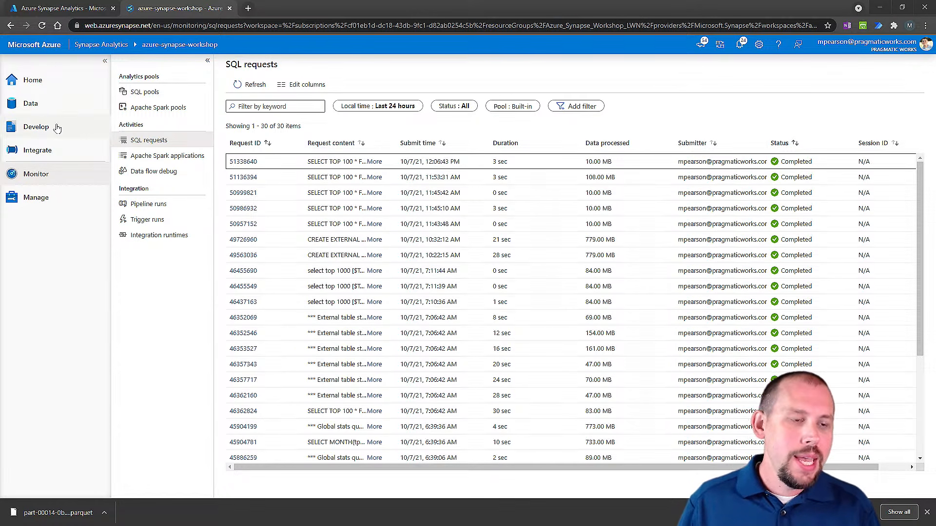
Return to SQL script 2 and review its OPENROWSET block over the puMonth=1 Parquet files.
{"action": "left_click", "coordinate": [31, 127]}
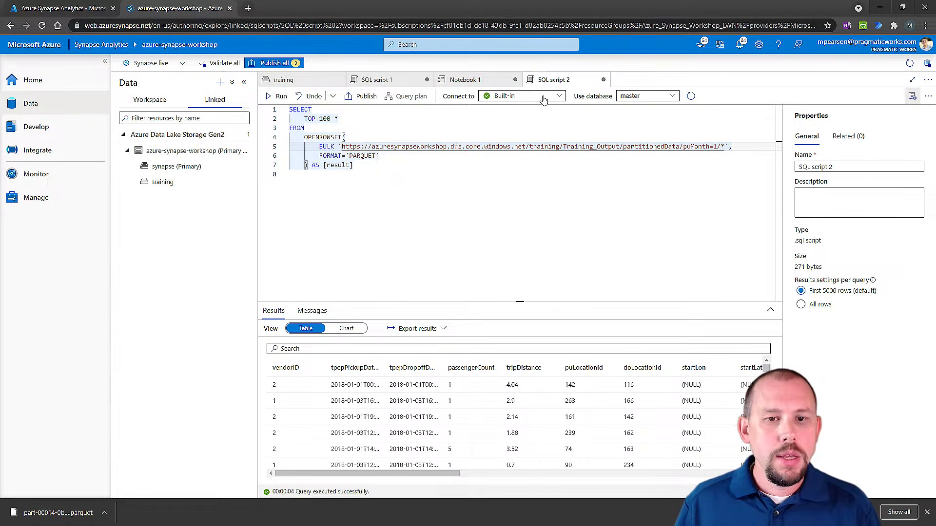
{"action": "left_click", "coordinate": [323, 155]}
{"action": "left_click_drag", "start_coordinate": [291, 137], "coordinate": [375, 165]}
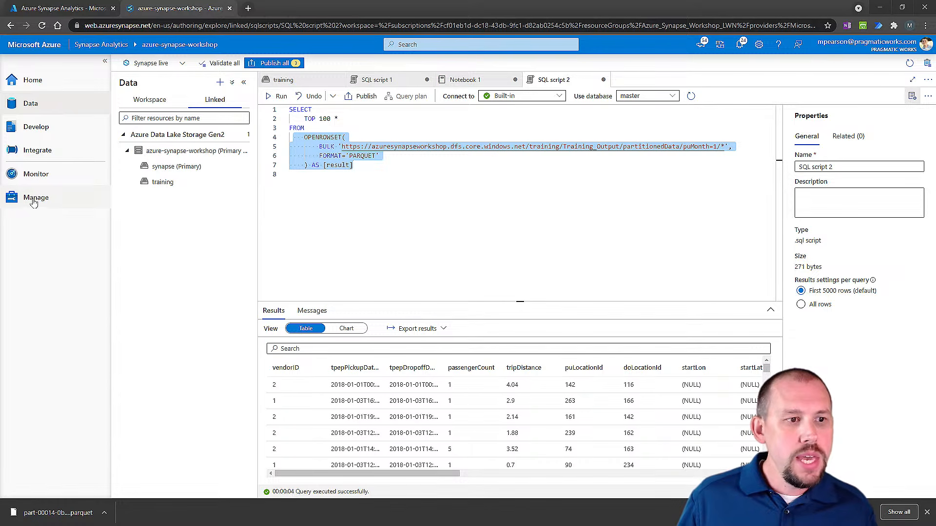
Create a serverless SQL database named ServerlessP1 in the workspace and expand its object folders.
{"action": "left_click", "coordinate": [31, 103]}
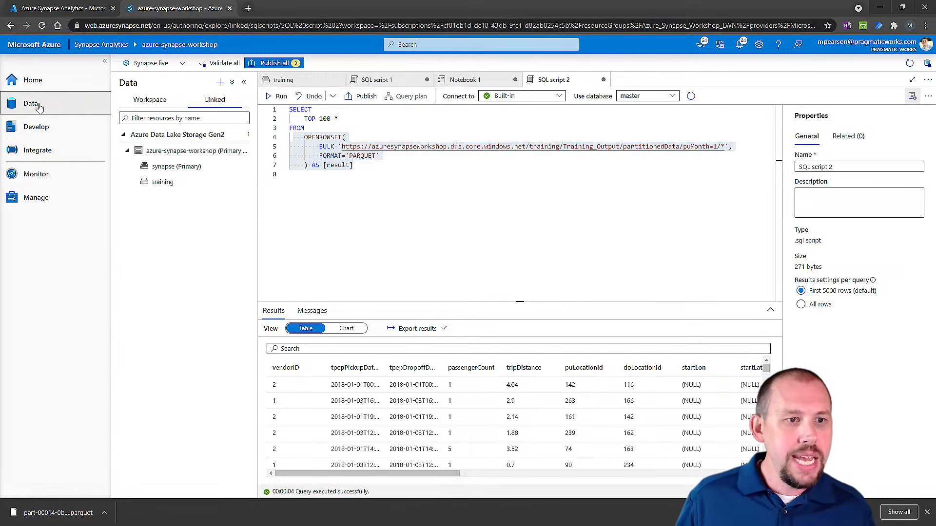
{"action": "left_click", "coordinate": [147, 105]}
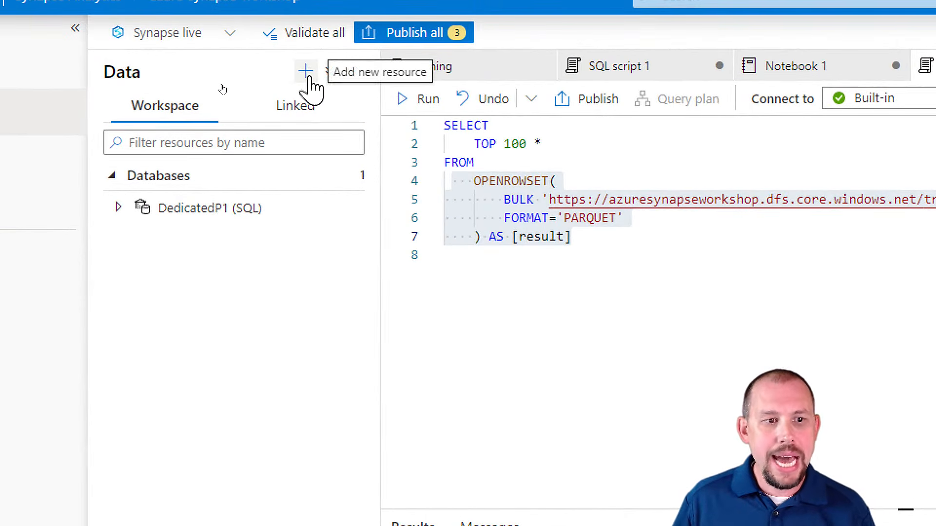
{"action": "left_click", "coordinate": [307, 73]}
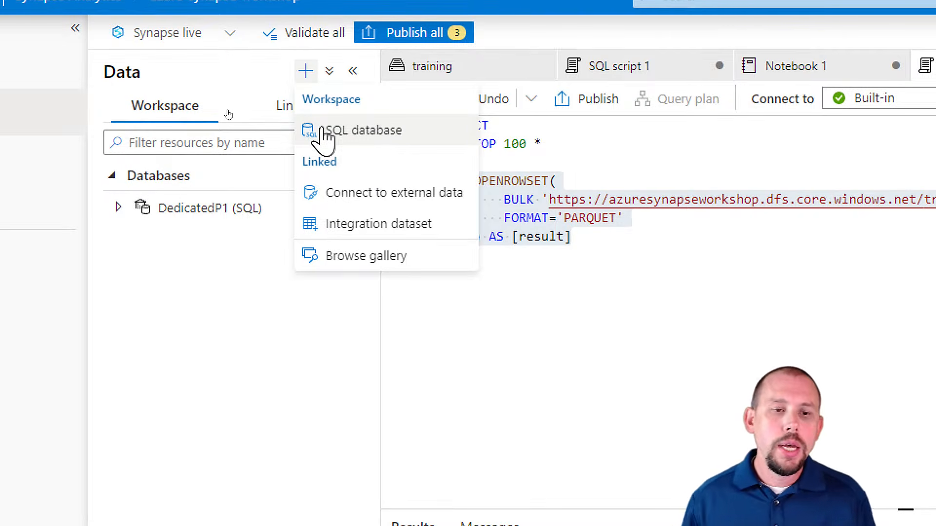
{"action": "left_click", "coordinate": [374, 137]}
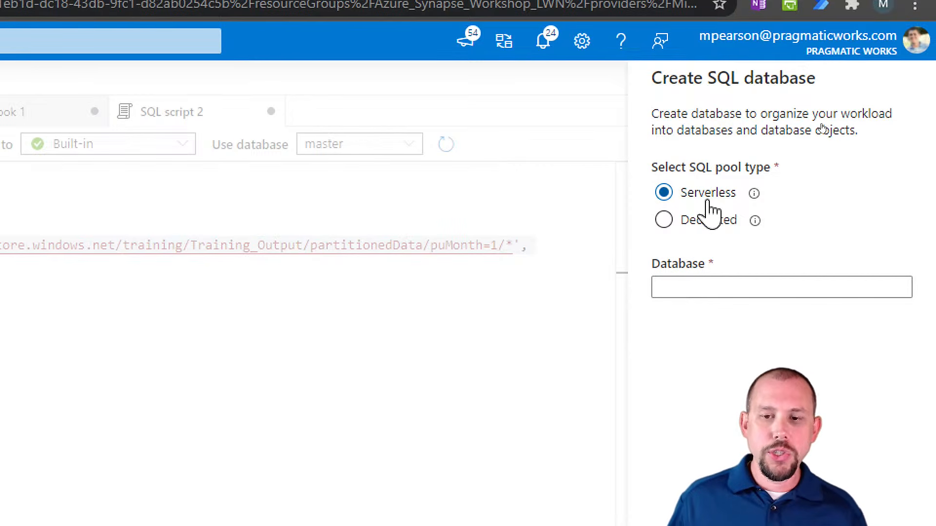
{"action": "left_click", "coordinate": [715, 283]}
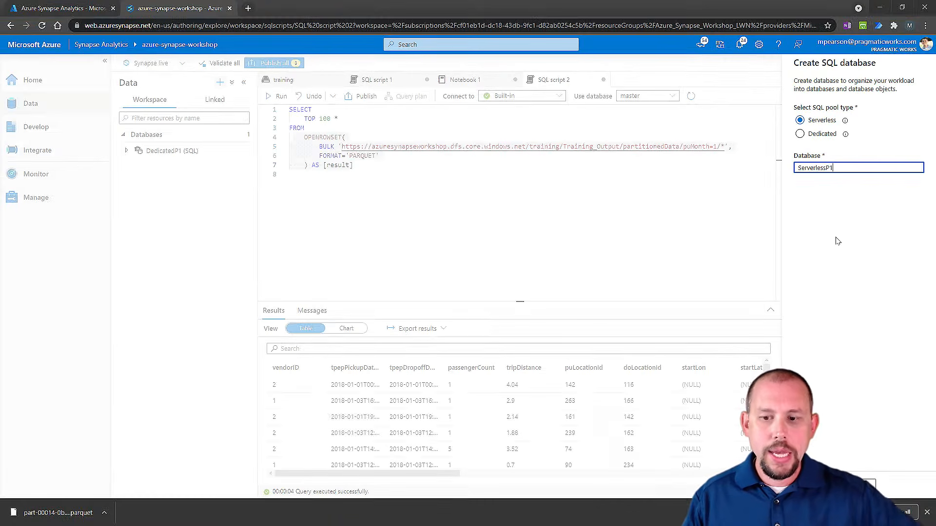
{"action": "left_click", "coordinate": [813, 485]}
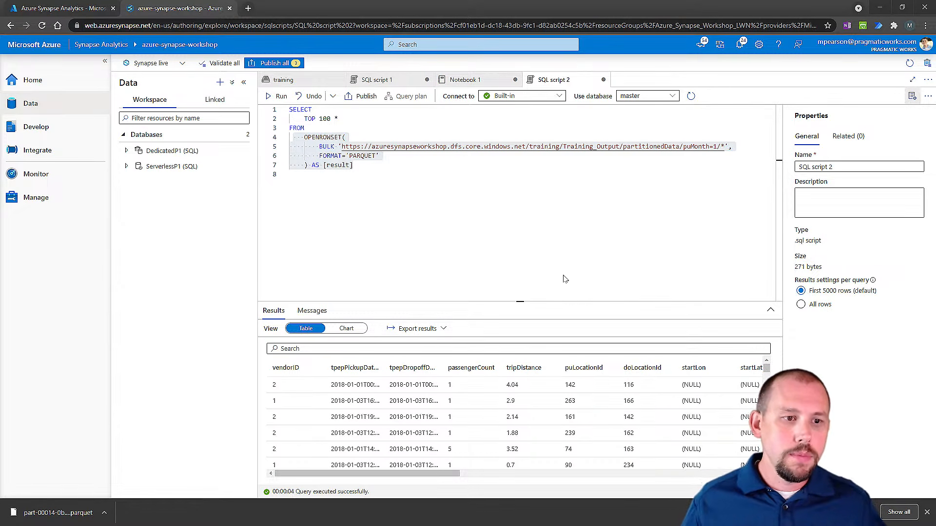
{"action": "left_click", "coordinate": [128, 166]}
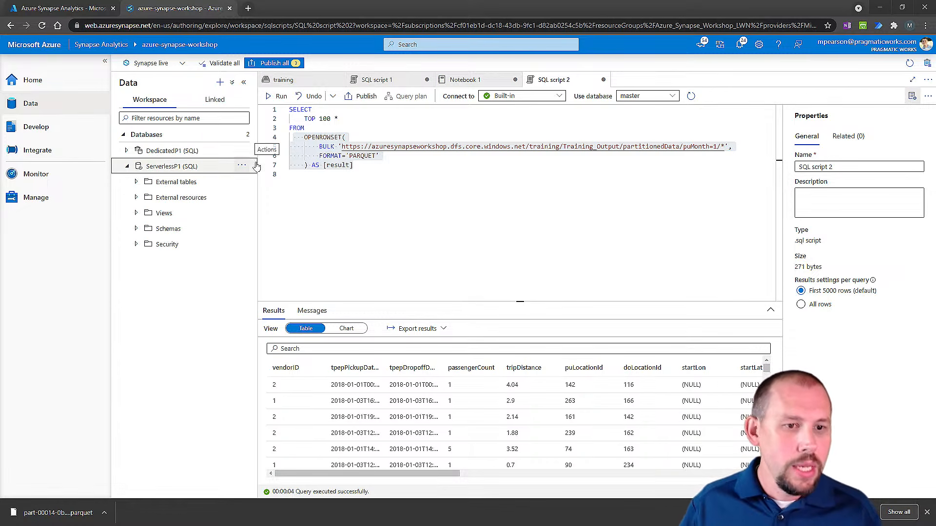
Generate a create external table script named TaxiData in ServerlessP1 from the part-00013 Parquet file in puMonth=1, using the Built-in pool.
{"action": "left_click", "coordinate": [388, 175]}
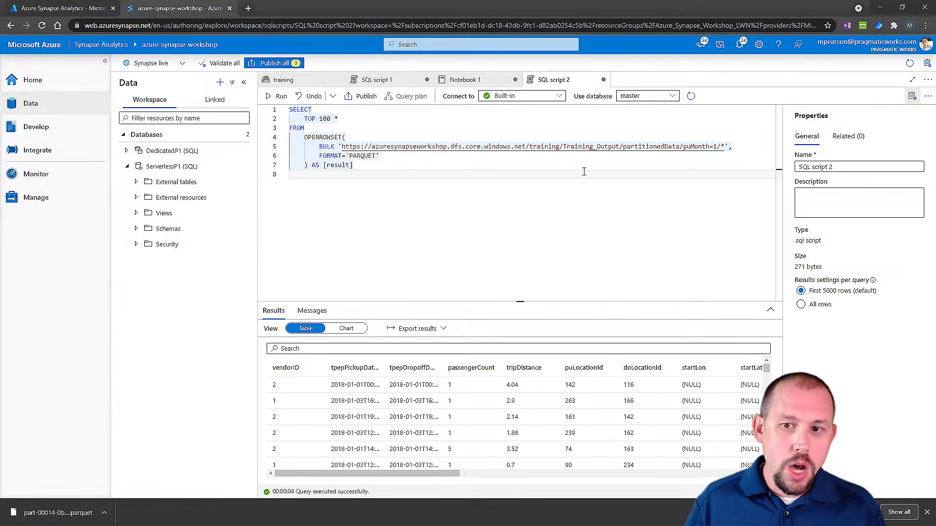
{"action": "left_click_drag", "start_coordinate": [683, 146], "coordinate": [725, 146]}
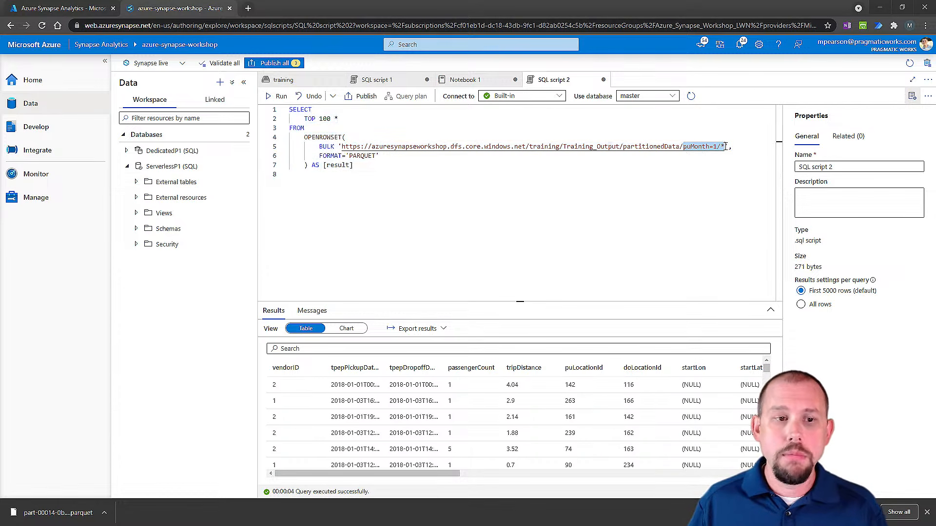
{"action": "left_click", "coordinate": [283, 81]}
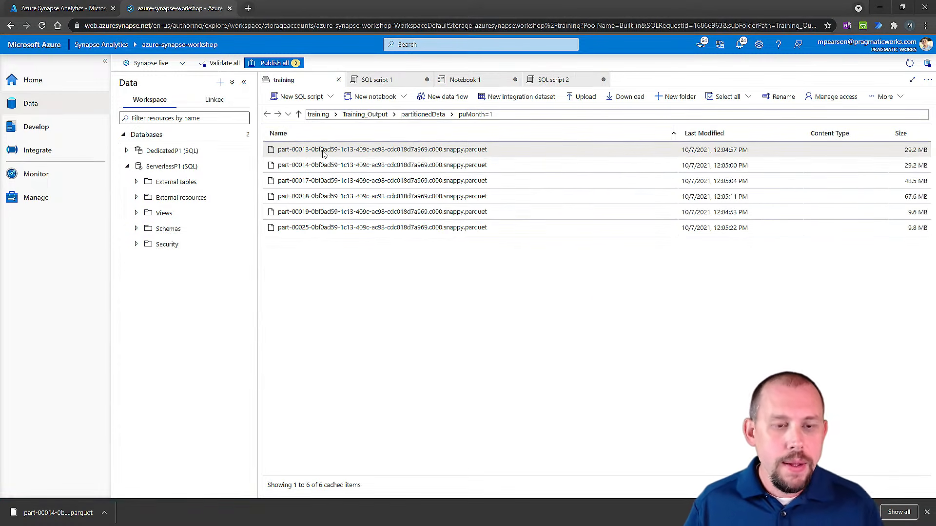
{"action": "right_click", "coordinate": [323, 153]}
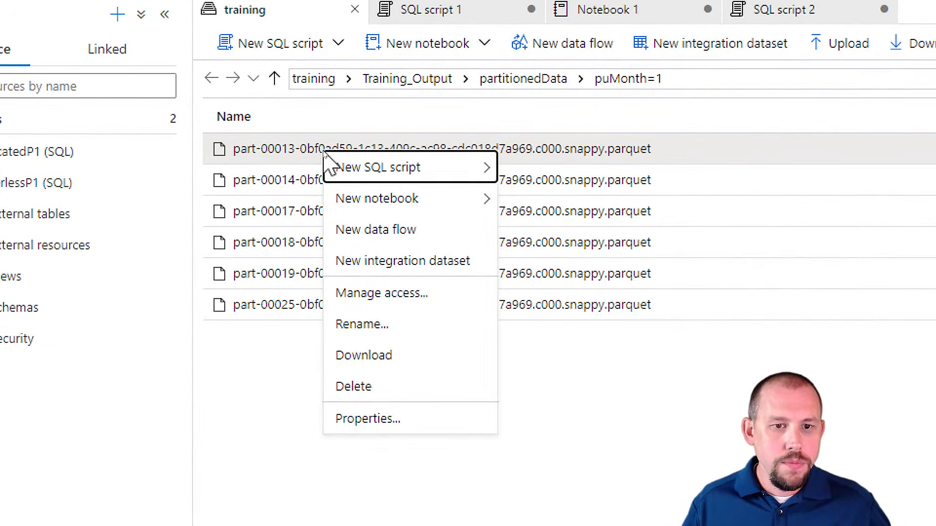
{"action": "mouse_move", "coordinate": [326, 163]}
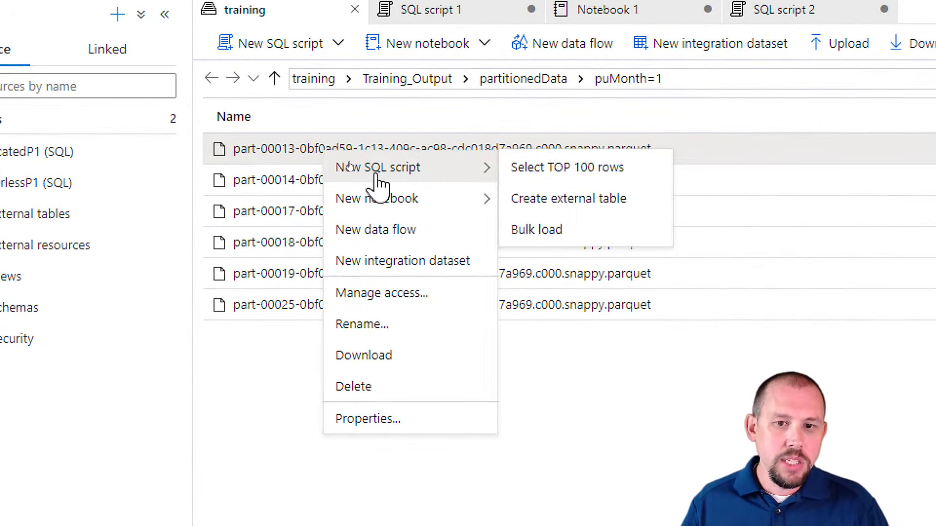
{"action": "left_click", "coordinate": [538, 205]}
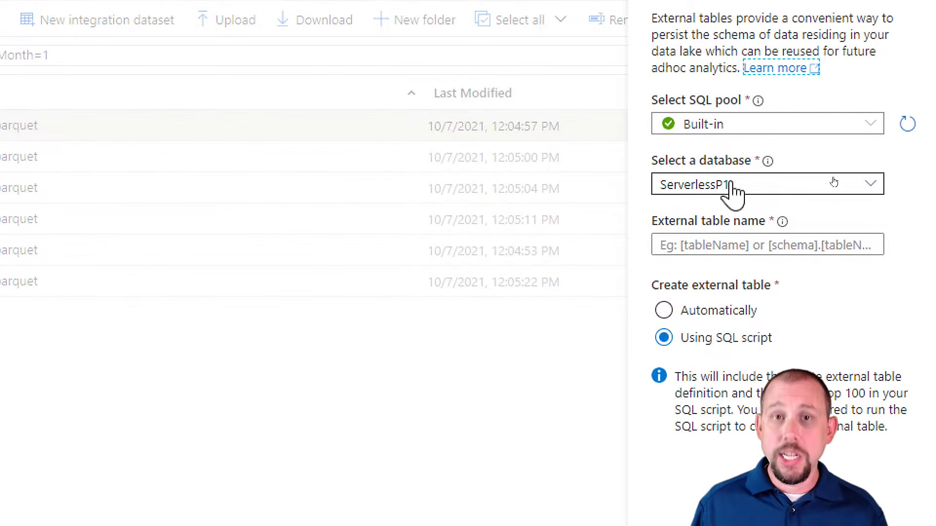
{"action": "left_click", "coordinate": [734, 245]}
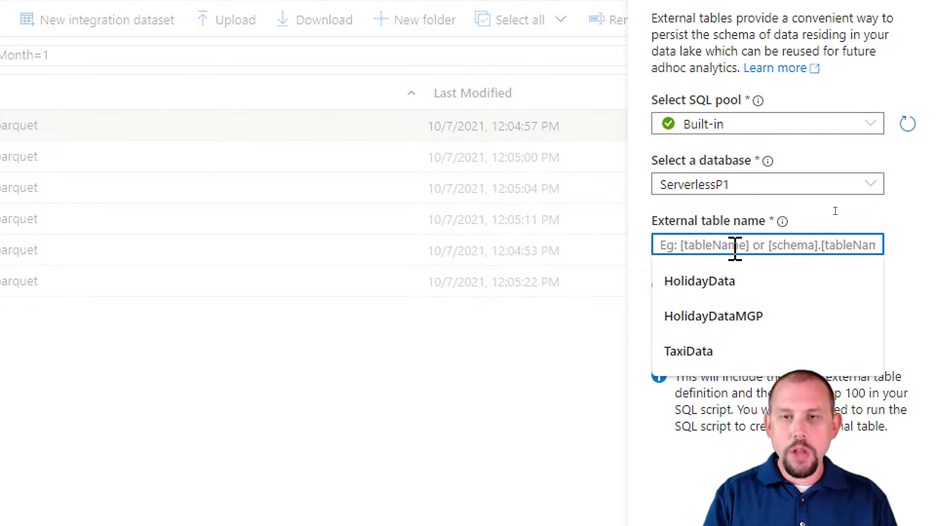
{"action": "type", "text": "TaxiData"}
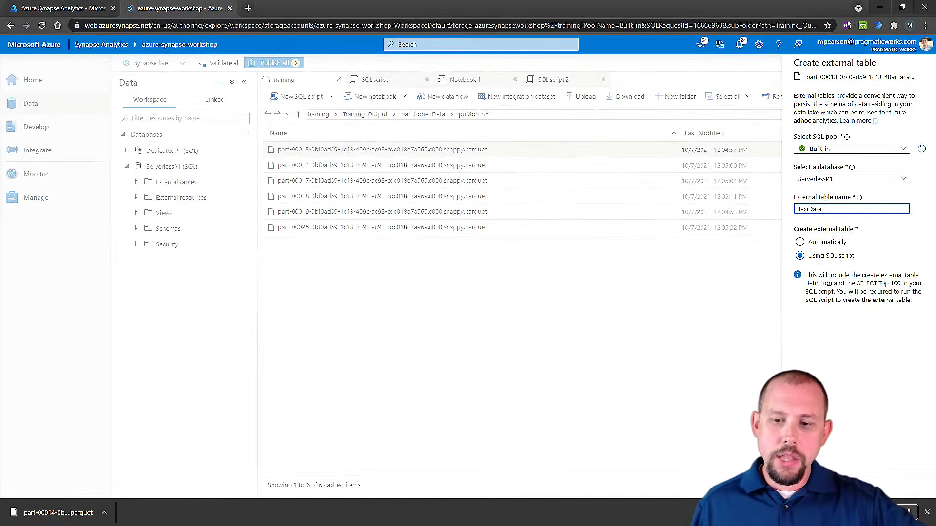
{"action": "left_click", "coordinate": [812, 484]}
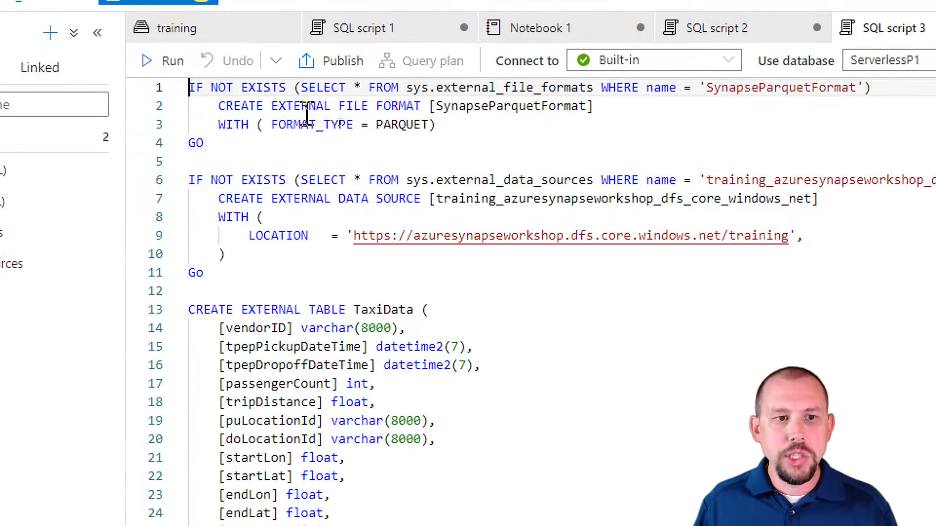
Review the external file format and external data source definitions at the start of SQL script 3.
{"action": "left_click_drag", "start_coordinate": [219, 105], "coordinate": [600, 106]}
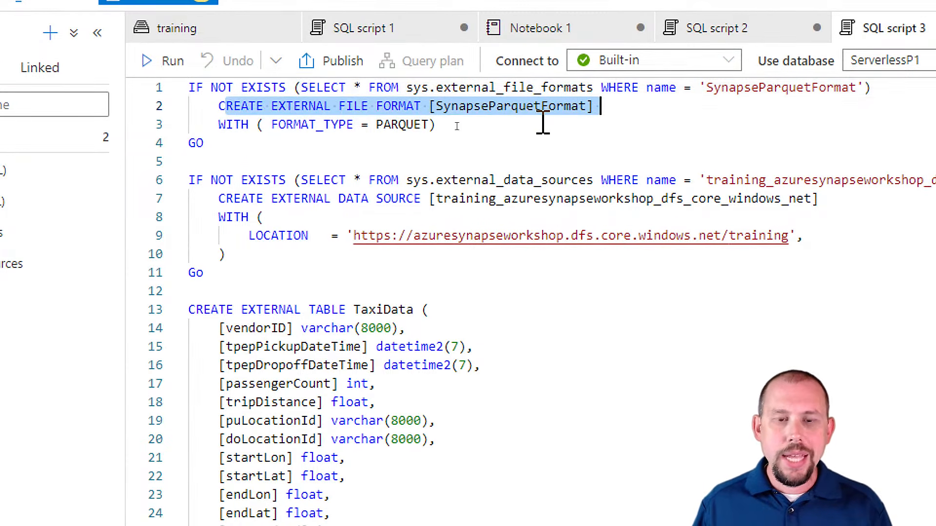
{"action": "left_click_drag", "start_coordinate": [376, 125], "coordinate": [425, 126]}
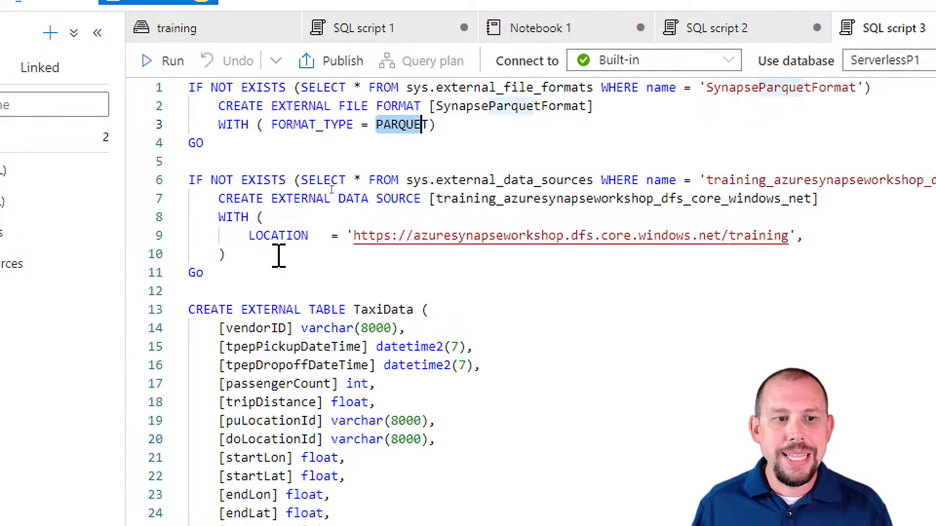
{"action": "left_click_drag", "start_coordinate": [322, 167], "coordinate": [420, 202]}
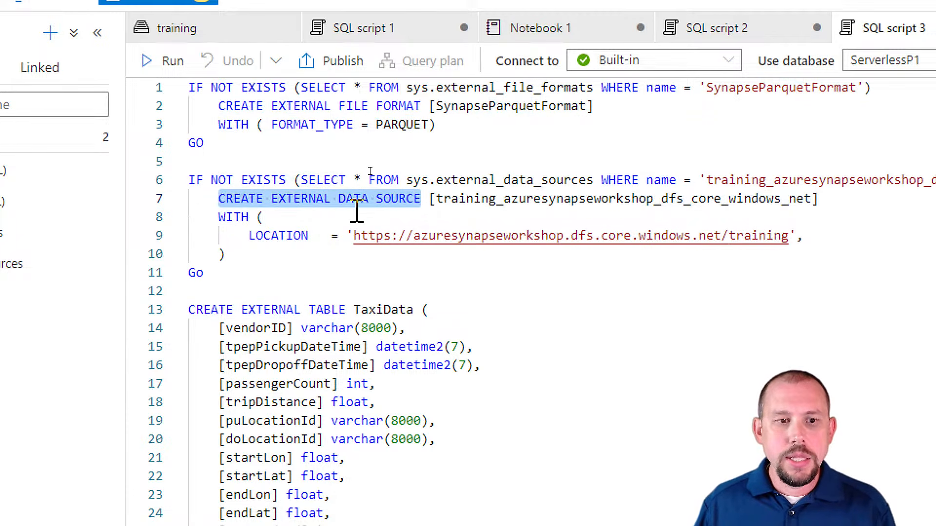
{"action": "left_click_drag", "start_coordinate": [809, 238], "coordinate": [336, 236]}
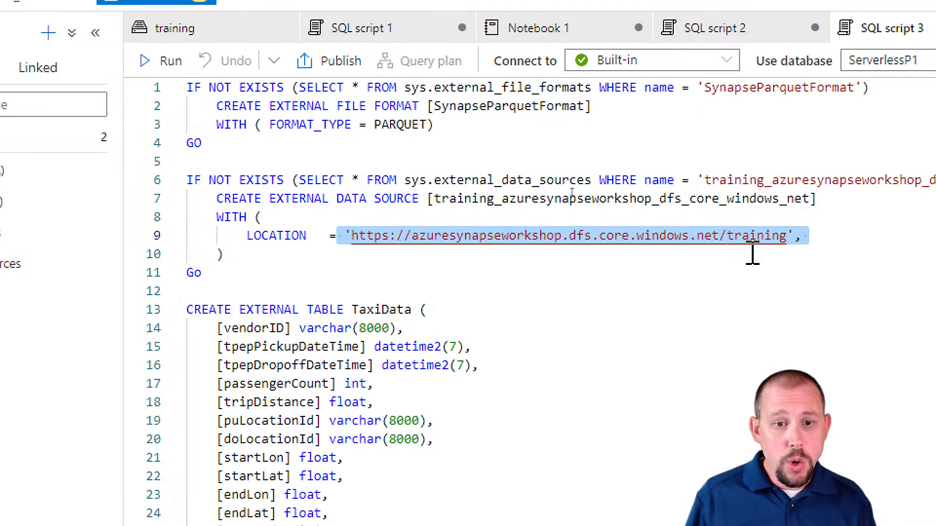
Rename the external data source to ADLSPrimary and the external file format to Parquet in their CREATE statements.
{"action": "left_click", "coordinate": [437, 199]}
{"action": "left_click_drag", "start_coordinate": [437, 199], "coordinate": [810, 201]}
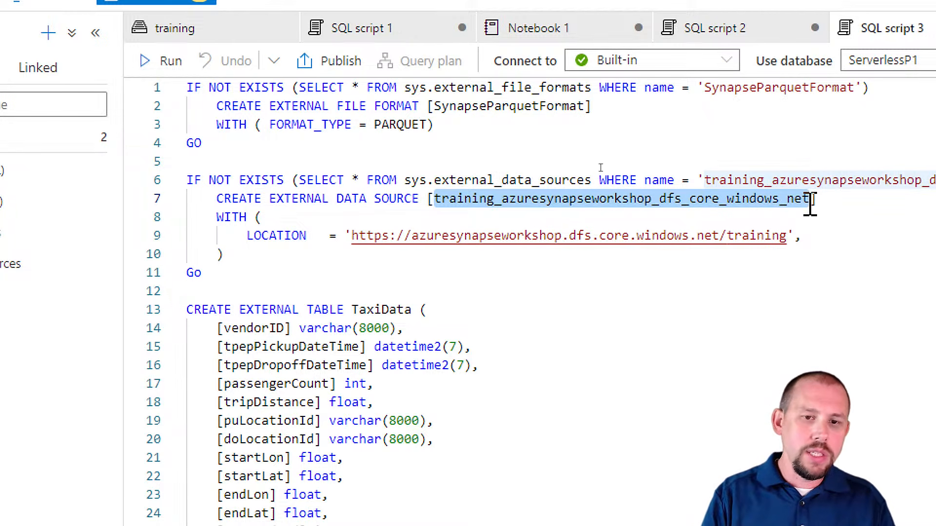
{"action": "type", "text": "ADLSPrimary"}
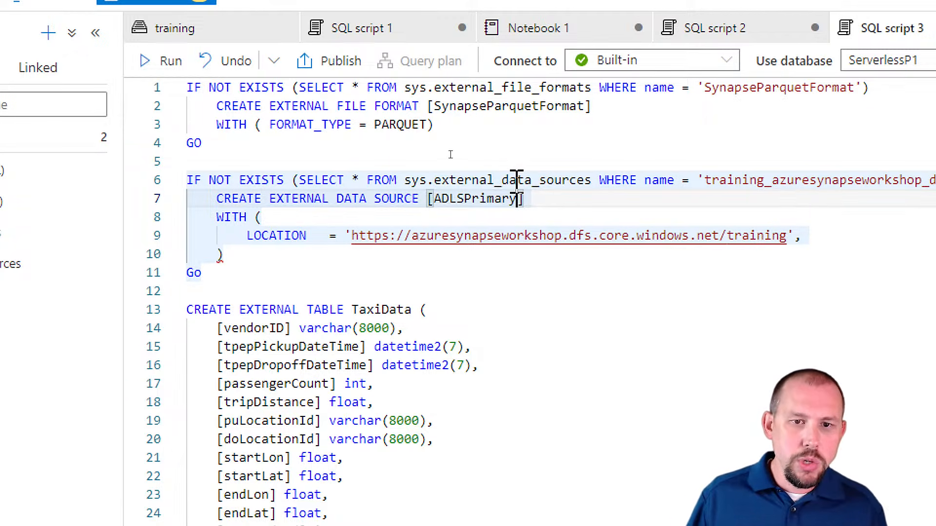
{"action": "left_click_drag", "start_coordinate": [434, 107], "coordinate": [583, 109]}
{"action": "type", "text": "Parquet"}
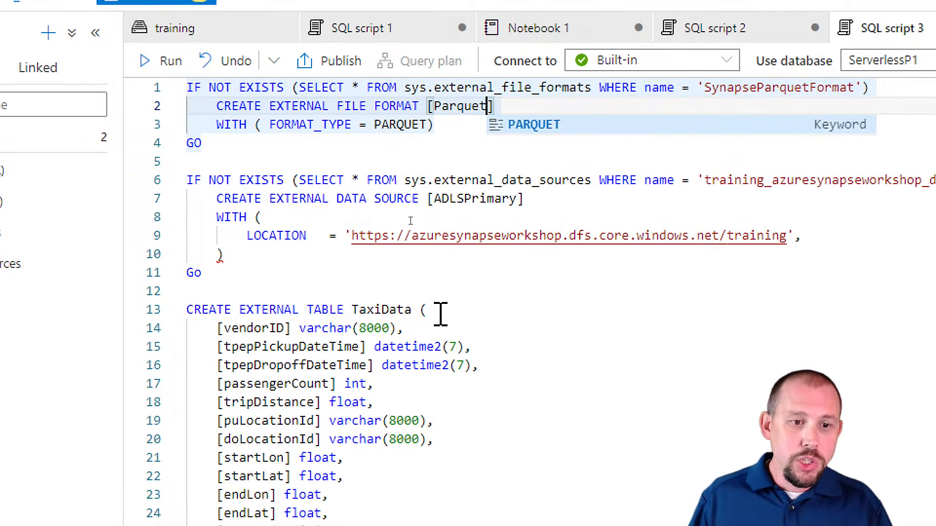
{"action": "double_click", "coordinate": [446, 303]}
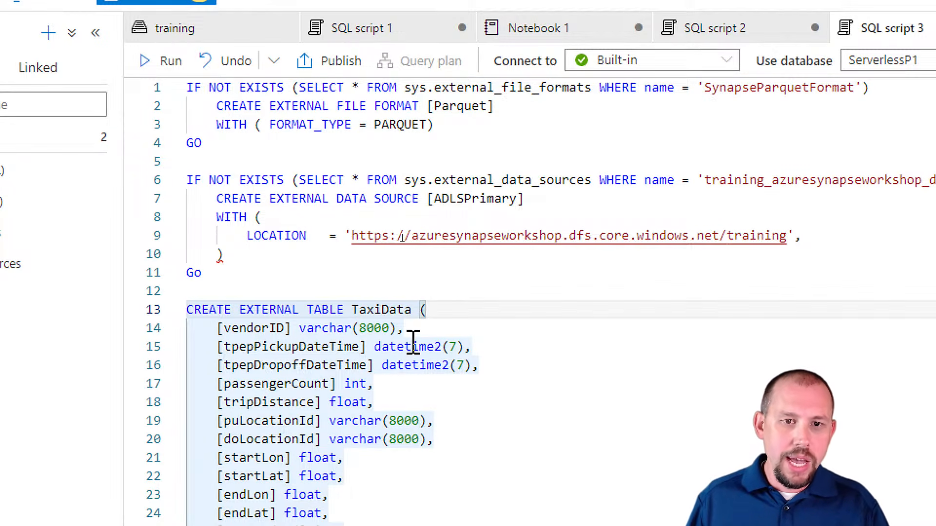
Set the TaxiData external table's DATA_SOURCE to [ADLSPrimary] and its FILE_FORMAT to [Parquet] in the WITH clause.
{"action": "scroll", "coordinate": [413, 356], "scroll_direction": "down", "scroll_amount": 2}
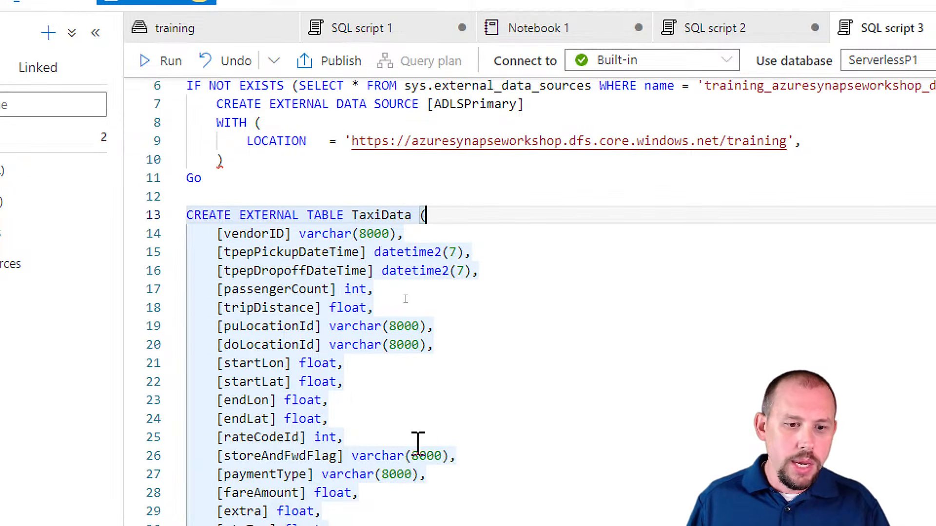
{"action": "left_click_drag", "start_coordinate": [329, 441], "coordinate": [700, 443]}
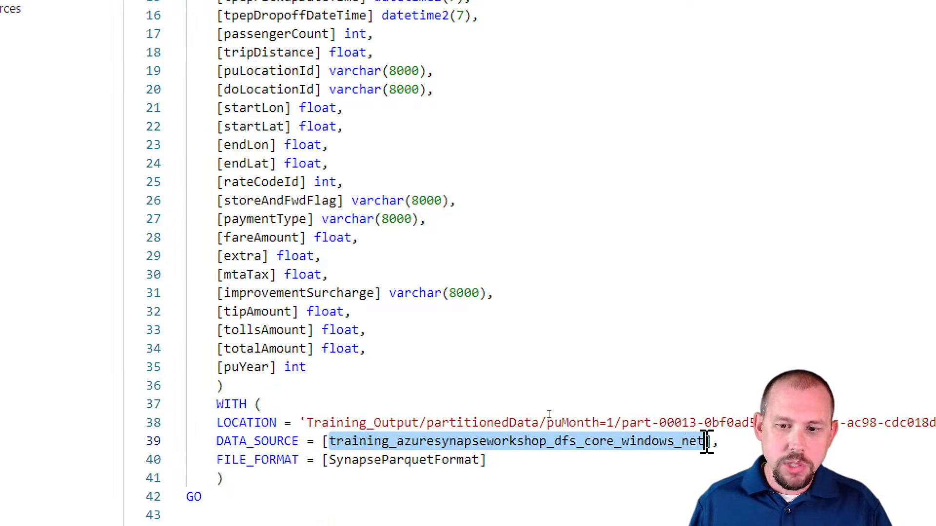
{"action": "type", "text": "ADLSPria"}
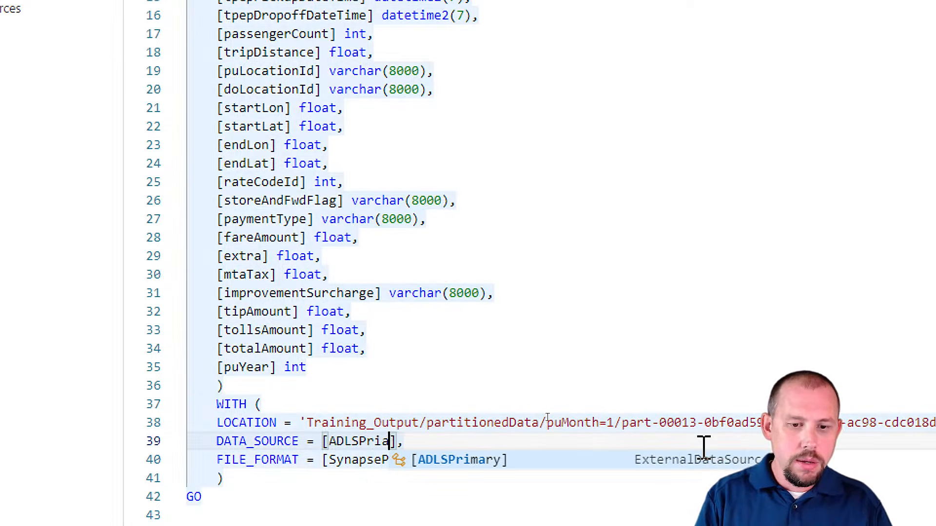
{"action": "key", "text": "Tab"}
{"action": "scroll", "coordinate": [703, 448], "scroll_direction": "down", "scroll_amount": 2}
{"action": "key", "text": "BackSpace"}
{"action": "left_click", "coordinate": [327, 332]}
{"action": "key", "text": "BackSpace"}
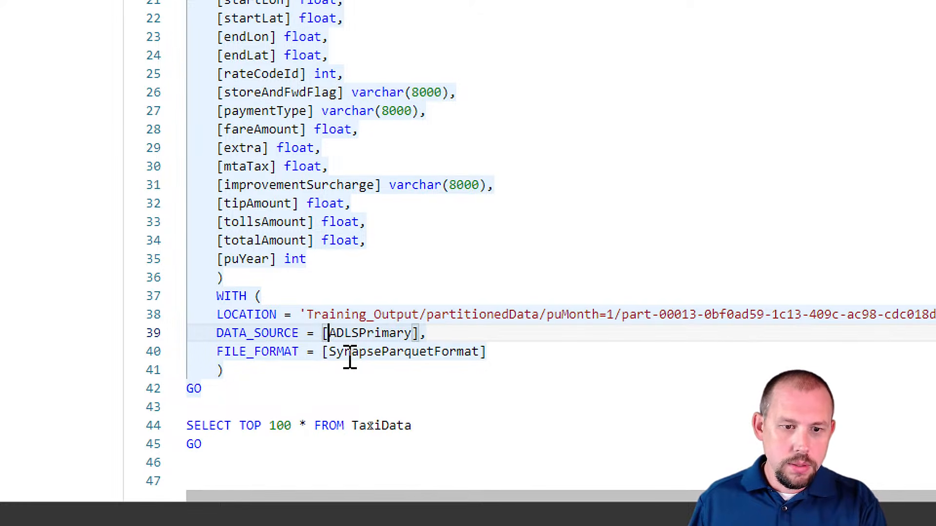
{"action": "double_click", "coordinate": [349, 353]}
{"action": "type", "text": "Parquet"}
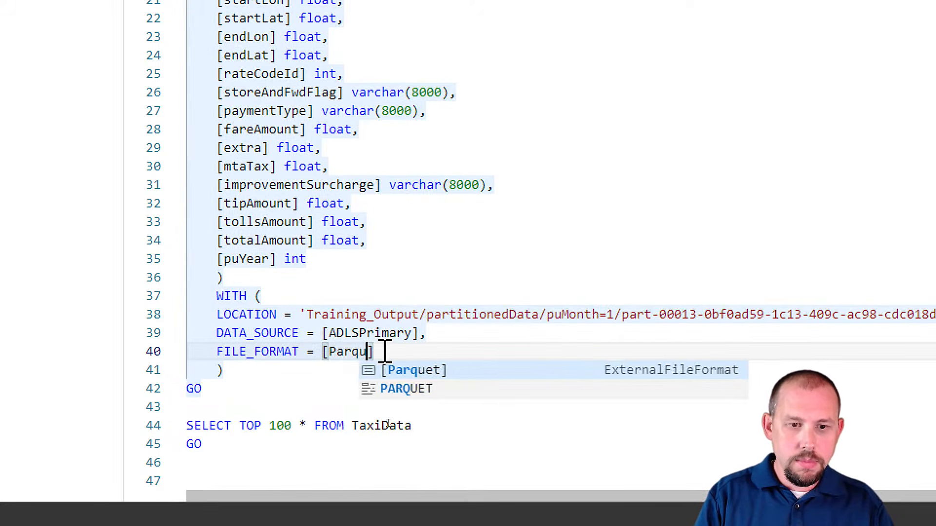
Set the TaxiData external table's LOCATION to 'Training_Output/partitionedData/*/*', using wildcards for the month folder and the Parquet file name.
{"action": "left_click", "coordinate": [387, 298]}
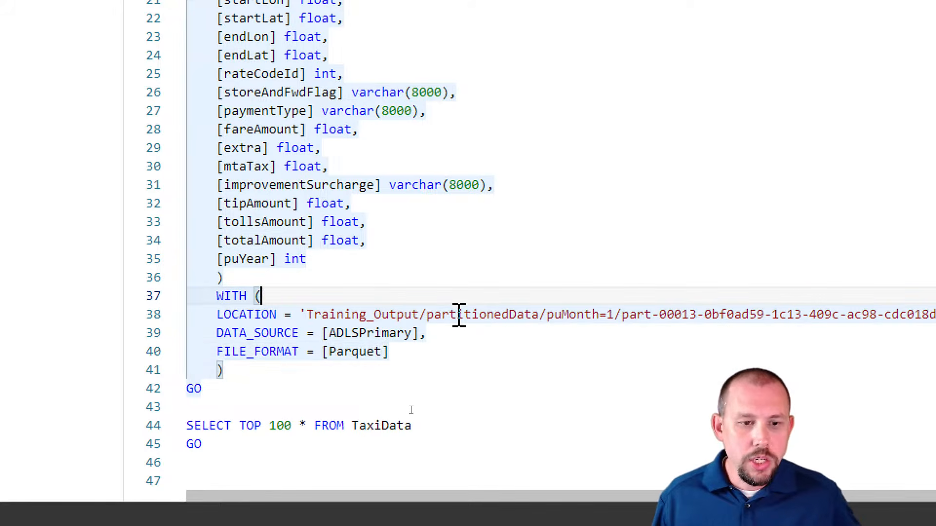
{"action": "scroll", "coordinate": [341, 145], "scroll_direction": "up", "scroll_amount": 4}
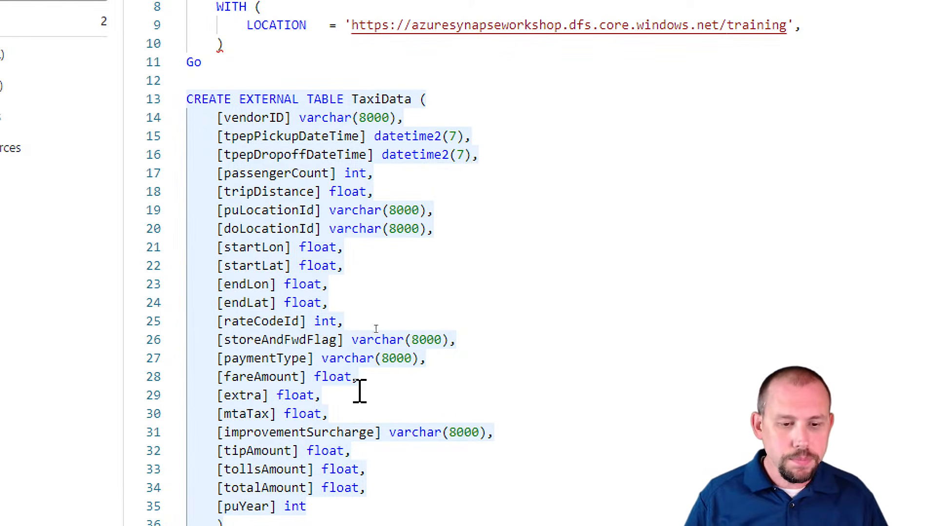
{"action": "scroll", "coordinate": [359, 365], "scroll_direction": "down", "scroll_amount": 4}
{"action": "left_click_drag", "start_coordinate": [307, 337], "coordinate": [935, 343]}
{"action": "left_click_drag", "start_coordinate": [821, 344], "coordinate": [935, 339]}
{"action": "left_click_drag", "start_coordinate": [821, 344], "coordinate": [834, 337]}
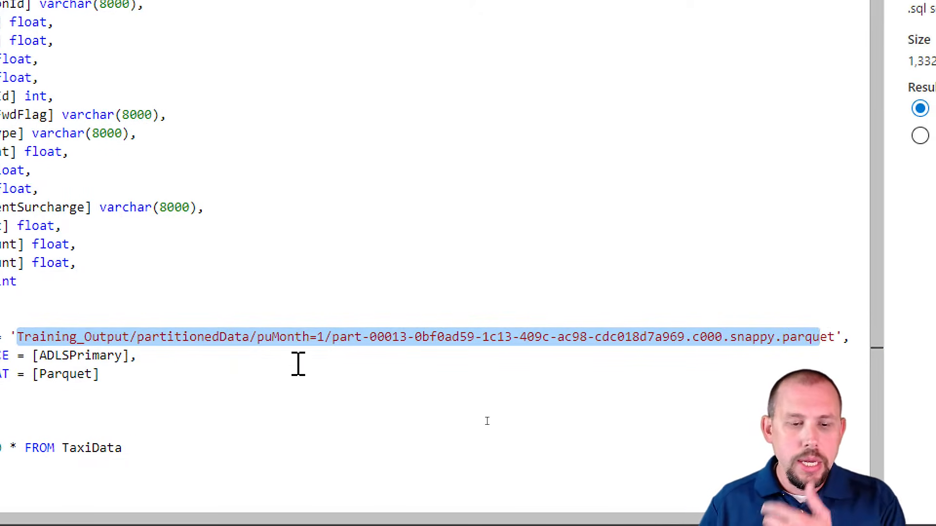
{"action": "left_click", "coordinate": [344, 341]}
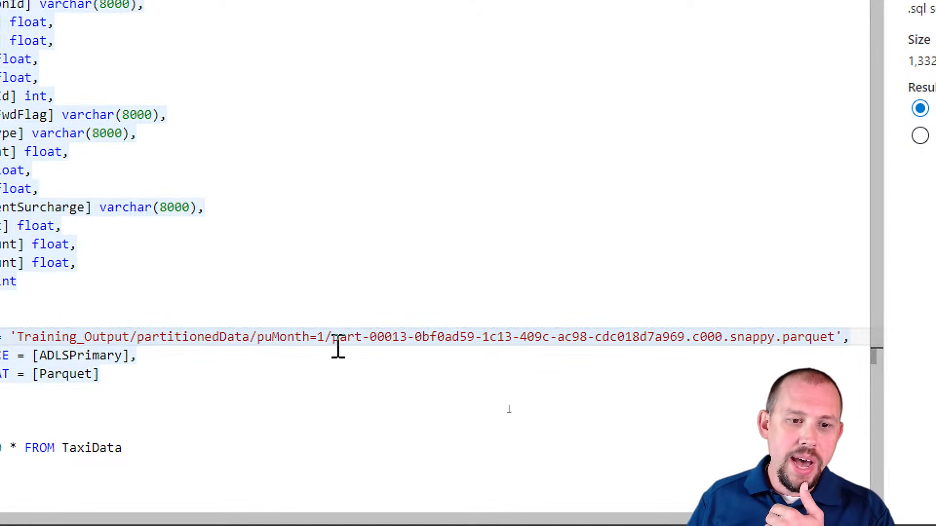
{"action": "left_click_drag", "start_coordinate": [331, 335], "coordinate": [644, 331]}
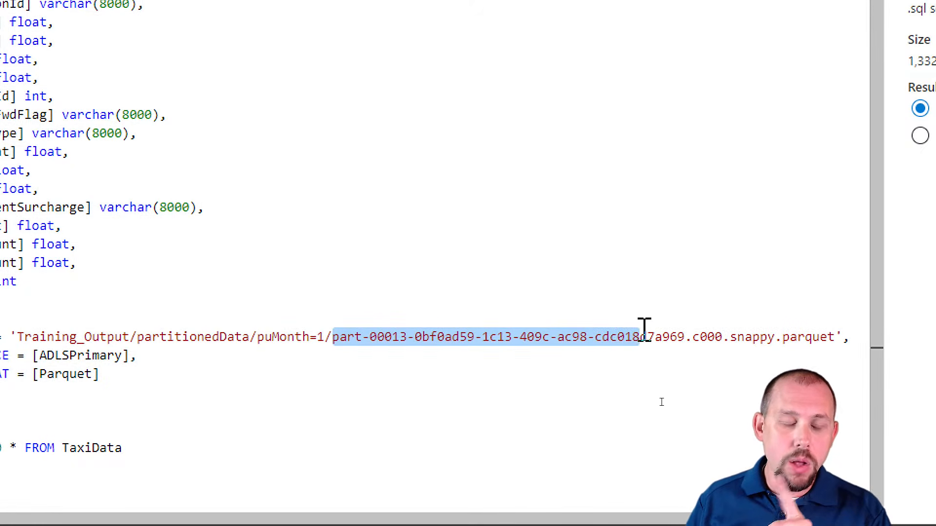
{"action": "left_click_drag", "start_coordinate": [258, 338], "coordinate": [323, 338]}
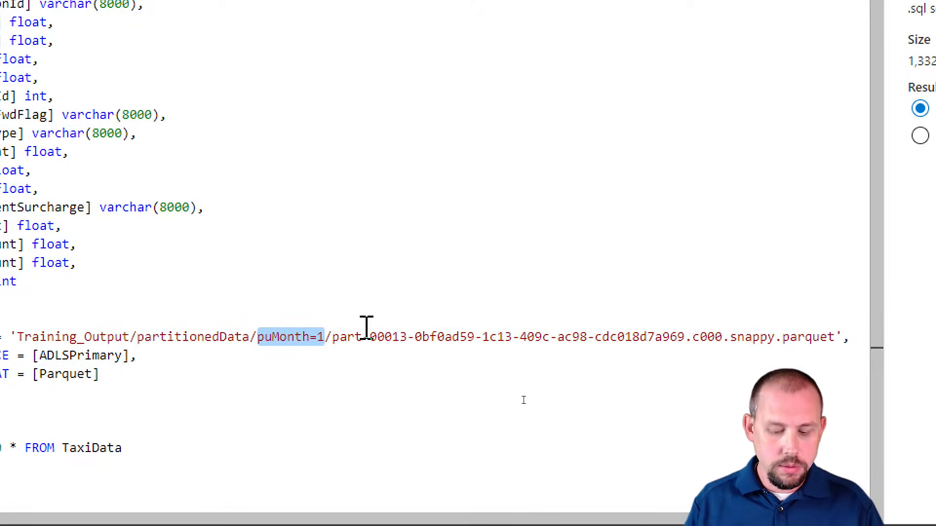
{"action": "key", "text": "BackSpace"}
{"action": "type", "text": "*"}
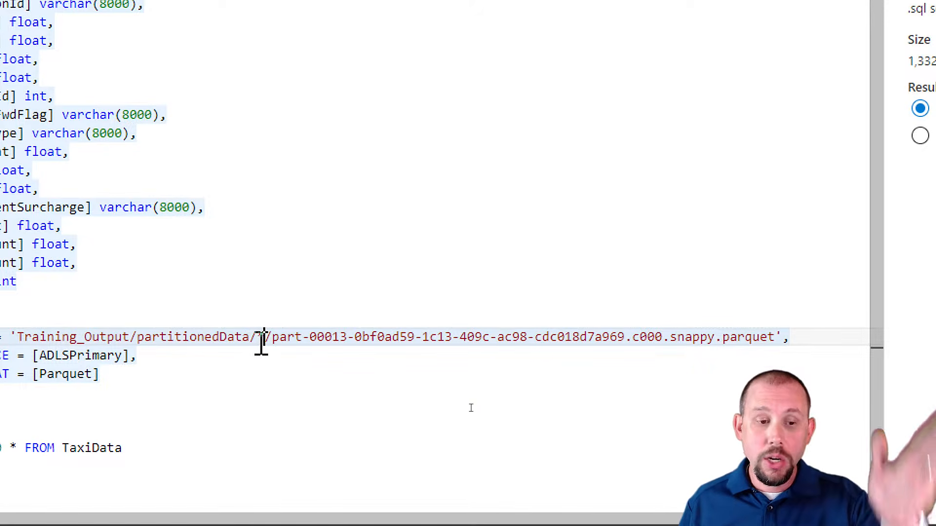
{"action": "left_click_drag", "start_coordinate": [271, 338], "coordinate": [775, 337]}
{"action": "type", "text": "*"}
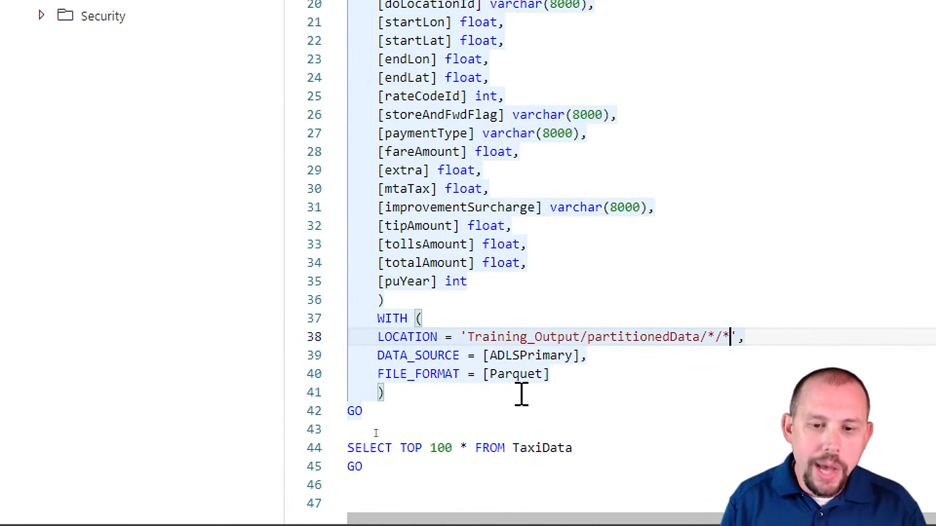
Run SQL script 3 against ServerlessP1 to create the TaxiData external table and select its top 100 rows.
{"action": "left_click", "coordinate": [453, 447]}
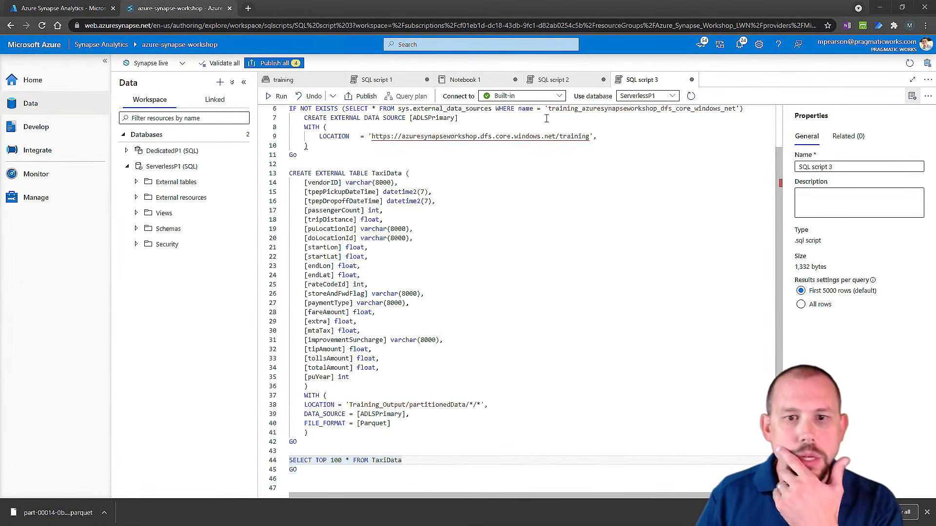
{"action": "scroll", "coordinate": [372, 306], "scroll_direction": "up", "scroll_amount": 2}
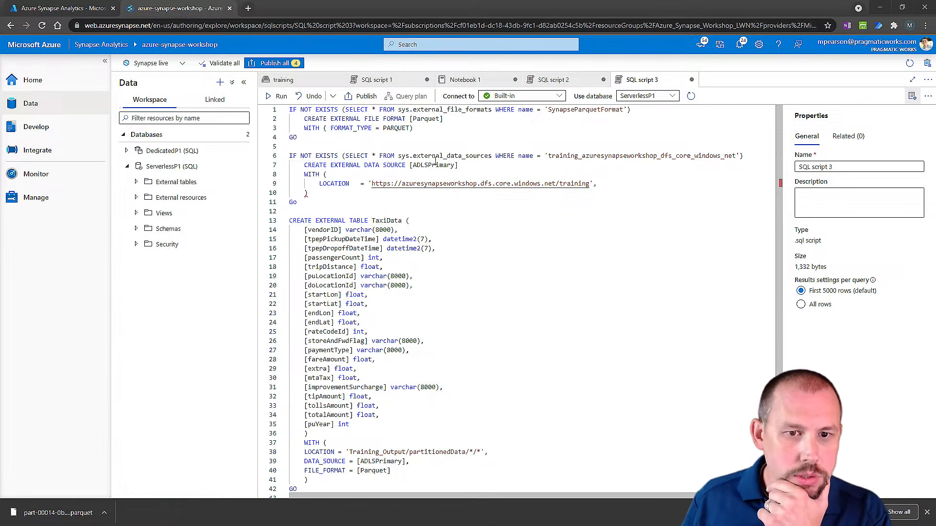
{"action": "left_click", "coordinate": [278, 100]}
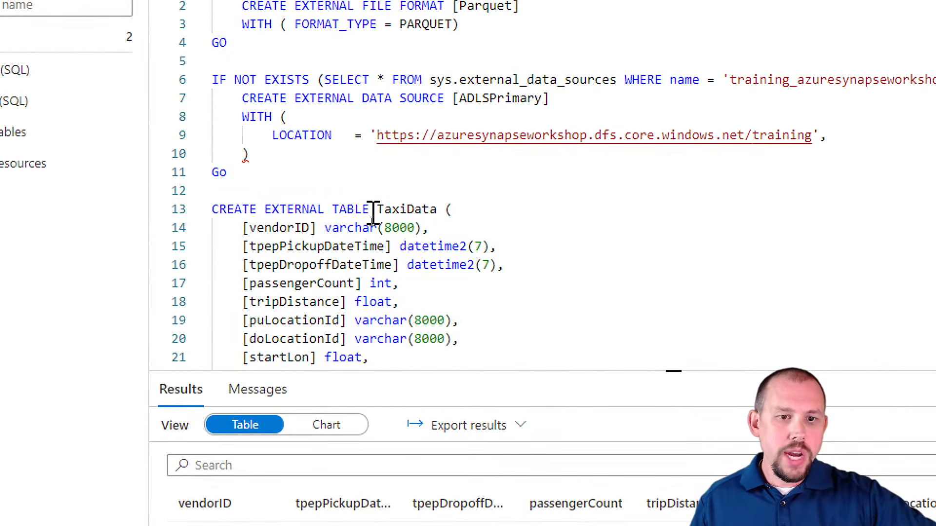
{"action": "left_click_drag", "start_coordinate": [371, 220], "coordinate": [404, 219]}
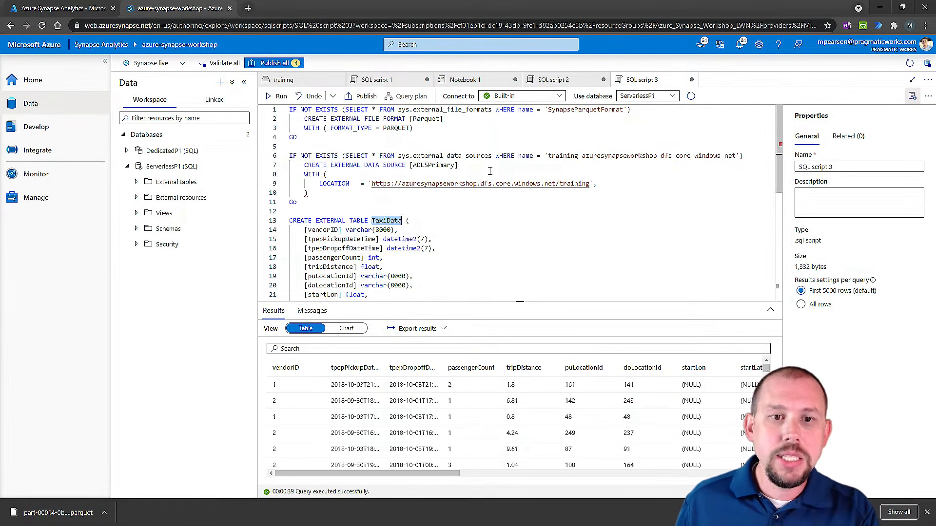
Add a second query, SELECT TOP 100 * FROM TaxiData, below the OPENROWSET query in SQL script 1.
{"action": "left_click", "coordinate": [560, 80]}
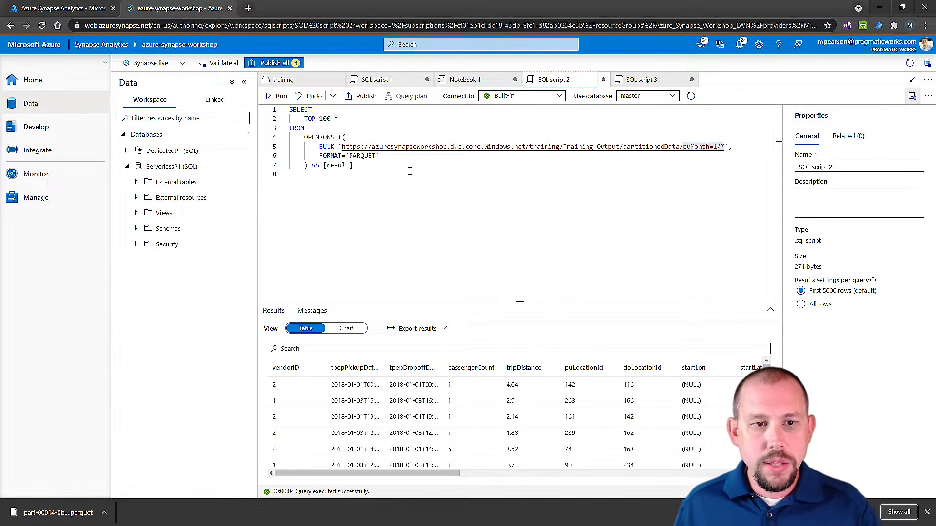
{"action": "left_click", "coordinate": [377, 81]}
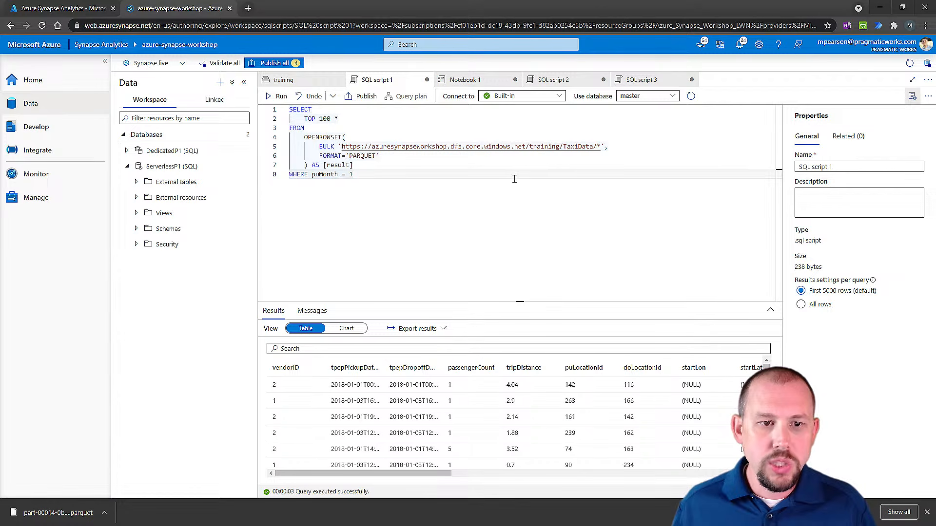
{"action": "key", "text": "ctrl+a"}
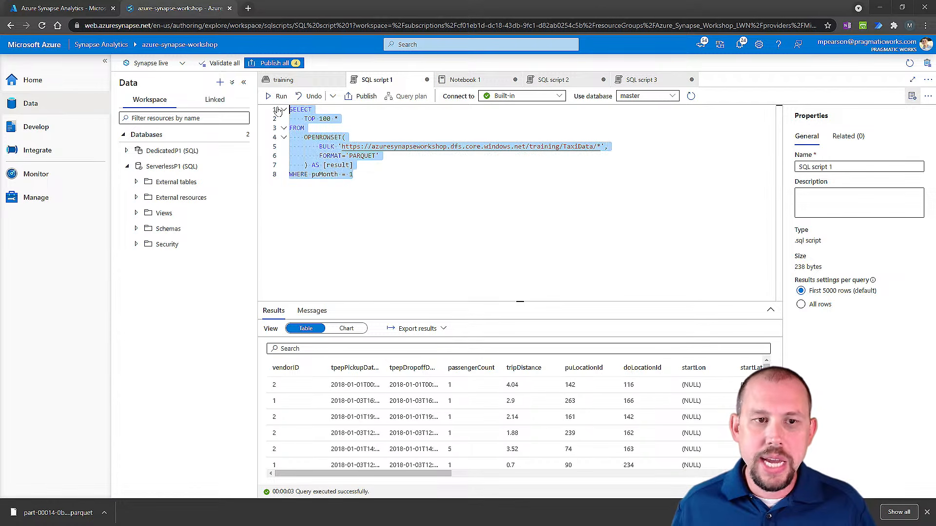
{"action": "left_click", "coordinate": [398, 207]}
{"action": "key", "text": "Return"}
{"action": "key", "text": "Return"}
{"action": "type", "text": "S"}
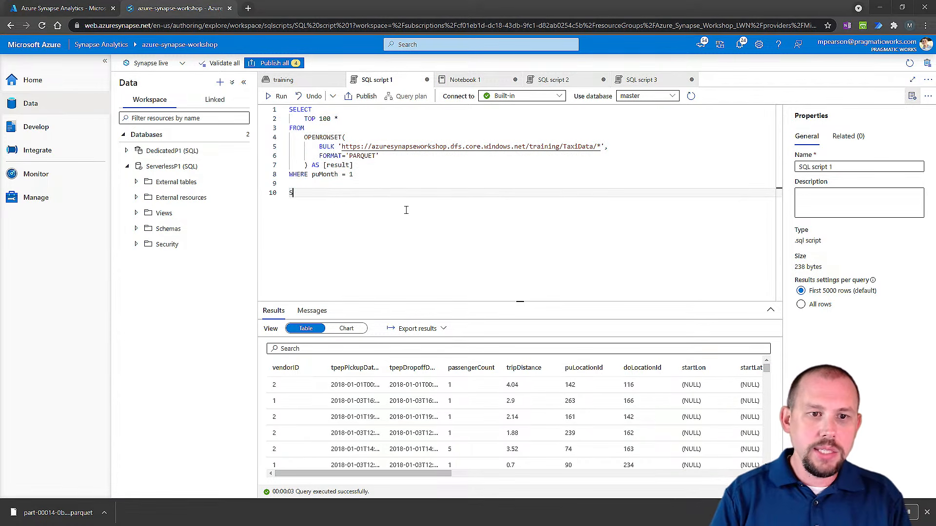
{"action": "type", "text": "ELECT TOP"}
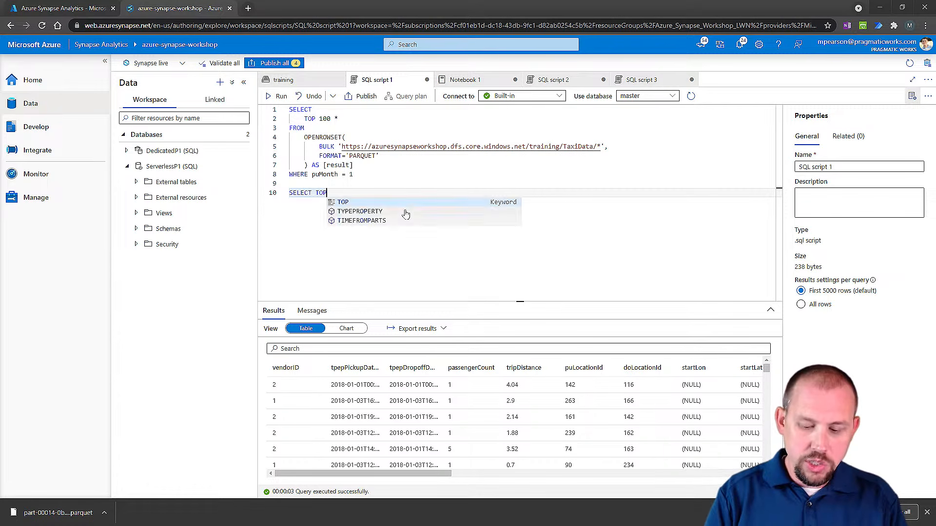
{"action": "type", "text": " 100 *F"}
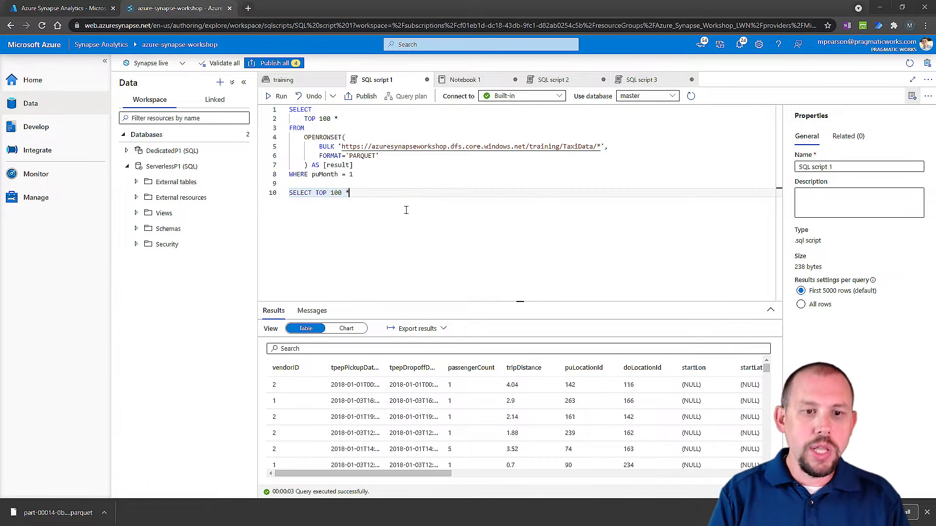
{"action": "key", "text": "shift+Return"}
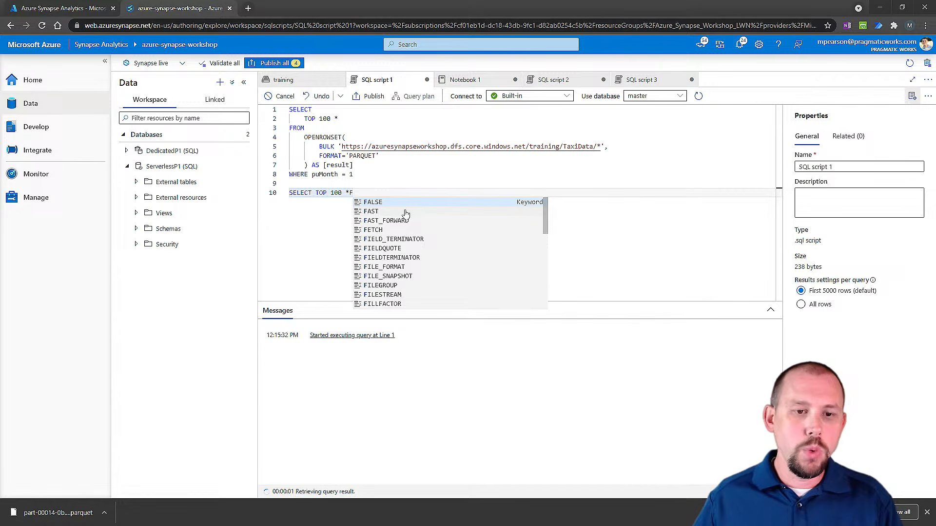
{"action": "key", "text": "BackSpace"}
{"action": "key", "text": "Return"}
{"action": "type", "text": "FROM TaxiData"}
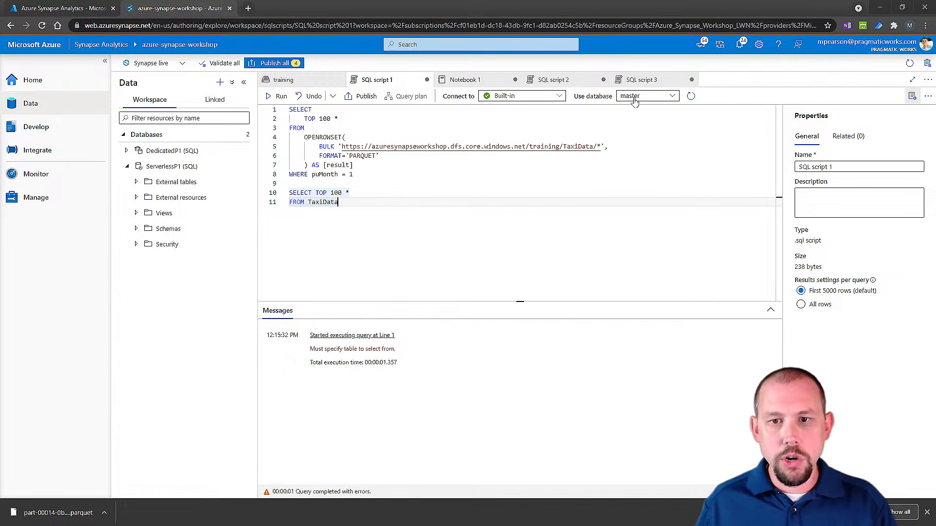
Switch SQL script 1 to the ServerlessP1 database and run only the SELECT TOP 100 * FROM TaxiData query.
{"action": "left_click", "coordinate": [634, 100]}
{"action": "left_click", "coordinate": [638, 125]}
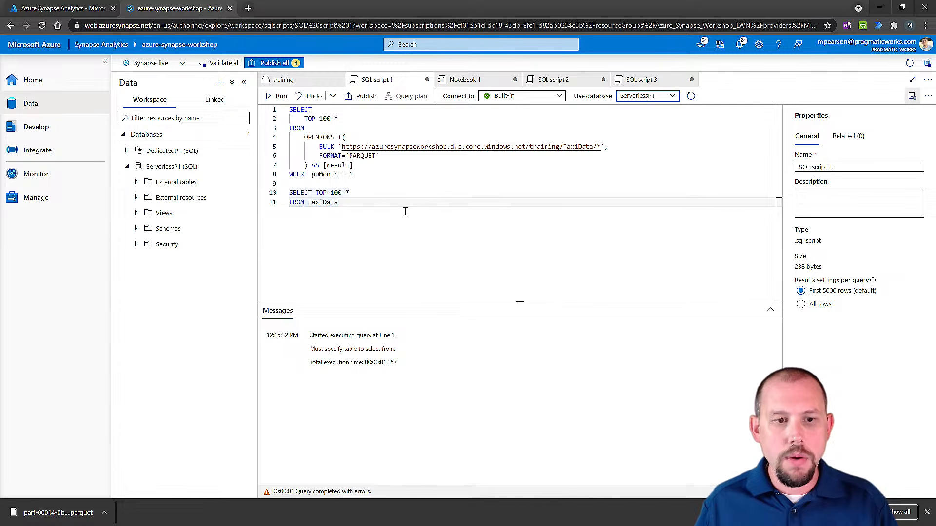
{"action": "left_click_drag", "start_coordinate": [338, 202], "coordinate": [268, 197]}
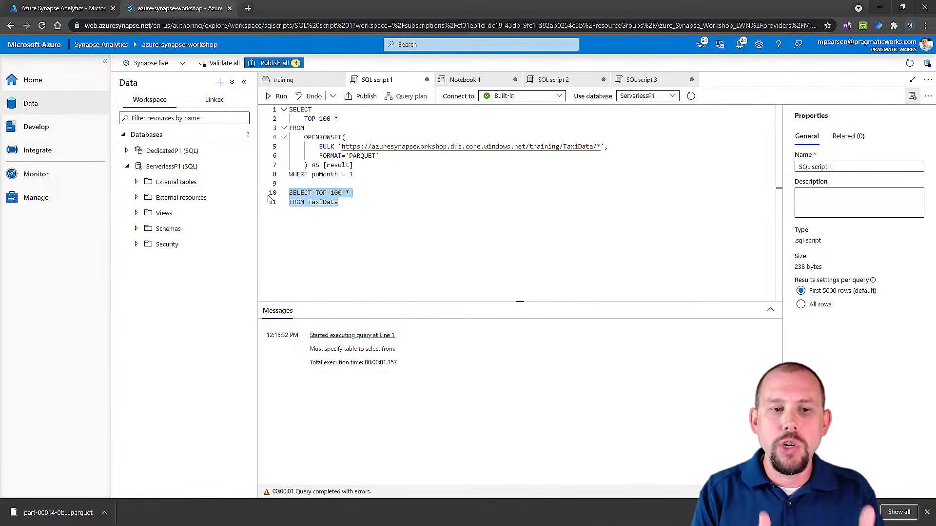
{"action": "left_click", "coordinate": [347, 213]}
{"action": "left_click", "coordinate": [272, 202]}
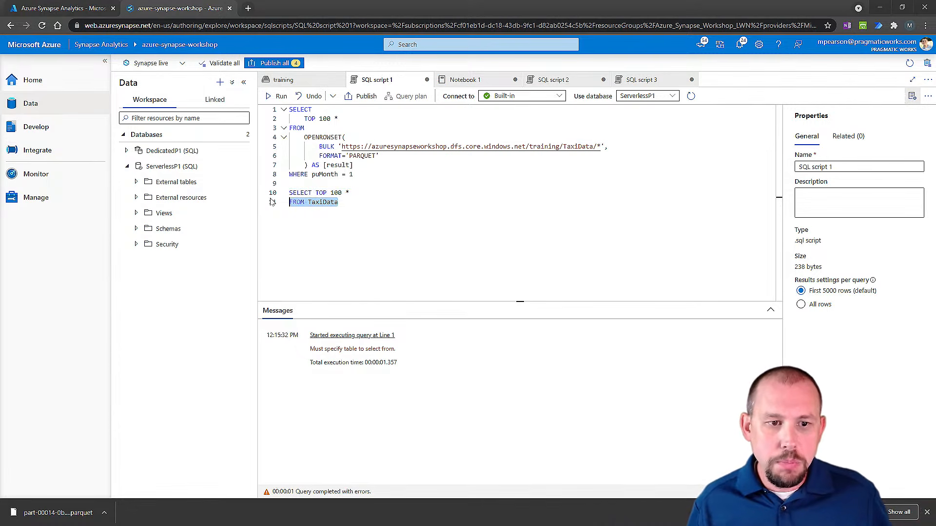
{"action": "left_click_drag", "start_coordinate": [272, 202], "coordinate": [274, 185]}
{"action": "left_click", "coordinate": [278, 96]}
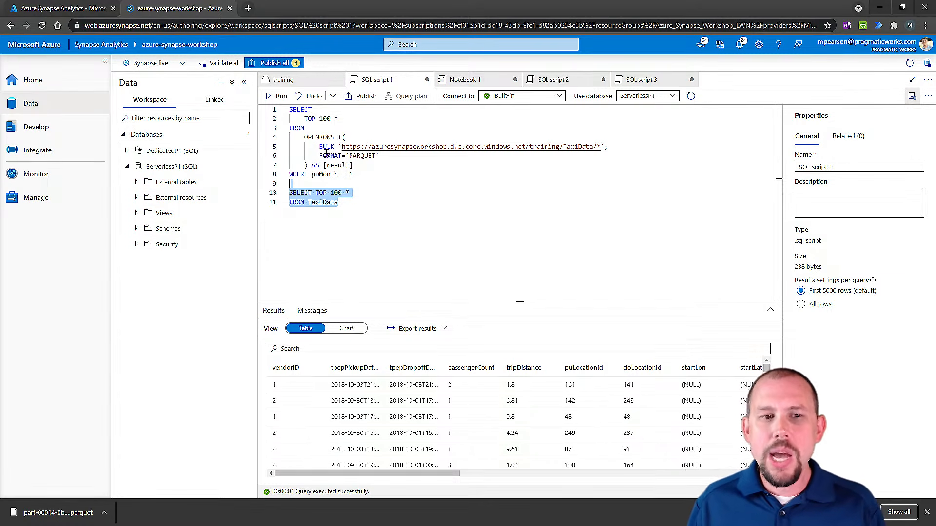
{"action": "left_click_drag", "start_coordinate": [303, 137], "coordinate": [379, 156]}
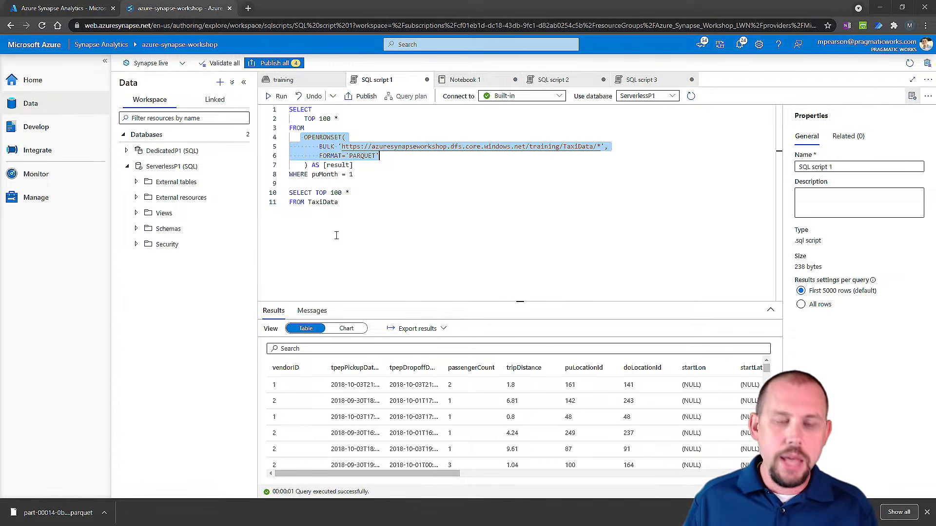
{"action": "left_click_drag", "start_coordinate": [305, 201], "coordinate": [338, 201]}
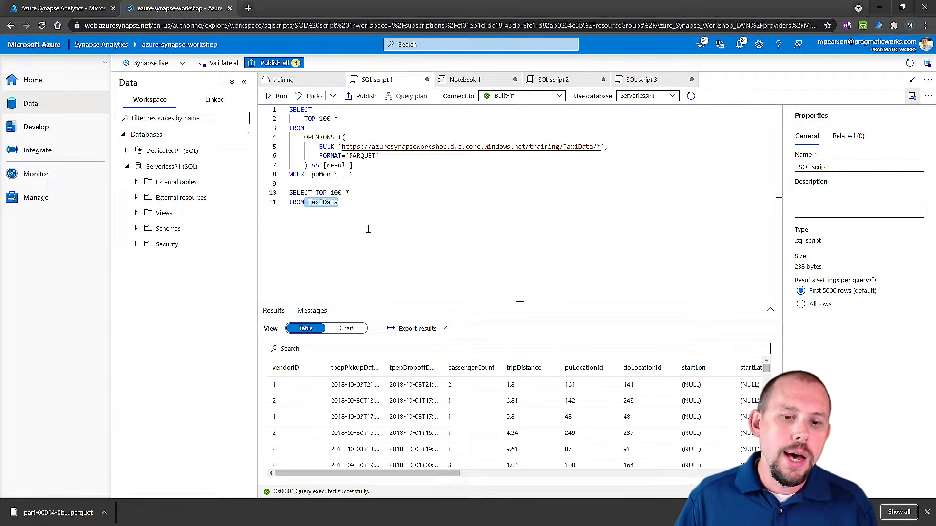
{"action": "left_click", "coordinate": [354, 226]}
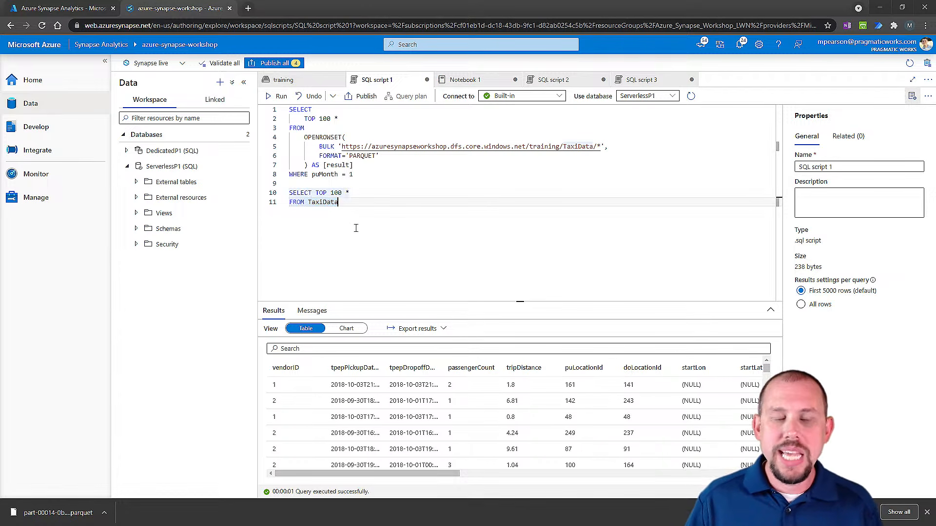
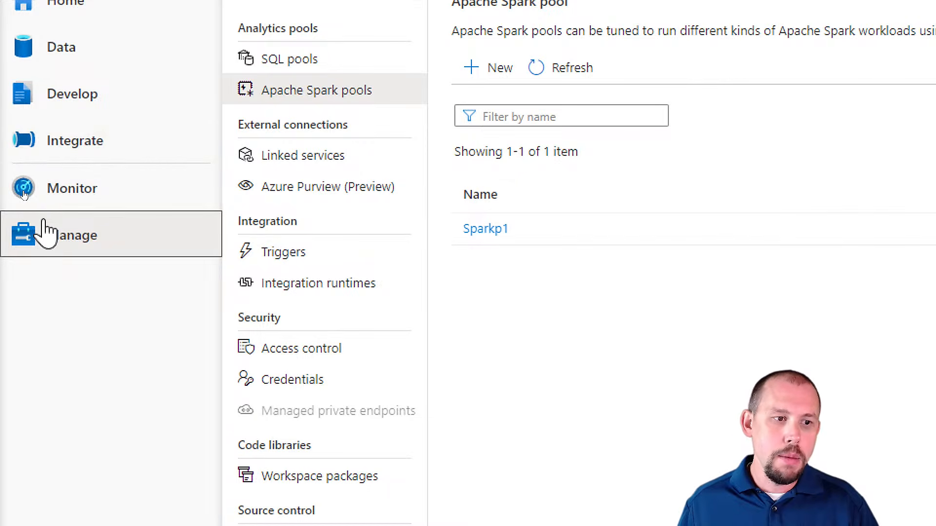
Start a new linked service in the workspace and select Azure SQL Database as its connector type.
{"action": "left_click", "coordinate": [314, 161]}
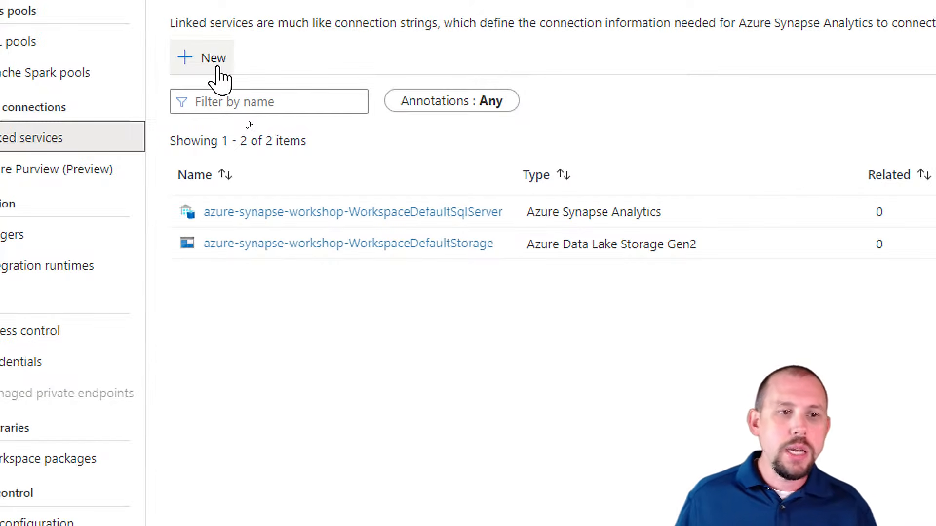
{"action": "left_click", "coordinate": [218, 69]}
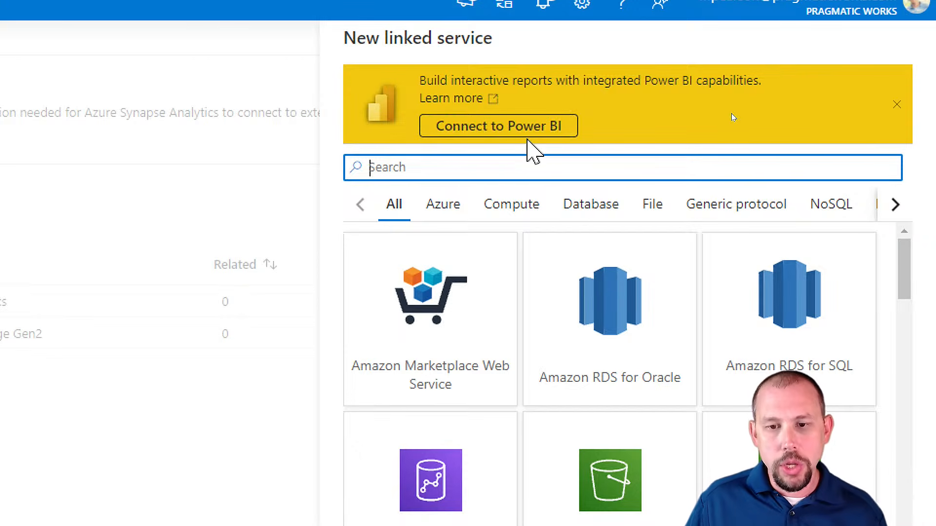
{"action": "scroll", "coordinate": [653, 311], "scroll_direction": "down", "scroll_amount": 8}
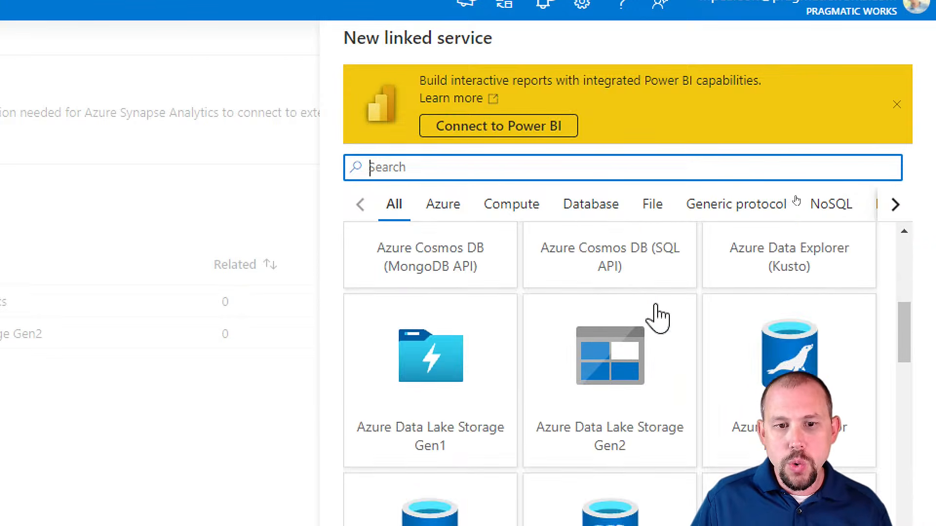
{"action": "scroll", "coordinate": [658, 317], "scroll_direction": "down", "scroll_amount": 10}
{"action": "scroll", "coordinate": [860, 376], "scroll_direction": "down", "scroll_amount": 10}
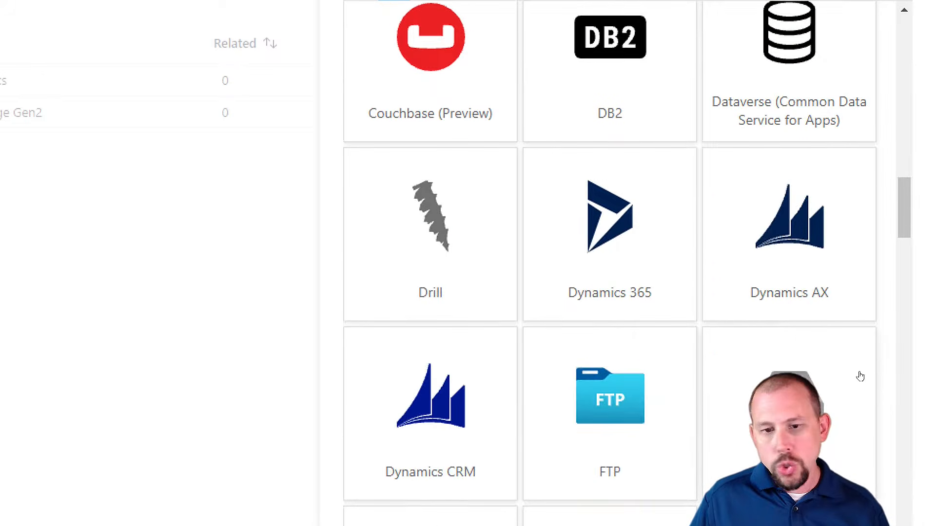
{"action": "scroll", "coordinate": [860, 376], "scroll_direction": "down", "scroll_amount": 4}
{"action": "scroll", "coordinate": [856, 378], "scroll_direction": "down", "scroll_amount": 2}
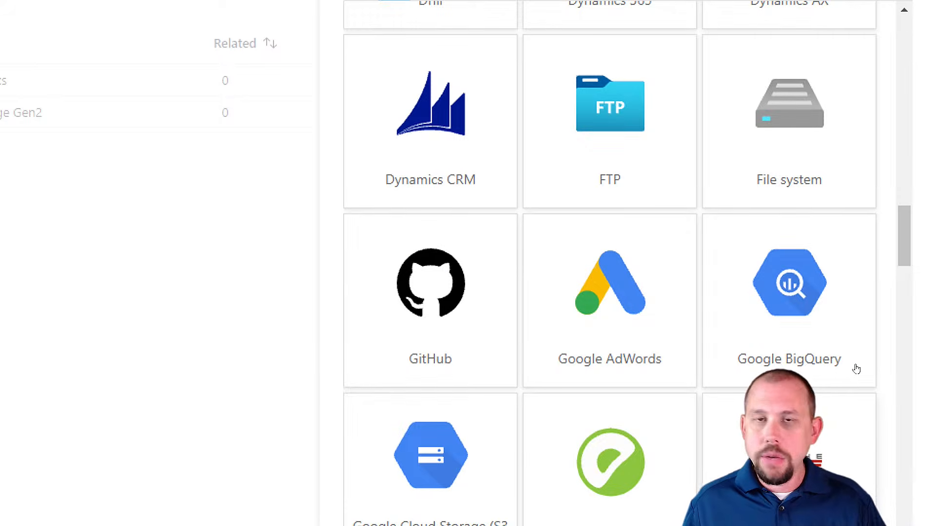
{"action": "scroll", "coordinate": [857, 368], "scroll_direction": "down", "scroll_amount": 8}
{"action": "scroll", "coordinate": [856, 368], "scroll_direction": "up", "scroll_amount": 5}
{"action": "scroll", "coordinate": [855, 367], "scroll_direction": "up", "scroll_amount": 20}
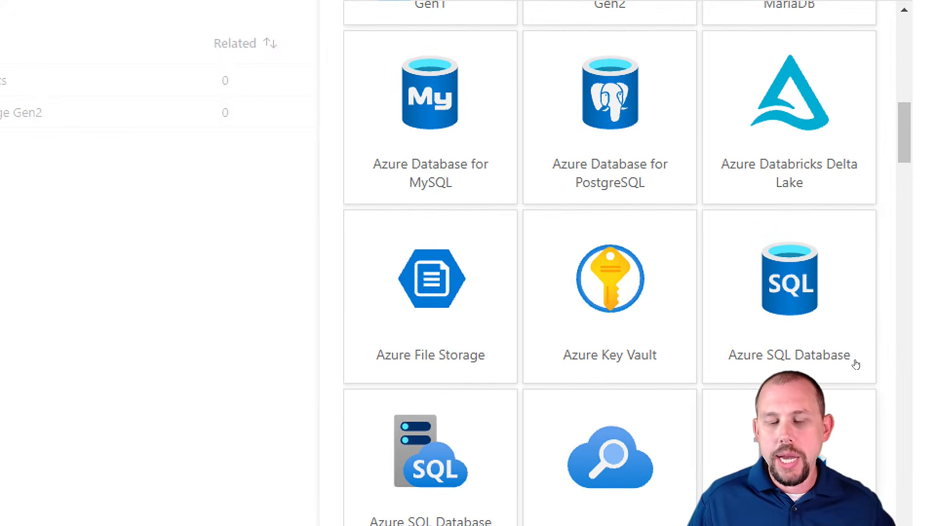
{"action": "left_click", "coordinate": [798, 360]}
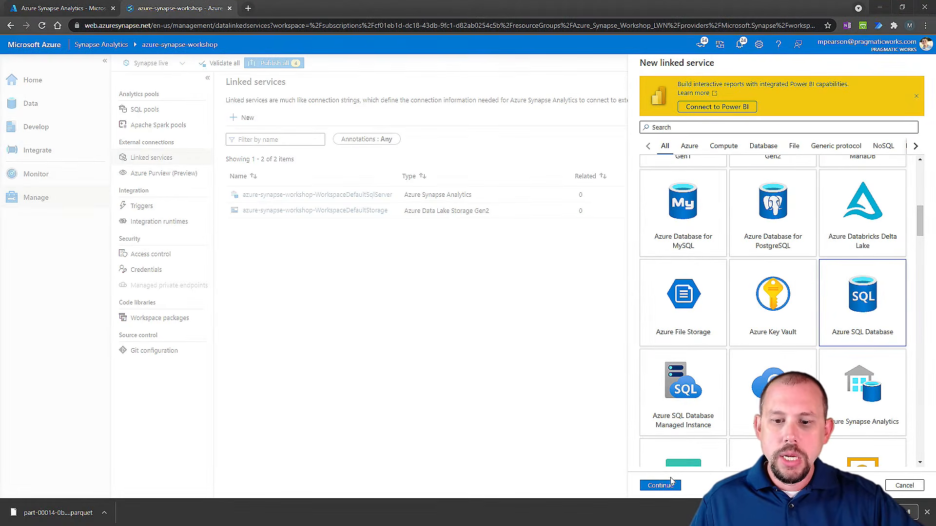
Fill in the Azure SQL Database linked service manually with pragmaticworkspublic.datab as its domain name, and discard the unsaved service.
{"action": "left_click", "coordinate": [661, 486]}
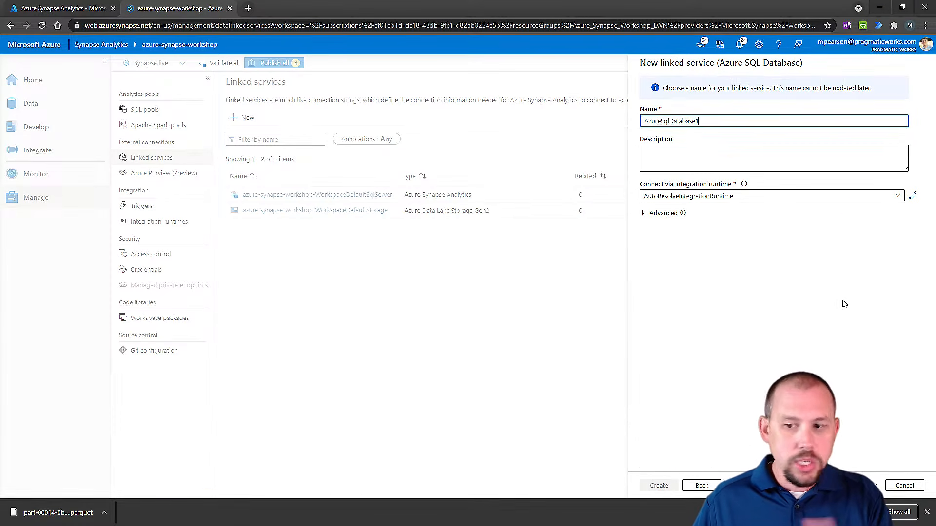
{"action": "double_click", "coordinate": [723, 123]}
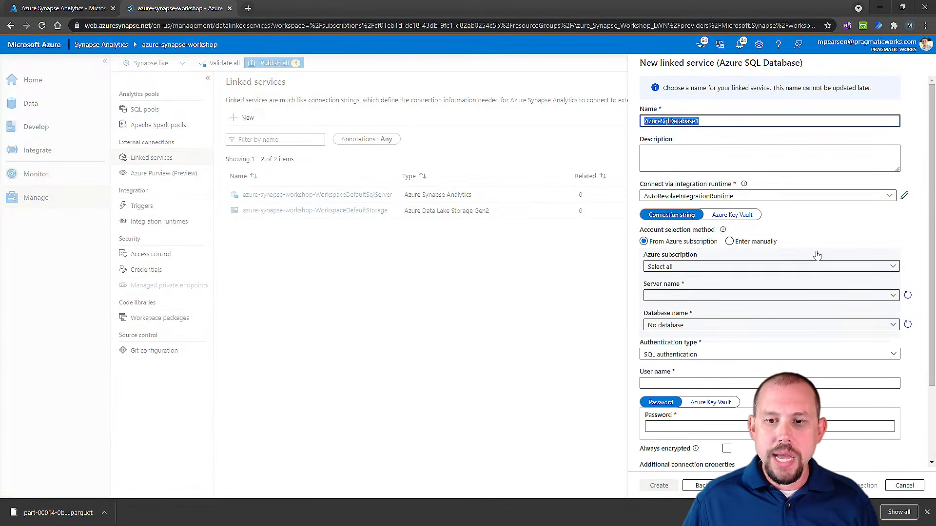
{"action": "left_click", "coordinate": [729, 241]}
{"action": "left_click", "coordinate": [712, 266]}
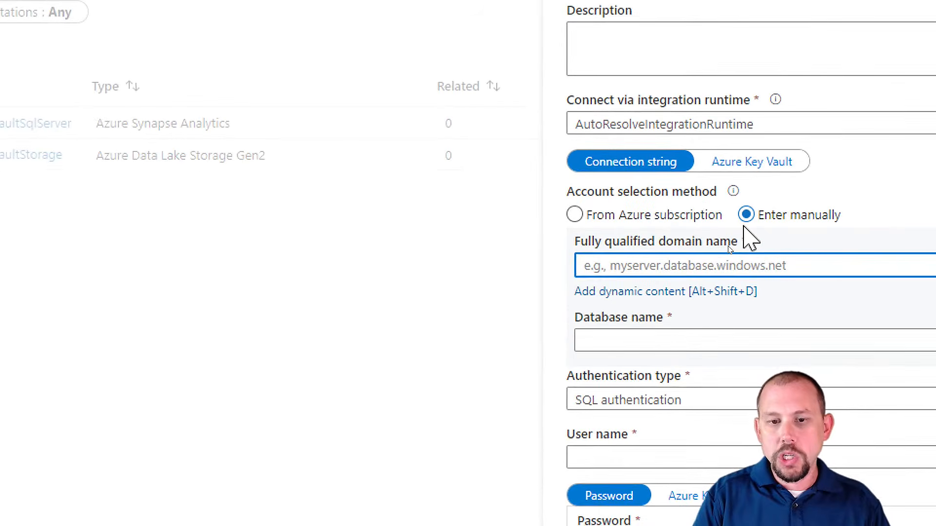
{"action": "type", "text": "pragmatic"}
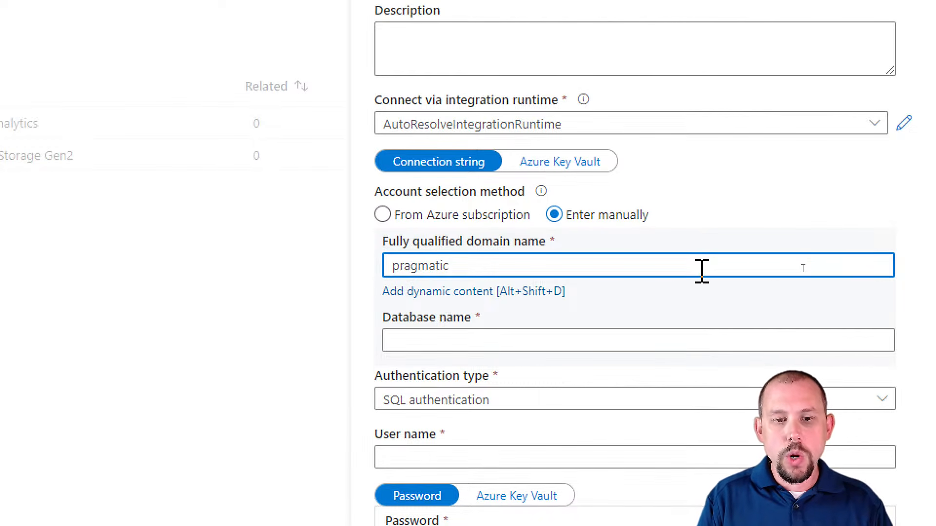
{"action": "type", "text": "workspublic"}
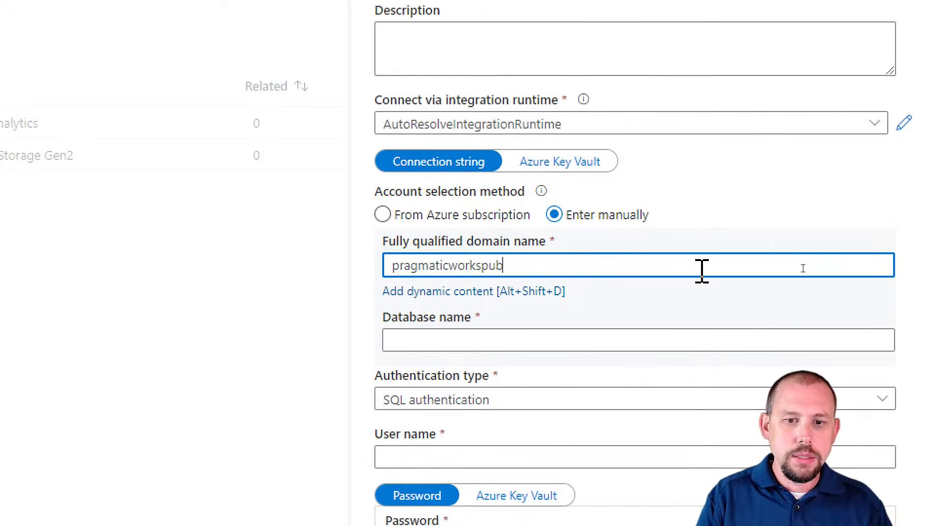
{"action": "type", "text": ".datab"}
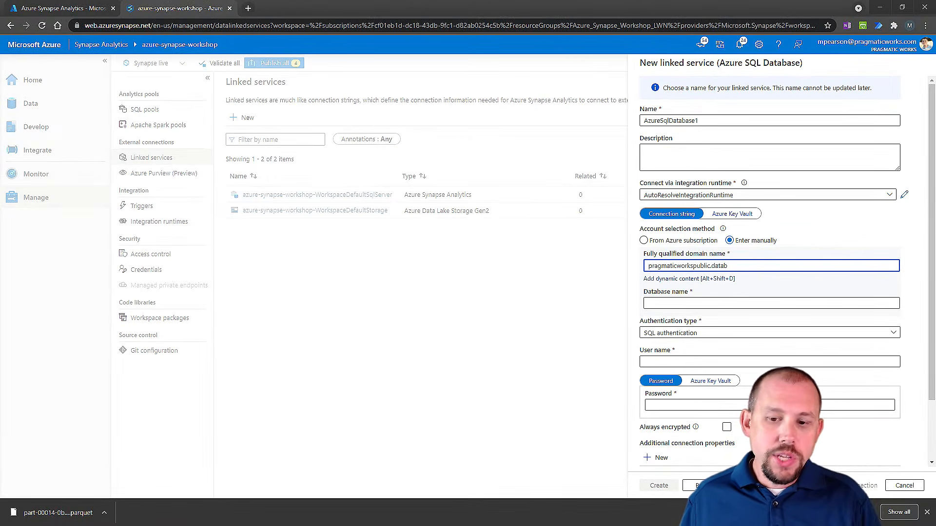
{"action": "left_click", "coordinate": [903, 489]}
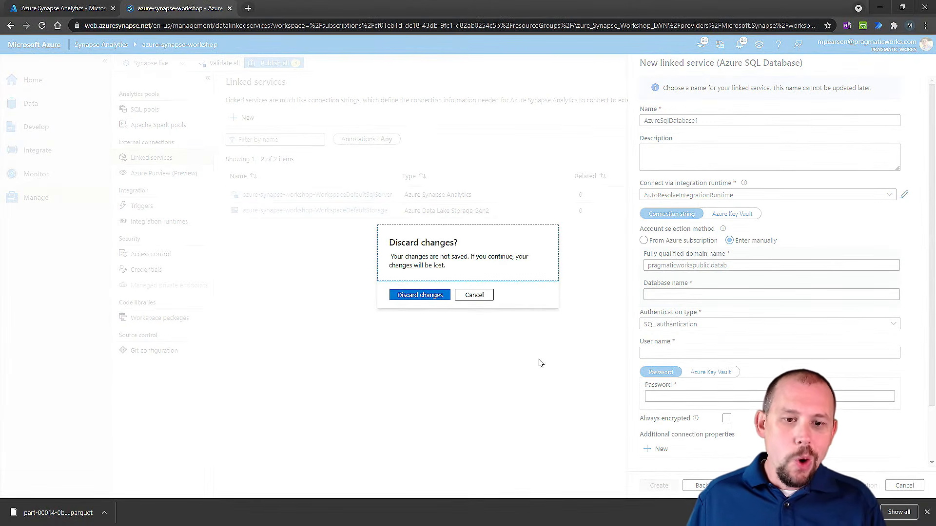
{"action": "left_click", "coordinate": [415, 296]}
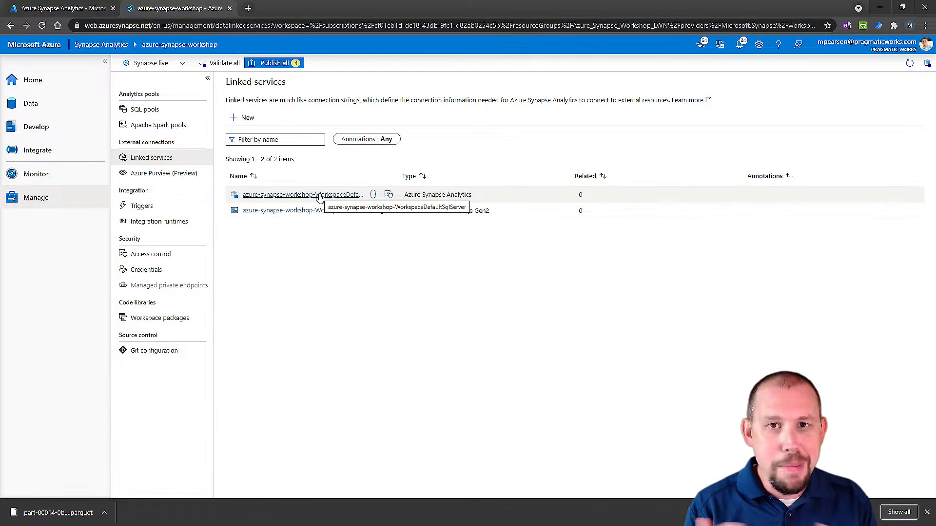
Browse the linked training container in the data lake to its Training_Data folder.
{"action": "left_click", "coordinate": [25, 106]}
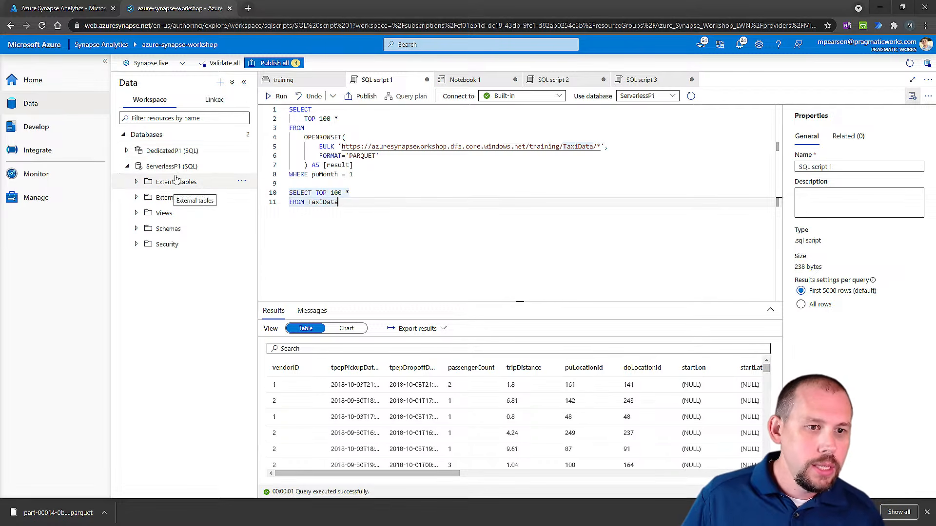
{"action": "left_click", "coordinate": [208, 106]}
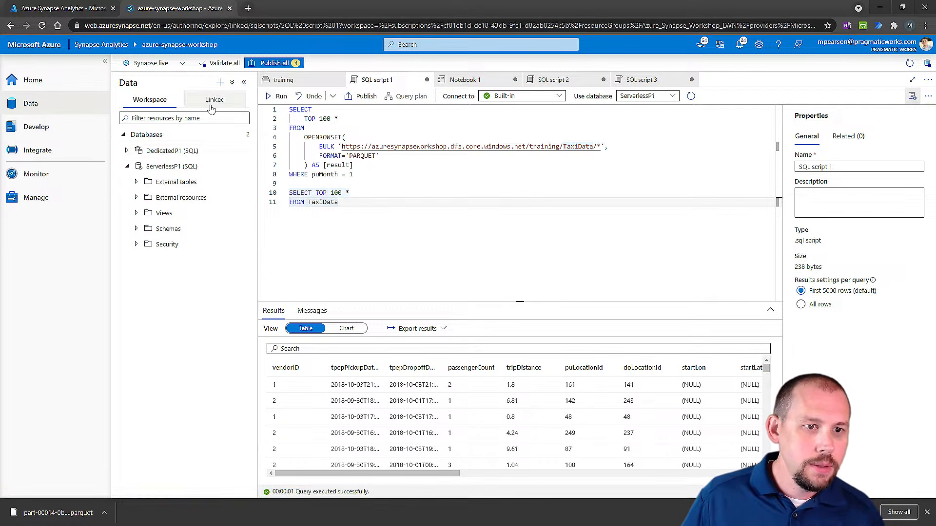
{"action": "left_click", "coordinate": [288, 82]}
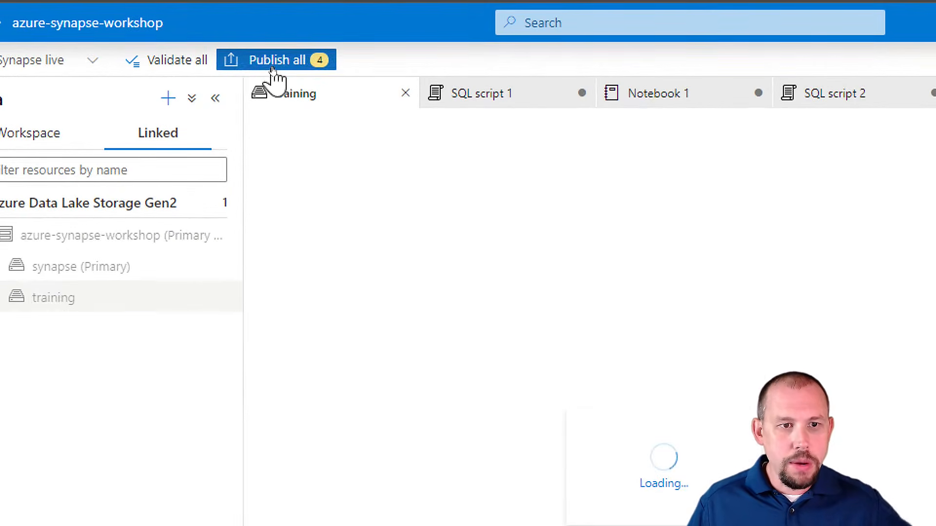
{"action": "left_click", "coordinate": [298, 95]}
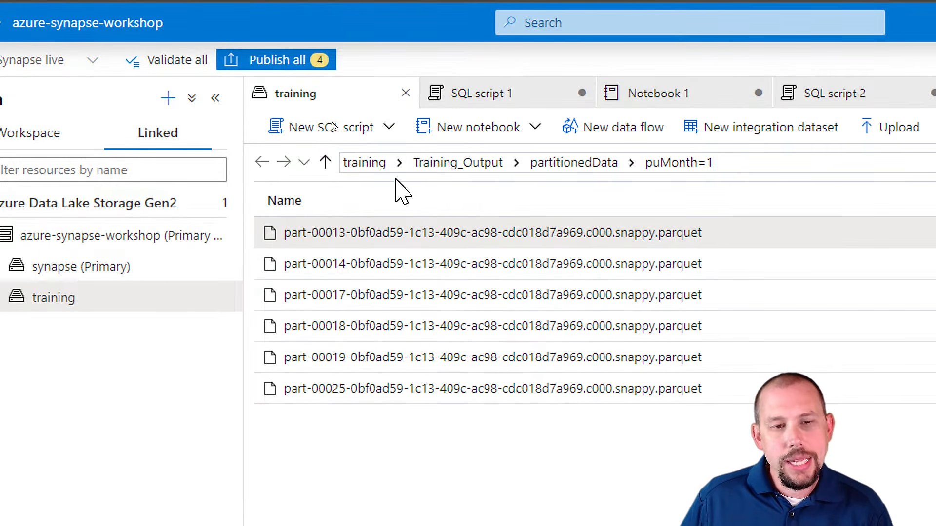
{"action": "left_click", "coordinate": [433, 164]}
{"action": "left_click", "coordinate": [378, 164]}
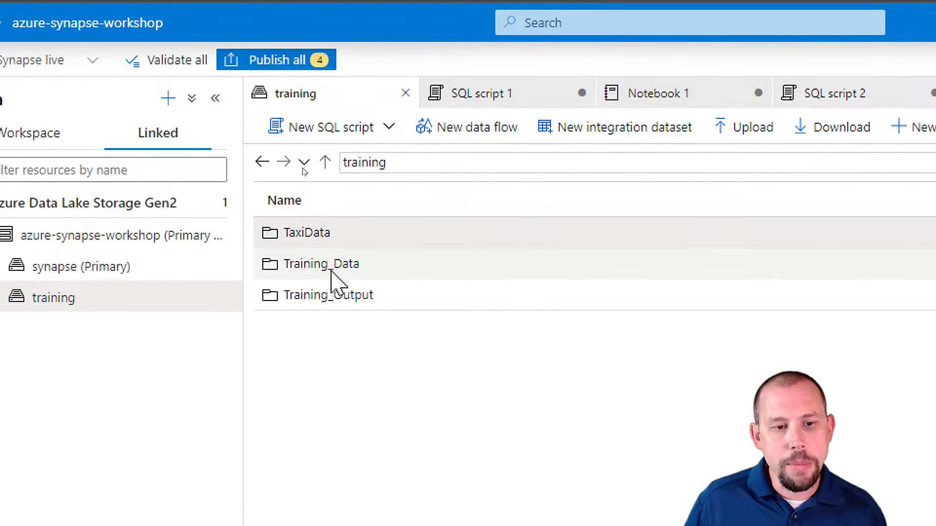
{"action": "double_click", "coordinate": [333, 271]}
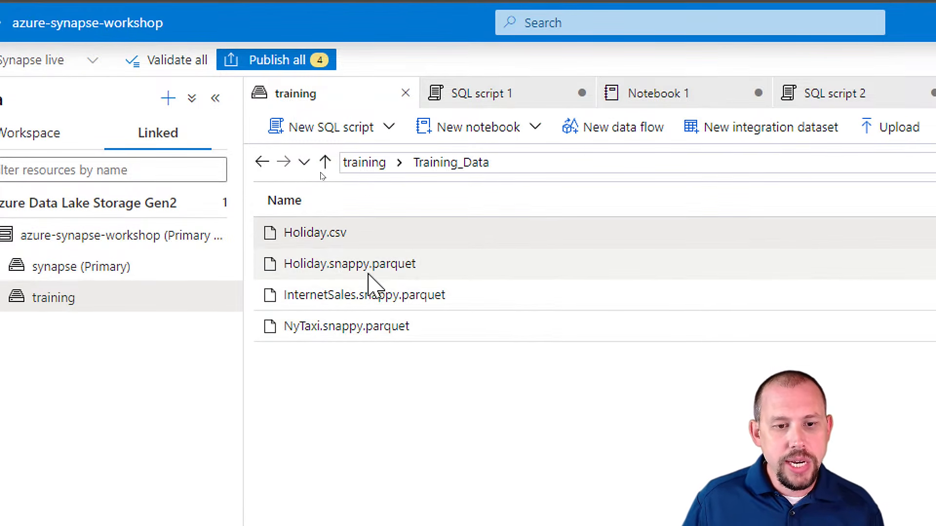
Start a new integration dataset from the InternetSales.snappy.parquet file.
{"action": "left_click", "coordinate": [366, 312]}
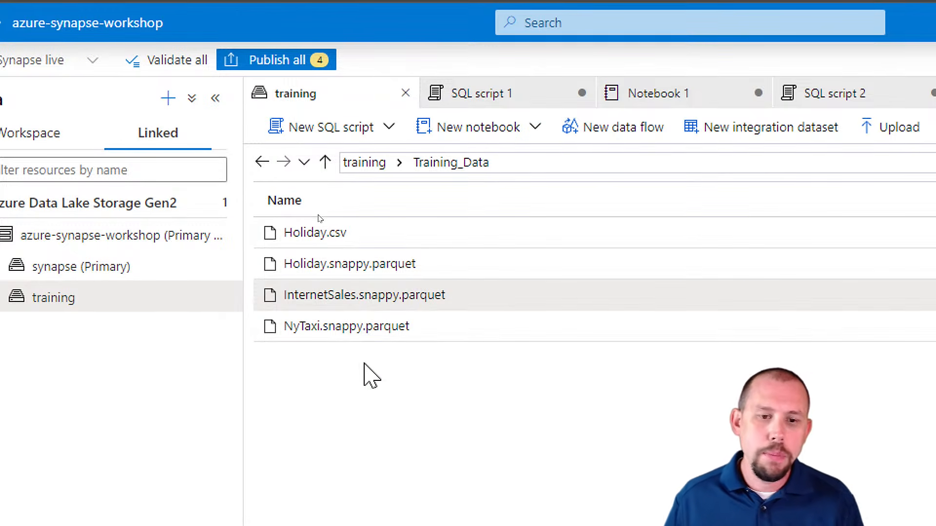
{"action": "right_click", "coordinate": [396, 299]}
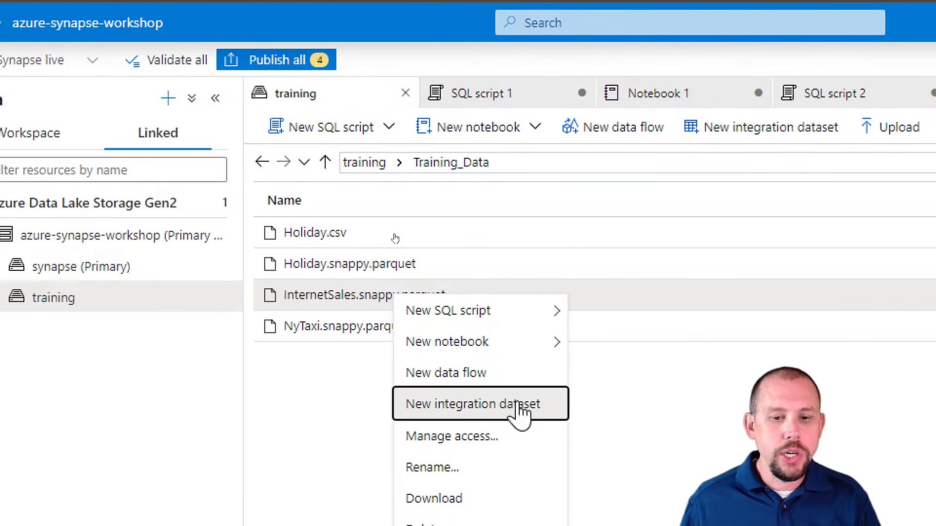
{"action": "left_click", "coordinate": [536, 414]}
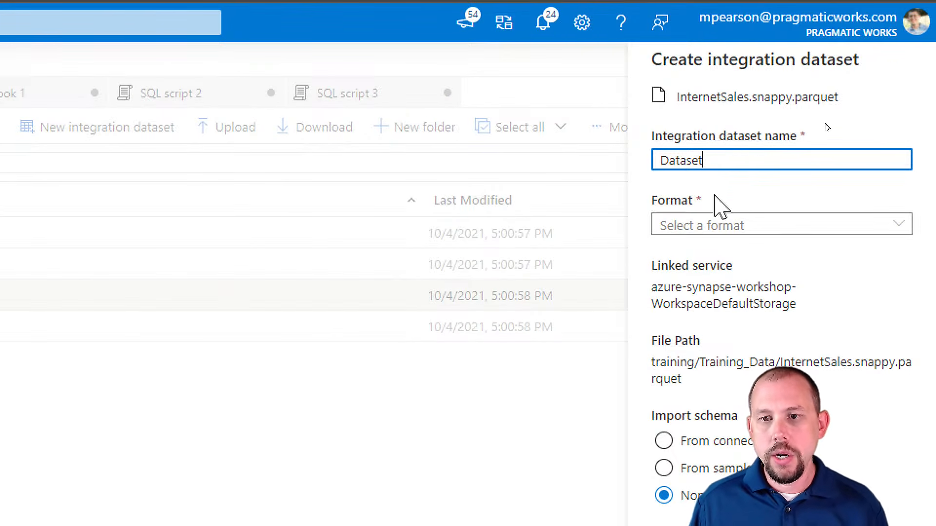
Name the integration dataset az_adls_AzureSynapseWorkshop_InternetSales.
{"action": "double_click", "coordinate": [729, 159]}
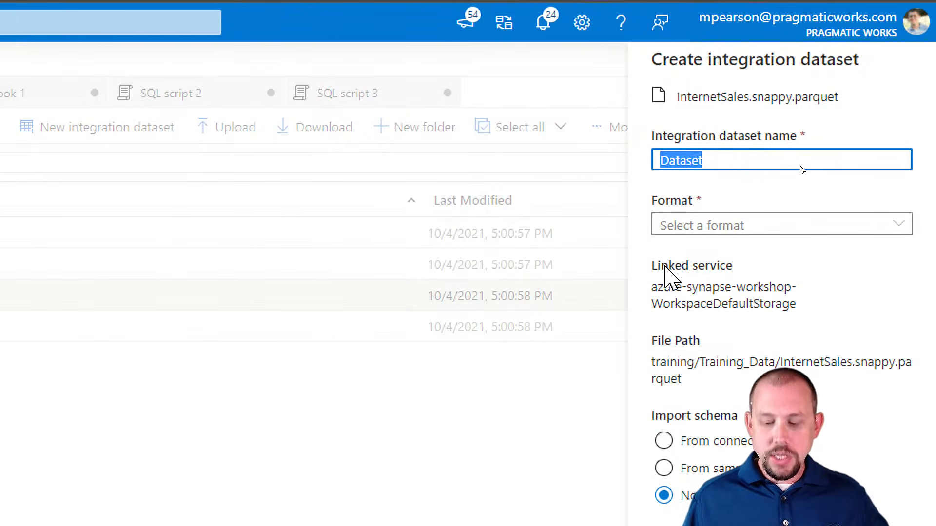
{"action": "key", "text": "BackSpace"}
{"action": "type", "text": "az"}
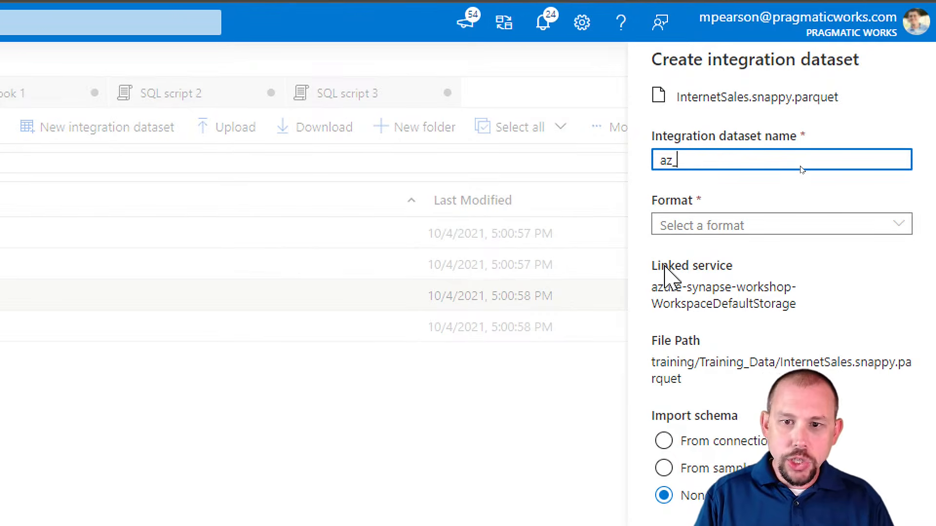
{"action": "type", "text": "_adls"}
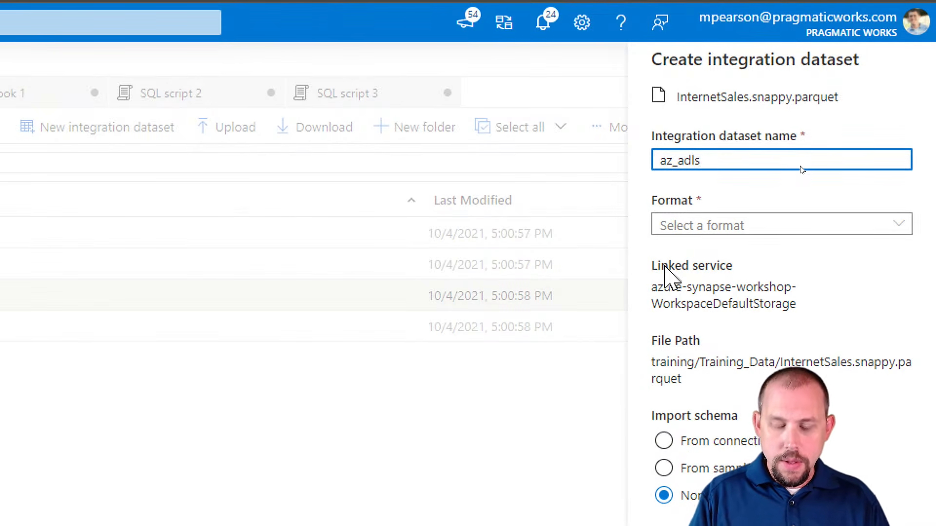
{"action": "type", "text": "_AzureSyna"}
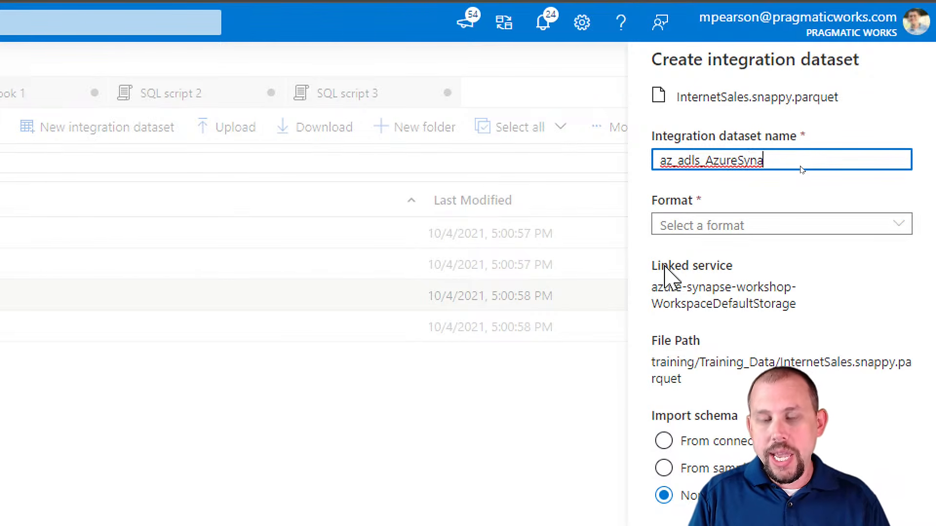
{"action": "type", "text": "p"}
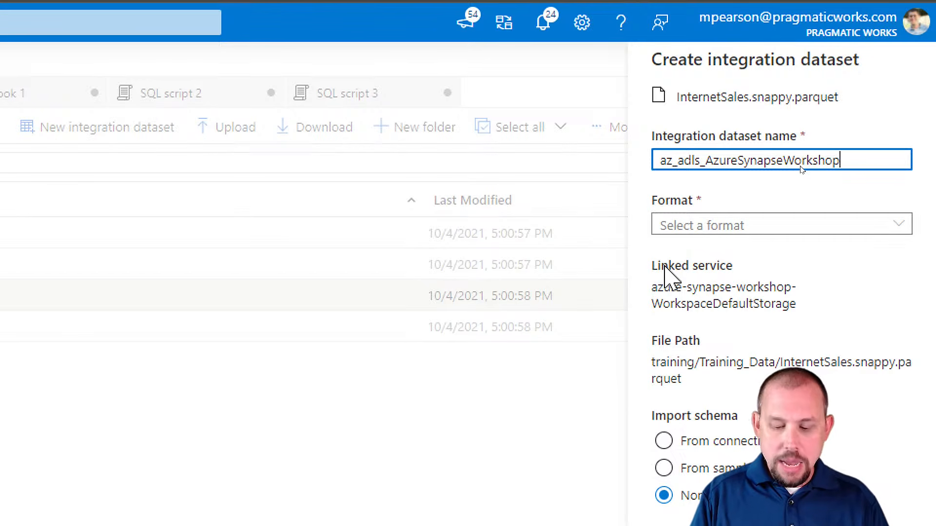
{"action": "type", "text": "aeWorkshop_InternetS"}
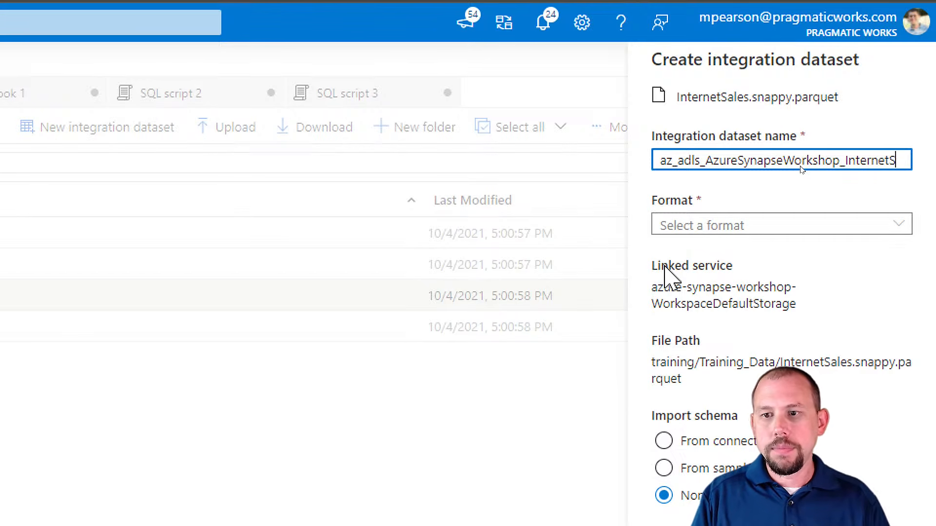
{"action": "type", "text": "ales"}
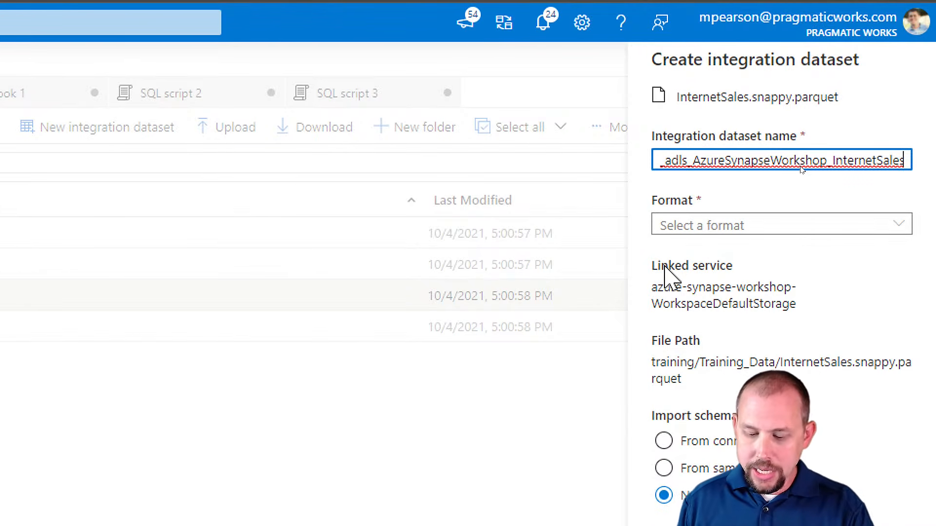
{"action": "key", "text": "Home"}
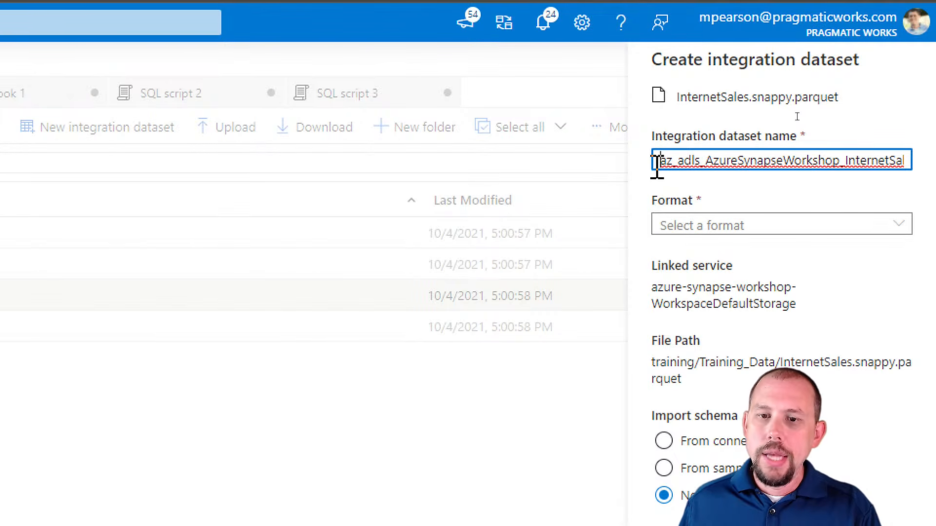
{"action": "left_click_drag", "start_coordinate": [677, 161], "coordinate": [701, 161]}
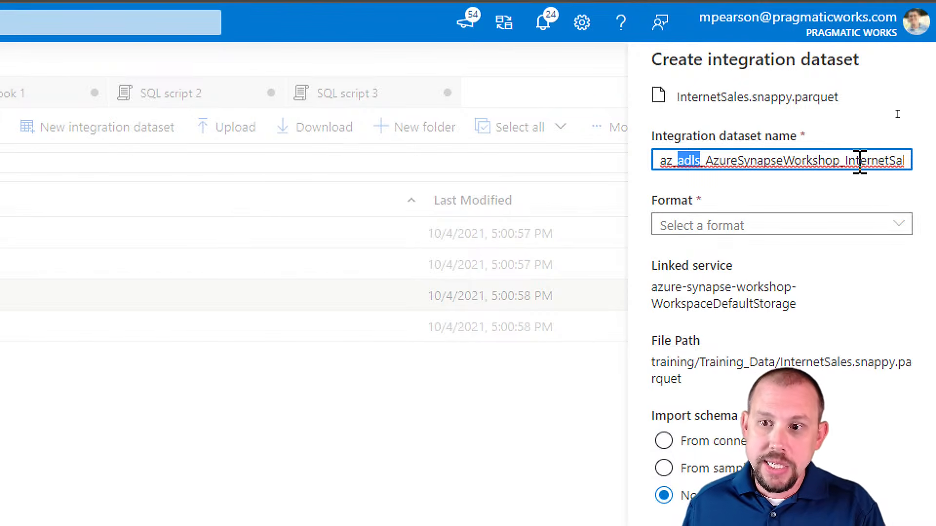
{"action": "left_click_drag", "start_coordinate": [845, 160], "coordinate": [931, 160]}
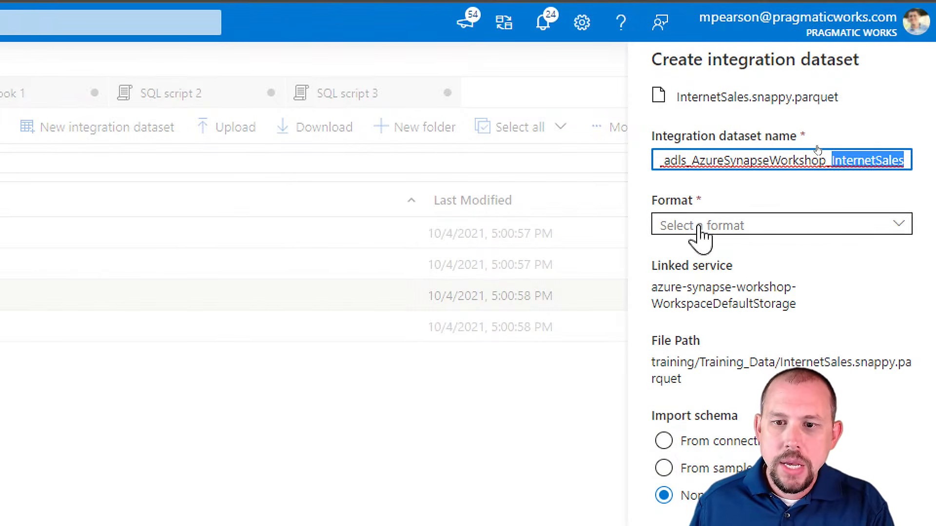
Create the integration dataset in Parquet format with its schema imported from the connection/store.
{"action": "left_click", "coordinate": [696, 227]}
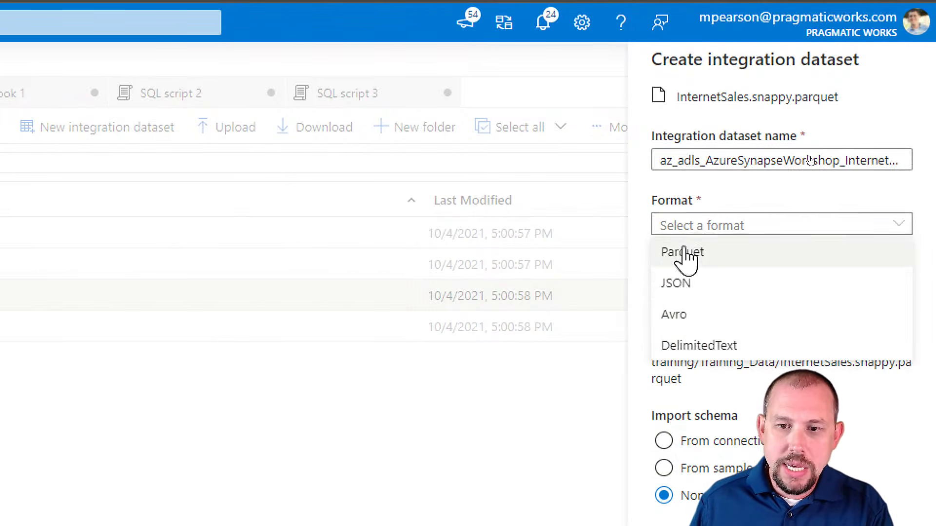
{"action": "left_click", "coordinate": [682, 256]}
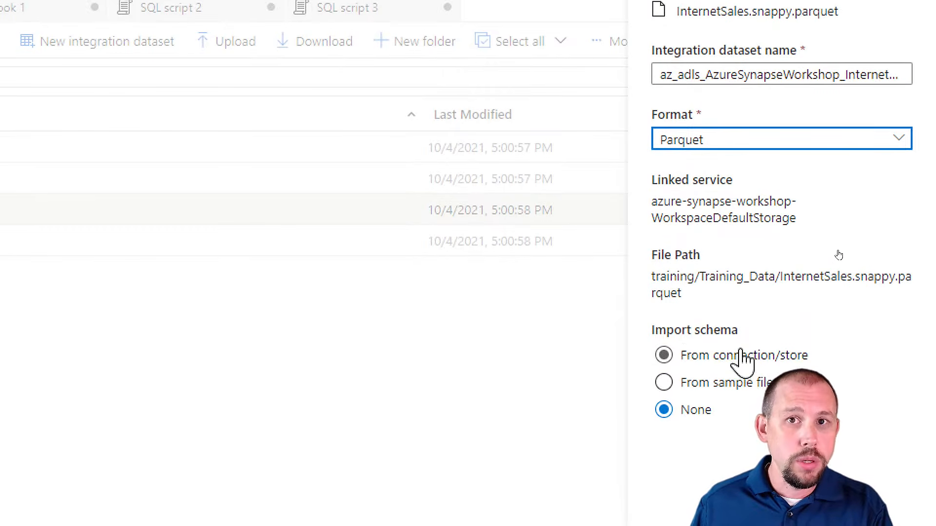
{"action": "left_click", "coordinate": [663, 356]}
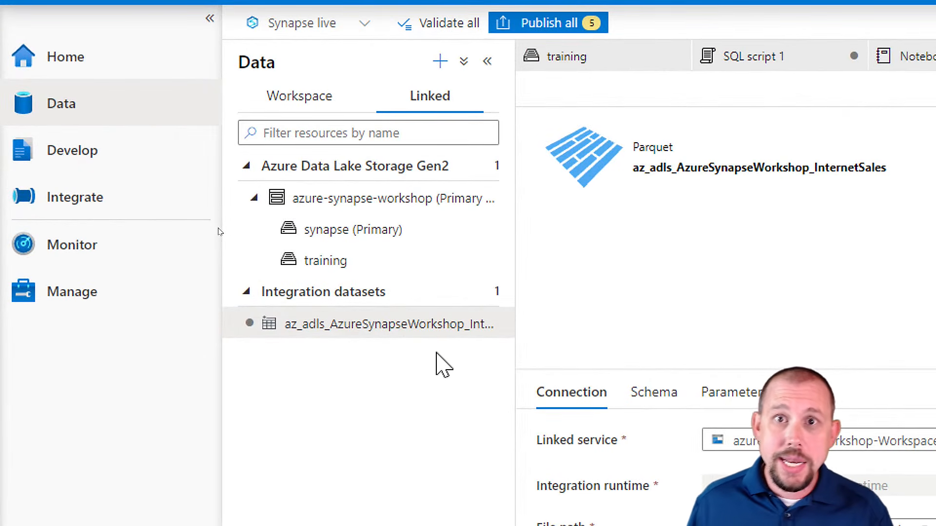
Examine the new InternetSales dataset's schema columns, linked service and file path settings, and parameters.
{"action": "mouse_move", "coordinate": [507, 307]}
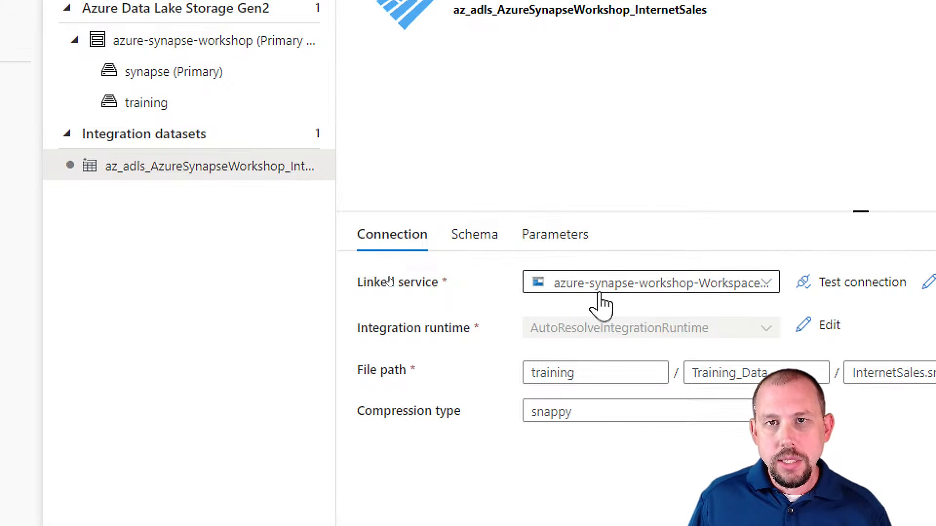
{"action": "left_click", "coordinate": [472, 240]}
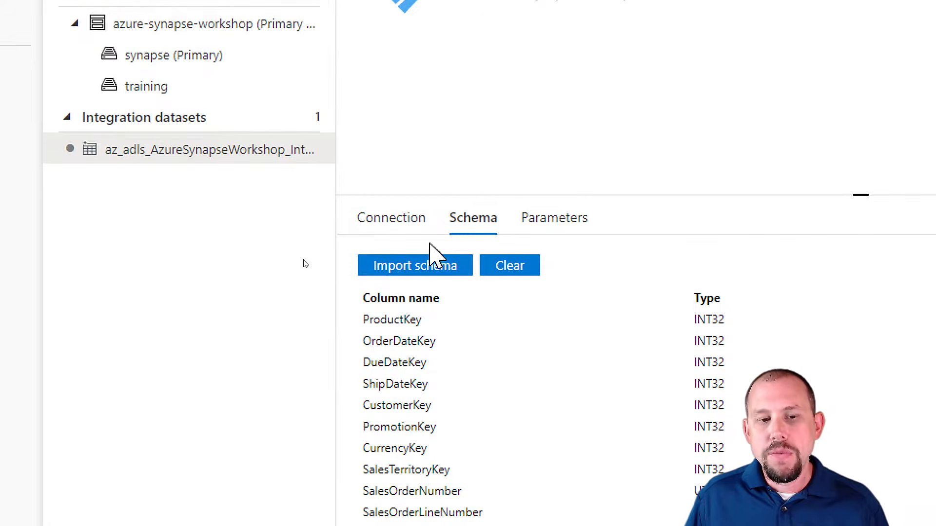
{"action": "left_click", "coordinate": [399, 228]}
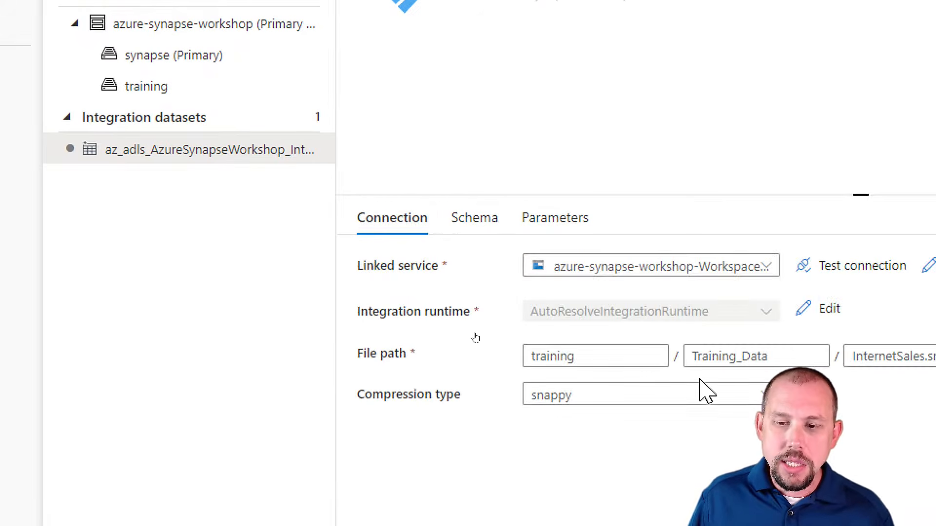
{"action": "left_click_drag", "start_coordinate": [720, 360], "coordinate": [835, 363]}
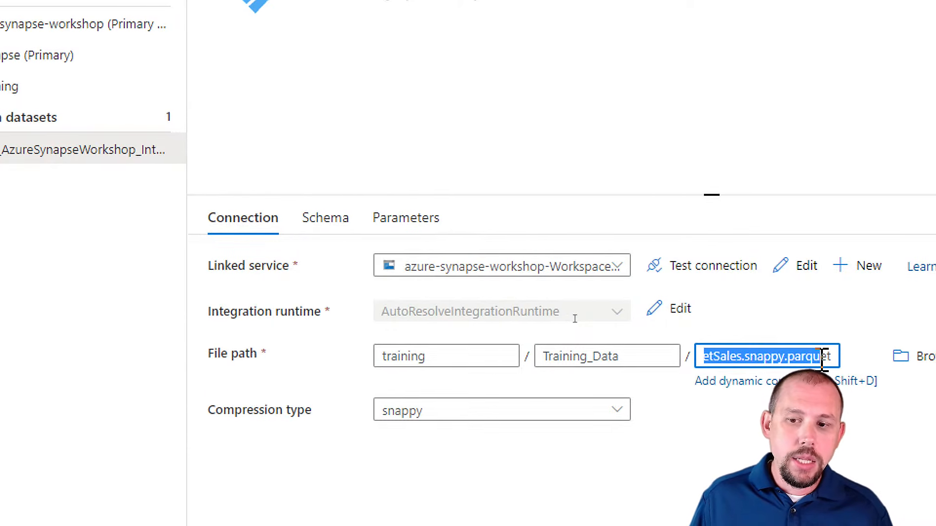
{"action": "left_click", "coordinate": [413, 225]}
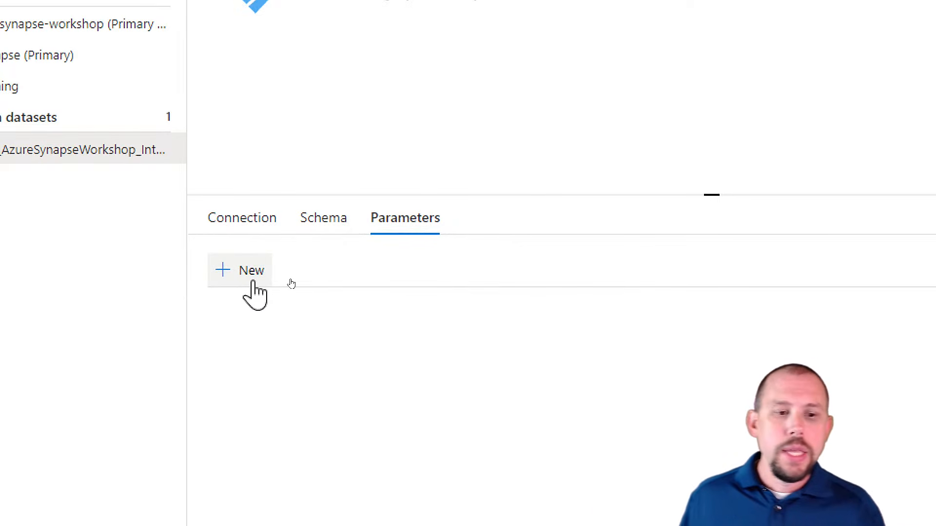
Review the InternetSales Parquet dataset's connection settings and schema columns again.
{"action": "left_click", "coordinate": [260, 230]}
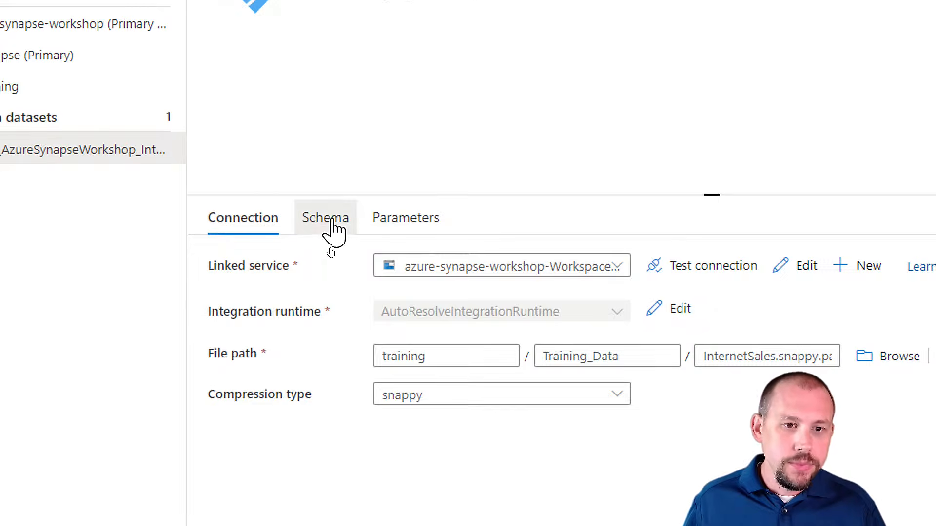
{"action": "left_click", "coordinate": [325, 220]}
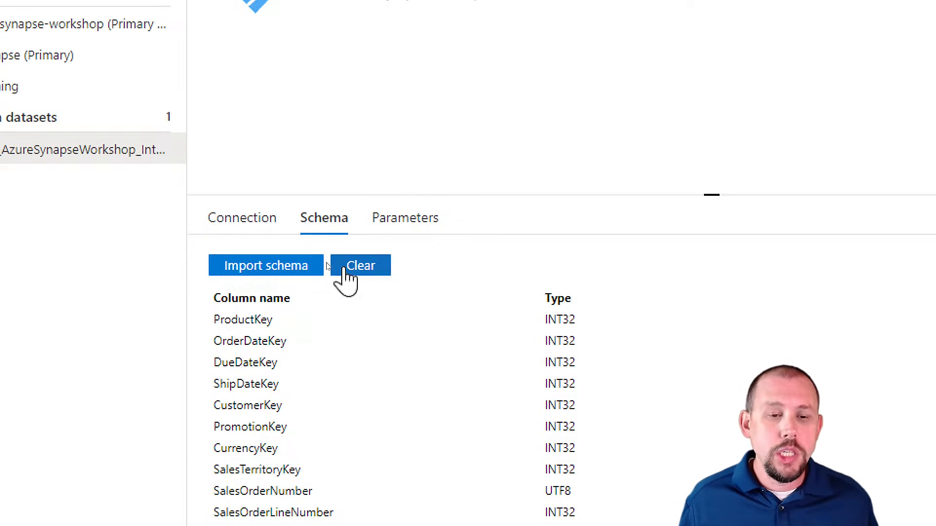
{"action": "left_click", "coordinate": [257, 223]}
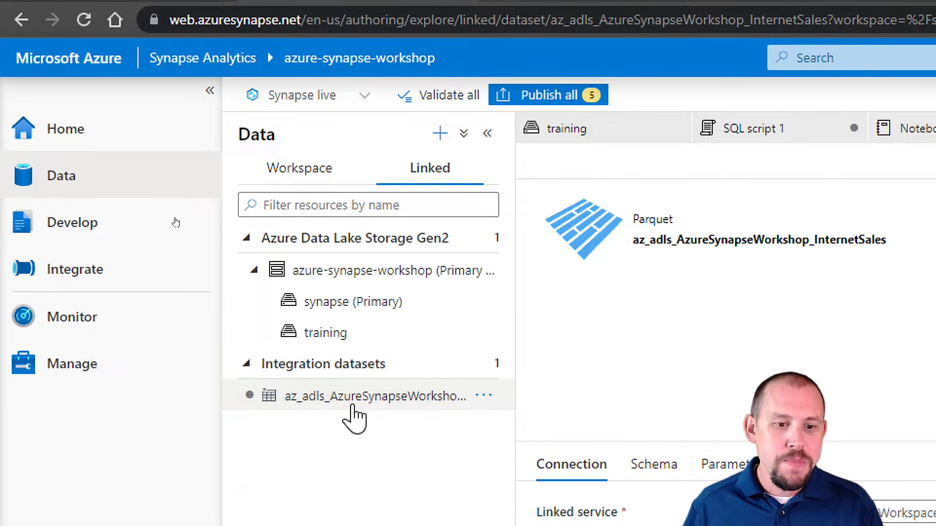
Start another new integration dataset, searching the data stores for Synapse and choosing Azure Synapse Analytics.
{"action": "left_click", "coordinate": [491, 363]}
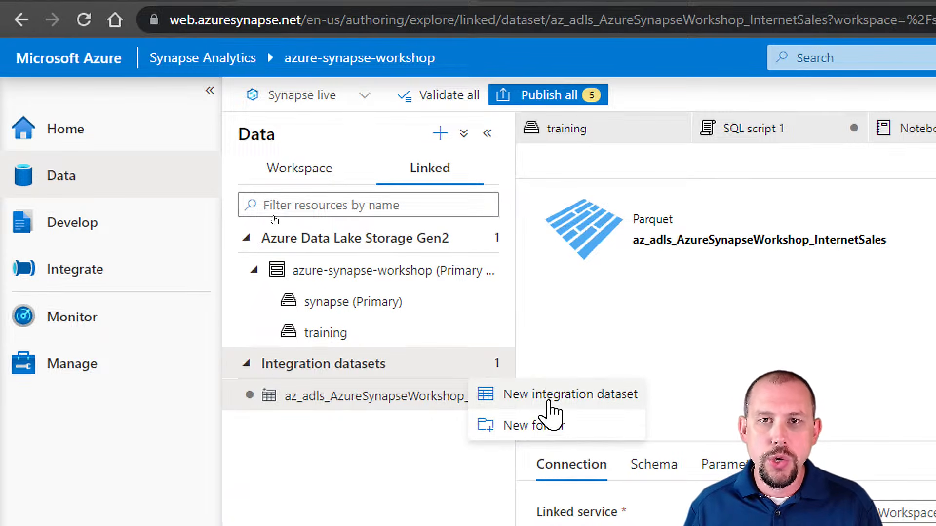
{"action": "left_click", "coordinate": [550, 402]}
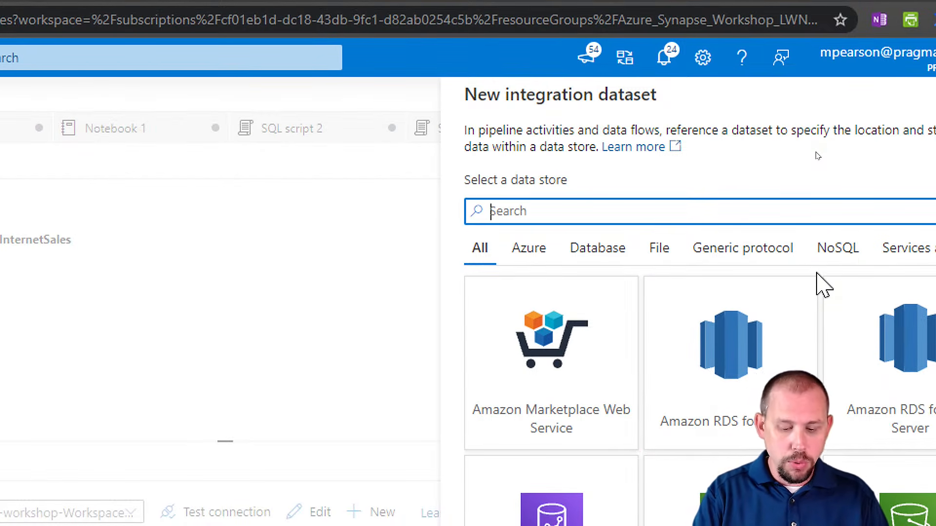
{"action": "type", "text": "Synapse"}
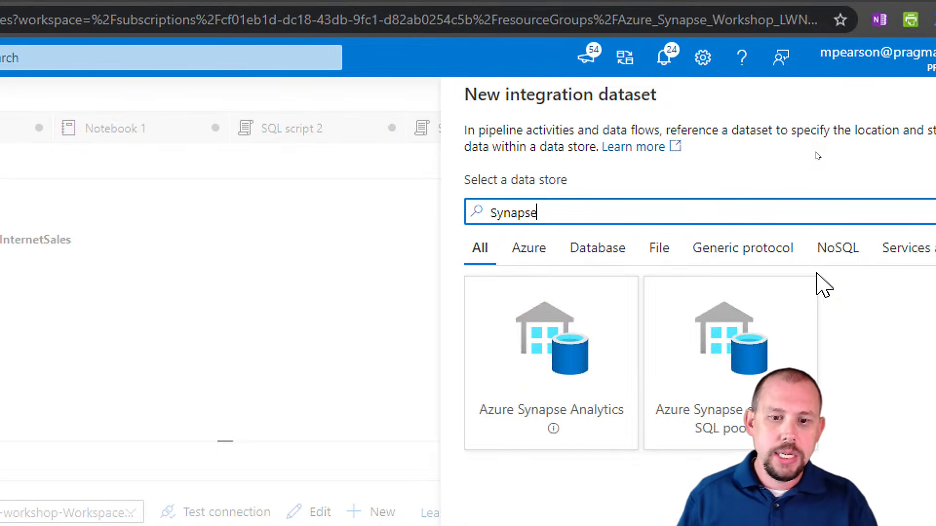
{"action": "left_click", "coordinate": [557, 387]}
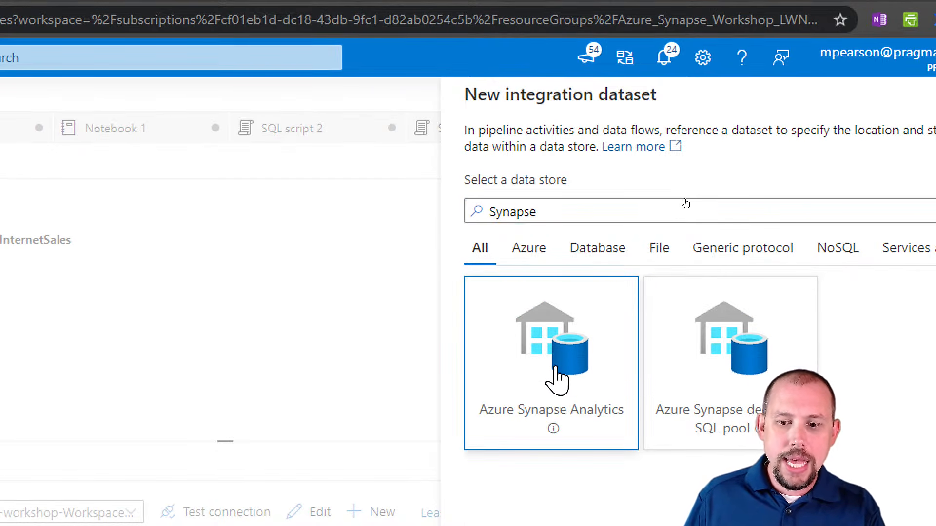
{"action": "double_click", "coordinate": [557, 383]}
Name the new Azure Synapse Analytics dataset az_sqlpool_DedicatedP1_Sales.
{"action": "left_click_drag", "start_coordinate": [693, 149], "coordinate": [435, 178]}
{"action": "type", "text": "az"}
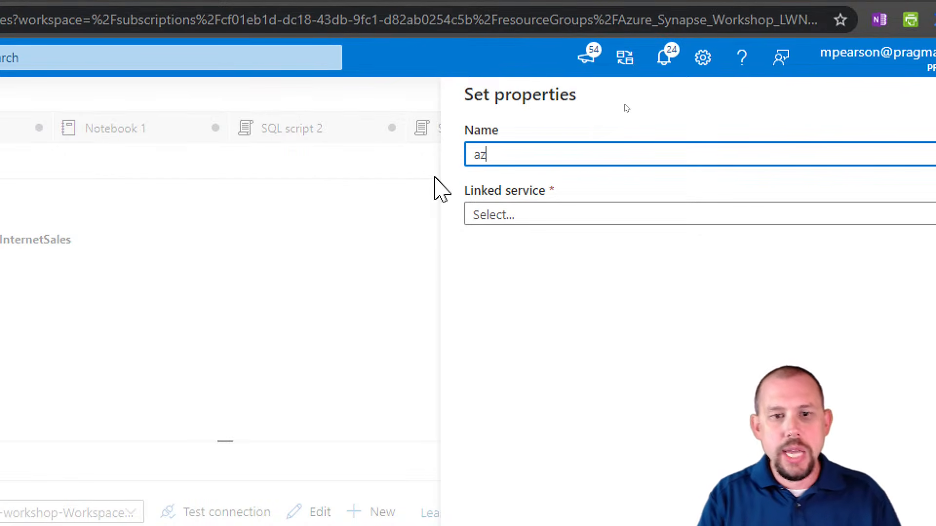
{"action": "type", "text": "s"}
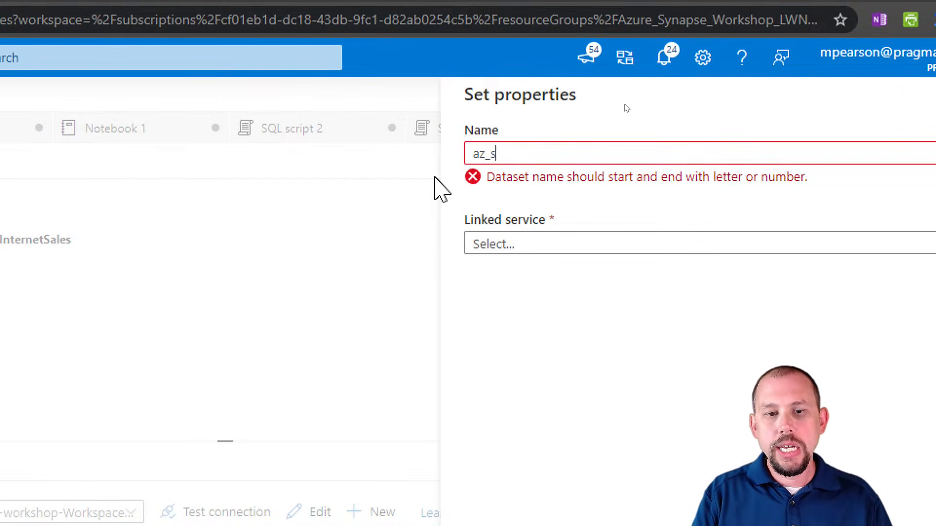
{"action": "type", "text": "qlpool_"}
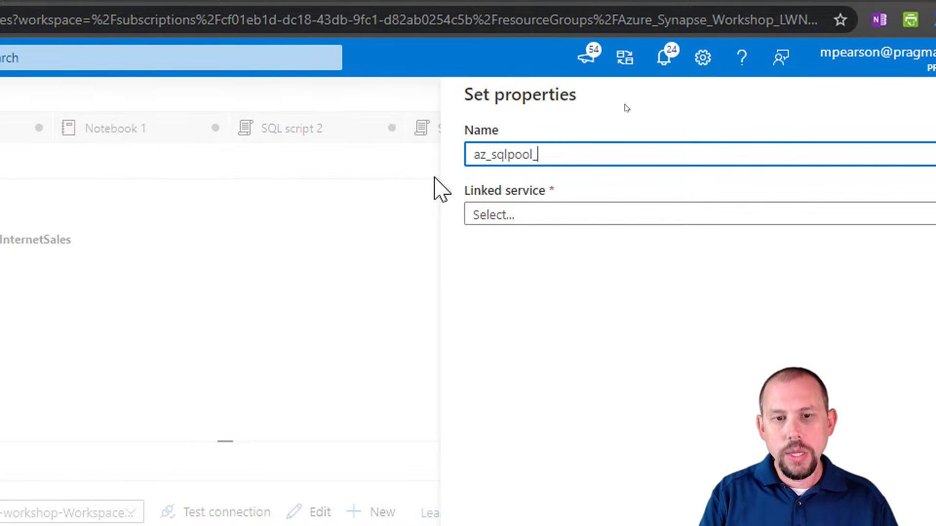
{"action": "type", "text": "Dedc"}
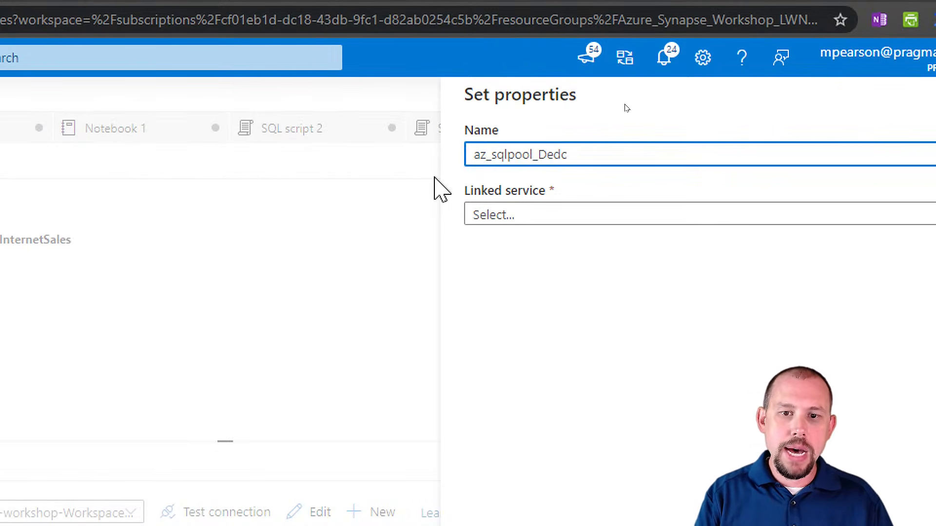
{"action": "key", "text": "BackSpace"}
{"action": "type", "text": "icatedp"}
{"action": "key", "text": "BackSpace"}
{"action": "type", "text": "P1"}
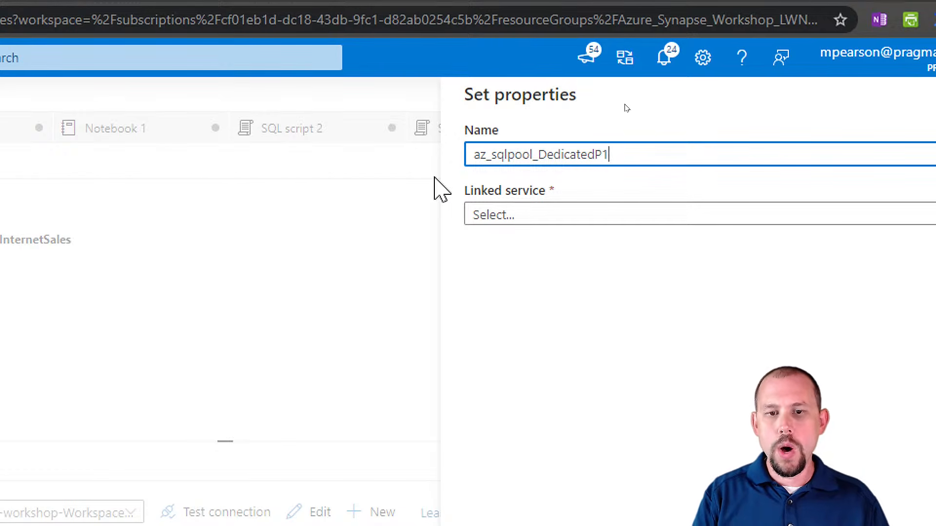
{"action": "type", "text": "_Sales"}
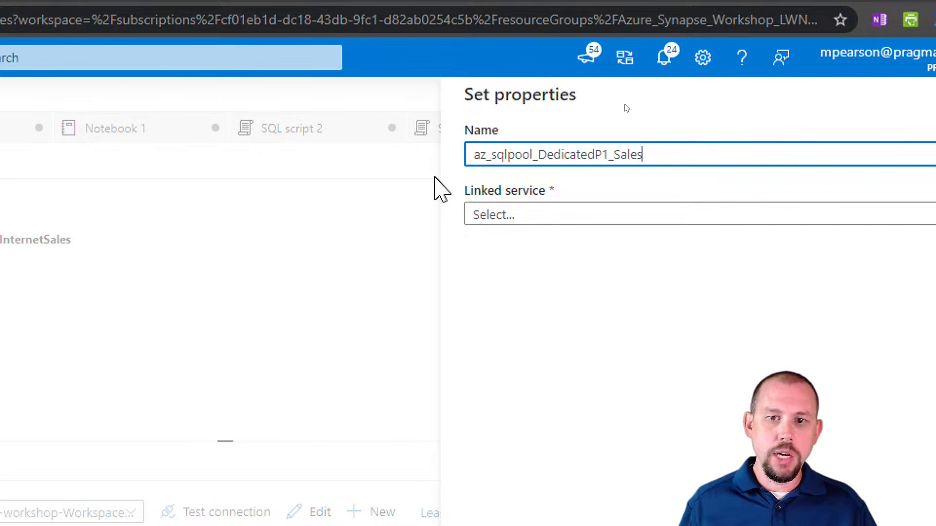
Set the dataset's linked service to azure-synapse-workshop-WorkspaceDefaultSqlServer and manually enter its table name as dbo.InternetSales.
{"action": "left_click", "coordinate": [480, 214]}
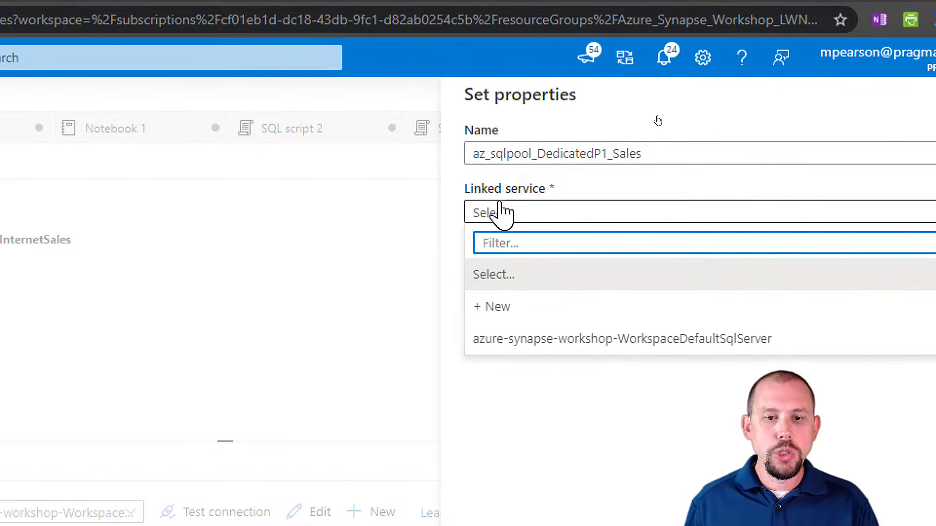
{"action": "left_click", "coordinate": [651, 340]}
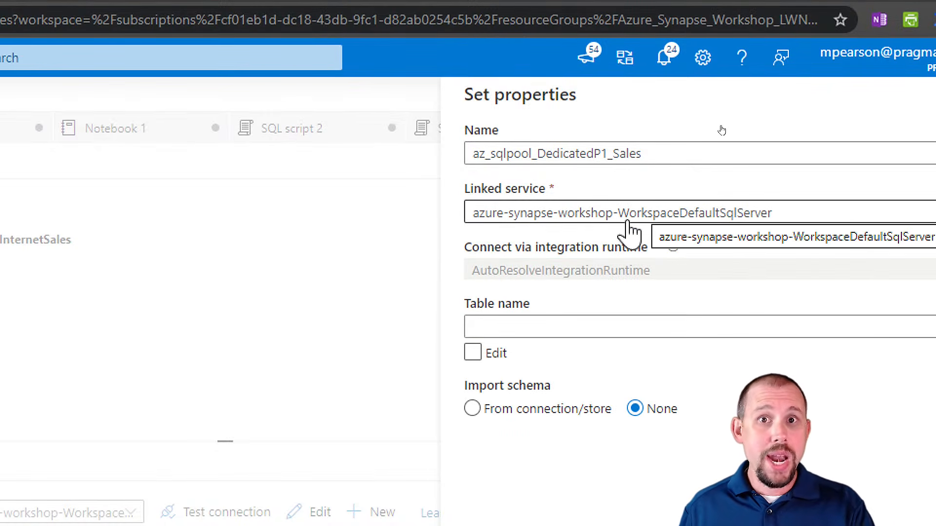
{"action": "left_click", "coordinate": [494, 354]}
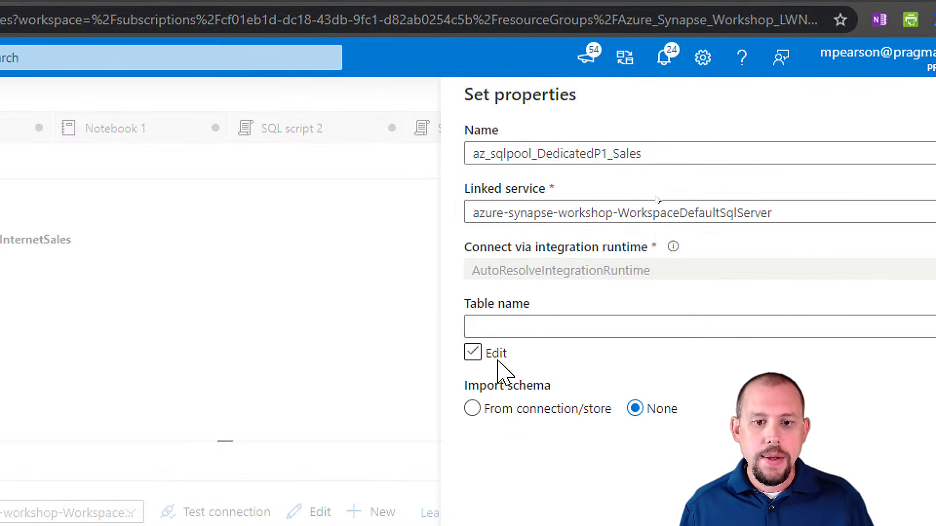
{"action": "left_click", "coordinate": [471, 353]}
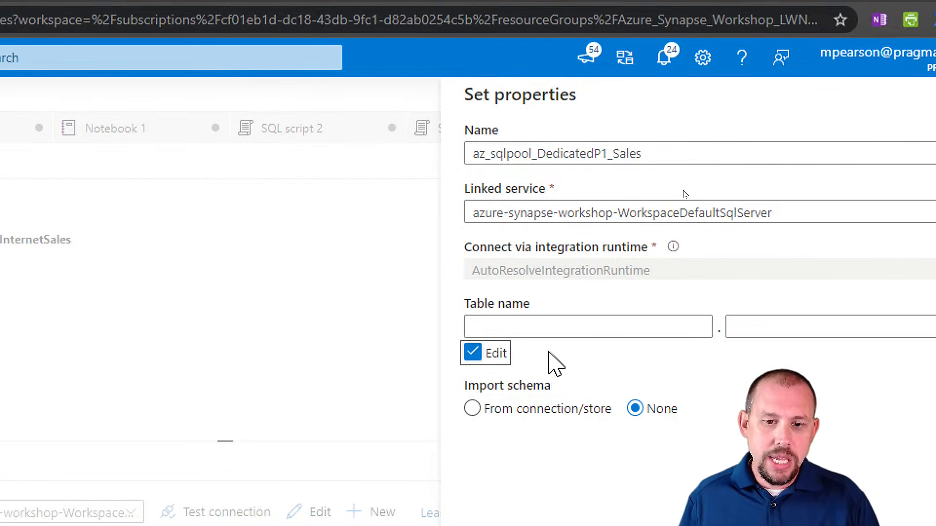
{"action": "left_click", "coordinate": [581, 330]}
{"action": "type", "text": "dbo"}
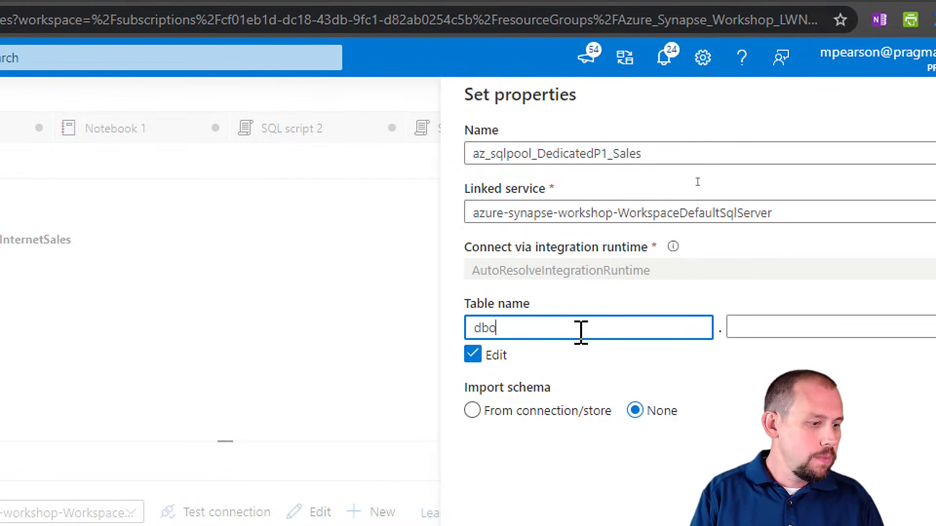
{"action": "key", "text": "Tab"}
{"action": "type", "text": "Internet"}
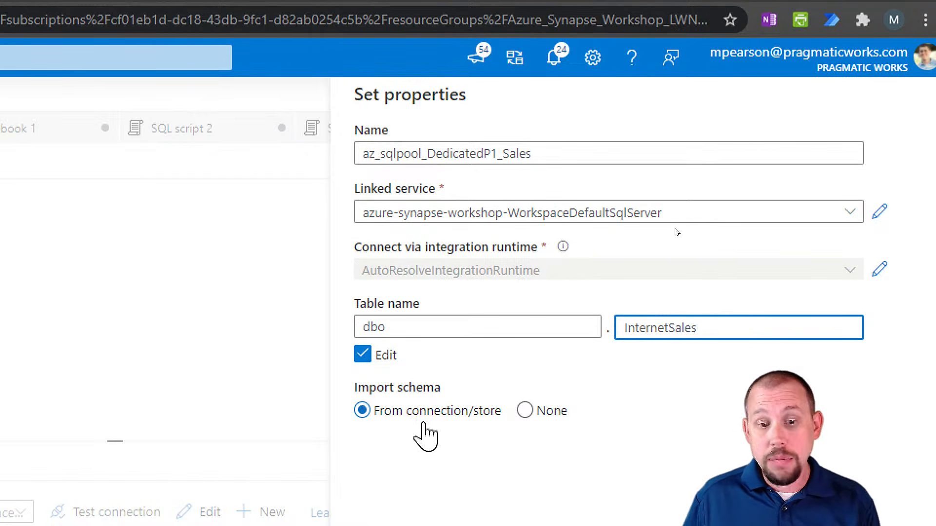
Create the dataset with schema import set to None and publish all pending workspace changes.
{"action": "left_click", "coordinate": [525, 410]}
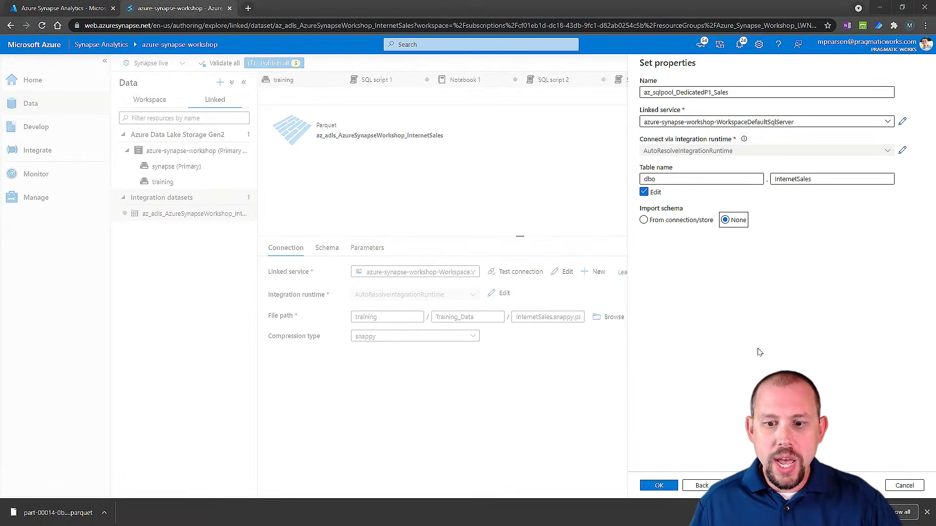
{"action": "left_click", "coordinate": [666, 489]}
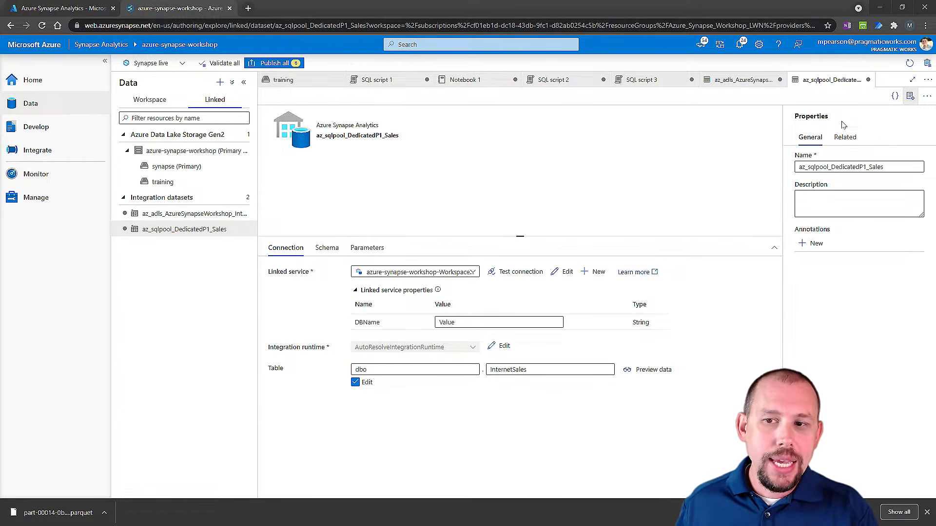
{"action": "left_click", "coordinate": [265, 63]}
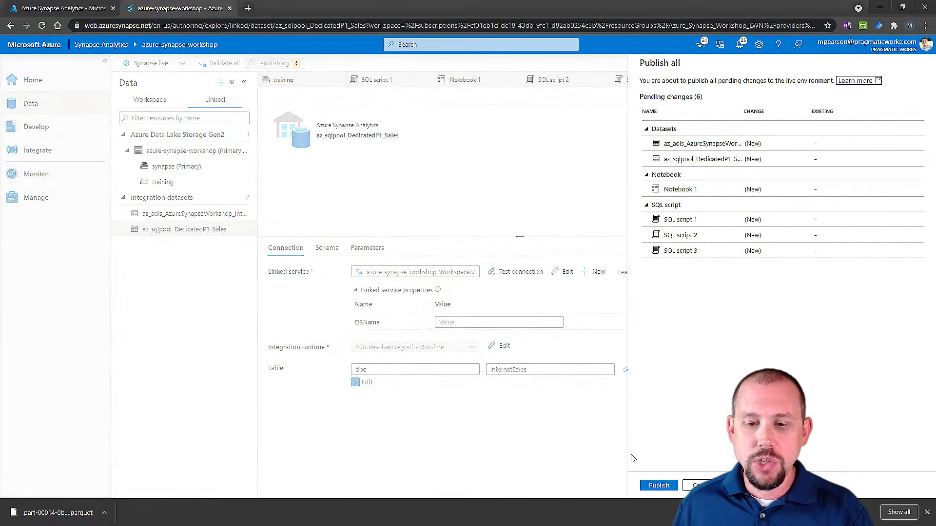
{"action": "left_click", "coordinate": [658, 486]}
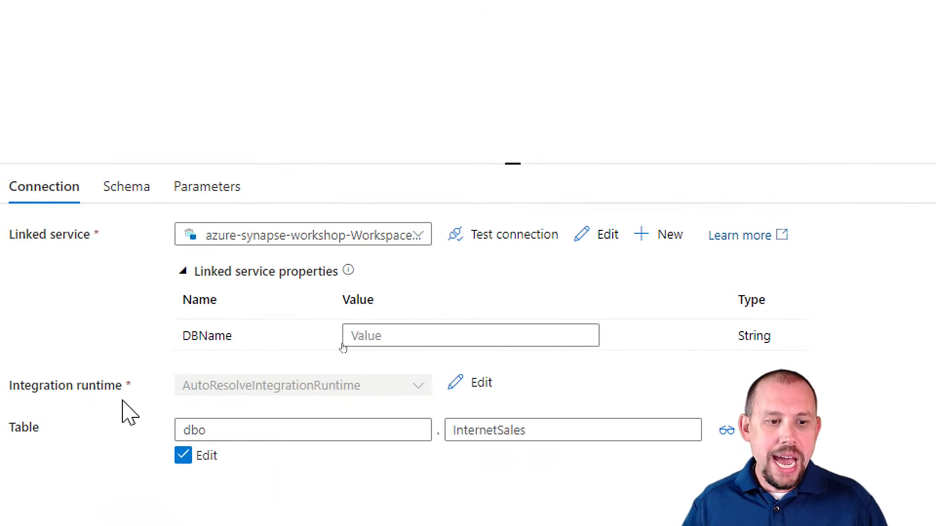
Set the dataset's DBName linked service property to DedicatedP1 and check the name against the workspace databases.
{"action": "left_click", "coordinate": [469, 336]}
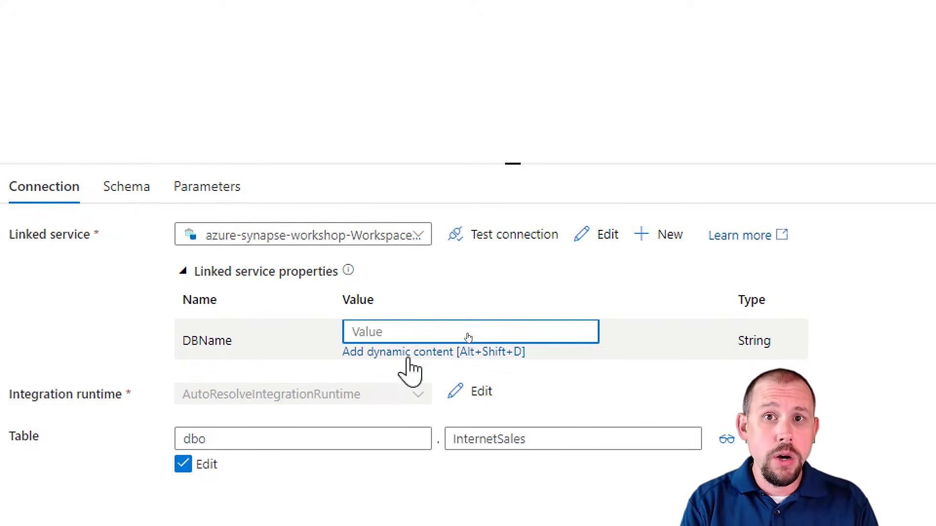
{"action": "type", "text": "DedicatedP"}
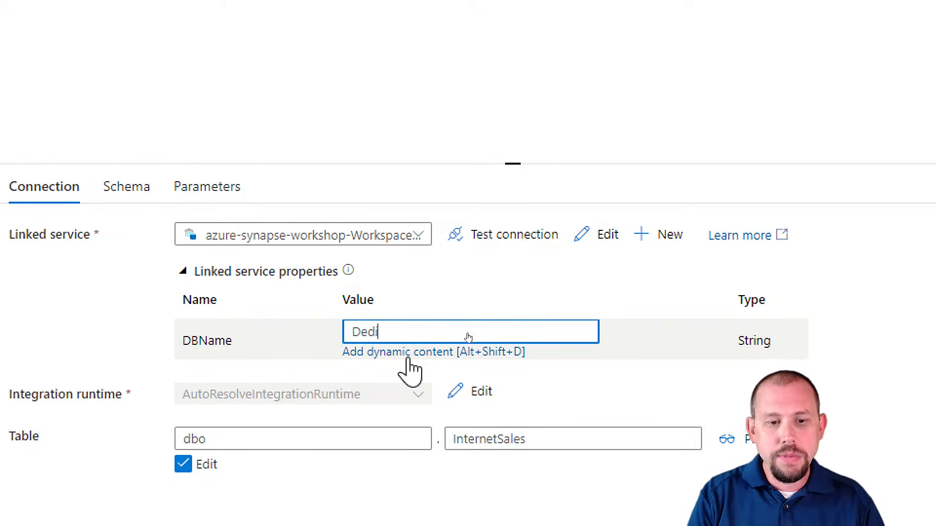
{"action": "type", "text": "1"}
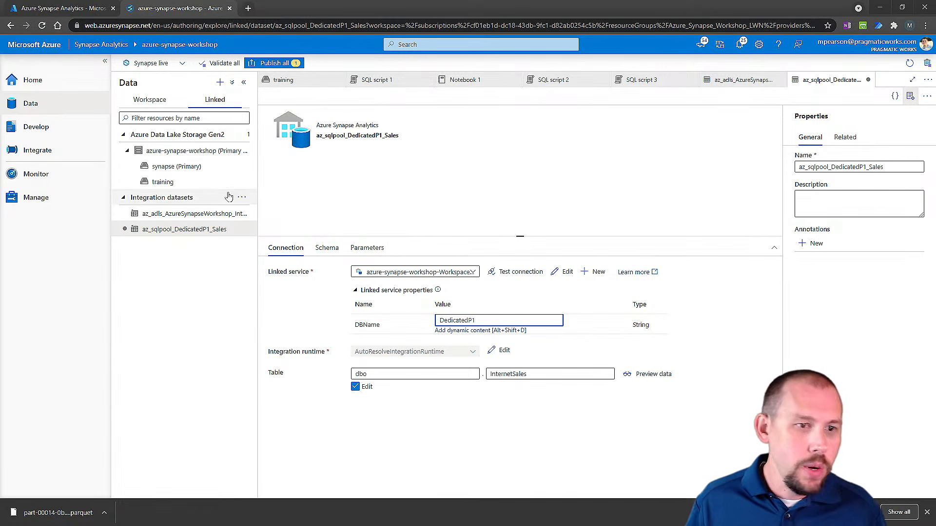
{"action": "left_click", "coordinate": [151, 101]}
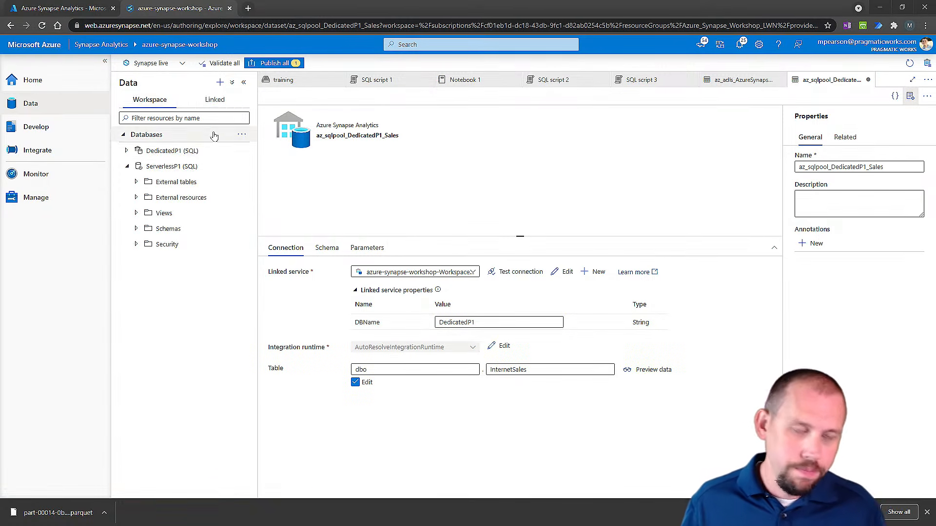
{"action": "left_click", "coordinate": [477, 323]}
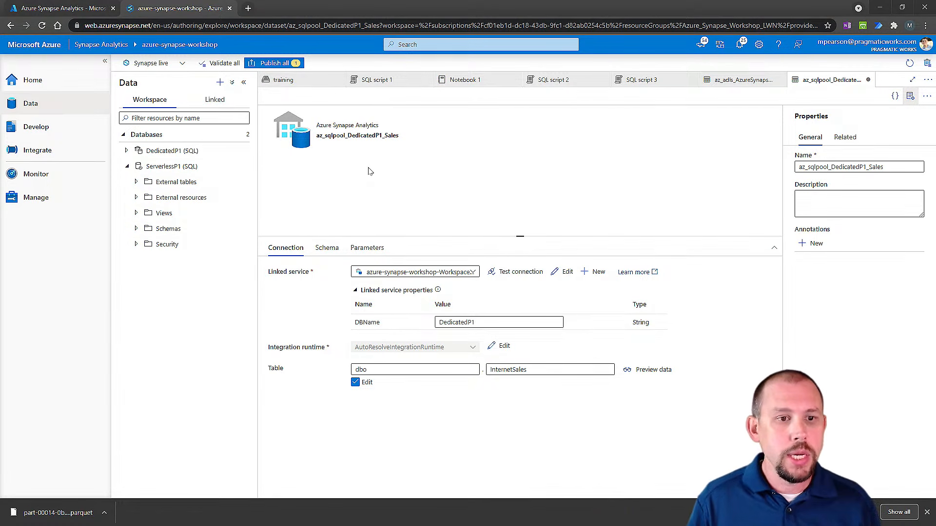
Create a new pipeline in the Integrate area of the workspace.
{"action": "left_click", "coordinate": [63, 155]}
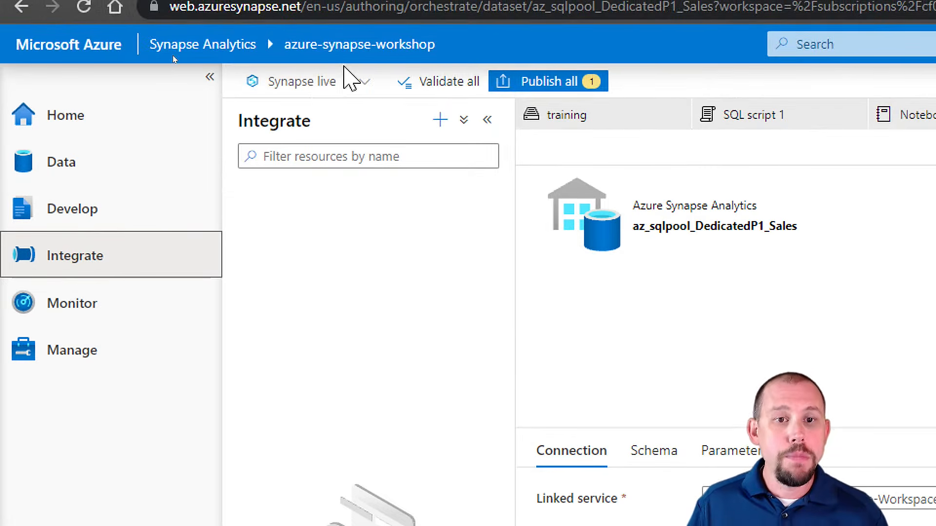
{"action": "left_click", "coordinate": [439, 121]}
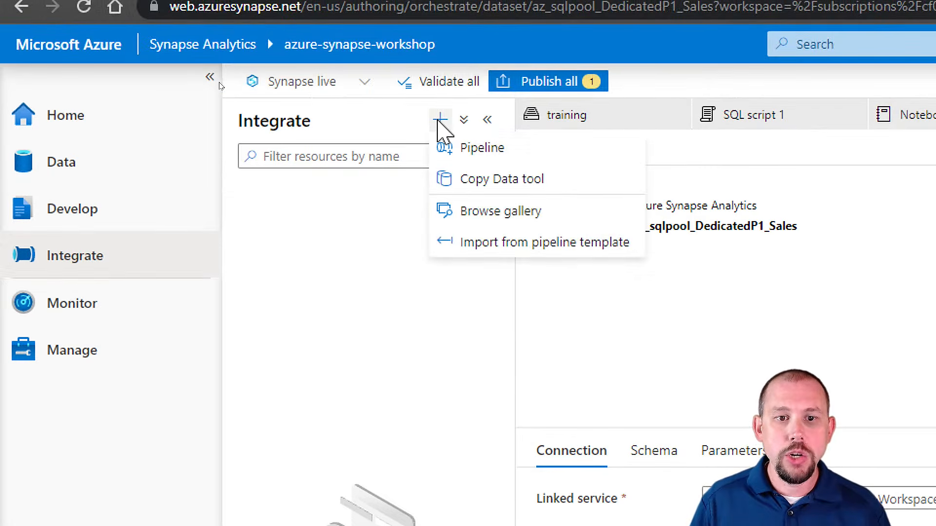
{"action": "left_click", "coordinate": [468, 149]}
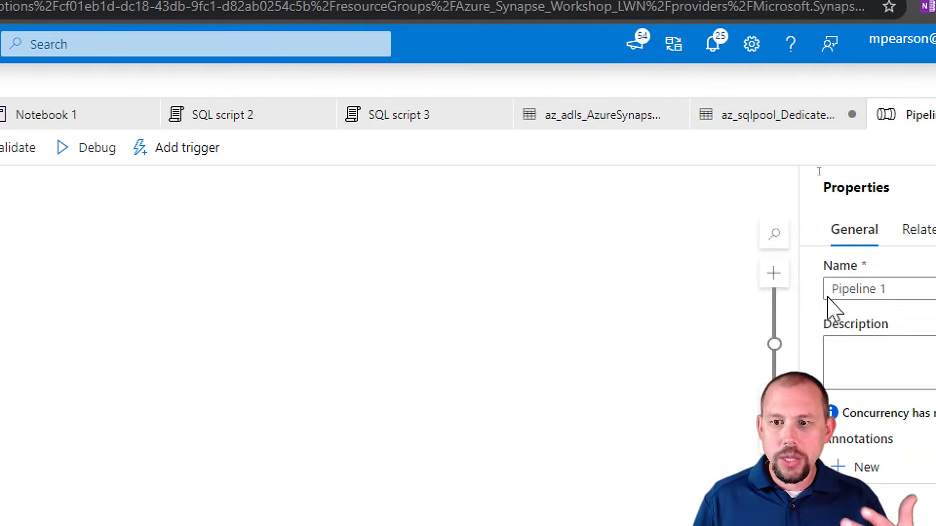
Rename the new pipeline as LoadInternetSales.
{"action": "left_click_drag", "start_coordinate": [823, 288], "coordinate": [672, 313]}
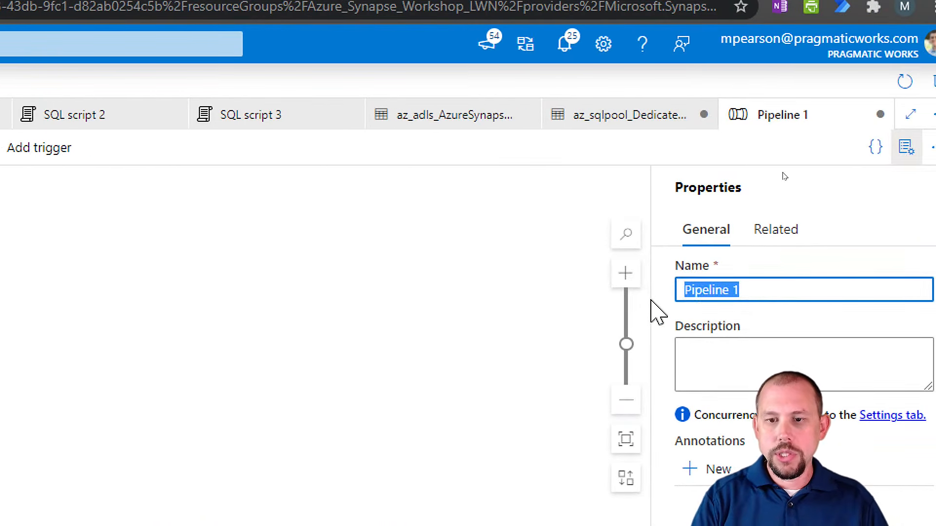
{"action": "type", "text": "Load"}
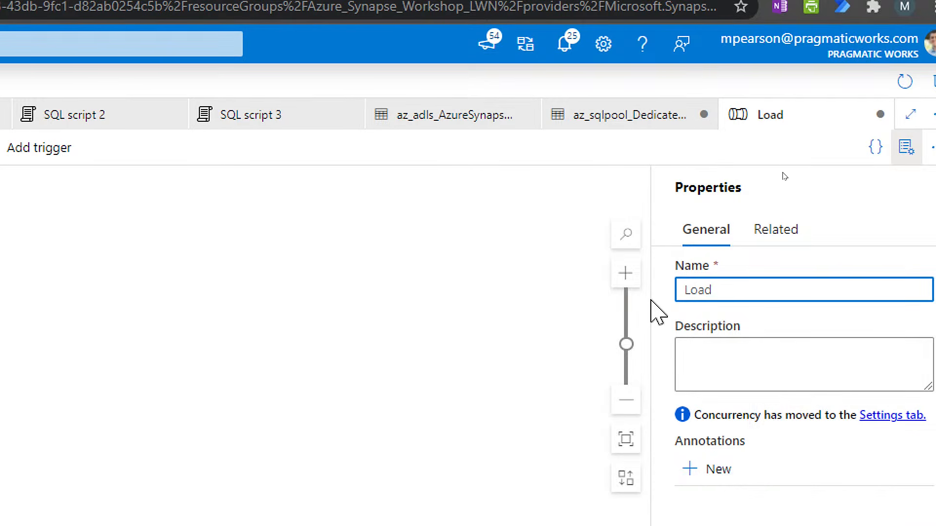
{"action": "type", "text": "Internal"}
{"action": "key", "text": "BackSpace"}
{"action": "key", "text": "BackSpace"}
{"action": "key", "text": "BackSpace"}
{"action": "key", "text": "BackSpace"}
{"action": "key", "text": "BackSpace"}
{"action": "key", "text": "BackSpace"}
{"action": "key", "text": "BackSpace"}
{"action": "type", "text": "nternetSal"}
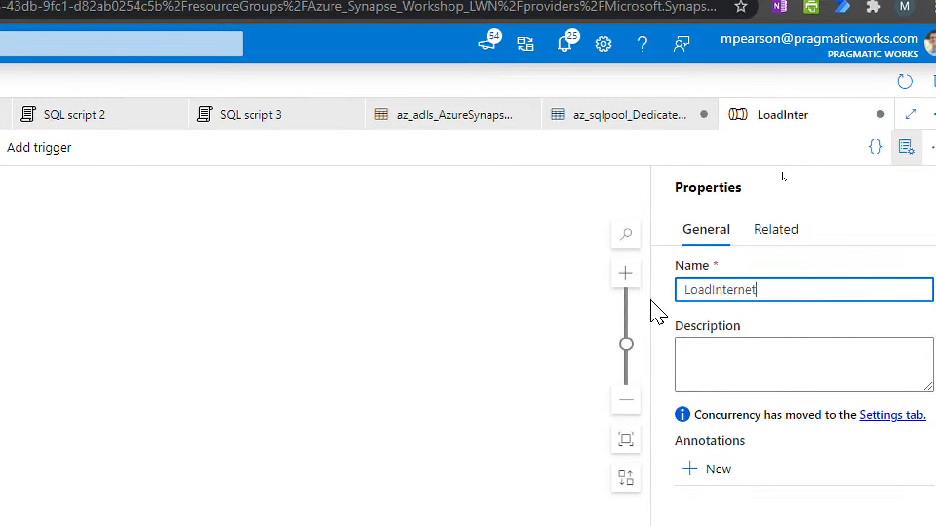
{"action": "type", "text": "es"}
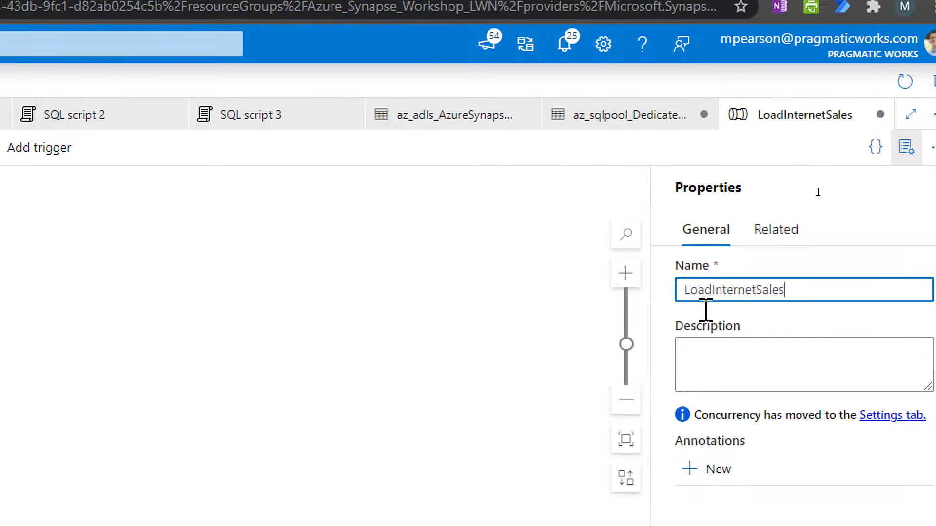
Hide the pipeline's properties pane and enlarge the lower configuration pane by reducing the canvas height.
{"action": "left_click", "coordinate": [885, 149]}
{"action": "left_click", "coordinate": [885, 148]}
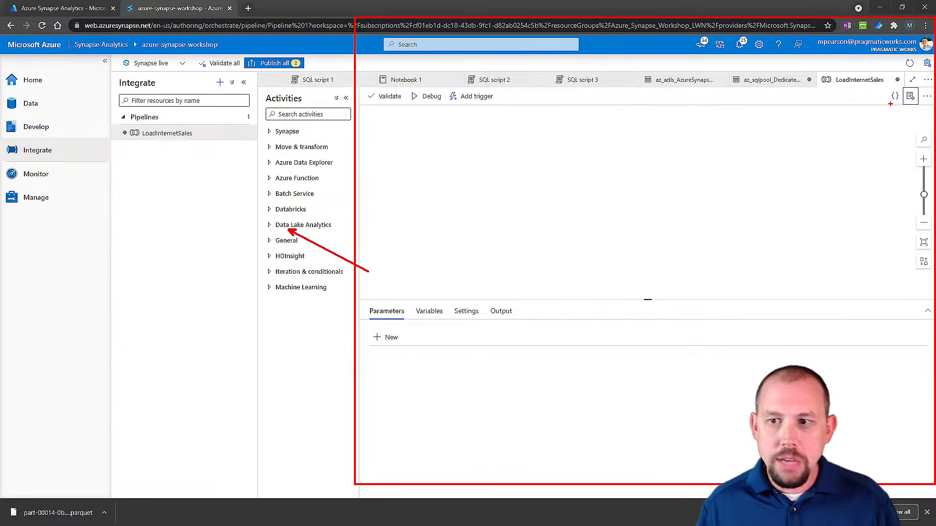
{"action": "left_click_drag", "start_coordinate": [890, 107], "coordinate": [856, 168]}
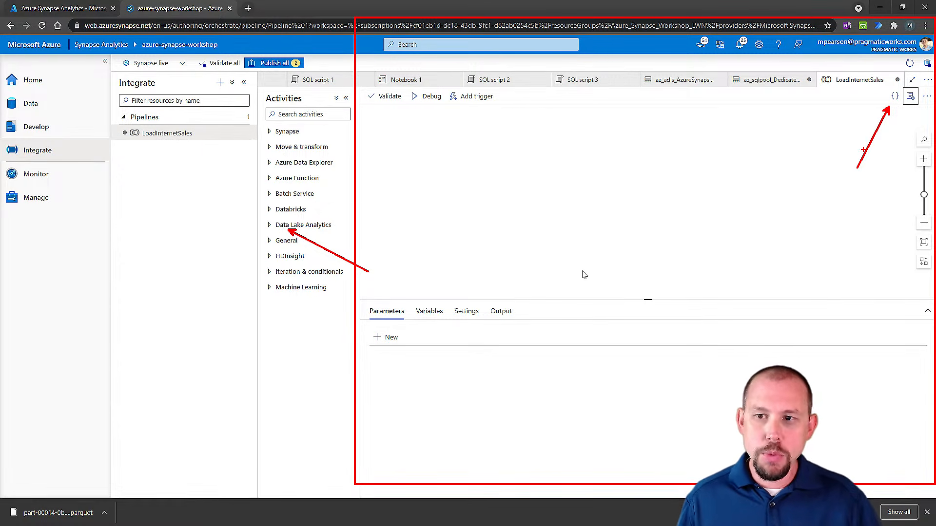
{"action": "key", "text": "Escape"}
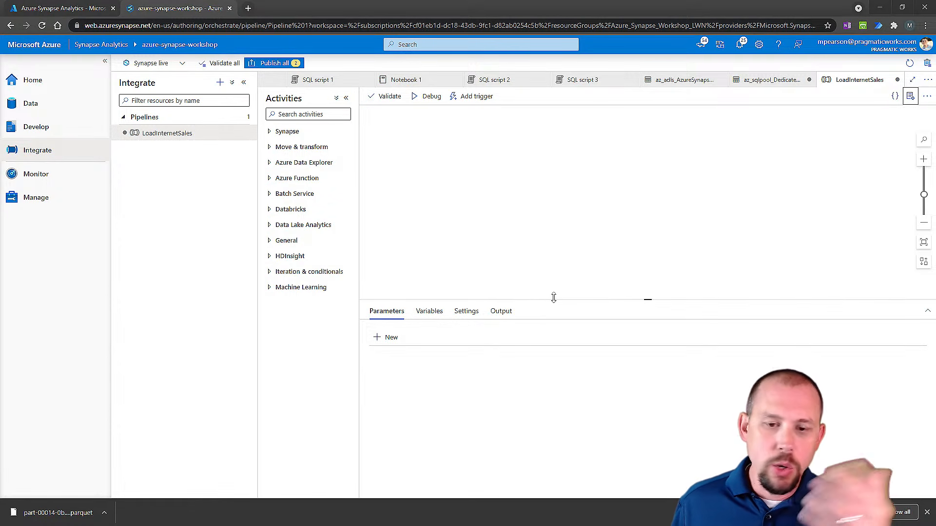
{"action": "left_click_drag", "start_coordinate": [554, 299], "coordinate": [551, 245]}
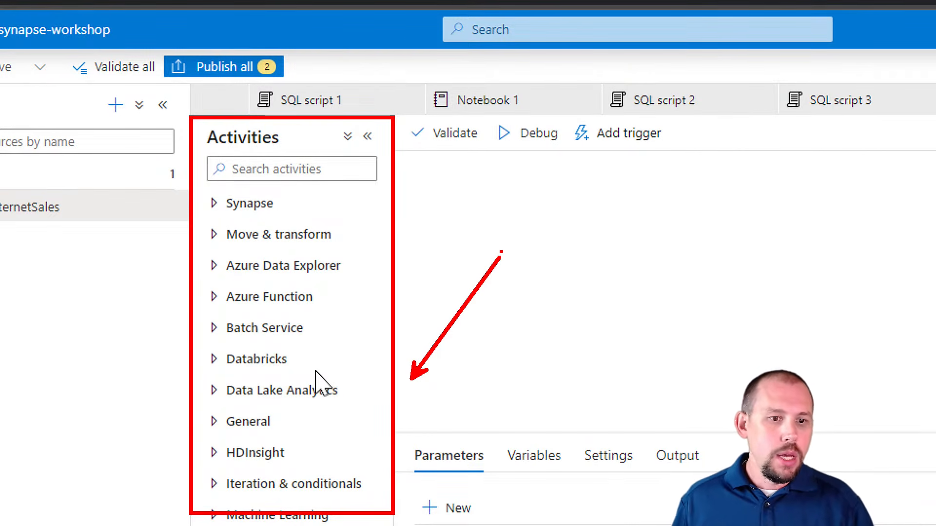
Add a Copy data activity from the Move & transform category to the pipeline canvas and leave it selected.
{"action": "left_click", "coordinate": [212, 241]}
{"action": "left_click_drag", "start_coordinate": [259, 267], "coordinate": [498, 239]}
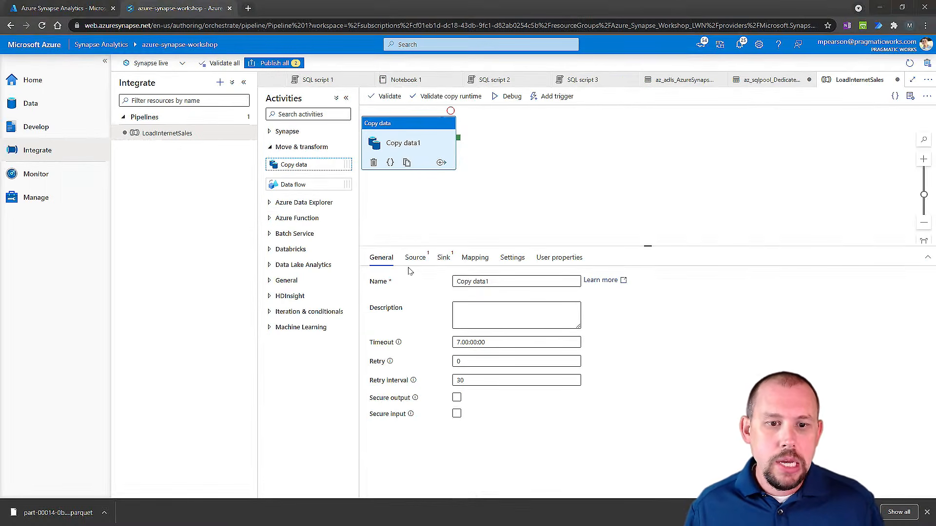
{"action": "left_click", "coordinate": [415, 259]}
{"action": "left_click_drag", "start_coordinate": [459, 251], "coordinate": [474, 202]}
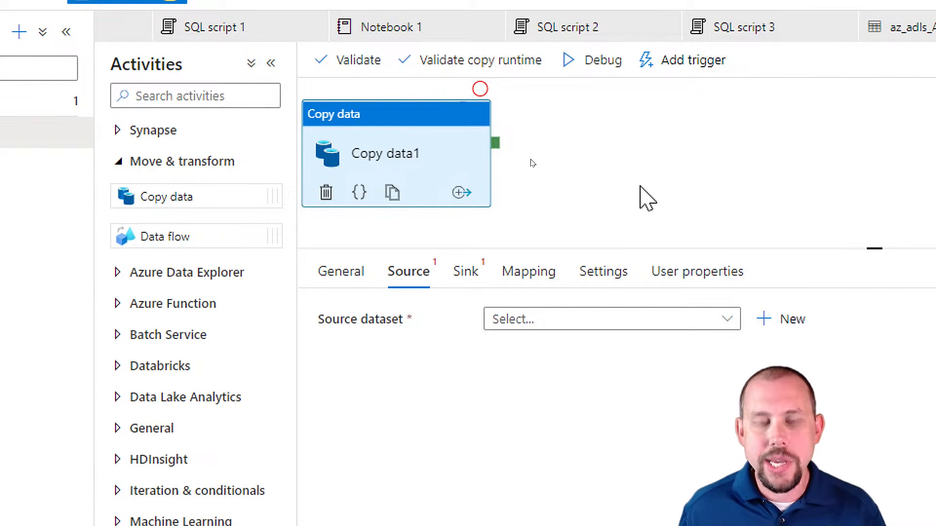
{"action": "left_click", "coordinate": [507, 176]}
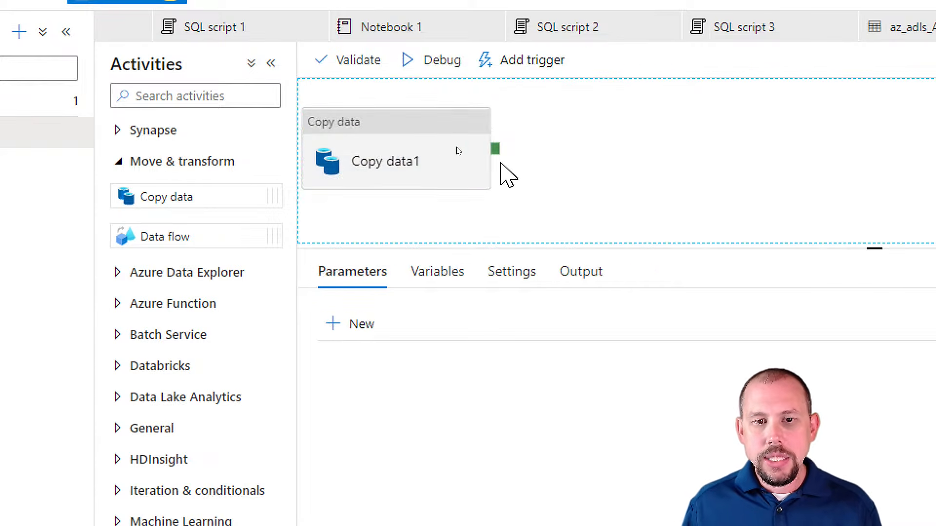
{"action": "left_click", "coordinate": [463, 163]}
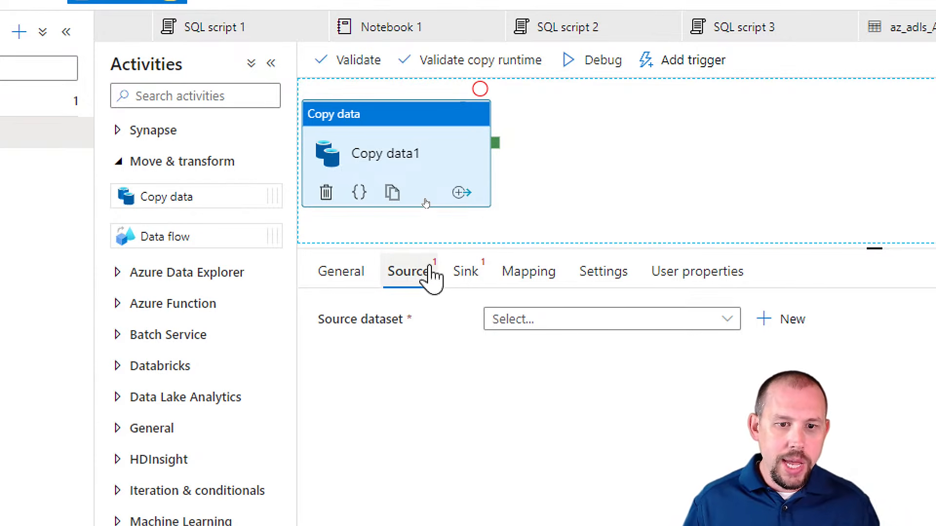
Set the copy activity's source dataset to az_adls_AzureSynapseWorkshop_InternetSales, with File path in dataset as the file path type.
{"action": "left_click", "coordinate": [413, 284]}
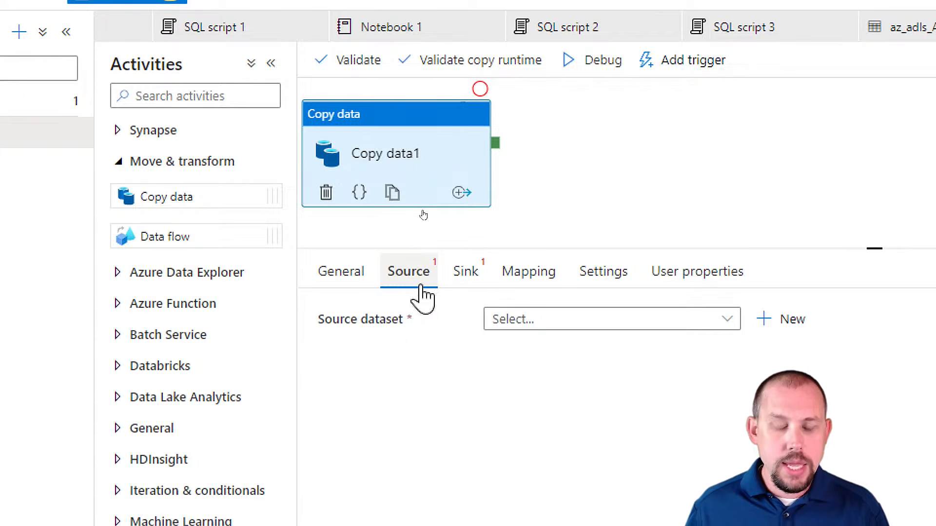
{"action": "left_click", "coordinate": [514, 321]}
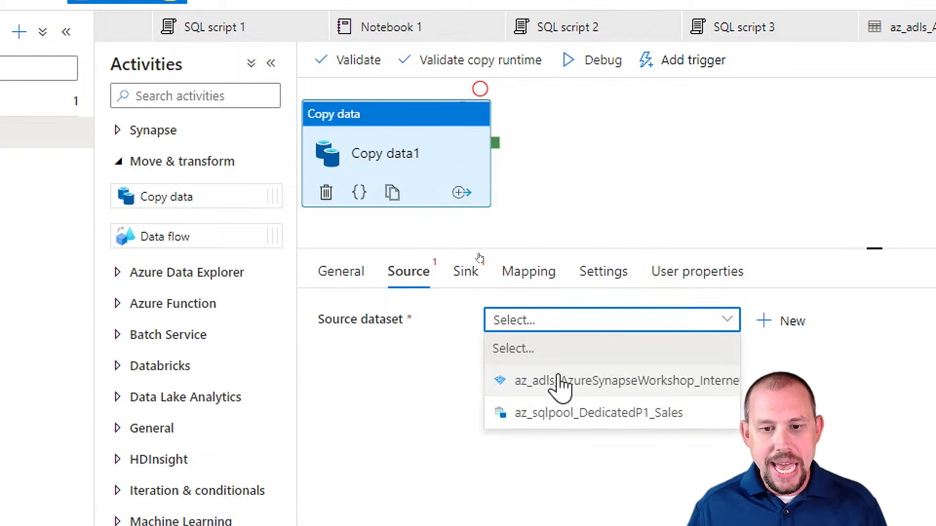
{"action": "left_click", "coordinate": [692, 389]}
{"action": "left_click", "coordinate": [493, 451]}
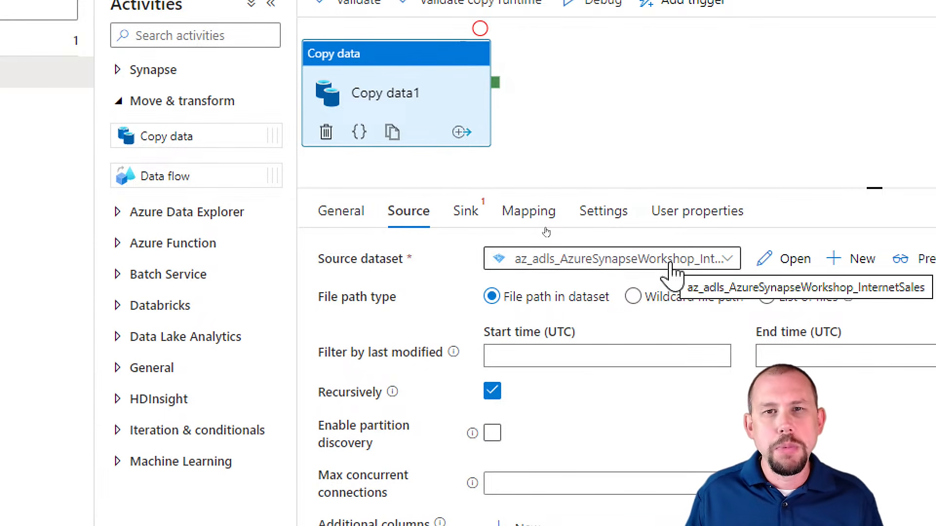
{"action": "left_click", "coordinate": [644, 298]}
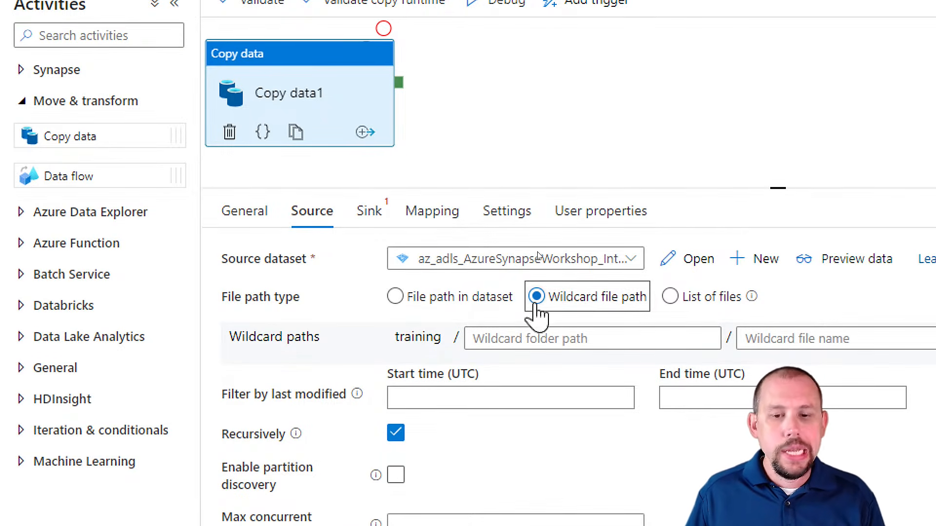
{"action": "left_click", "coordinate": [397, 298]}
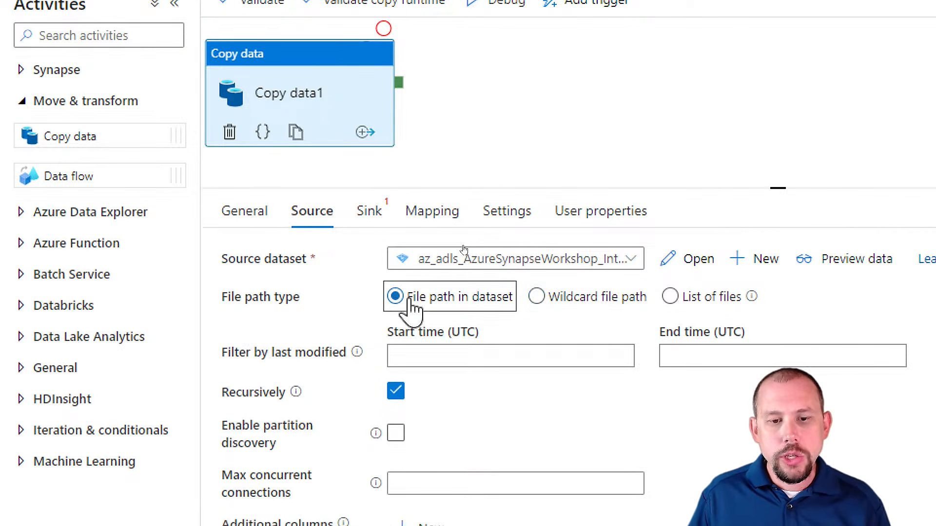
{"action": "scroll", "coordinate": [468, 390], "scroll_direction": "down", "scroll_amount": 2}
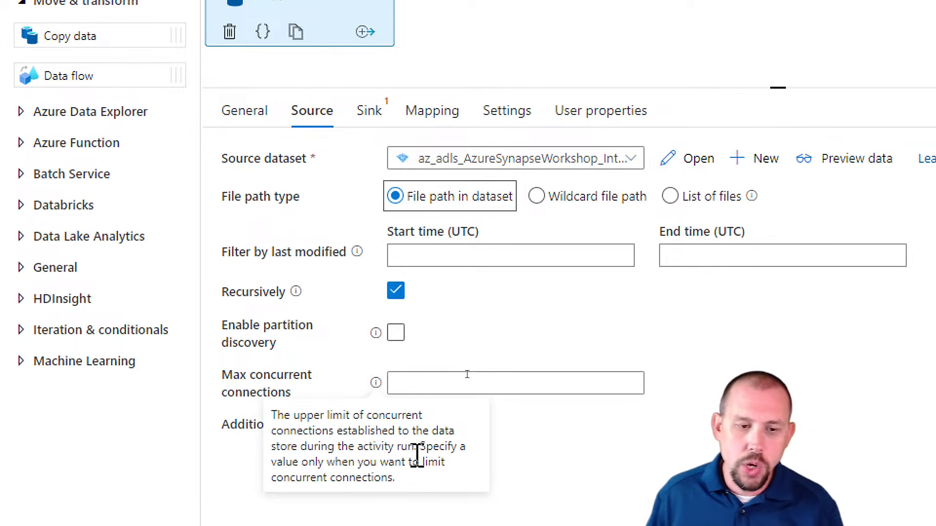
{"action": "scroll", "coordinate": [535, 76], "scroll_direction": "up", "scroll_amount": 2}
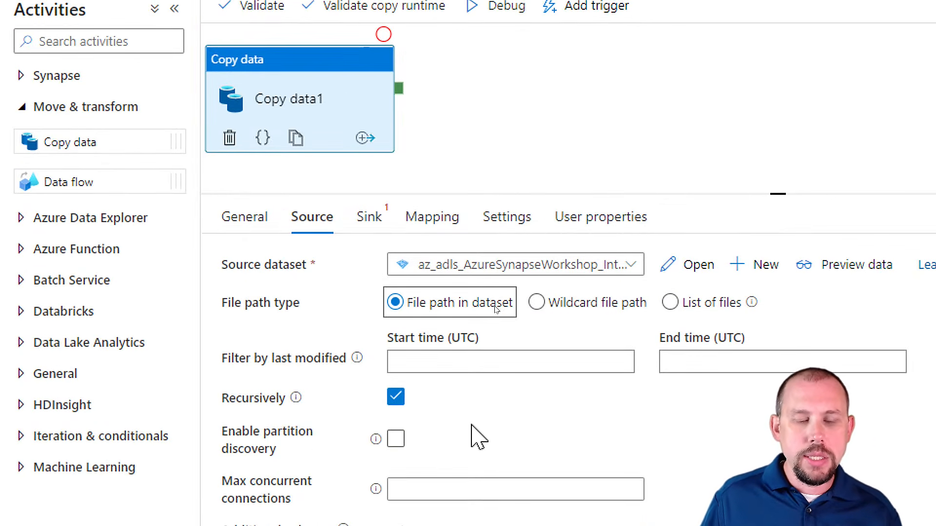
Set the copy activity's sink dataset to az_sqlpool_DedicatedP1_Sales.
{"action": "left_click", "coordinate": [356, 223]}
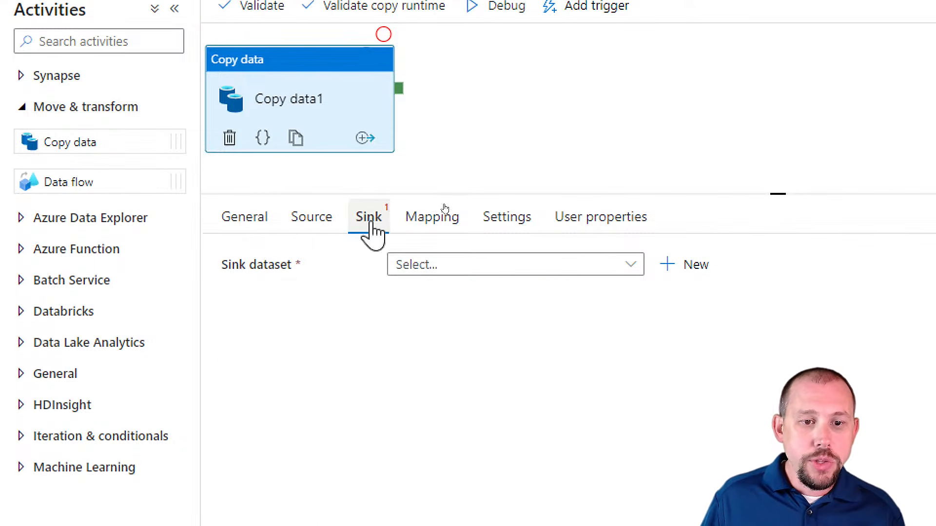
{"action": "left_click", "coordinate": [449, 269]}
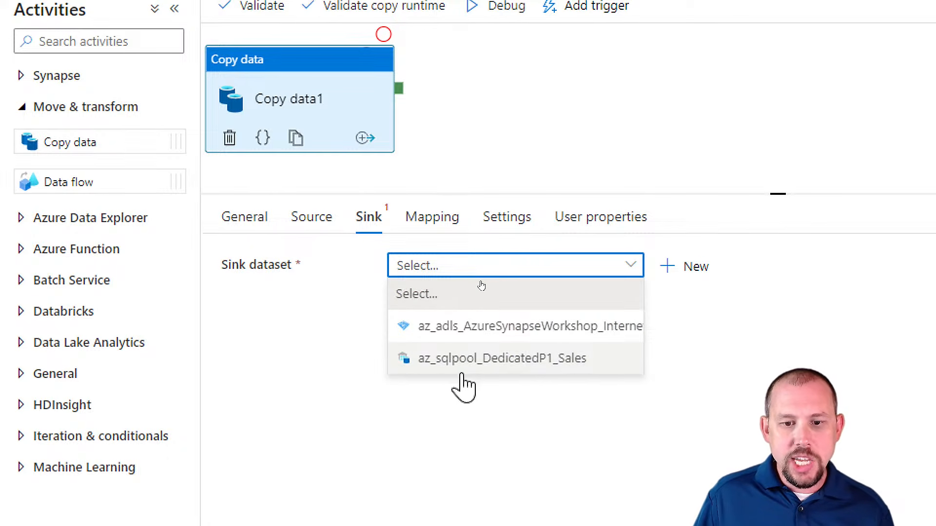
{"action": "left_click", "coordinate": [538, 361]}
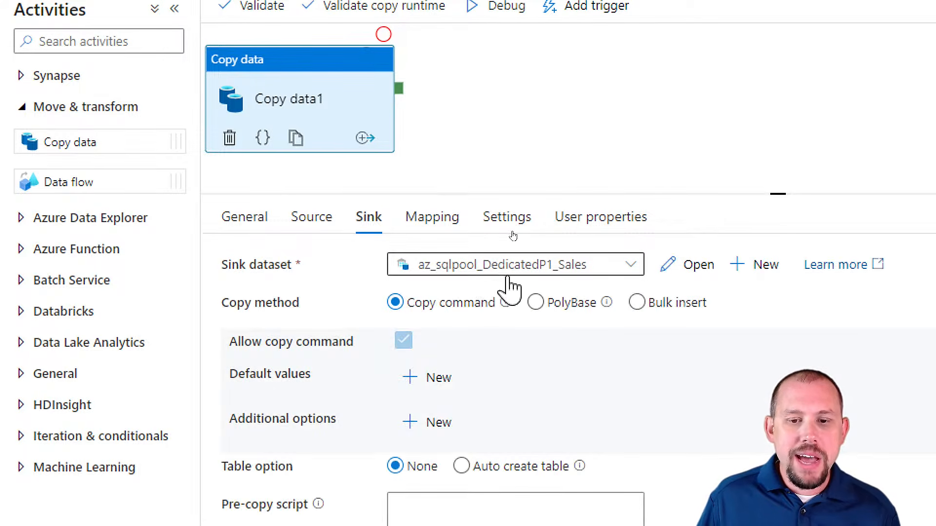
{"action": "left_click", "coordinate": [520, 466]}
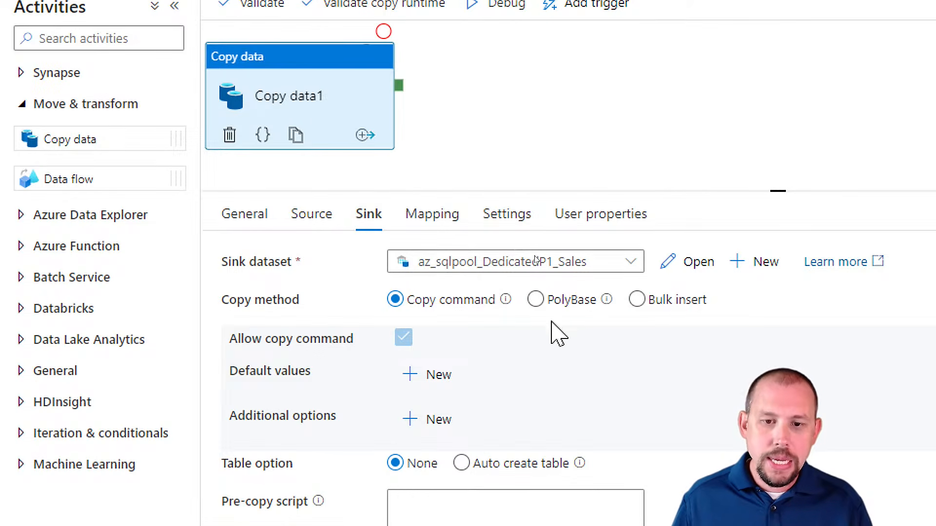
Try the PolyBase copy method for the sink and switch back to Copy command.
{"action": "left_click", "coordinate": [535, 300]}
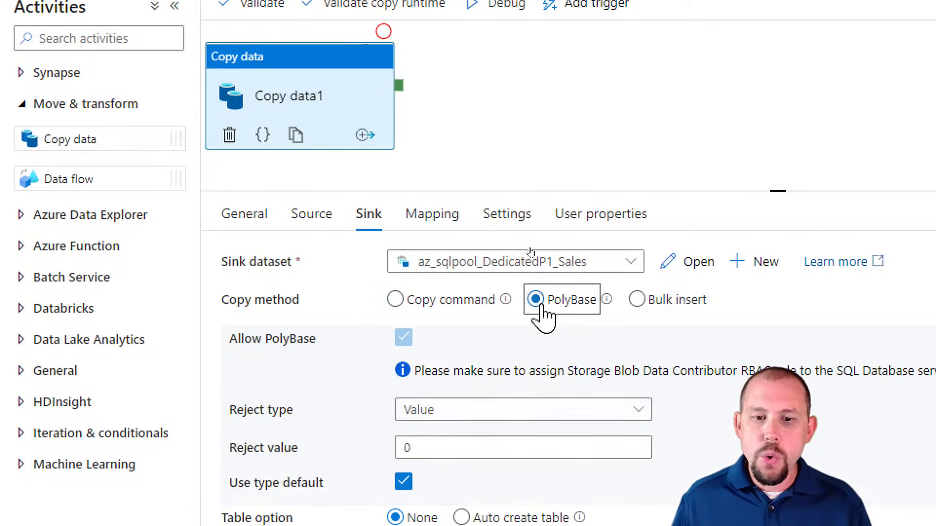
{"action": "left_click", "coordinate": [402, 310]}
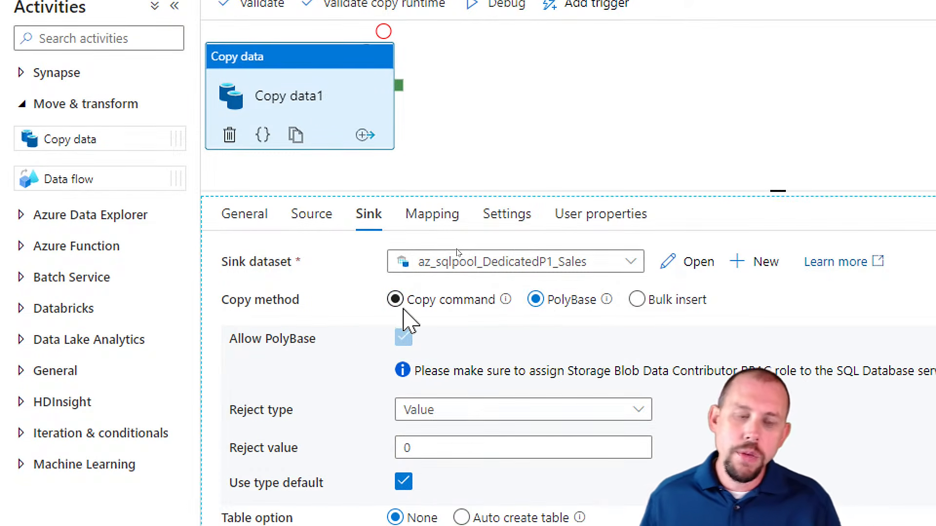
{"action": "left_click", "coordinate": [417, 301]}
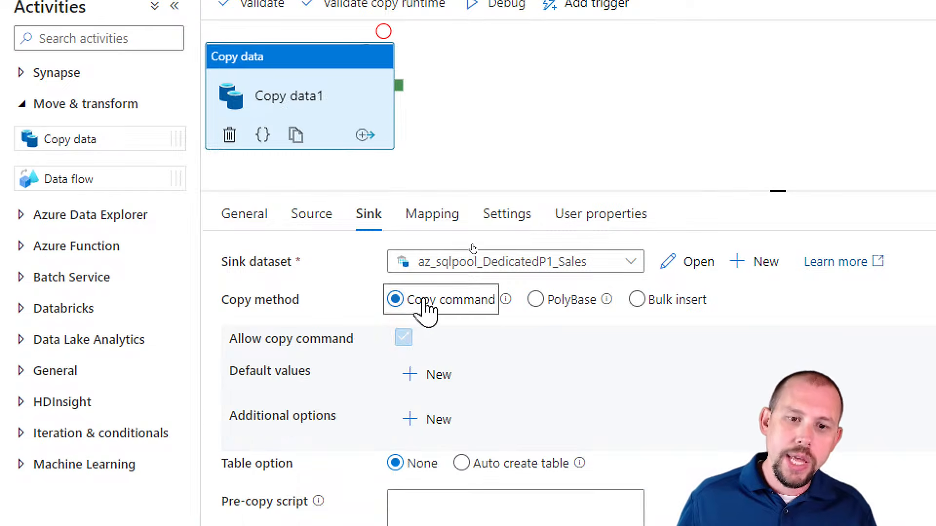
{"action": "mouse_move", "coordinate": [480, 347]}
{"action": "scroll", "coordinate": [476, 474], "scroll_direction": "down", "scroll_amount": 1}
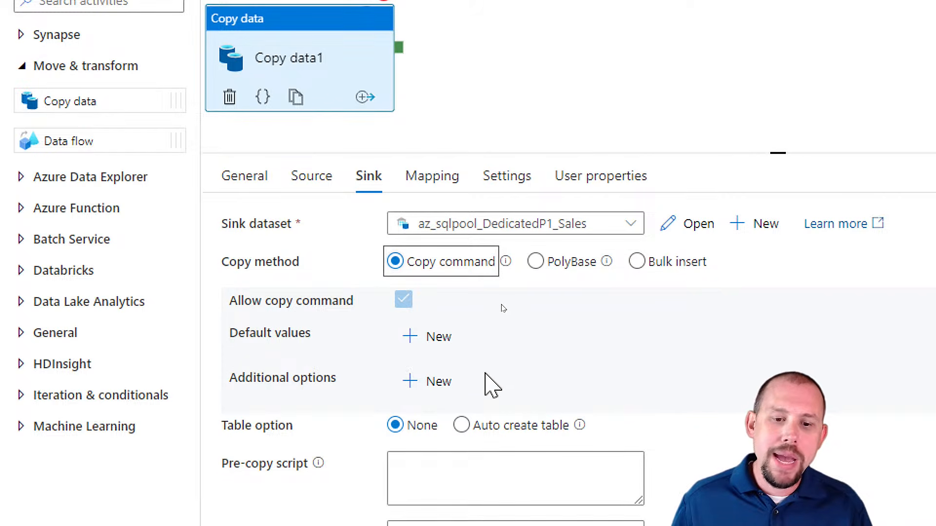
Set the sink's table option to Auto create table and its copy method to PolyBase.
{"action": "left_click", "coordinate": [462, 425]}
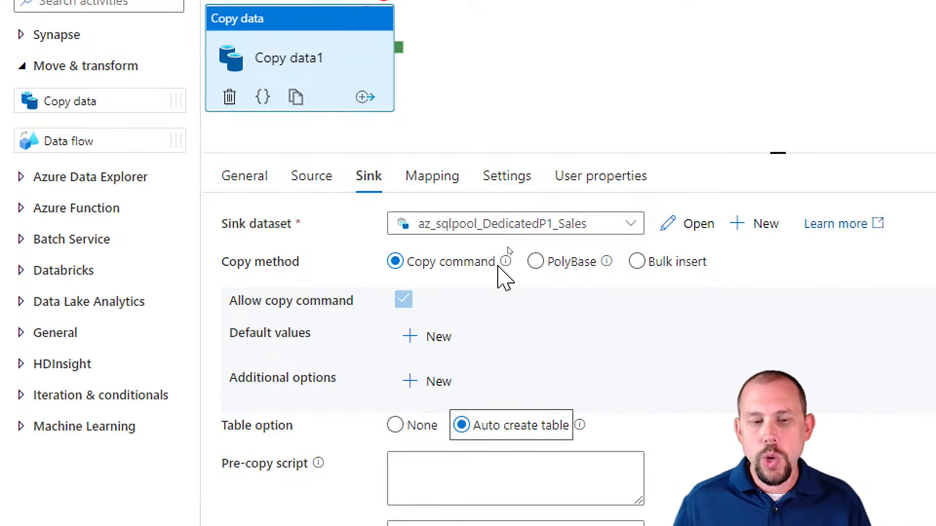
{"action": "left_click", "coordinate": [536, 262]}
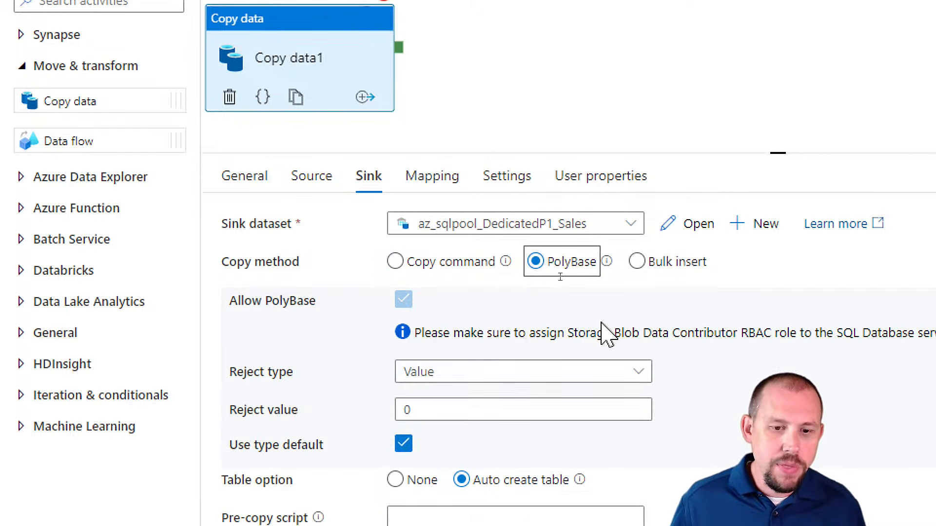
{"action": "scroll", "coordinate": [561, 455], "scroll_direction": "down", "scroll_amount": 2}
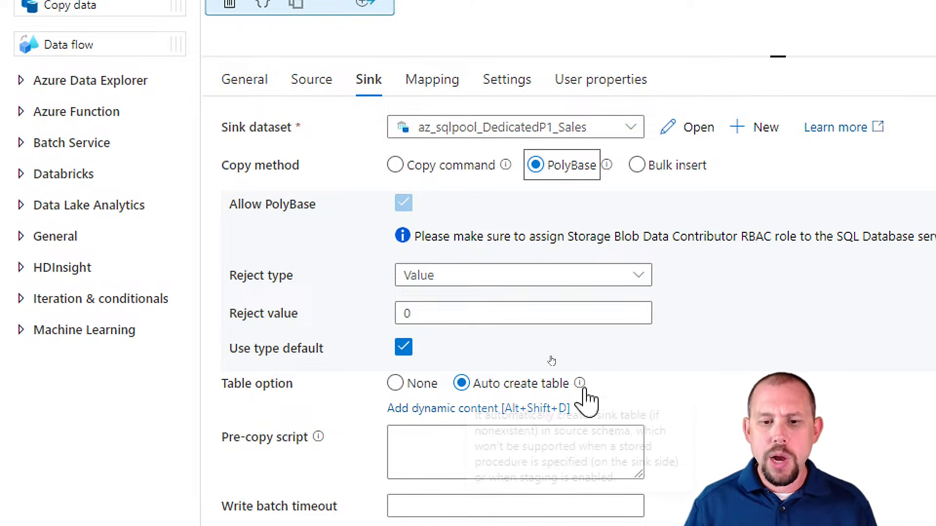
{"action": "mouse_move", "coordinate": [578, 384]}
Enter TRUNCATE TABLE InternetSales as the sink's pre-copy script.
{"action": "left_click", "coordinate": [451, 450]}
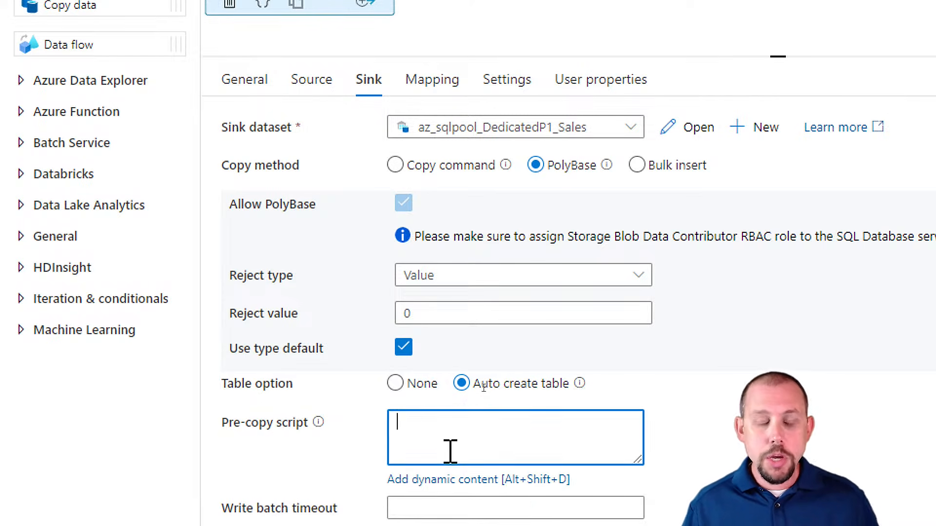
{"action": "type", "text": "TRUNCATE TAB"}
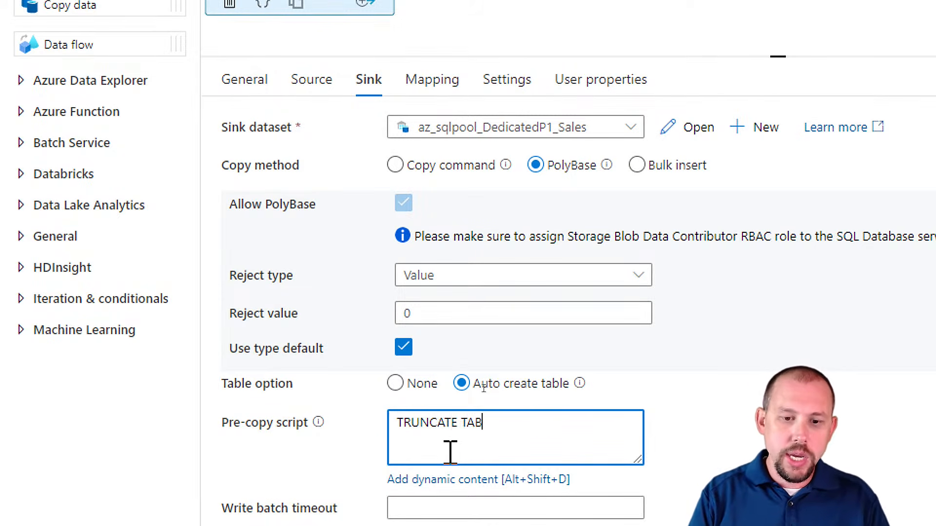
{"action": "type", "text": "LE INTE"}
{"action": "key", "text": "BackSpace"}
{"action": "key", "text": "BackSpace"}
{"action": "key", "text": "BackSpace"}
{"action": "key", "text": "BackSpace"}
{"action": "type", "text": "OII"}
{"action": "type", "text": "N"}
{"action": "key", "text": "BackSpace"}
{"action": "key", "text": "BackSpace"}
{"action": "type", "text": "InternetS"}
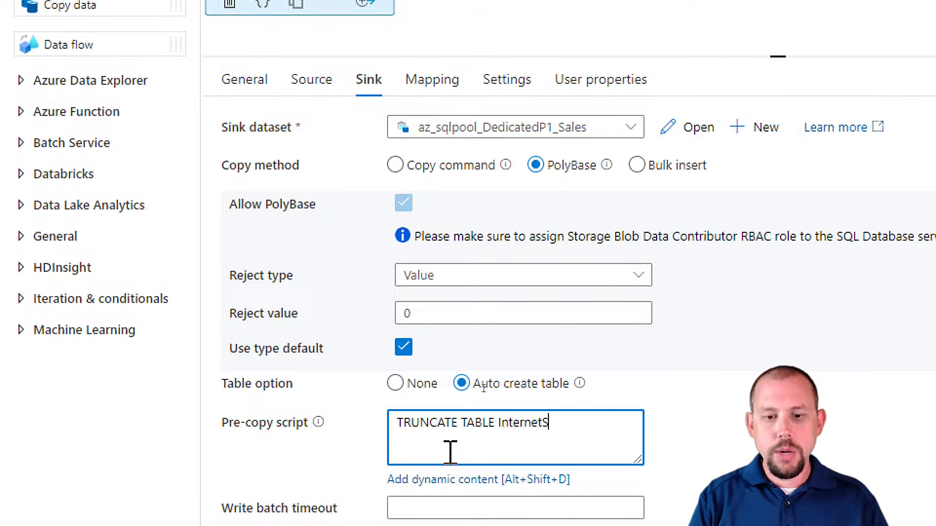
{"action": "type", "text": "ales"}
Replace the pre-copy script with DROP TABLE INTERNETSALES, and clear the script again.
{"action": "key", "text": "ctrl+shift+Left"}
{"action": "key", "text": "ctrl+shift+Left"}
{"action": "key", "text": "ctrl+shift+Left"}
{"action": "type", "text": "DROP TABLE INTERNE"}
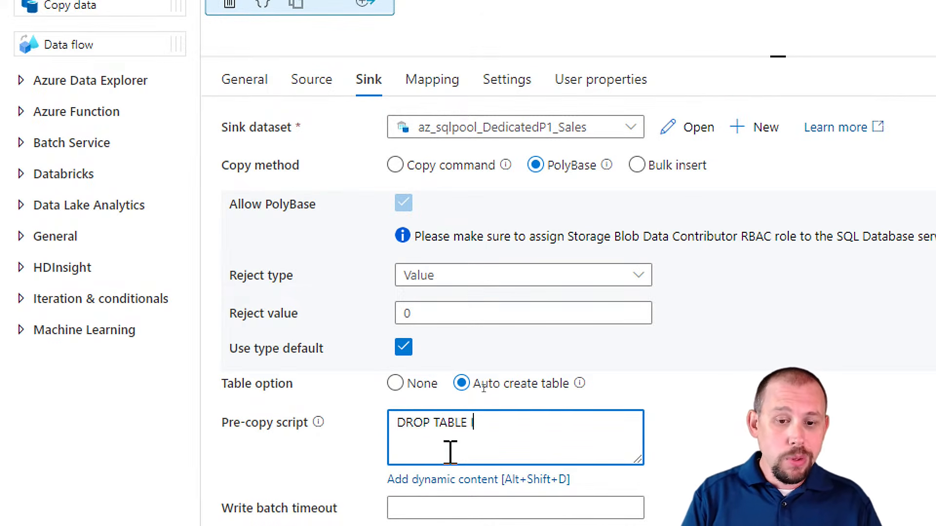
{"action": "type", "text": "TSALES"}
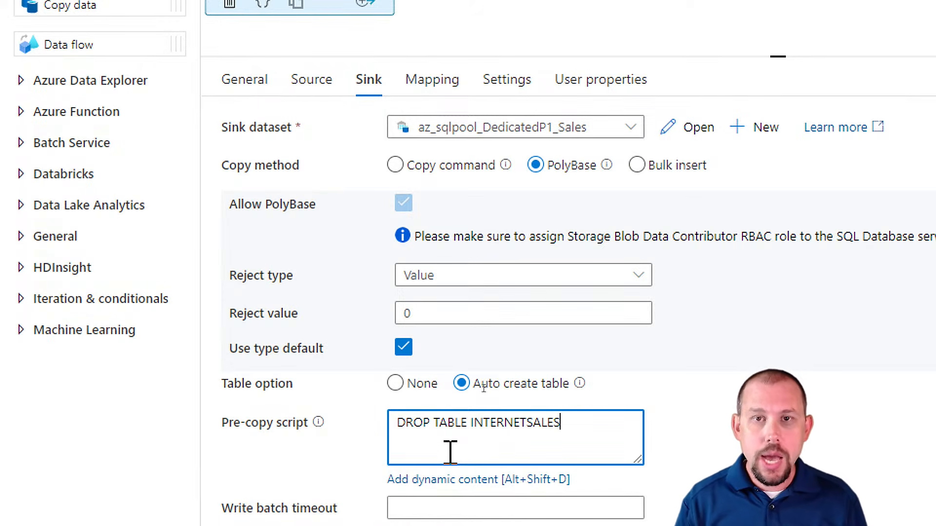
{"action": "key", "text": "ctrl+a"}
{"action": "key", "text": "BackSpace"}
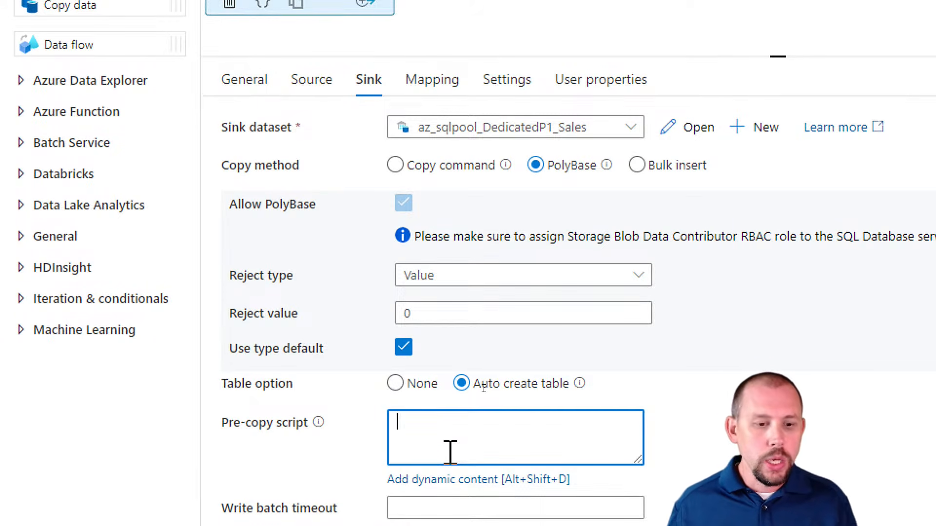
Review the remaining sink options and open the copy activity's mapping settings.
{"action": "scroll", "coordinate": [512, 476], "scroll_direction": "down", "scroll_amount": 5}
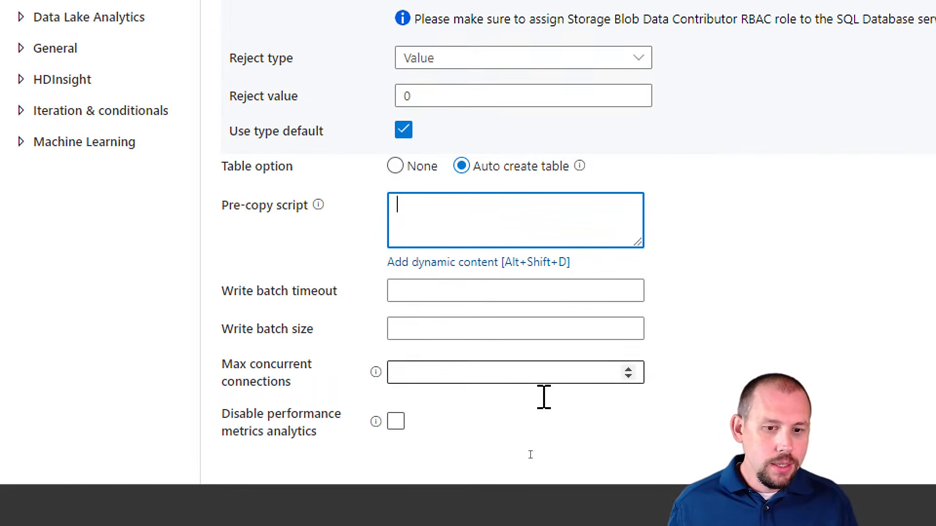
{"action": "scroll", "coordinate": [531, 458], "scroll_direction": "up", "scroll_amount": 1}
{"action": "scroll", "coordinate": [536, 324], "scroll_direction": "up", "scroll_amount": 5}
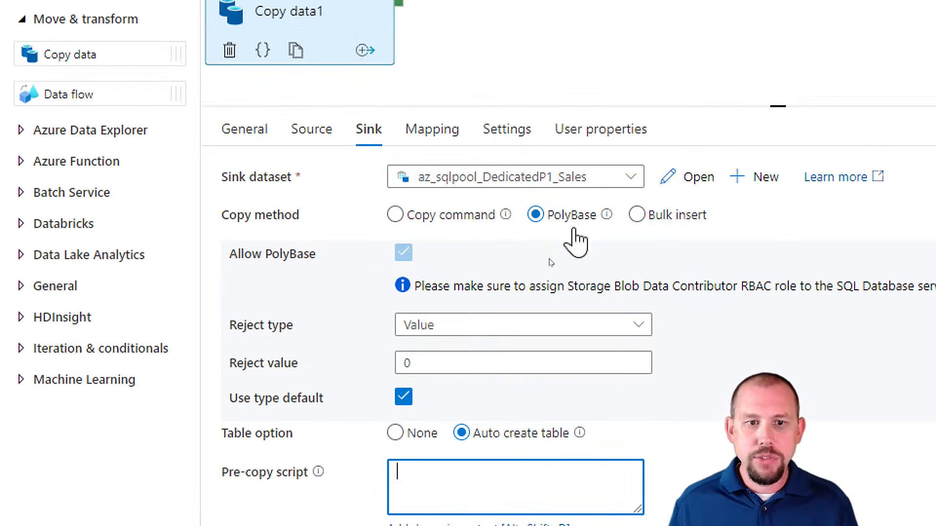
{"action": "left_click", "coordinate": [428, 133]}
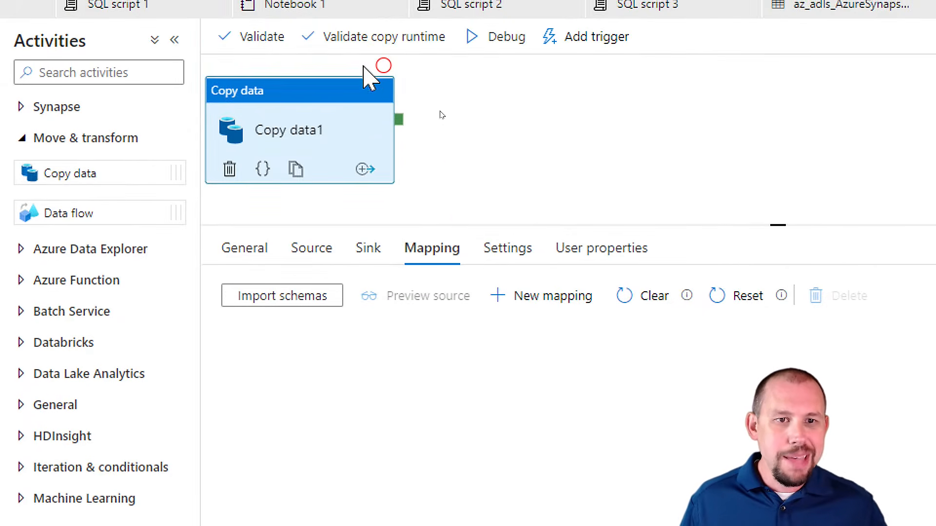
Look at the pipeline's trigger options and its run output.
{"action": "left_click_drag", "start_coordinate": [350, 93], "coordinate": [424, 104]}
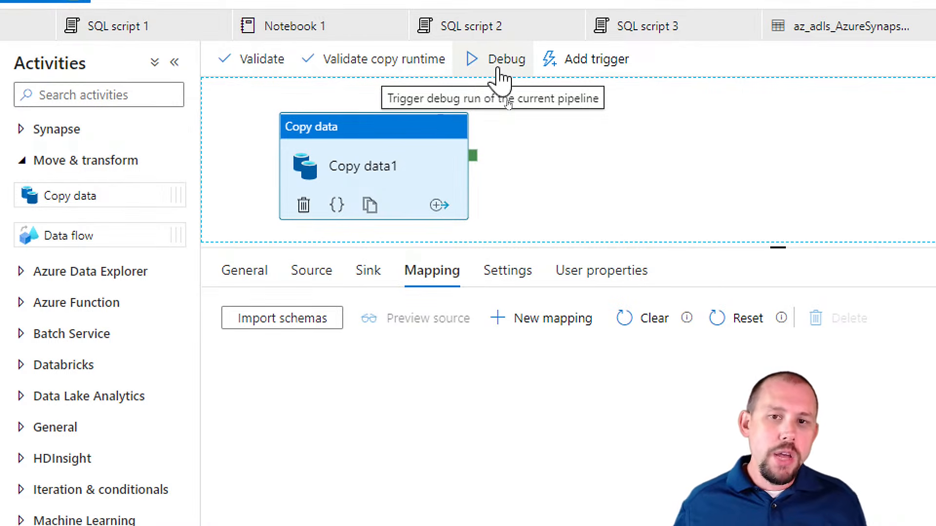
{"action": "left_click", "coordinate": [585, 60]}
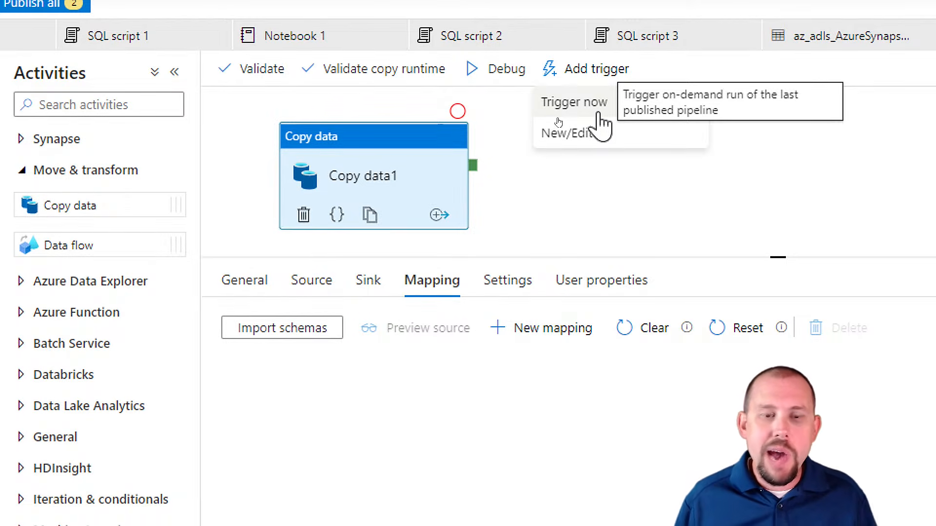
{"action": "key", "text": "Escape"}
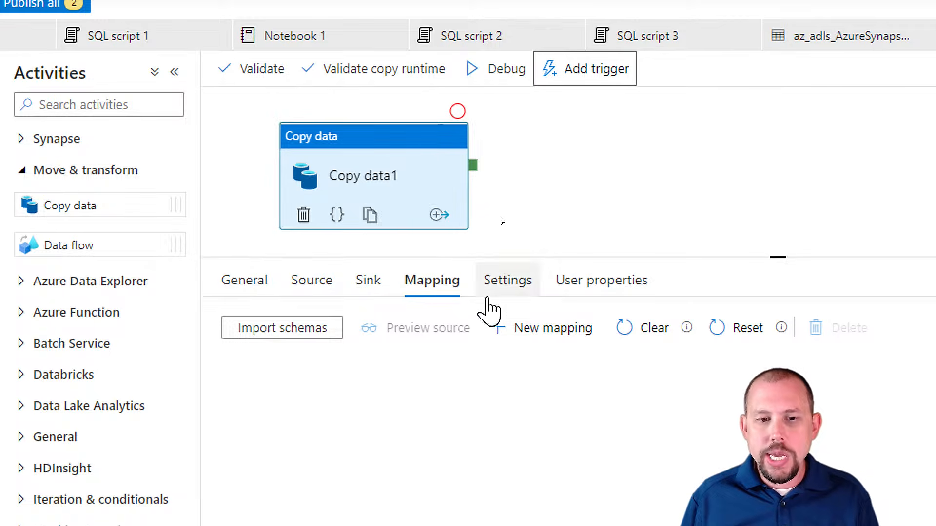
{"action": "left_click", "coordinate": [507, 243]}
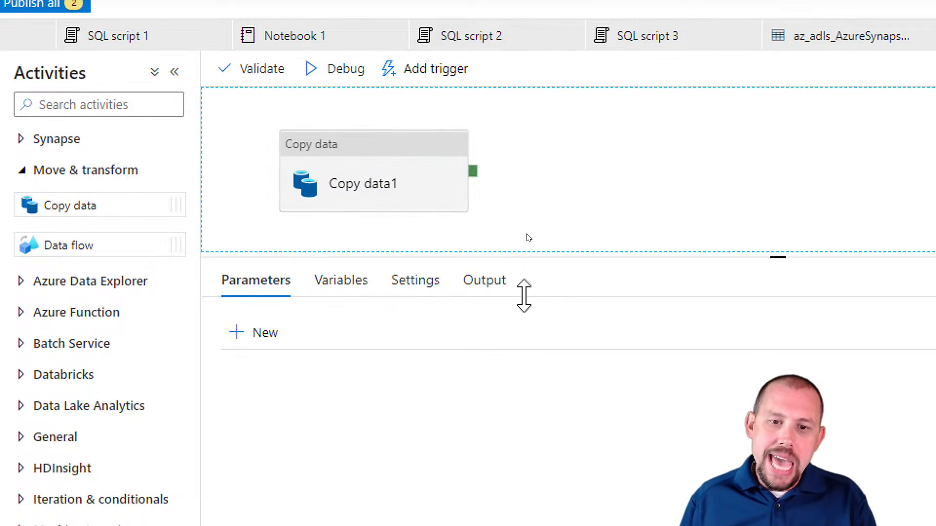
{"action": "left_click", "coordinate": [498, 303]}
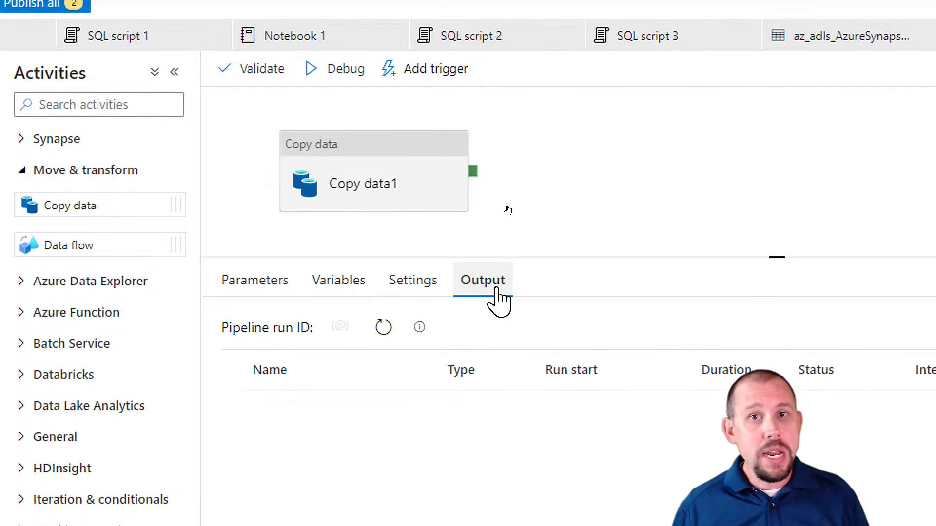
{"action": "left_click", "coordinate": [519, 202]}
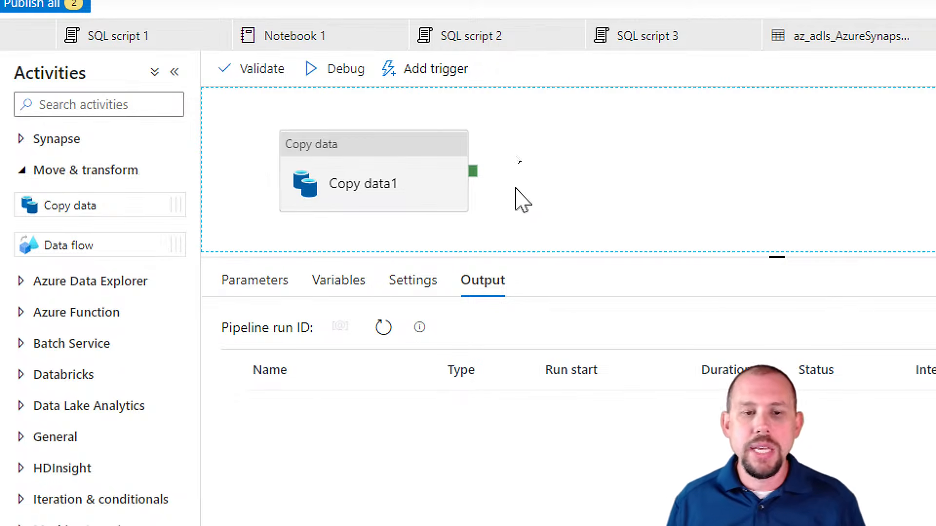
Select the Copy data1 activity, adjust its place in the pipeline and enlarge the design canvas.
{"action": "left_click", "coordinate": [385, 160]}
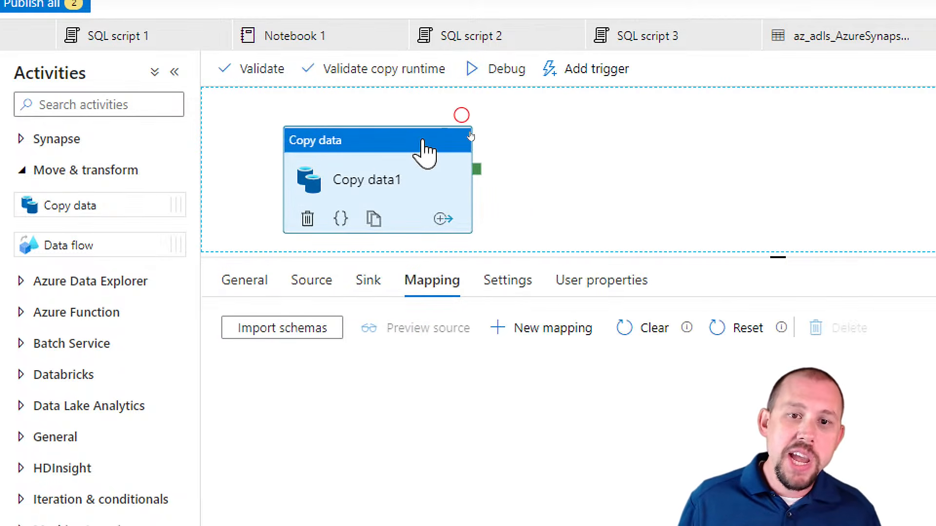
{"action": "left_click_drag", "start_coordinate": [424, 151], "coordinate": [402, 146]}
{"action": "left_click_drag", "start_coordinate": [521, 261], "coordinate": [522, 334]}
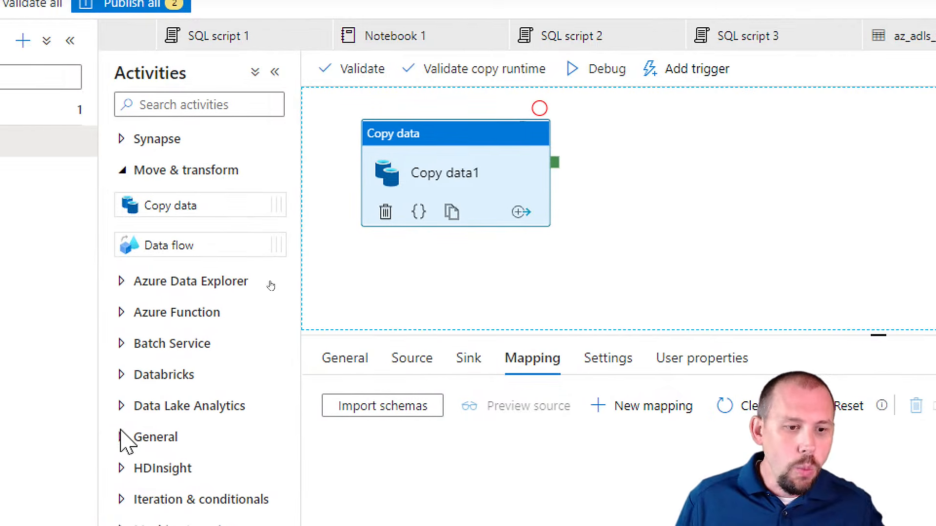
Add a Wait activity from the General activities beside Copy data1 and place a duplicate of it beyond the original.
{"action": "left_click", "coordinate": [122, 352]}
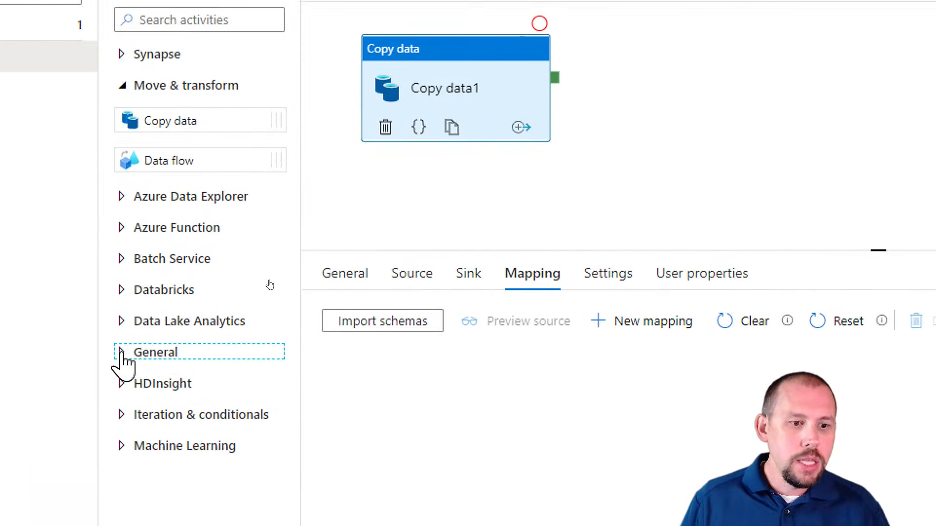
{"action": "scroll", "coordinate": [219, 392], "scroll_direction": "down", "scroll_amount": 3}
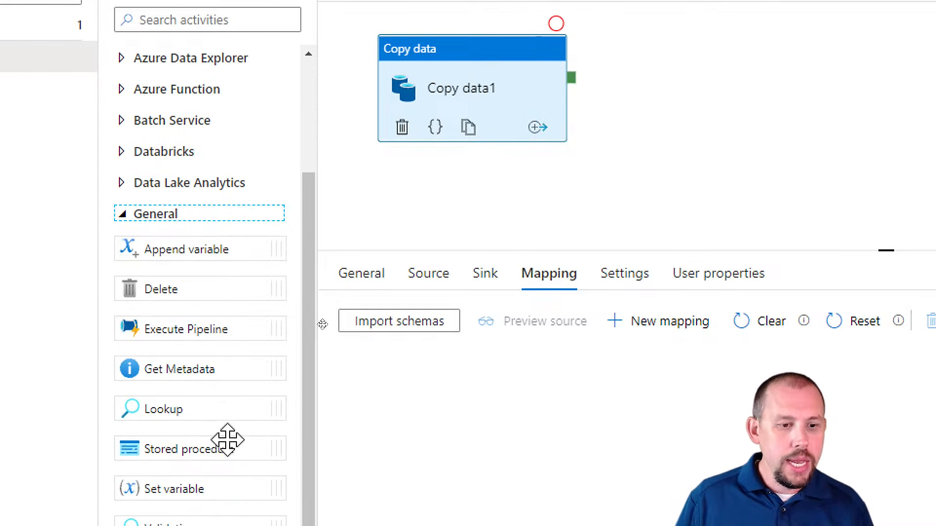
{"action": "left_click_drag", "start_coordinate": [130, 455], "coordinate": [677, 95]}
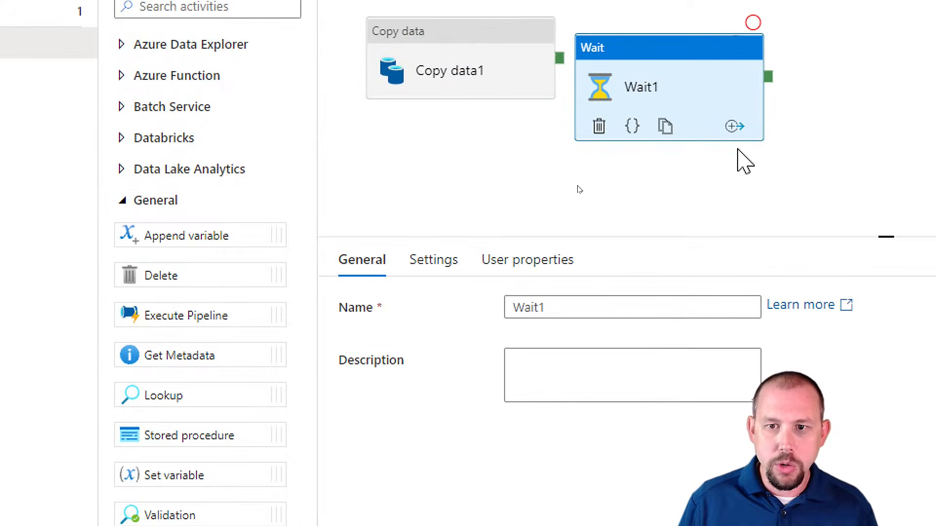
{"action": "left_click", "coordinate": [666, 124]}
{"action": "left_click_drag", "start_coordinate": [682, 175], "coordinate": [872, 53]}
Link Copy data1's success output to Wait1 and place Wait1_copy1 below Wait1.
{"action": "left_click", "coordinate": [663, 84]}
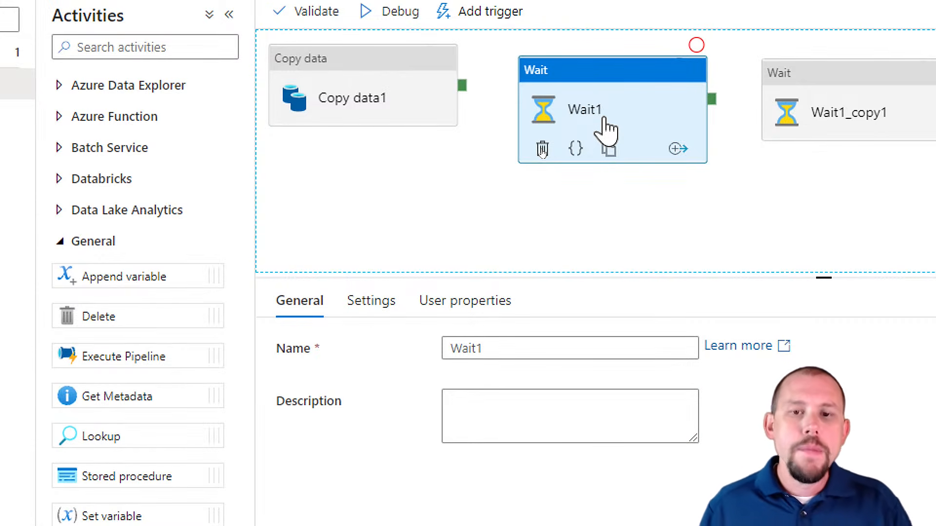
{"action": "left_click_drag", "start_coordinate": [463, 88], "coordinate": [683, 131]}
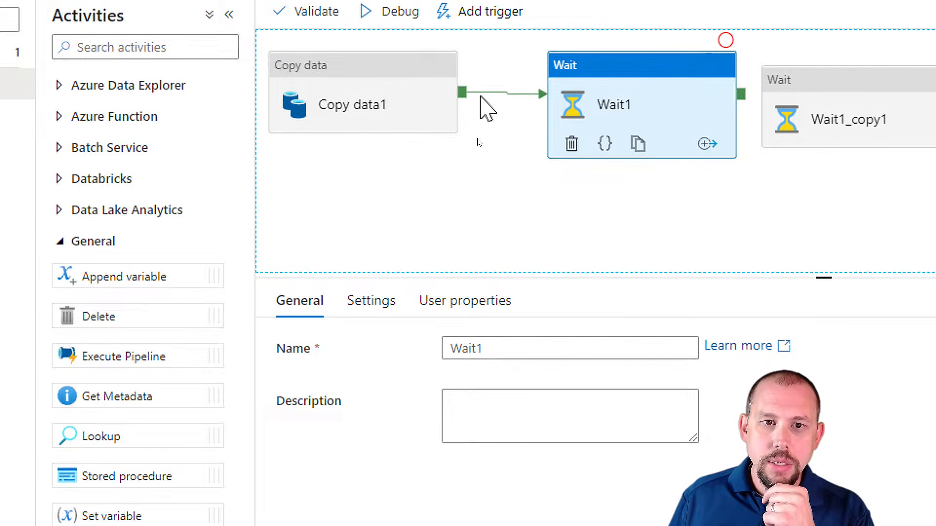
{"action": "left_click_drag", "start_coordinate": [814, 115], "coordinate": [630, 209]}
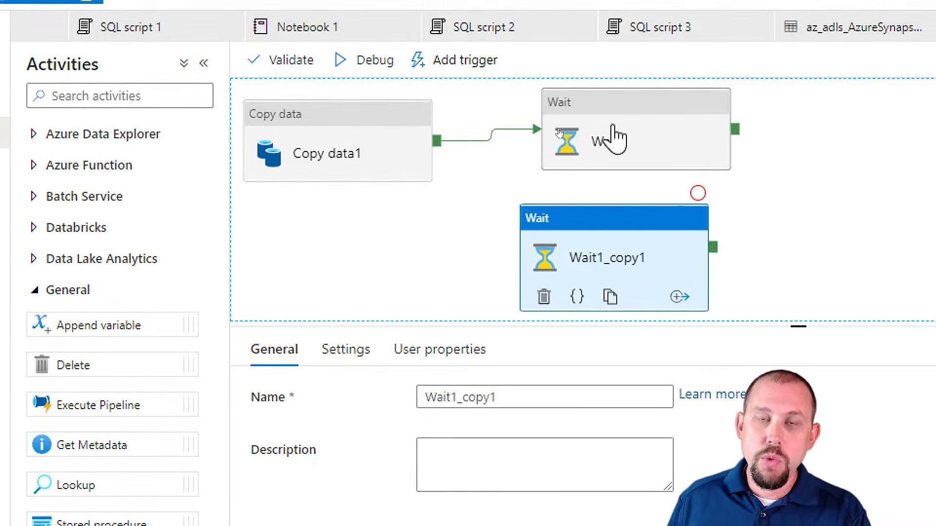
Add a Failure output to Copy data1, link it to Wait1_copy1 and tidy the position of Wait1.
{"action": "left_click", "coordinate": [388, 168]}
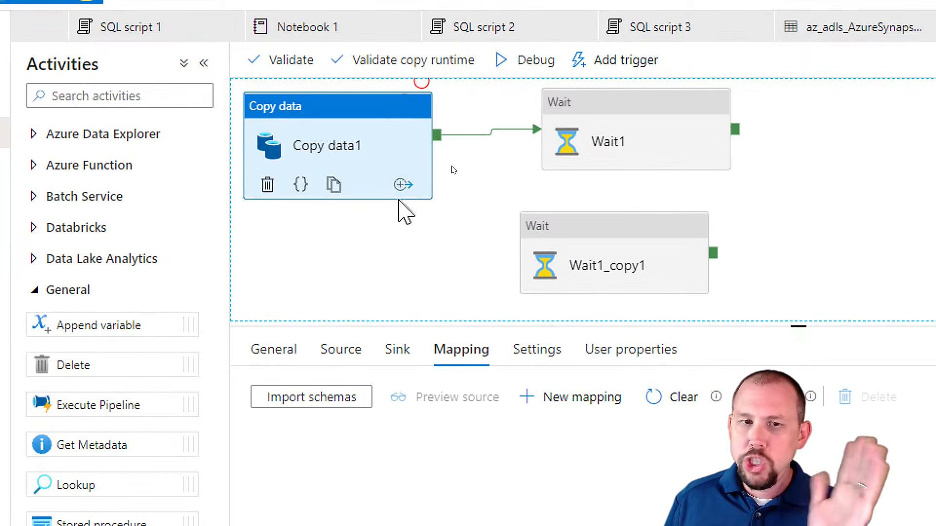
{"action": "left_click", "coordinate": [401, 184]}
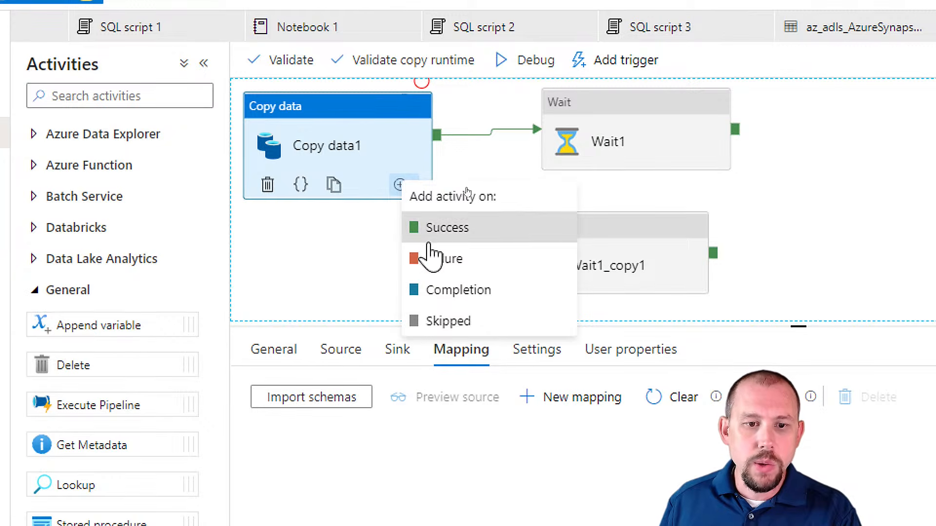
{"action": "left_click", "coordinate": [438, 259]}
{"action": "left_click_drag", "start_coordinate": [437, 143], "coordinate": [587, 234]}
{"action": "mouse_move", "coordinate": [575, 144]}
{"action": "left_mouse_down"}
{"action": "mouse_move", "coordinate": [591, 142]}
{"action": "mouse_move", "coordinate": [557, 140]}
{"action": "left_mouse_up"}
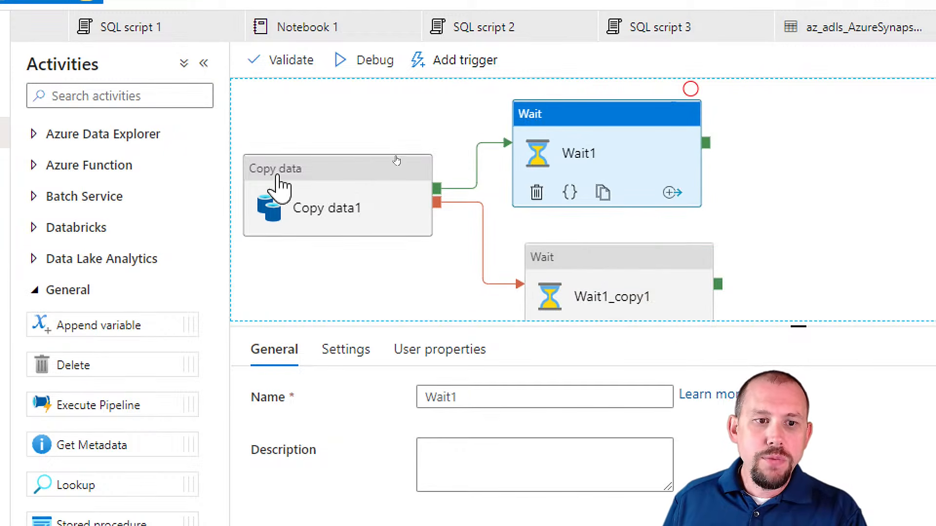
Set a breakpoint on Copy data1 and start a debug run of the pipeline.
{"action": "left_click", "coordinate": [276, 175]}
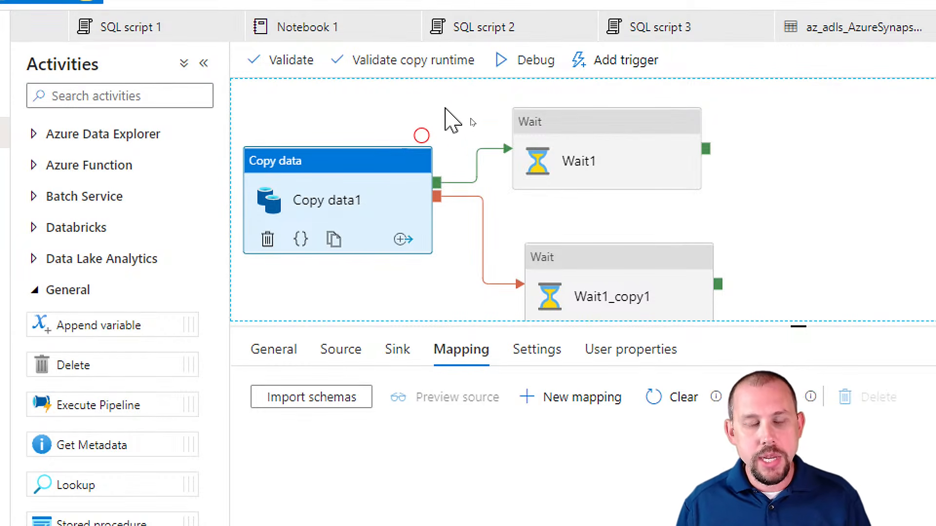
{"action": "left_click", "coordinate": [427, 157]}
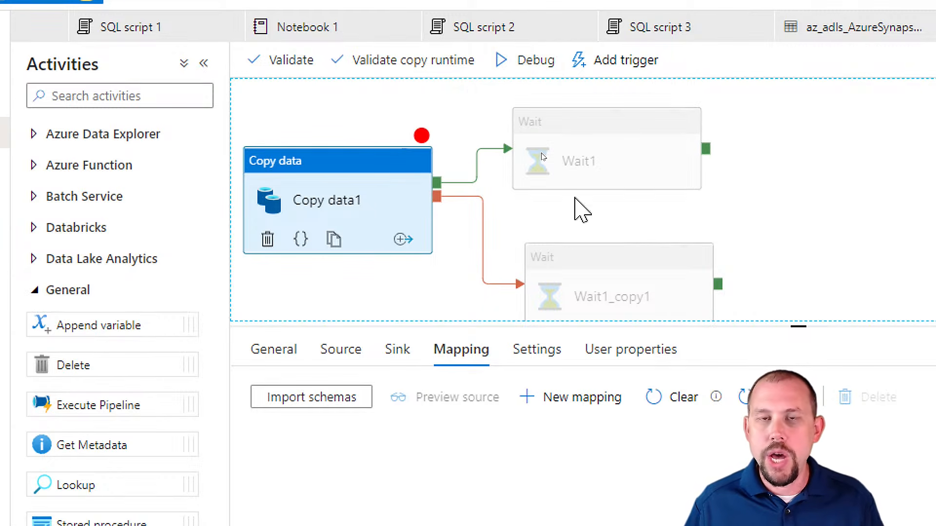
{"action": "left_click", "coordinate": [550, 75]}
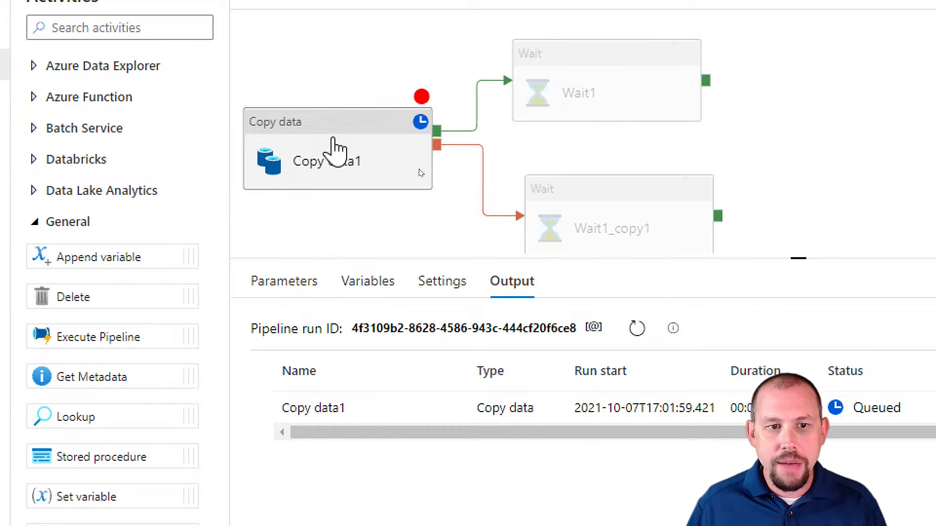
Check the Copy data1 run in the pipeline output and refresh its status.
{"action": "left_click", "coordinate": [378, 161]}
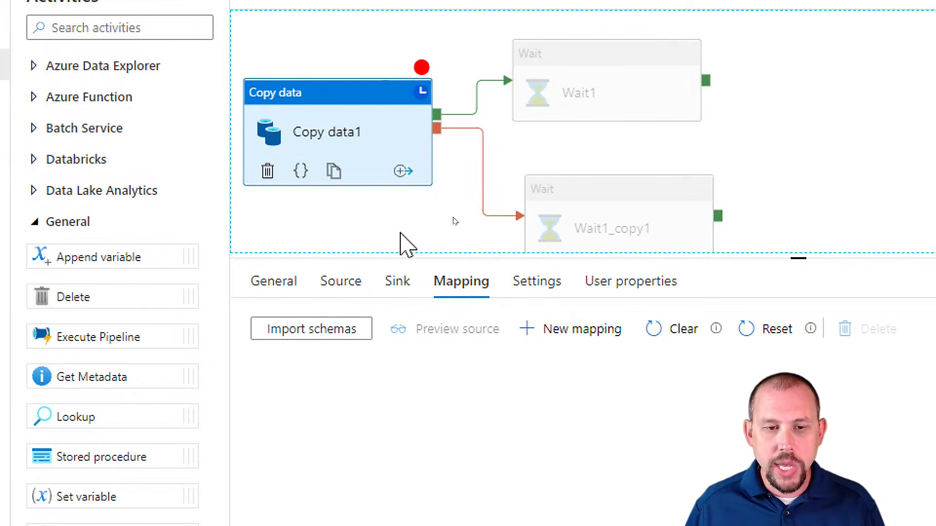
{"action": "left_click", "coordinate": [381, 227]}
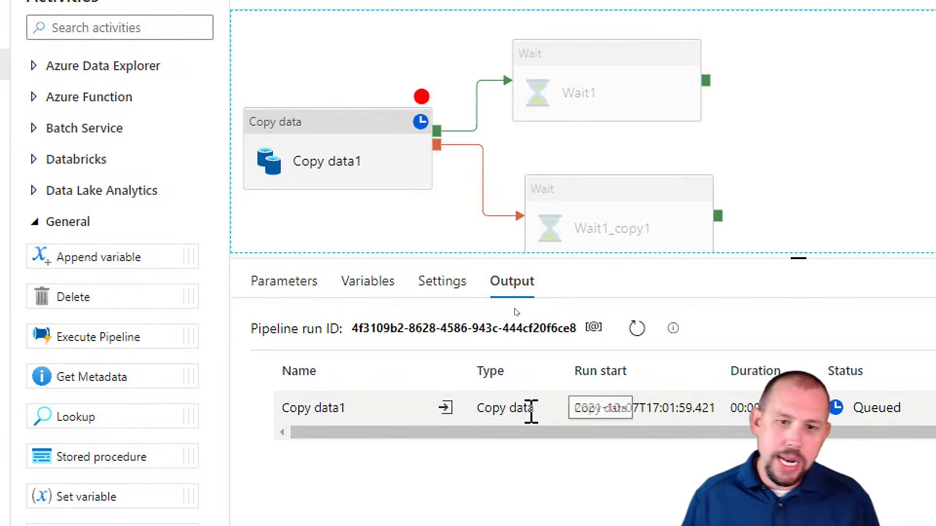
{"action": "left_click", "coordinate": [637, 331]}
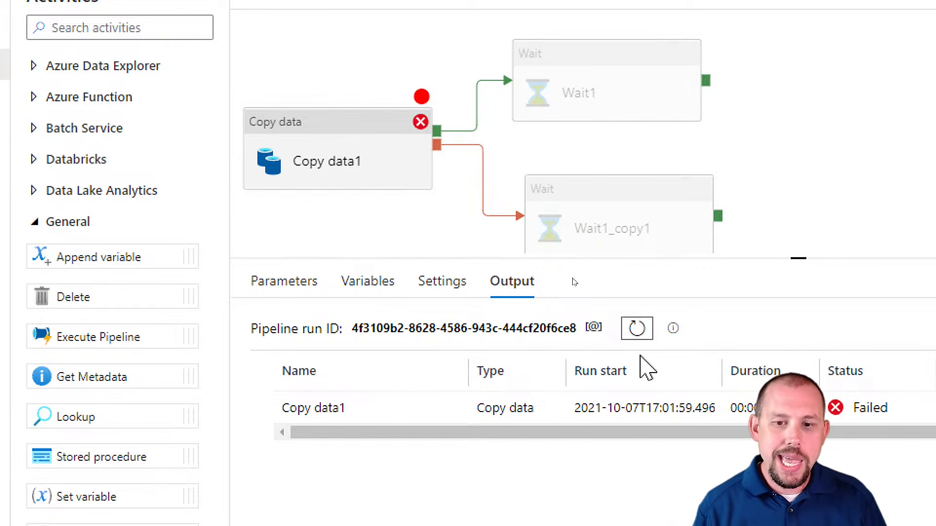
Open the error details of the Copy data1 run, enlarge them to full size and read the message.
{"action": "mouse_move", "coordinate": [486, 432]}
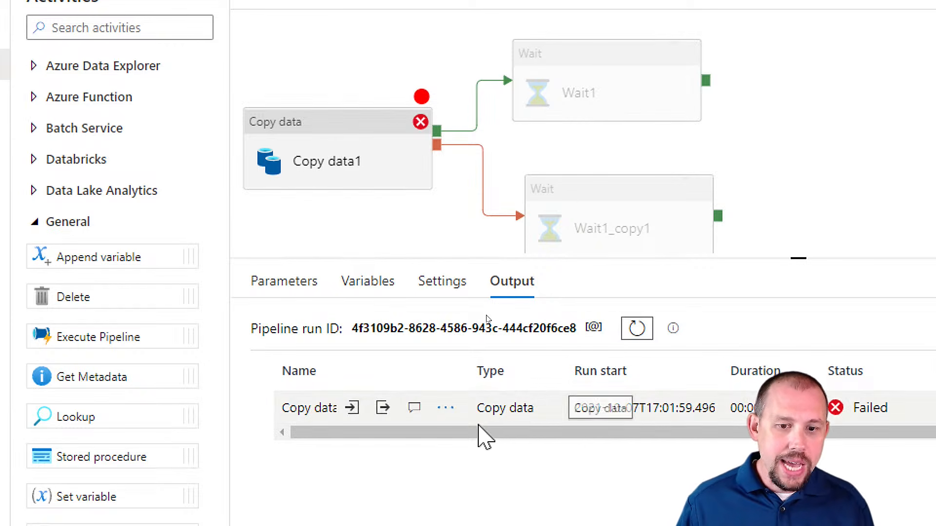
{"action": "left_click", "coordinate": [414, 408]}
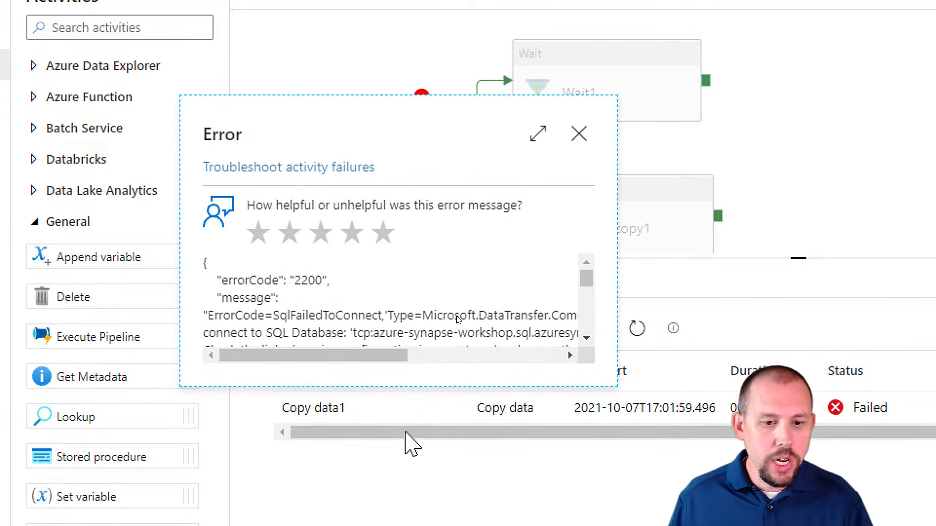
{"action": "left_click", "coordinate": [539, 135]}
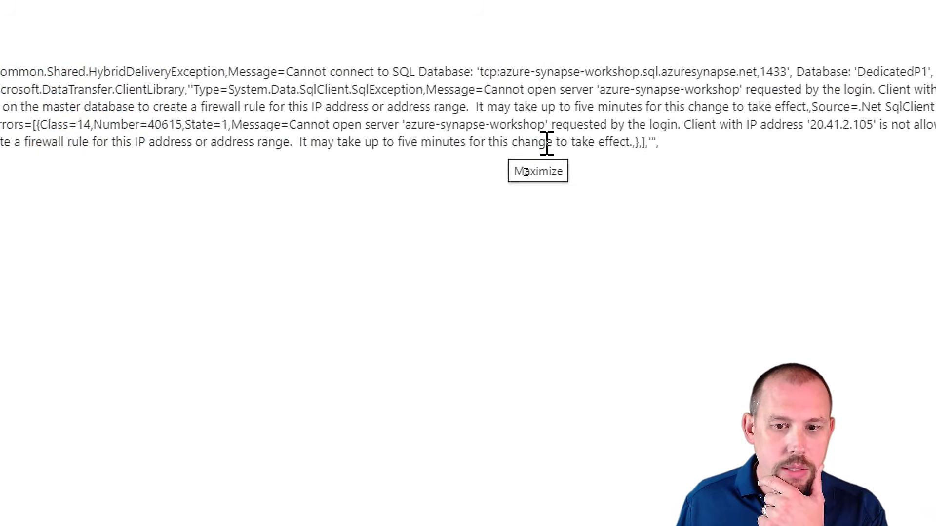
{"action": "scroll", "coordinate": [220, 142], "scroll_direction": "left", "scroll_amount": 2}
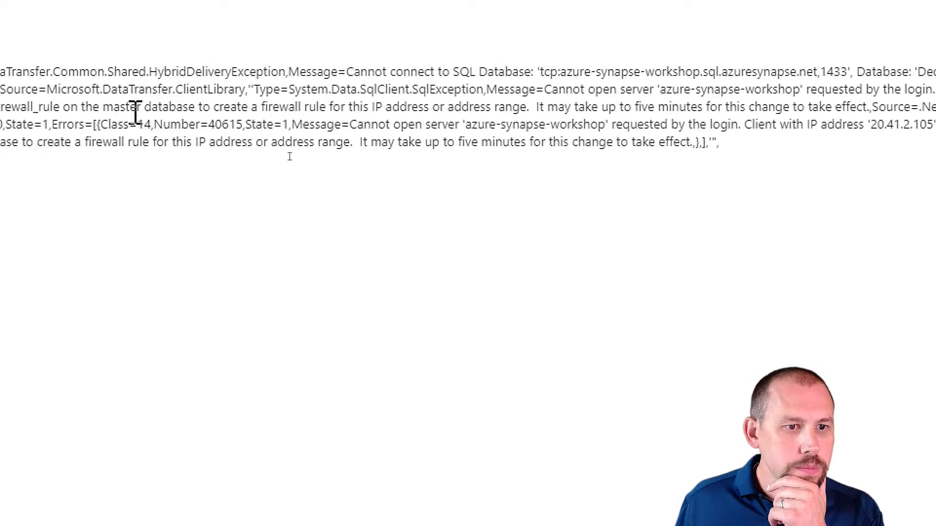
{"action": "scroll", "coordinate": [283, 154], "scroll_direction": "left", "scroll_amount": 2}
{"action": "mouse_move", "coordinate": [122, 107]}
{"action": "left_mouse_down"}
{"action": "mouse_move", "coordinate": [120, 124]}
{"action": "mouse_move", "coordinate": [131, 107]}
{"action": "left_mouse_up"}
{"action": "left_click", "coordinate": [255, 97]}
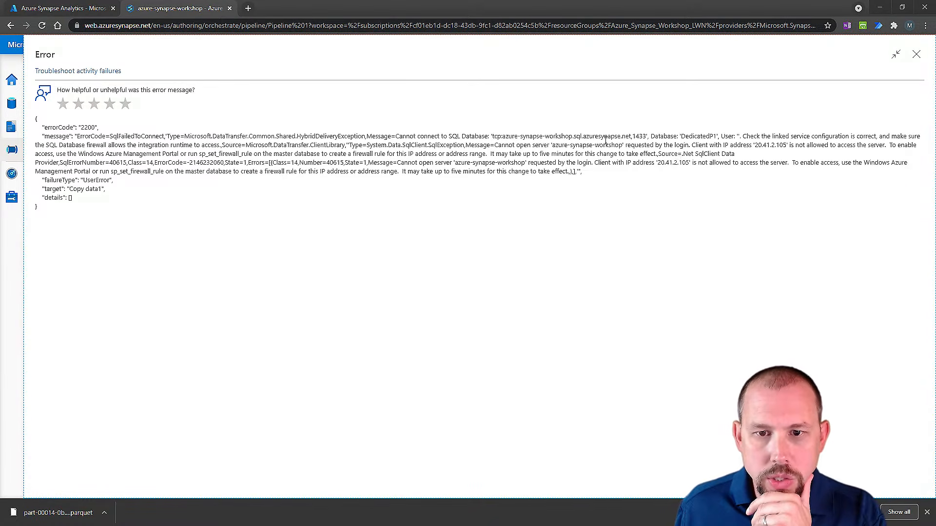
Examine the part of the error message about the client IP address, server access and the firewall rule.
{"action": "left_click_drag", "start_coordinate": [537, 139], "coordinate": [575, 145]}
{"action": "left_click", "coordinate": [714, 188]}
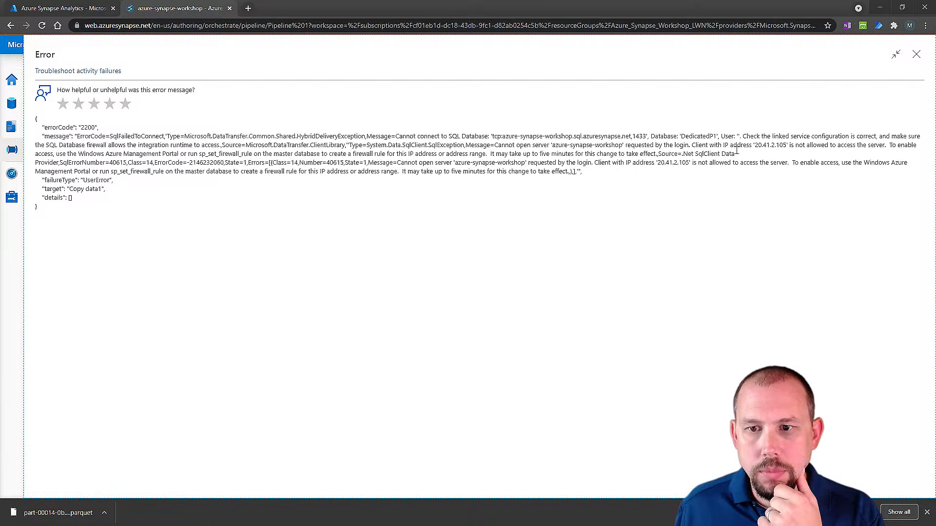
{"action": "left_click_drag", "start_coordinate": [737, 145], "coordinate": [785, 143]}
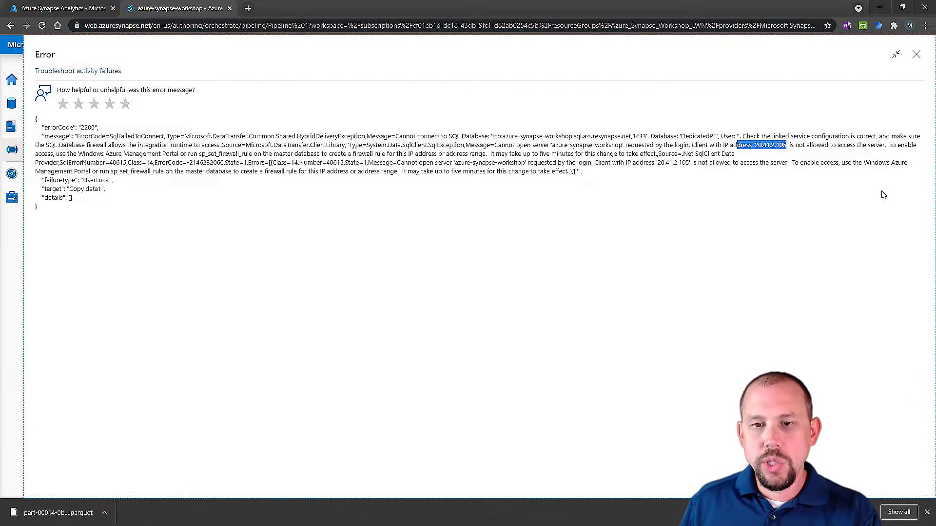
{"action": "left_click", "coordinate": [758, 159]}
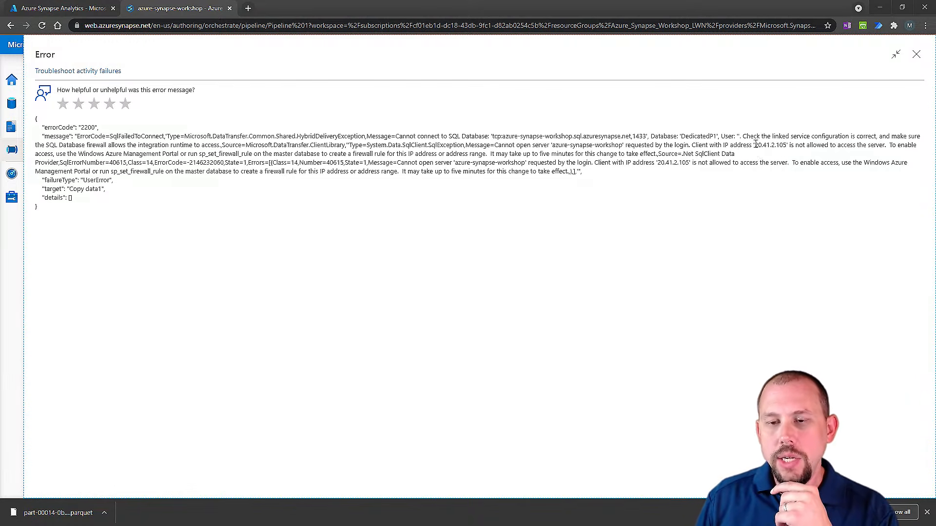
{"action": "left_click_drag", "start_coordinate": [785, 147], "coordinate": [795, 148]}
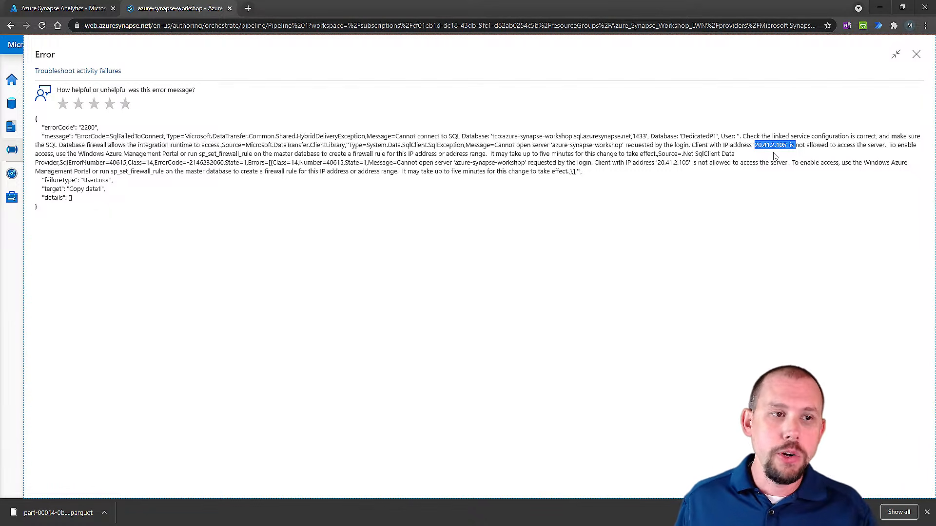
{"action": "left_click", "coordinate": [739, 147]}
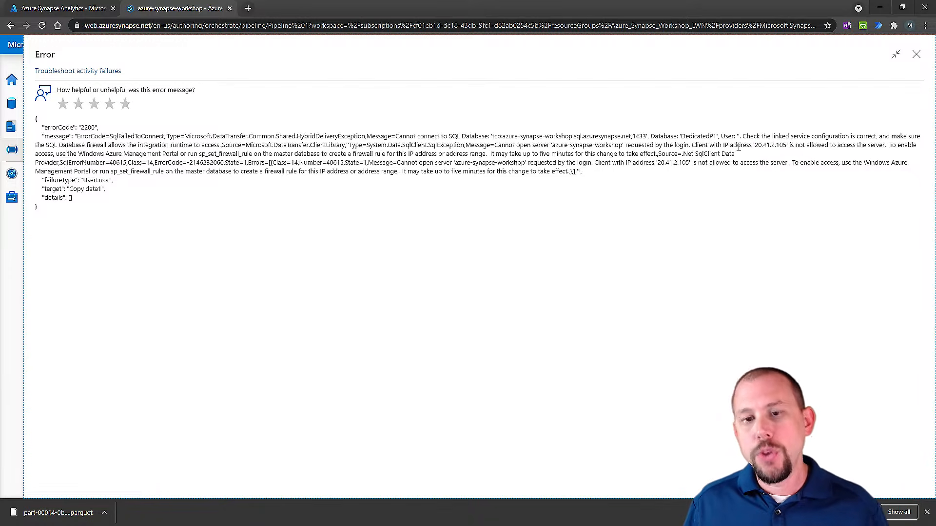
{"action": "left_click_drag", "start_coordinate": [690, 145], "coordinate": [814, 155]}
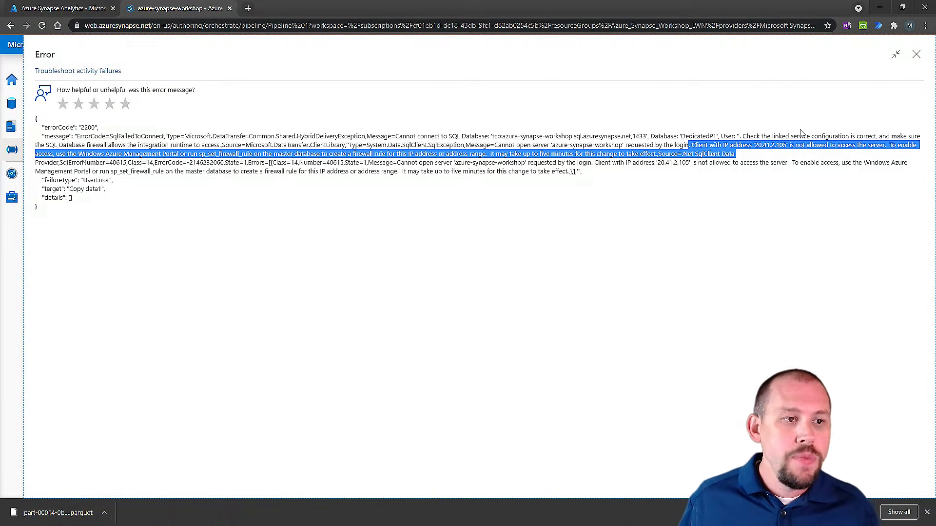
Switch to the Azure portal and open the firewall settings of azure-synapse-workshop in resource group Azure_Synapse_Workshop_LWN.
{"action": "left_click", "coordinate": [56, 6]}
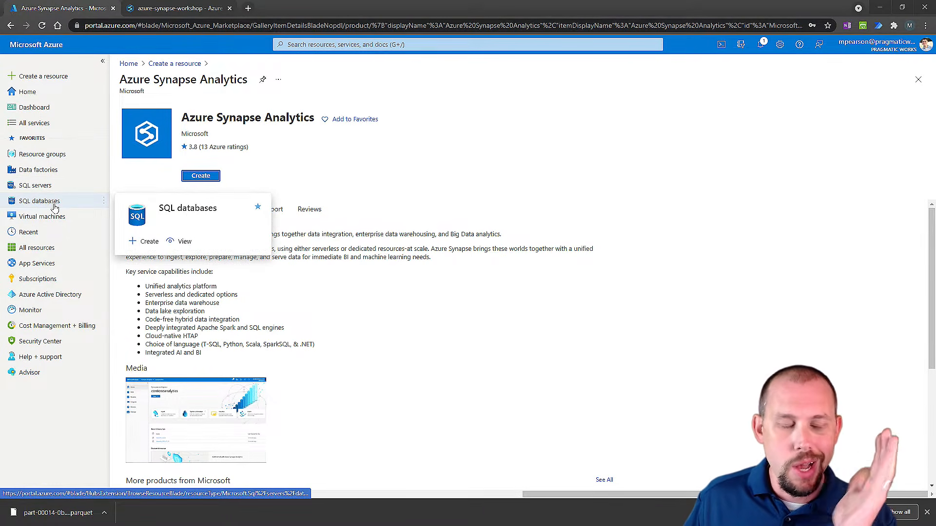
{"action": "mouse_move", "coordinate": [60, 264]}
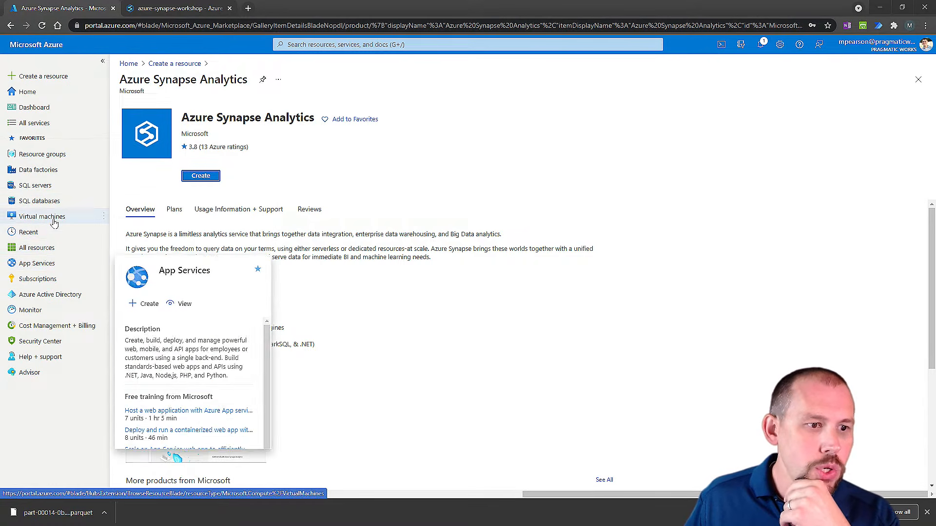
{"action": "left_click", "coordinate": [55, 160]}
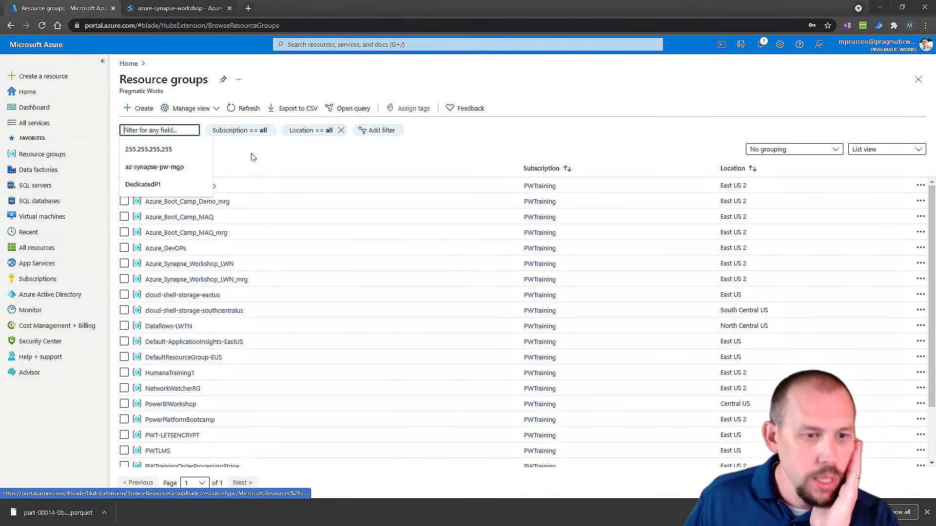
{"action": "left_click", "coordinate": [193, 264]}
{"action": "left_click", "coordinate": [467, 278]}
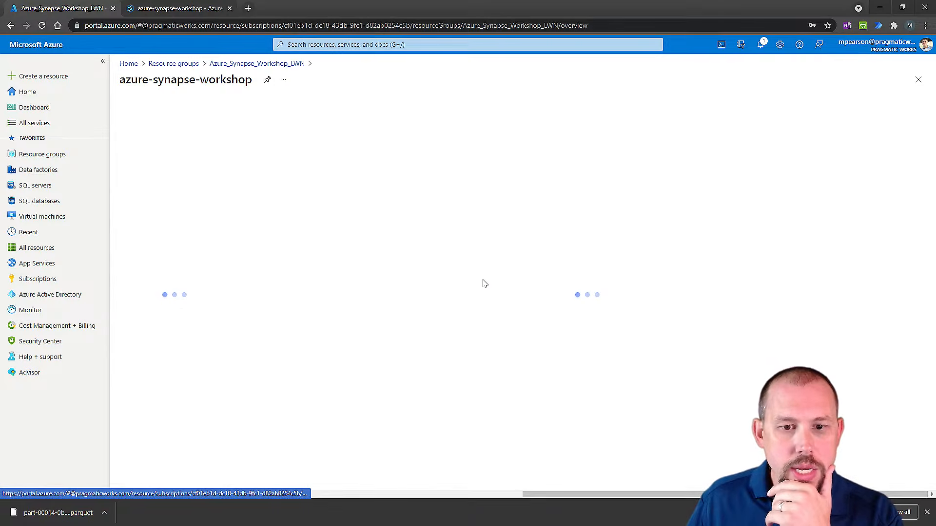
{"action": "left_click", "coordinate": [716, 140]}
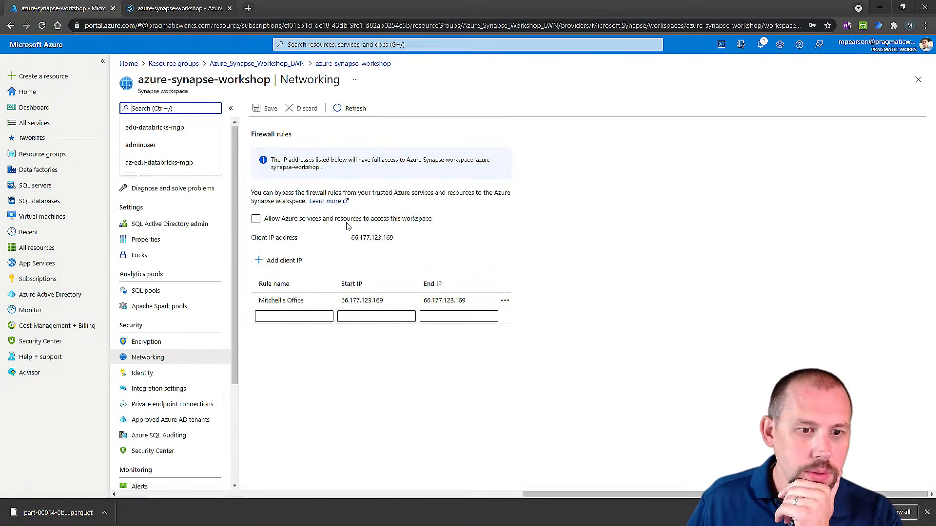
Add a firewall rule named AllowAll with start IP 0.0.0.0 and end IP 255.255.255.255, and save it.
{"action": "left_click", "coordinate": [293, 316]}
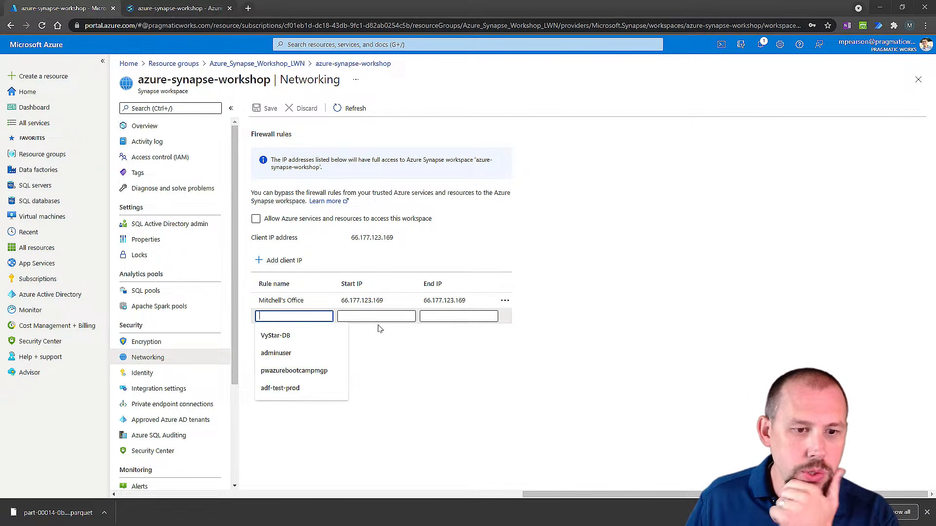
{"action": "type", "text": "aLl"}
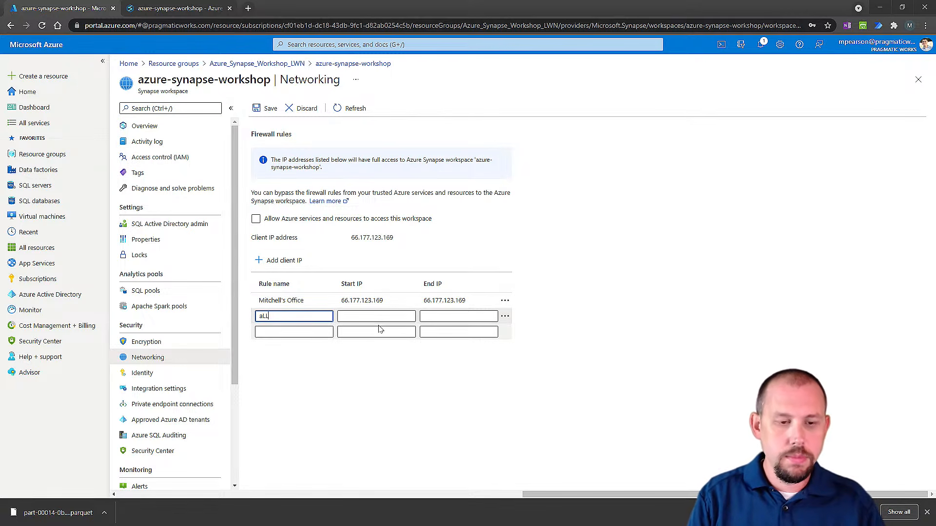
{"action": "key", "text": "BackSpace"}
{"action": "key", "text": "BackSpace"}
{"action": "key", "text": "BackSpace"}
{"action": "type", "text": "AllowAll"}
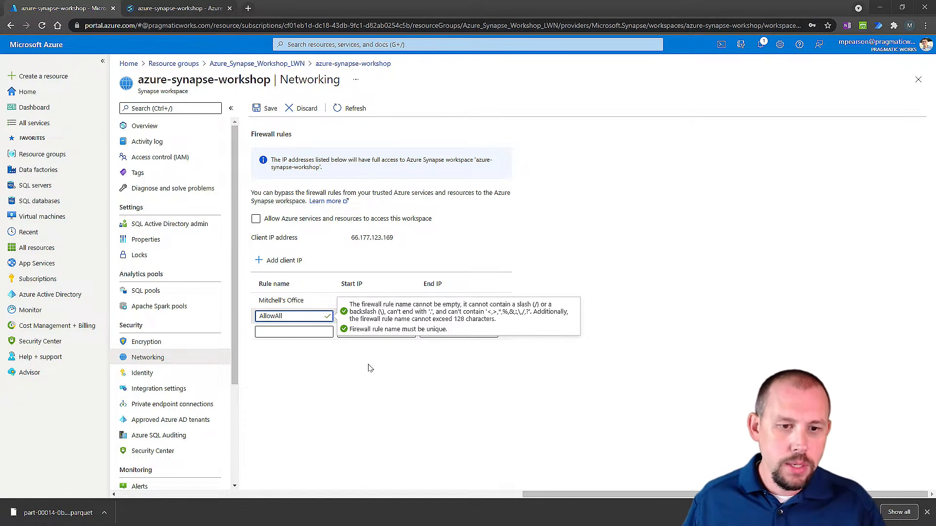
{"action": "left_click", "coordinate": [365, 317]}
{"action": "type", "text": "0.0.0.0"}
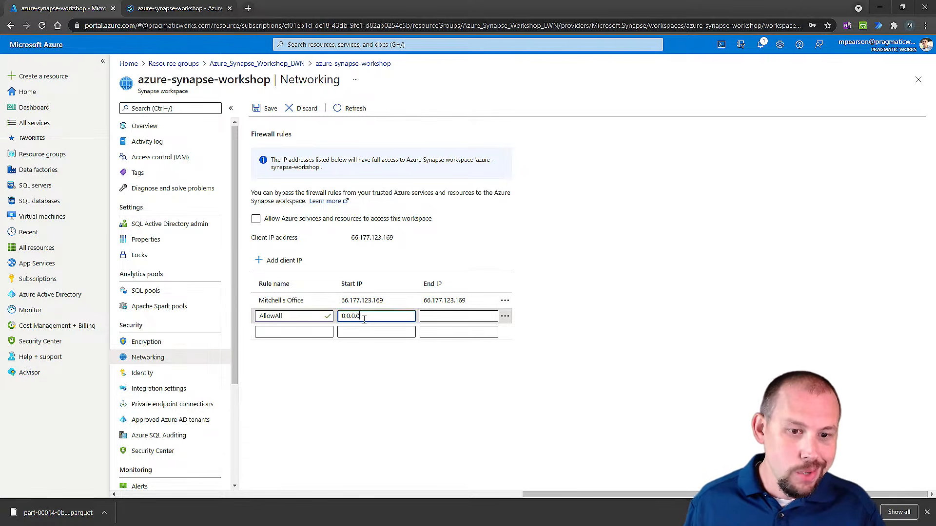
{"action": "left_click", "coordinate": [436, 317]}
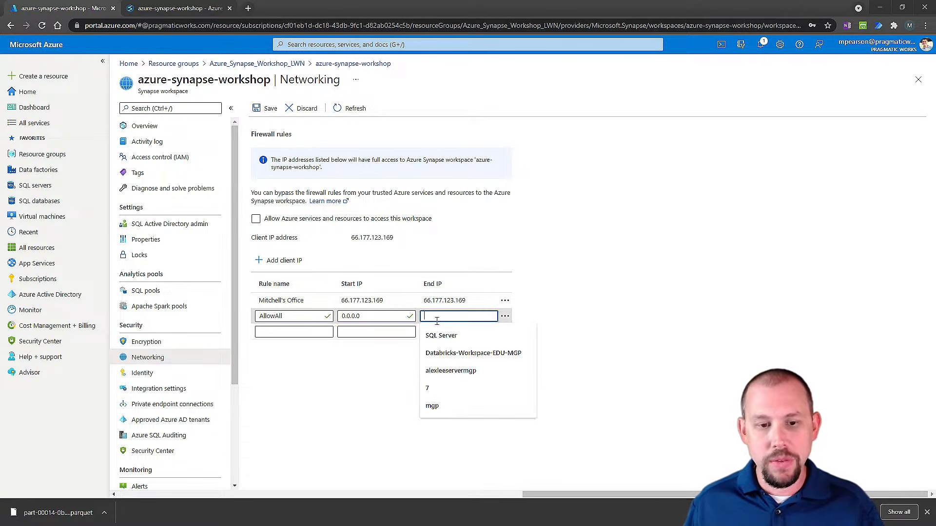
{"action": "type", "text": "2."}
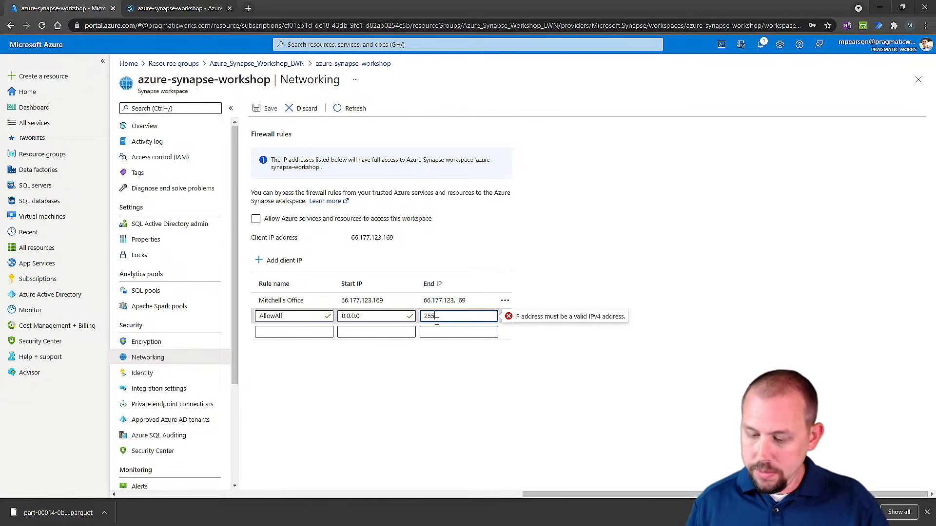
{"action": "double_click", "coordinate": [437, 322]}
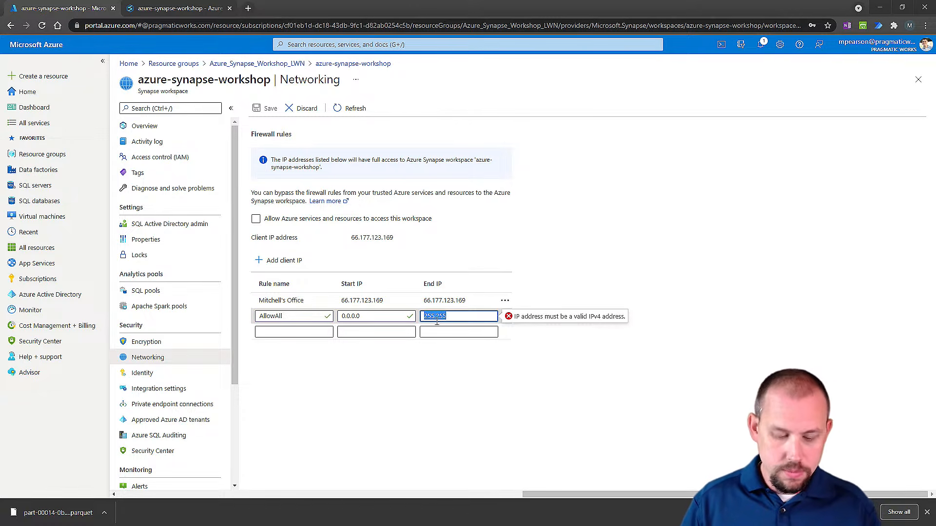
{"action": "key", "text": "Right"}
{"action": "type", "text": ".255.255"}
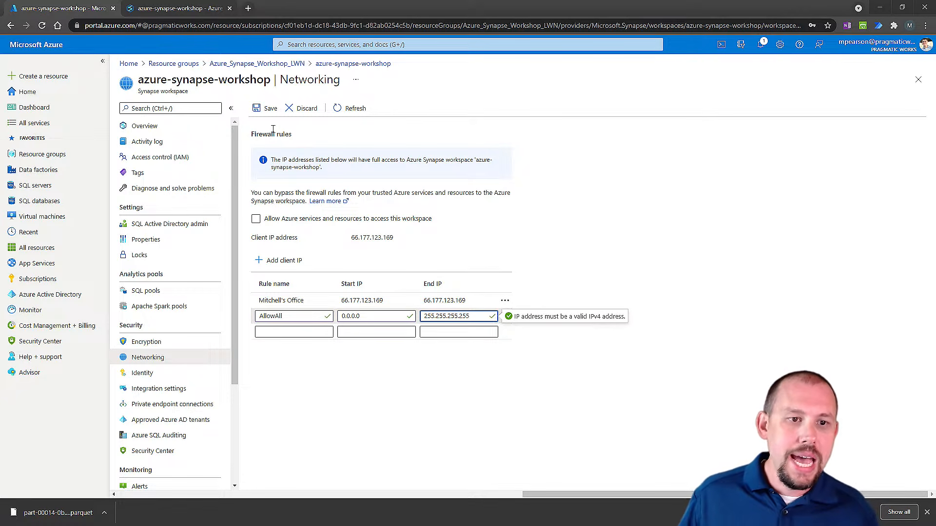
{"action": "left_click", "coordinate": [265, 109]}
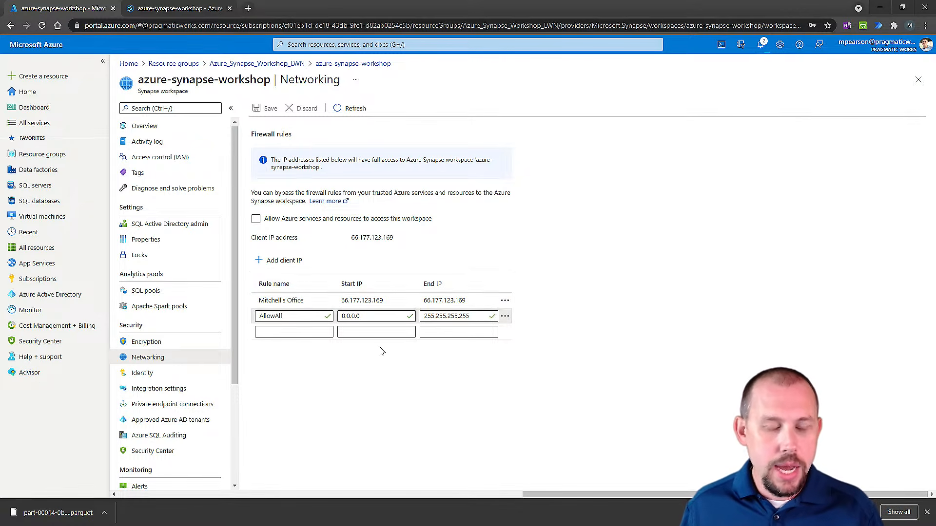
Close the error details in Synapse Studio, check the Azure portal notifications for the firewall save and return to Synapse Studio.
{"action": "left_click", "coordinate": [184, 8]}
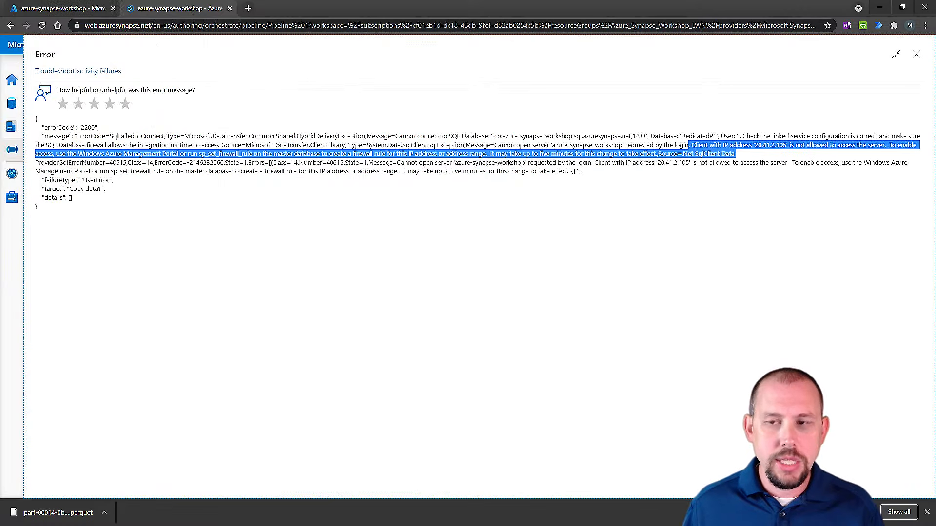
{"action": "left_click", "coordinate": [916, 54]}
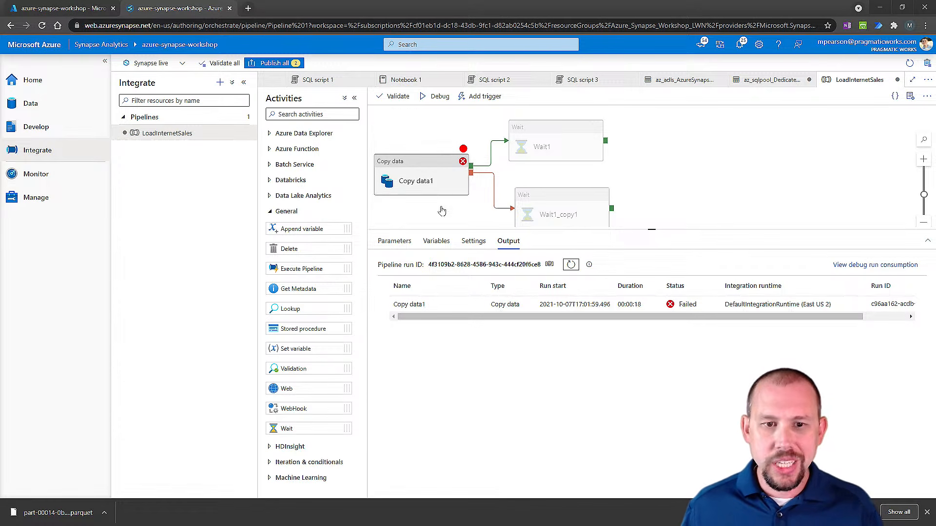
{"action": "left_click", "coordinate": [63, 8]}
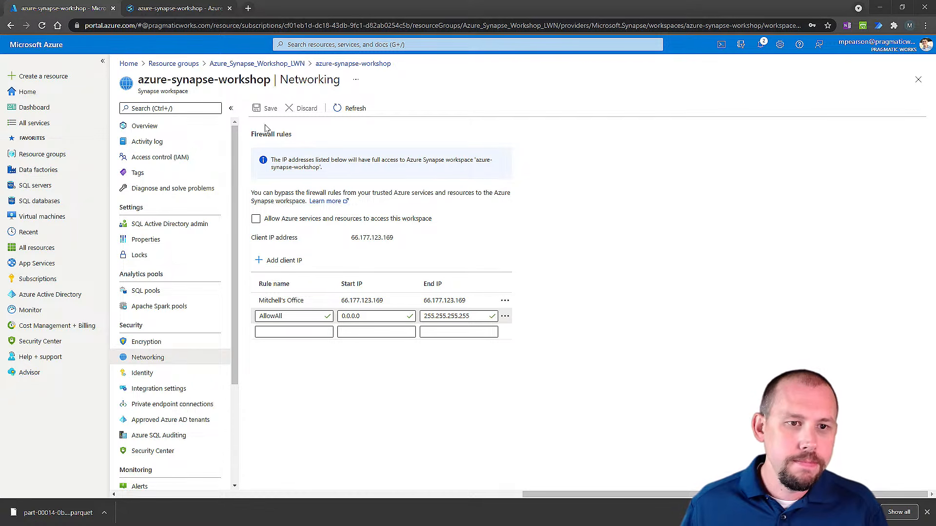
{"action": "left_click", "coordinate": [760, 44]}
{"action": "left_click", "coordinate": [760, 44]}
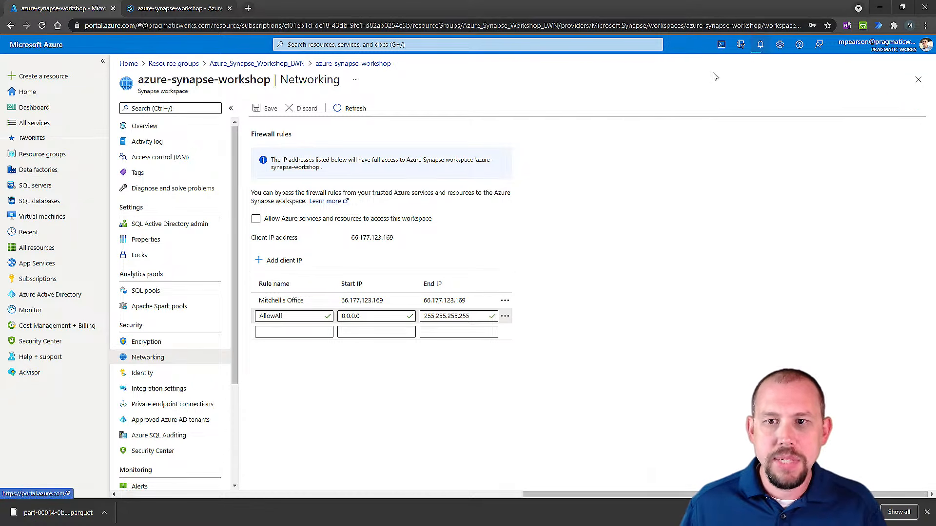
{"action": "left_click", "coordinate": [175, 8]}
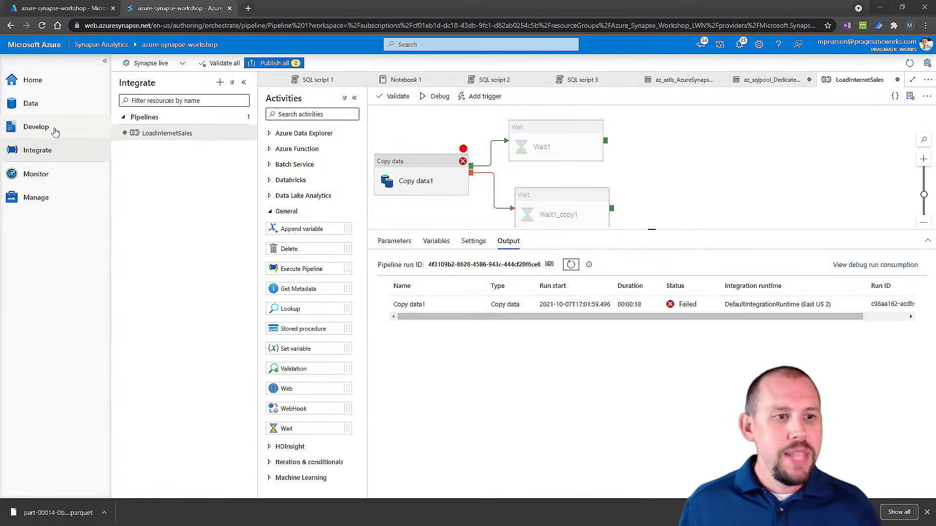
Expand the DedicatedP1 database in the workspace data, refresh it and list its tables.
{"action": "left_click", "coordinate": [50, 111]}
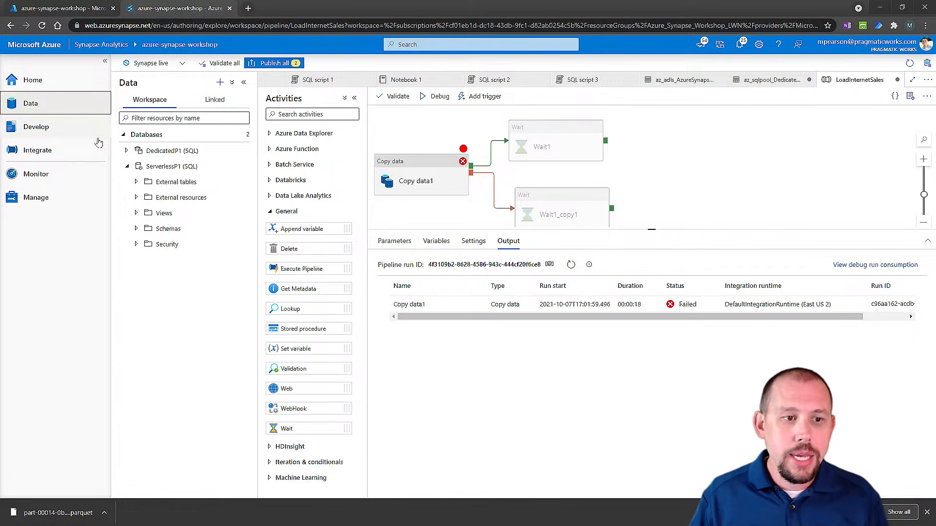
{"action": "left_click", "coordinate": [126, 151]}
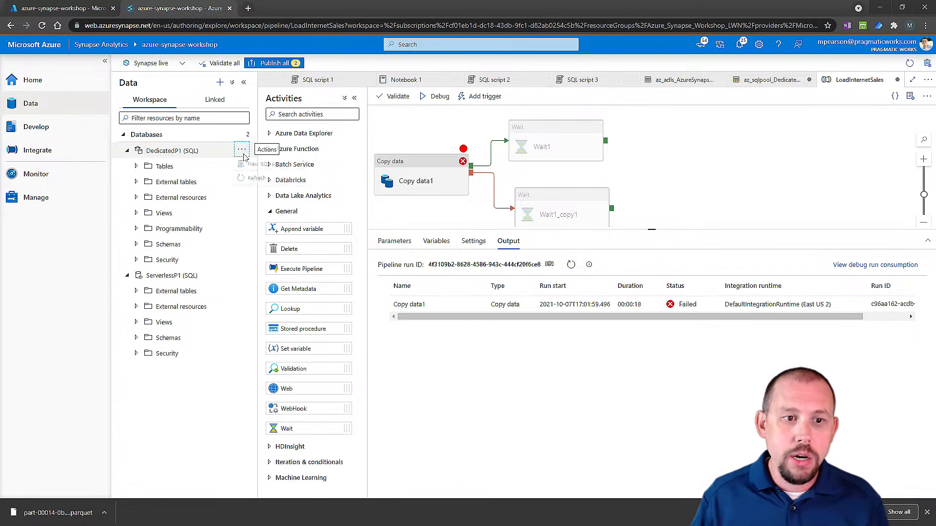
{"action": "left_click", "coordinate": [241, 150]}
{"action": "left_click", "coordinate": [257, 180]}
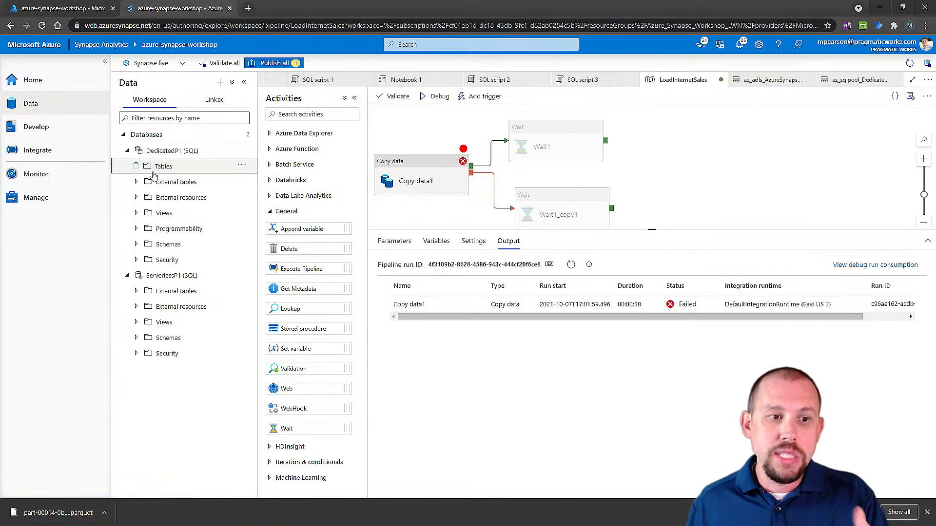
{"action": "left_click", "coordinate": [139, 167]}
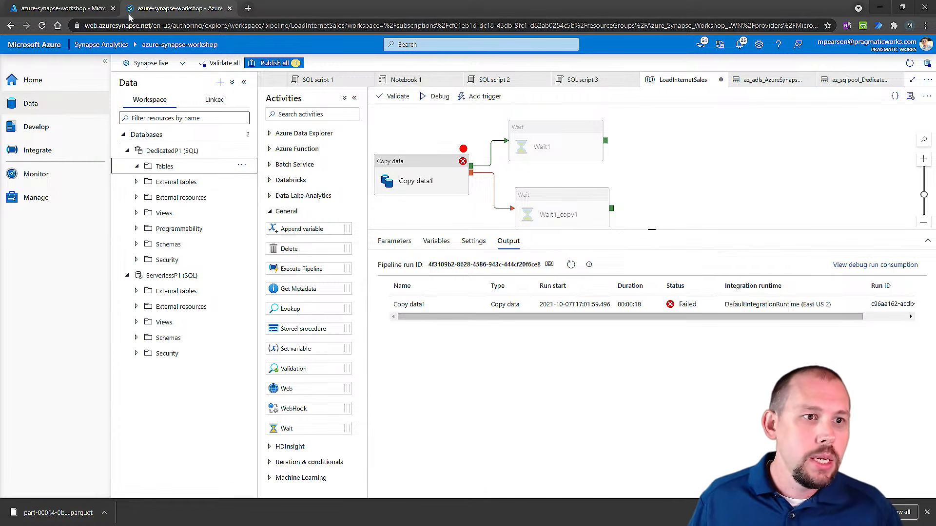
Review the firewall rules and update notification for azure-synapse-workshop in the Azure portal, and return to Synapse Studio.
{"action": "left_click", "coordinate": [79, 5]}
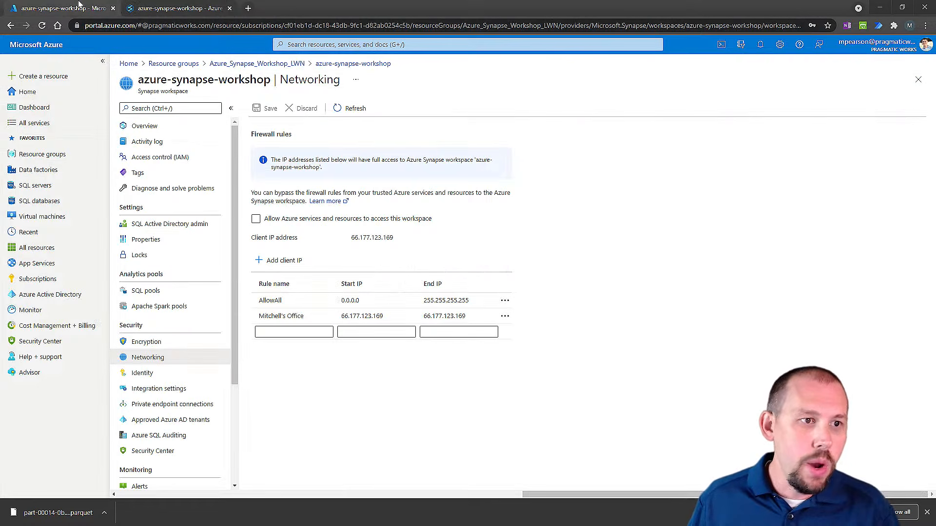
{"action": "left_click", "coordinate": [760, 44]}
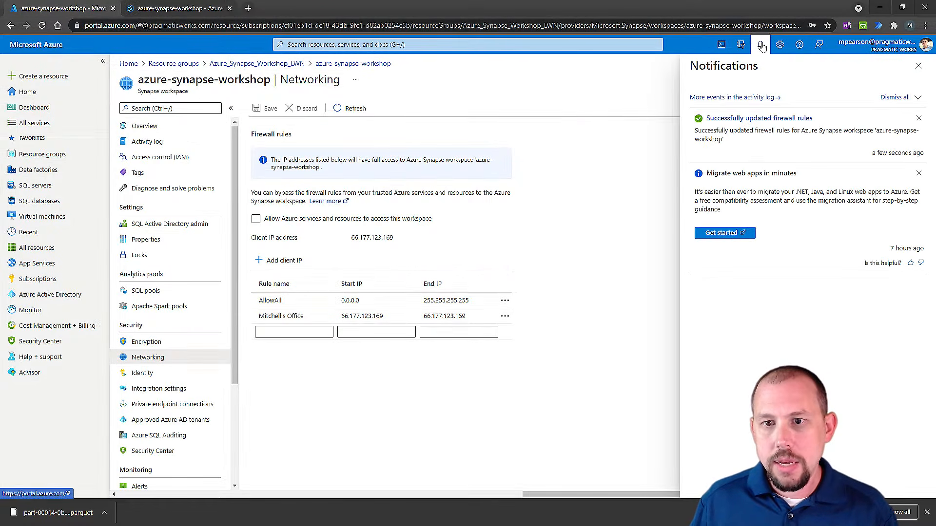
{"action": "left_click", "coordinate": [190, 3]}
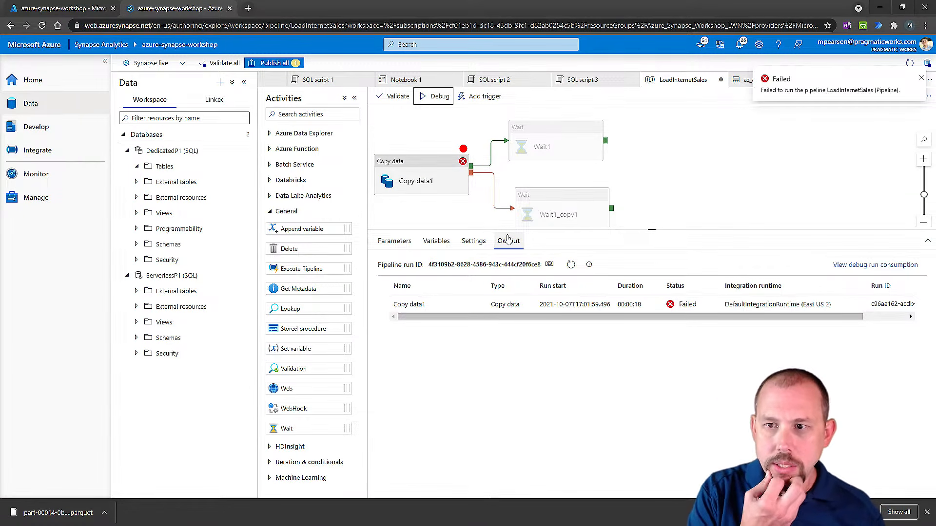
Read the error details of the failed LoadInternetSales run in the notifications, close them and debug the pipeline again.
{"action": "left_click", "coordinate": [737, 47]}
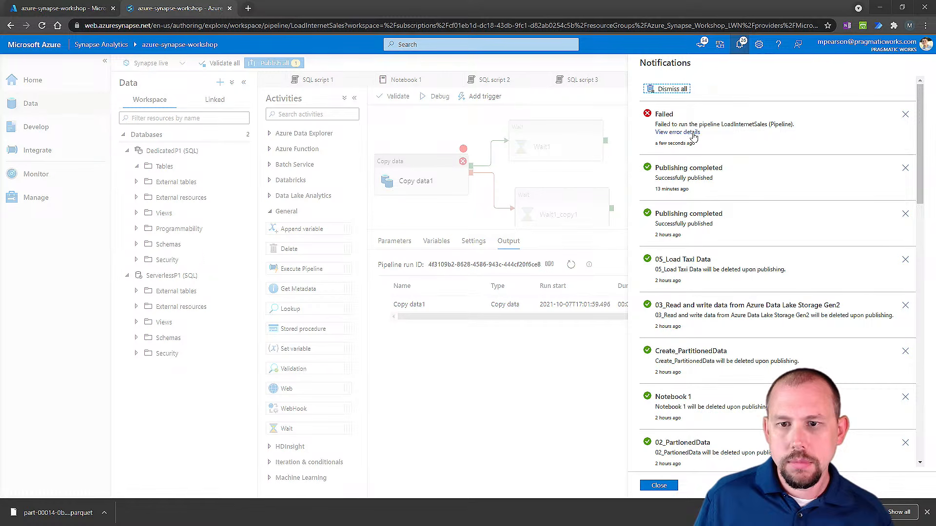
{"action": "left_click", "coordinate": [674, 134]}
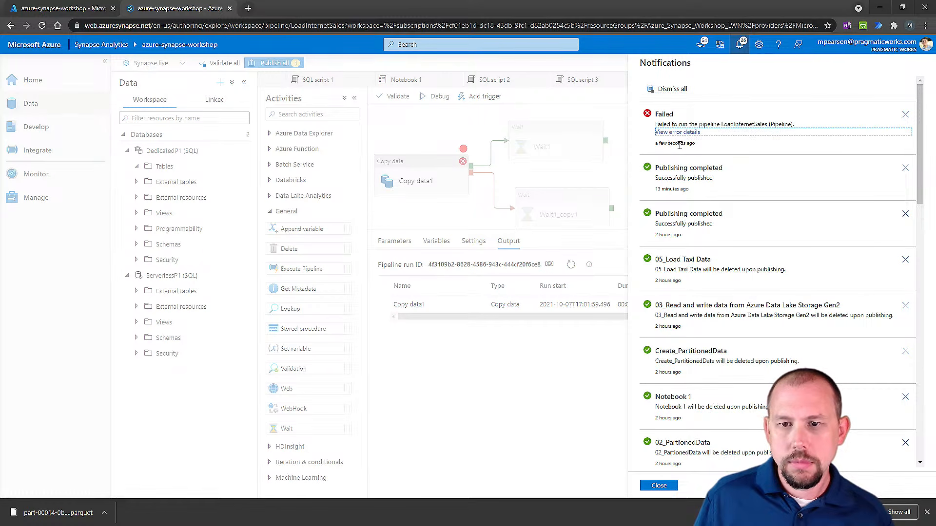
{"action": "left_click", "coordinate": [679, 132]}
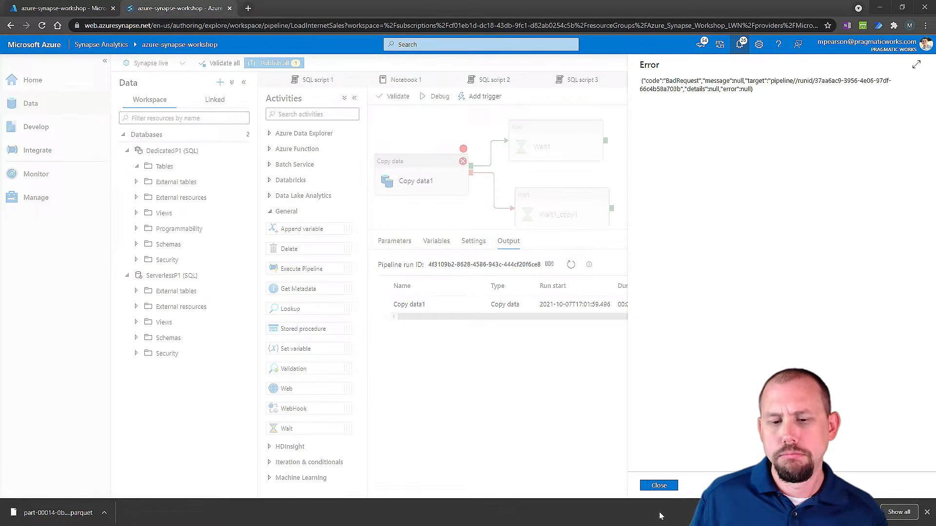
{"action": "left_click", "coordinate": [656, 487]}
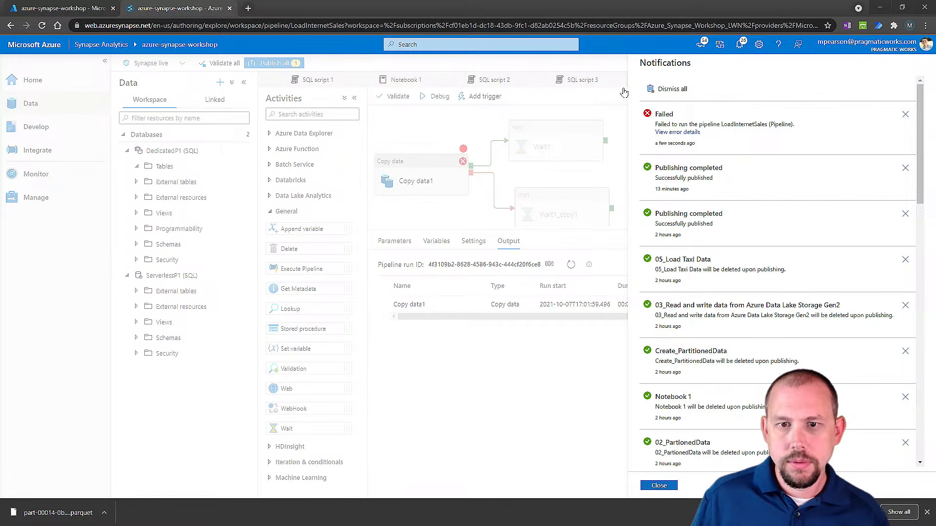
{"action": "left_click", "coordinate": [610, 430]}
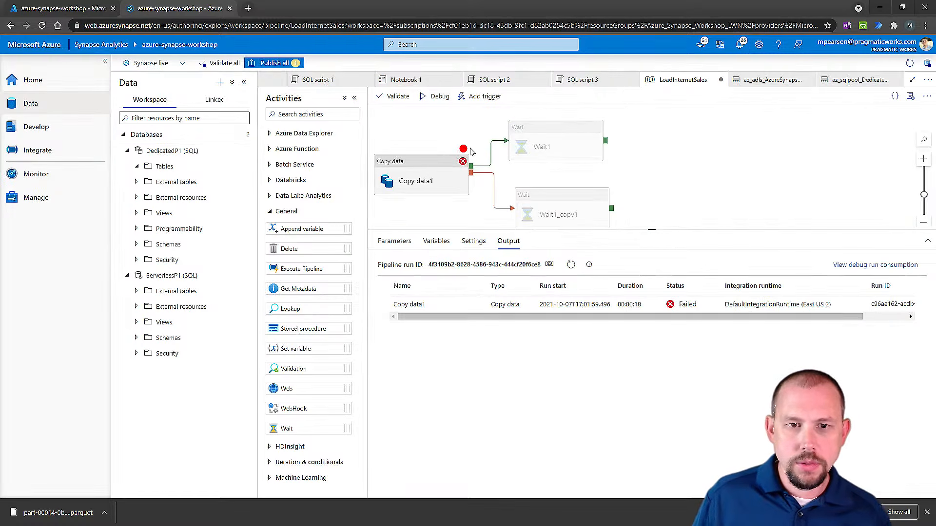
{"action": "left_click", "coordinate": [428, 101]}
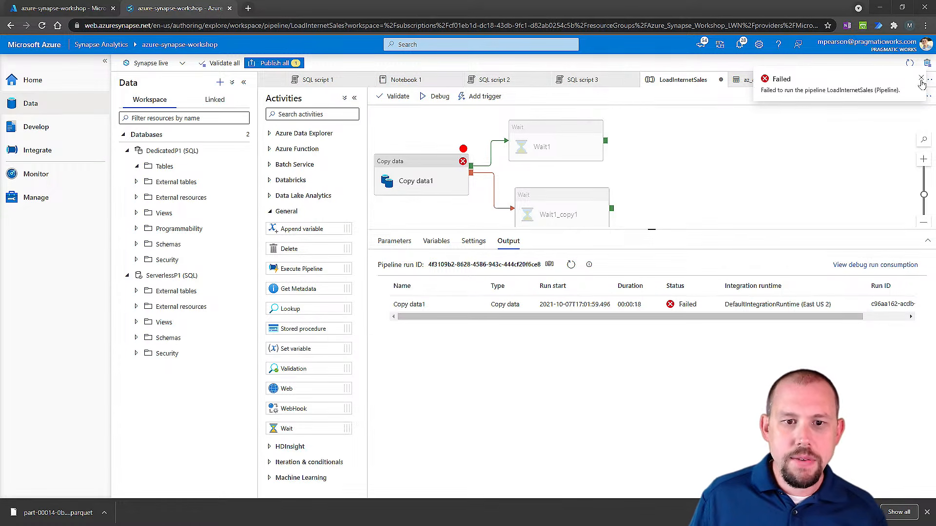
Remove the breakpoint from Copy data1 and delete the Wait1 and Wait1_copy1 activities.
{"action": "left_click", "coordinate": [458, 171]}
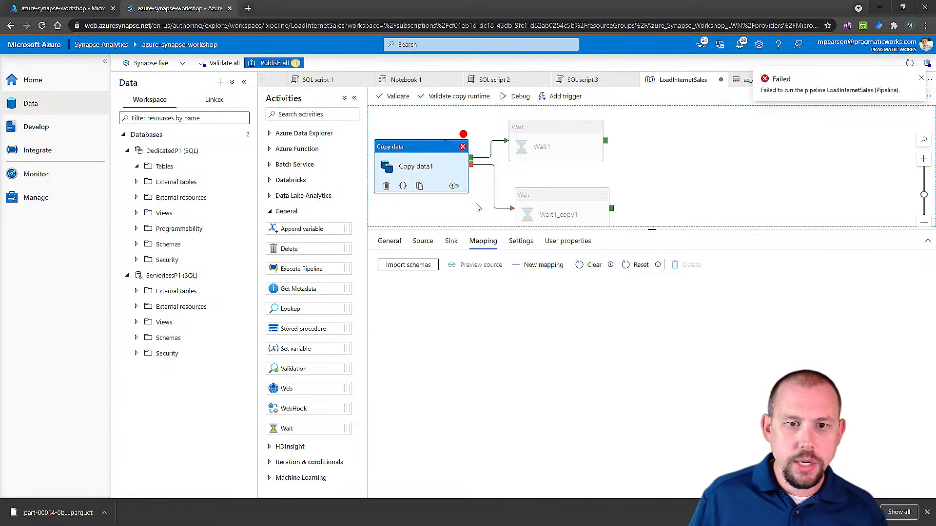
{"action": "left_click", "coordinate": [463, 135]}
{"action": "left_click", "coordinate": [531, 145]}
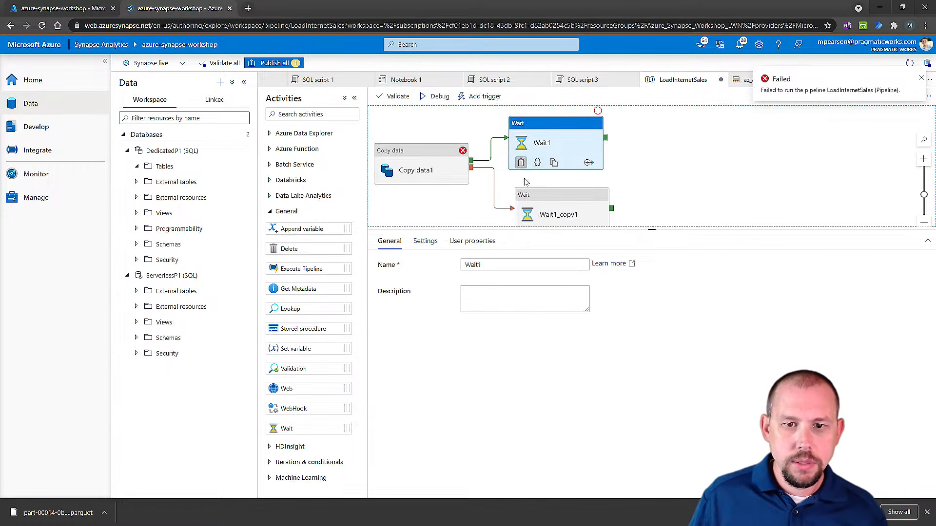
{"action": "left_click", "coordinate": [520, 166]}
{"action": "left_click", "coordinate": [526, 220]}
{"action": "left_click", "coordinate": [525, 204]}
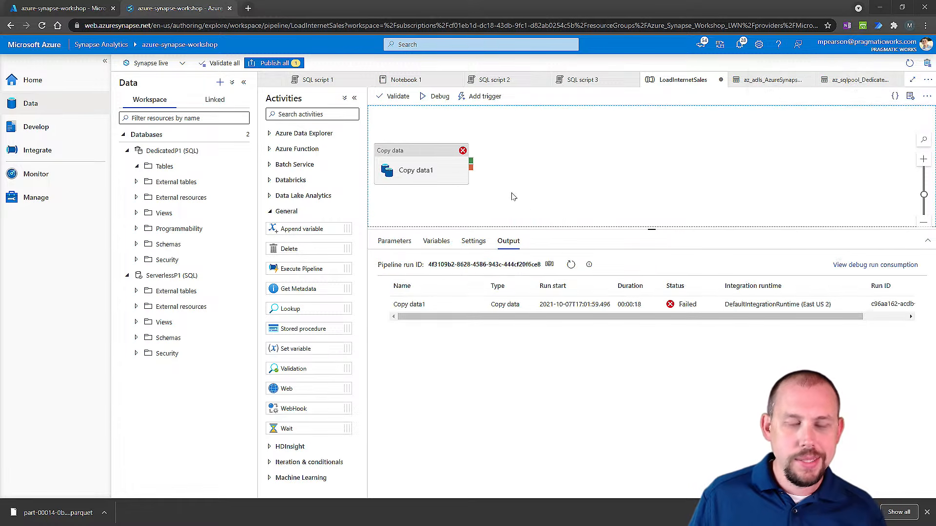
Publish the pending LoadInternetSales pipeline, and close and reopen it from the Integrate hub.
{"action": "left_click", "coordinate": [285, 65]}
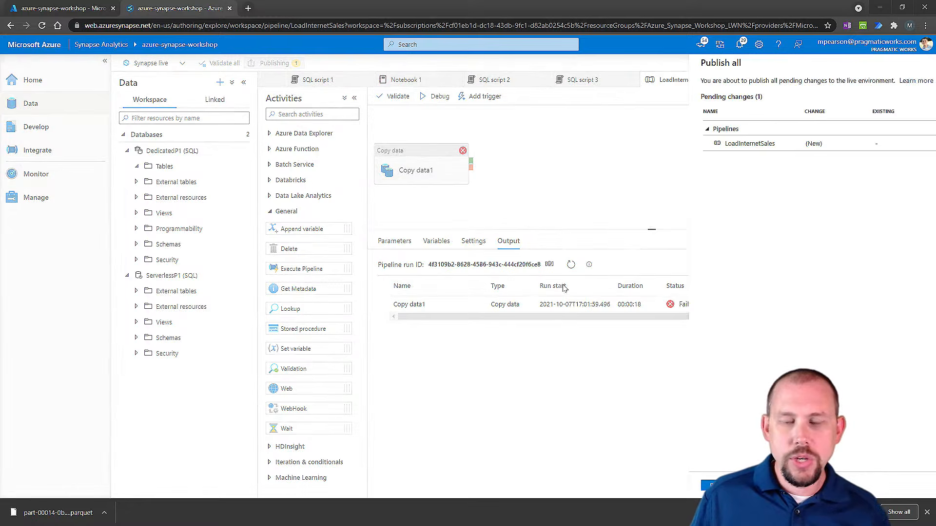
{"action": "left_click", "coordinate": [658, 486]}
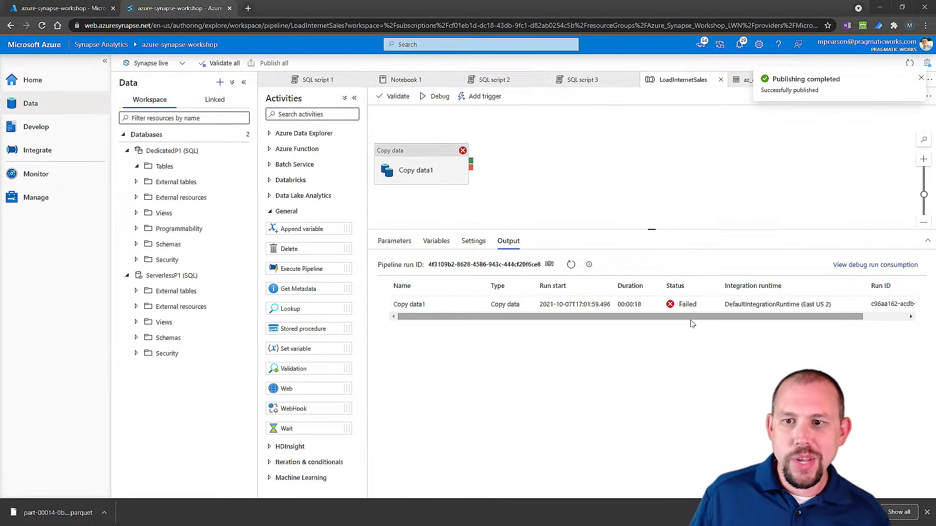
{"action": "left_click", "coordinate": [721, 79]}
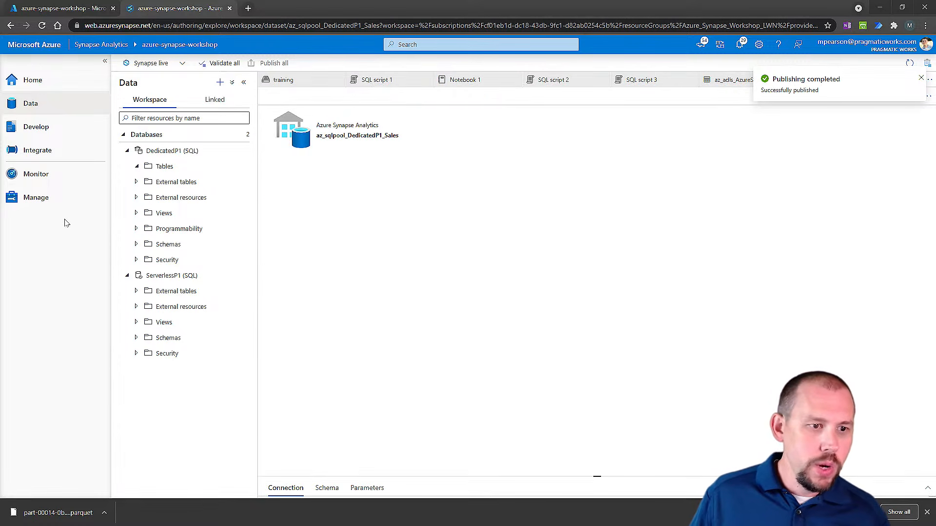
{"action": "left_click", "coordinate": [37, 150]}
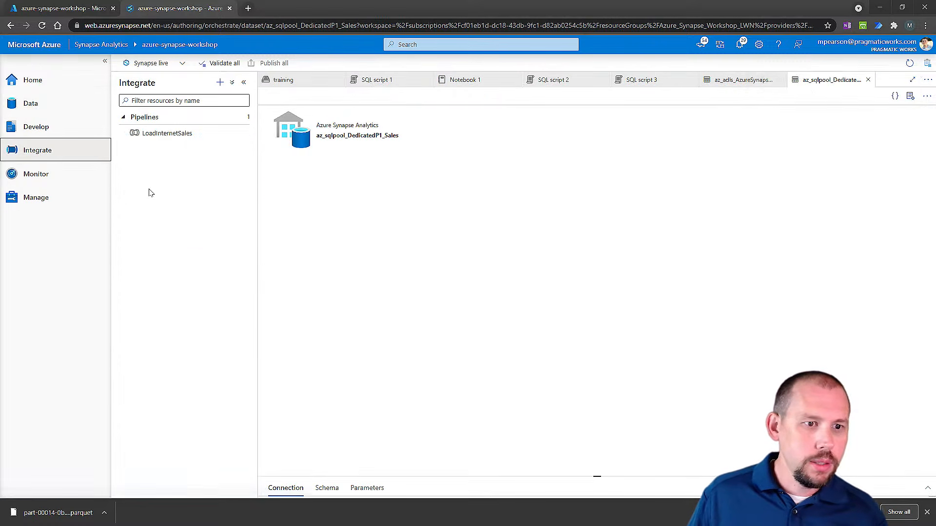
{"action": "left_click", "coordinate": [194, 134]}
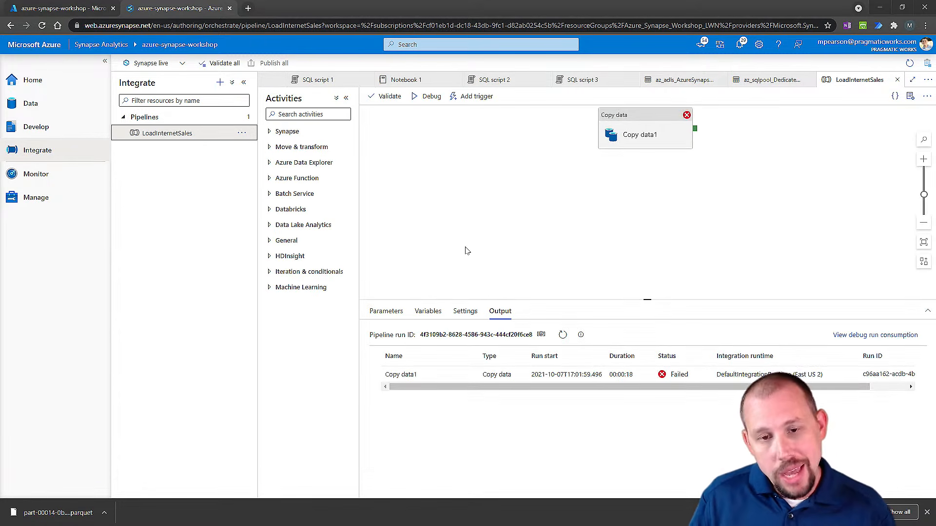
{"action": "left_click_drag", "start_coordinate": [648, 132], "coordinate": [554, 151]}
Close all open editor tabs and reopen only the LoadInternetSales pipeline.
{"action": "right_click", "coordinate": [732, 80]}
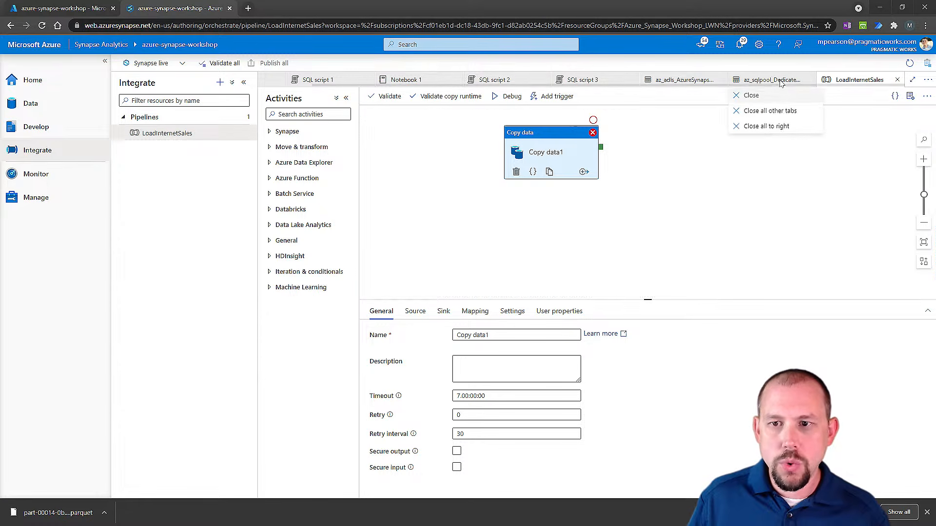
{"action": "left_click", "coordinate": [770, 111]}
{"action": "left_click", "coordinate": [341, 79]}
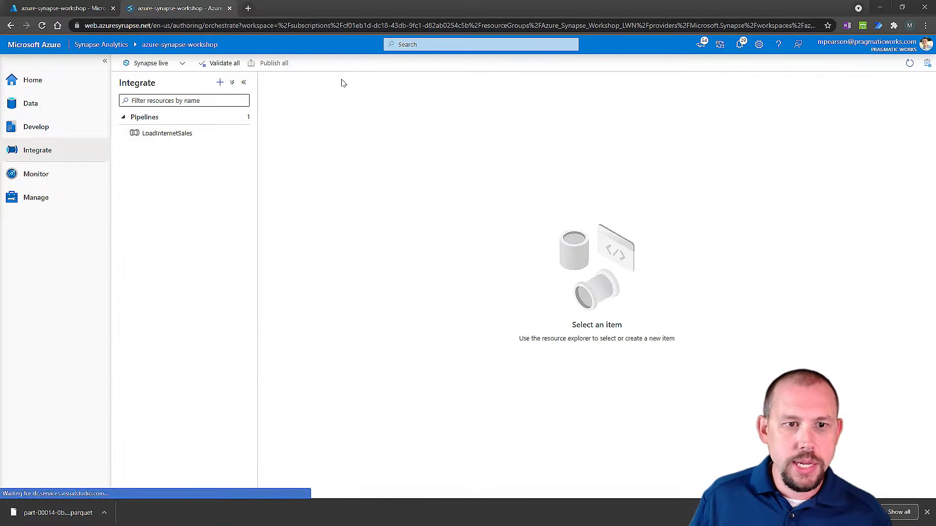
{"action": "left_click", "coordinate": [168, 134]}
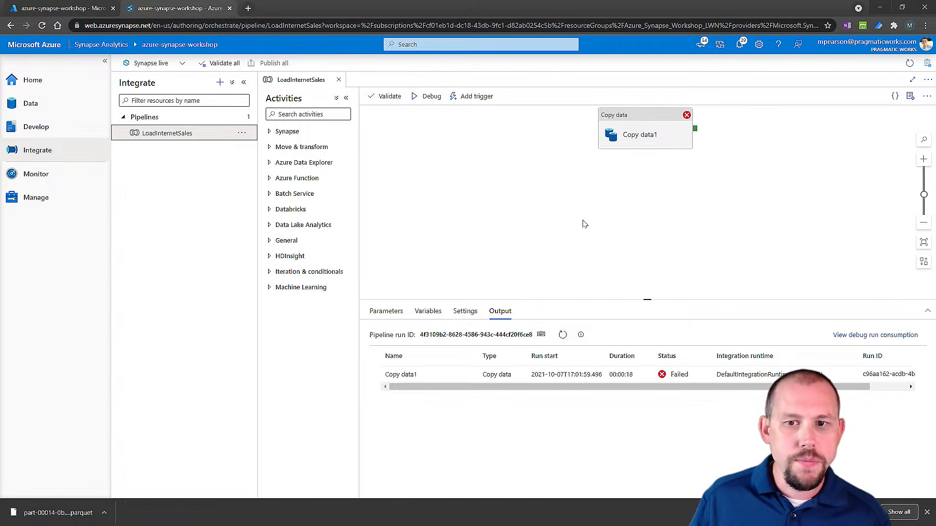
Trigger LoadInternetSales to run now with the published configuration and read the run's error details.
{"action": "left_click_drag", "start_coordinate": [631, 131], "coordinate": [496, 139]}
{"action": "left_click", "coordinate": [555, 96]}
{"action": "left_click", "coordinate": [551, 114]}
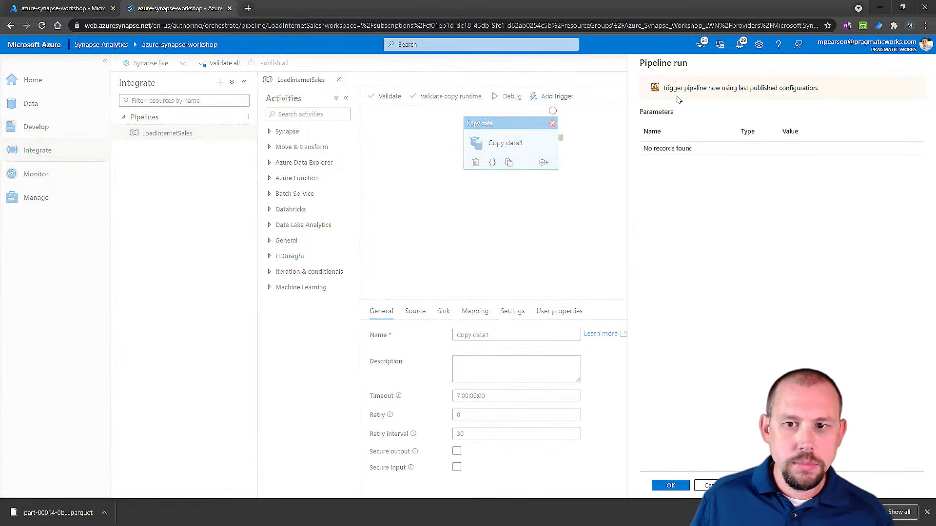
{"action": "left_click", "coordinate": [670, 486]}
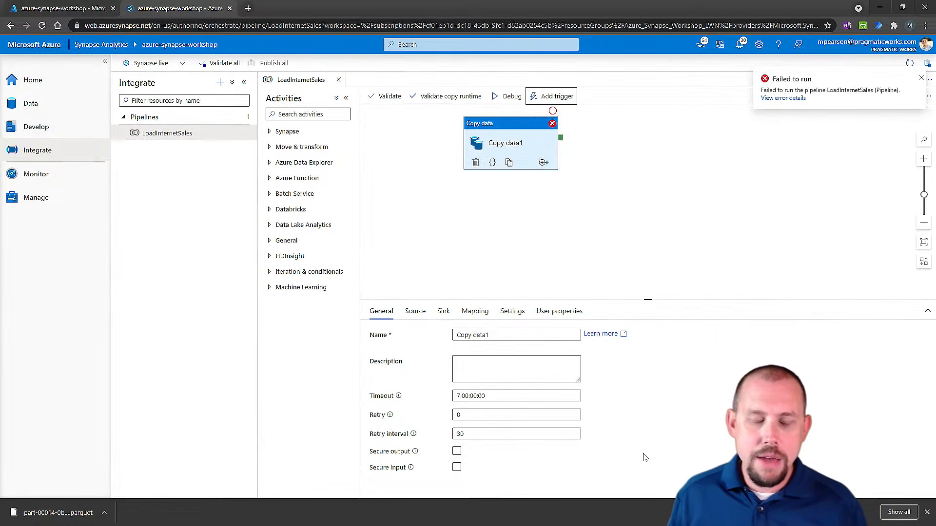
{"action": "left_click", "coordinate": [771, 98]}
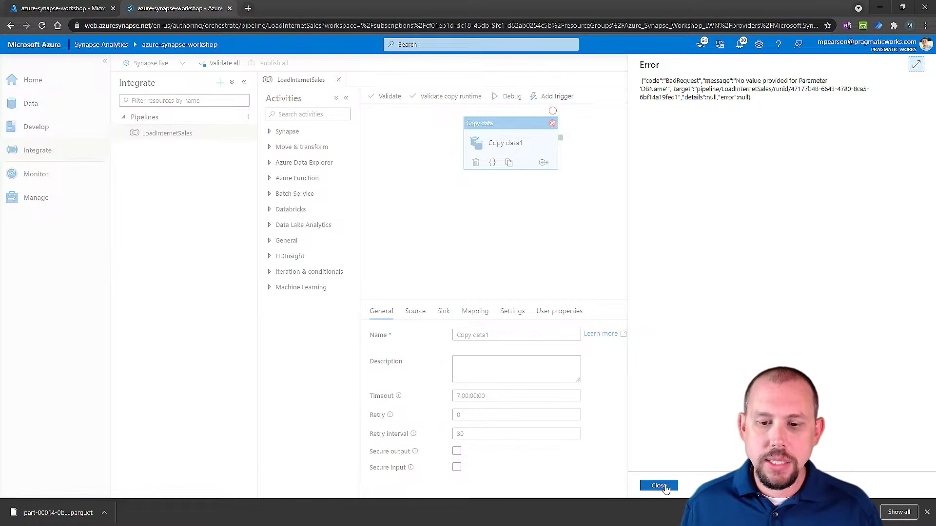
{"action": "left_click", "coordinate": [658, 486]}
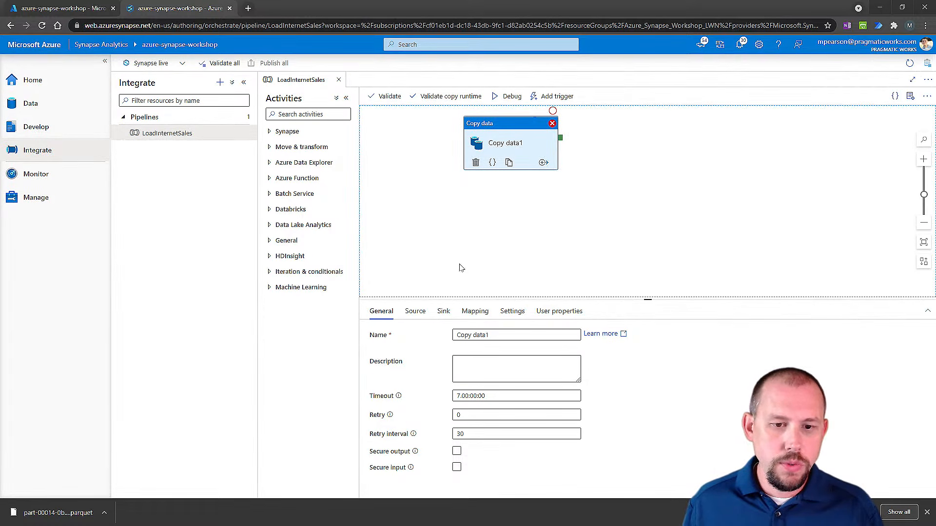
Enlarge the properties area of Copy data1 and review its sink settings, including dataset, copy method and table option.
{"action": "left_click", "coordinate": [443, 312]}
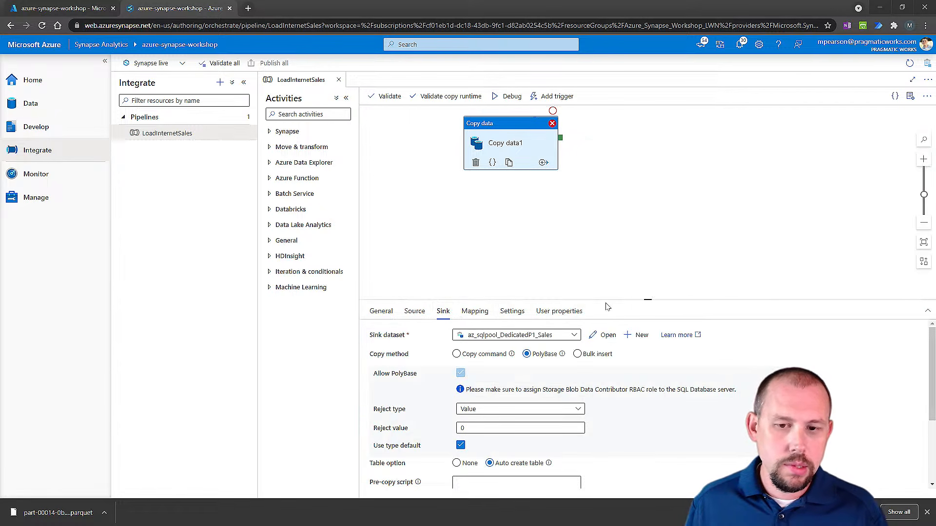
{"action": "left_click_drag", "start_coordinate": [605, 300], "coordinate": [619, 199]}
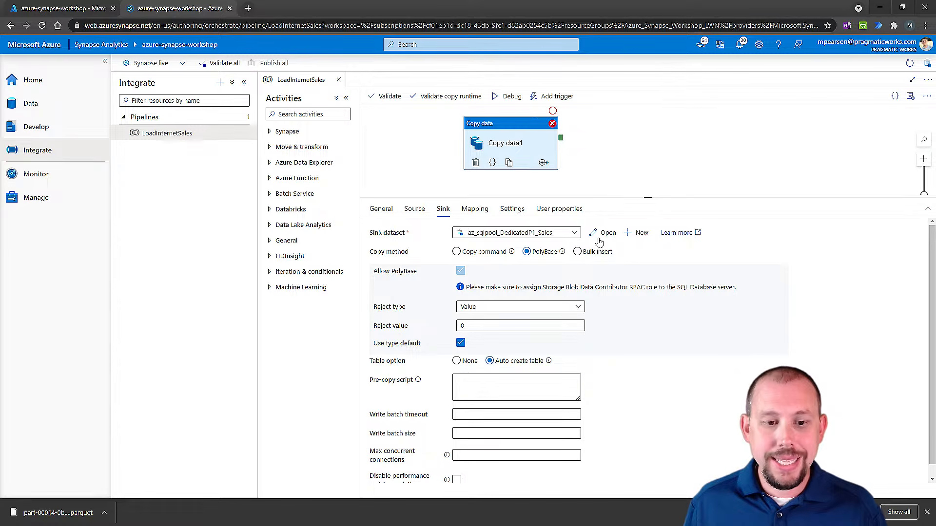
{"action": "scroll", "coordinate": [533, 259], "scroll_direction": "down", "scroll_amount": 1}
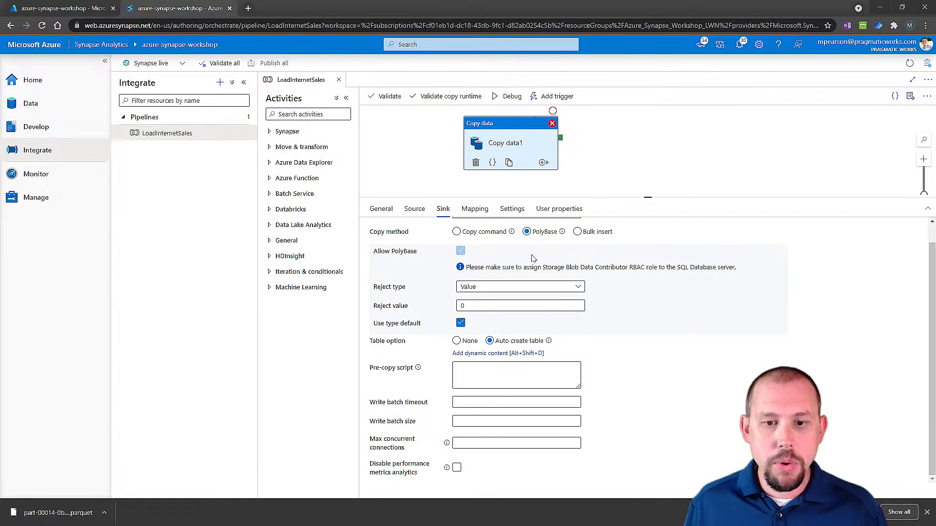
{"action": "scroll", "coordinate": [544, 257], "scroll_direction": "up", "scroll_amount": 1}
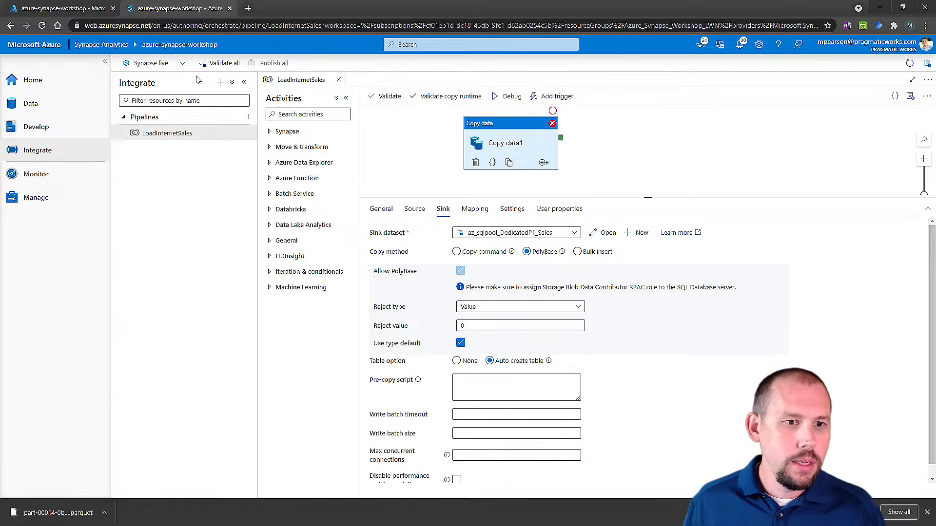
Open the linked integration dataset az_sqlpool_DedicatedP1_Sales and set its DBName linked service property to DedicatedP1.
{"action": "left_click", "coordinate": [46, 127]}
{"action": "left_click", "coordinate": [48, 105]}
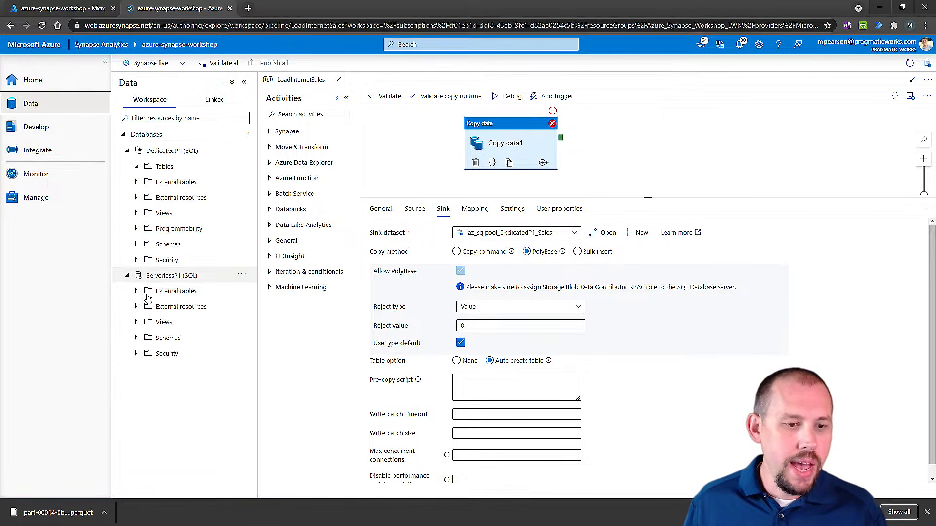
{"action": "left_click", "coordinate": [214, 105]}
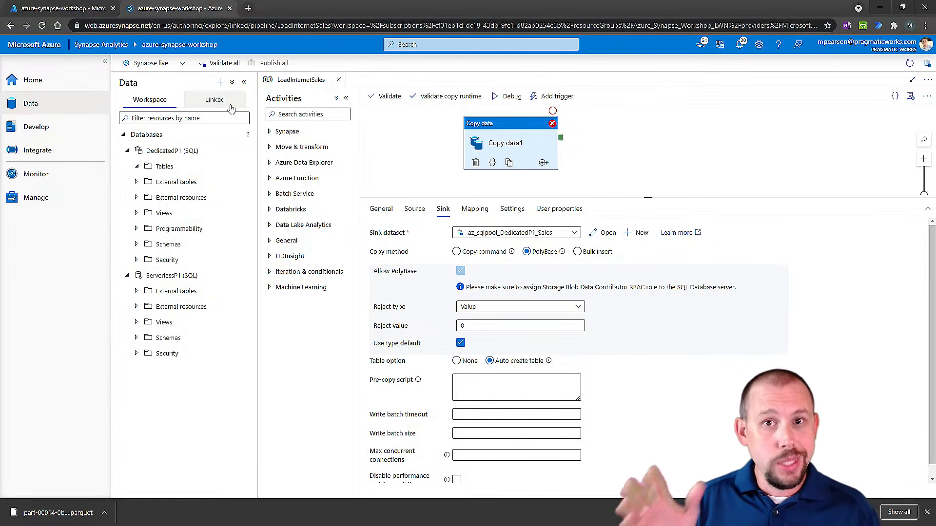
{"action": "left_click", "coordinate": [231, 106]}
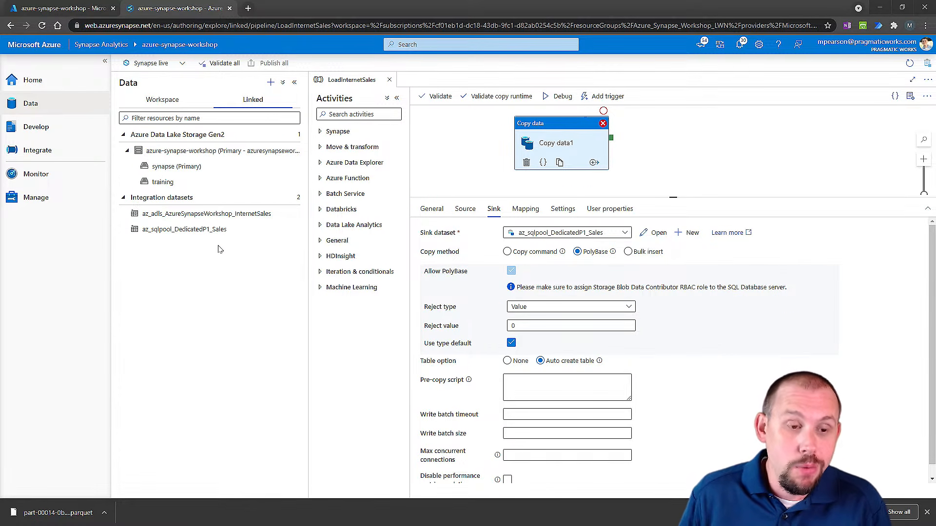
{"action": "left_click", "coordinate": [198, 228]}
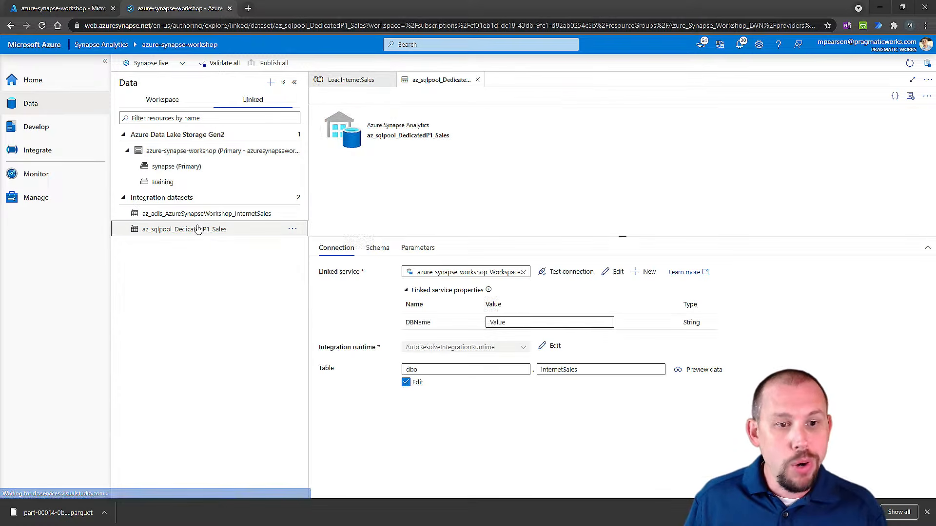
{"action": "left_click", "coordinate": [545, 320]}
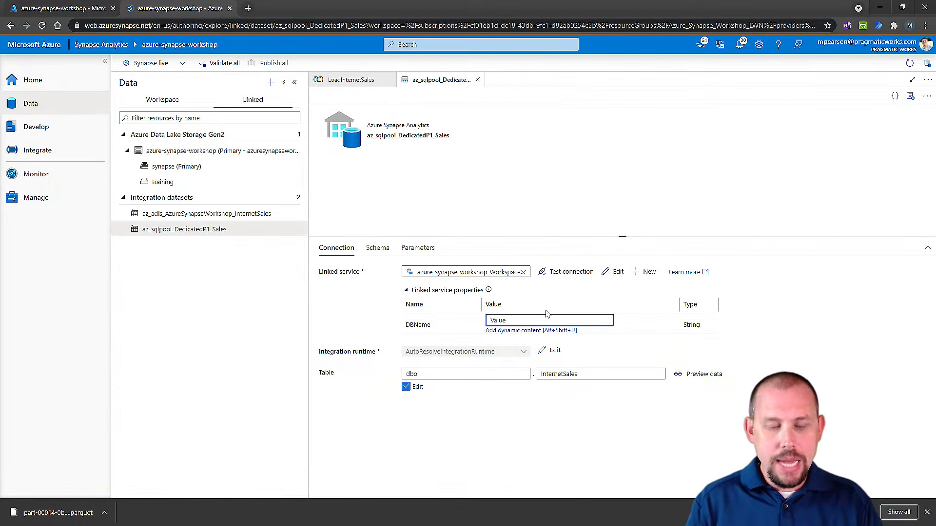
{"action": "type", "text": "Dedicated"}
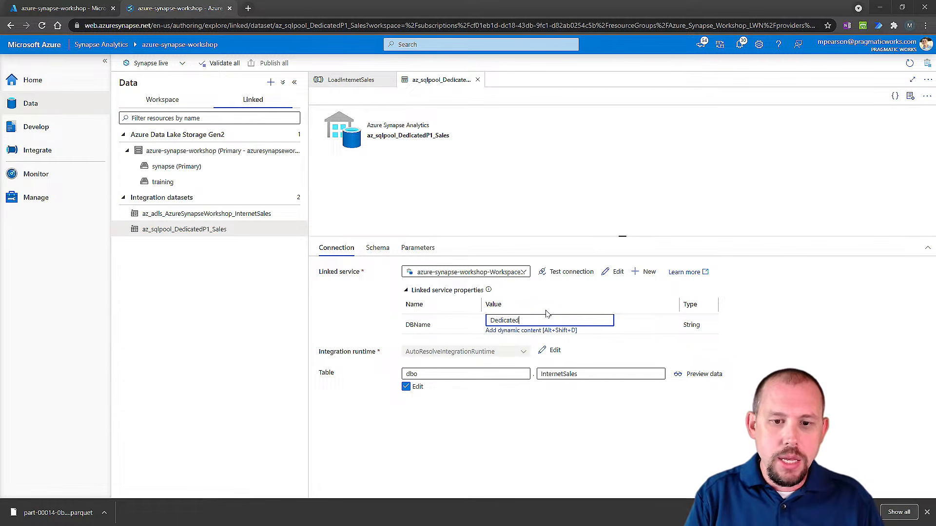
{"action": "type", "text": "P1"}
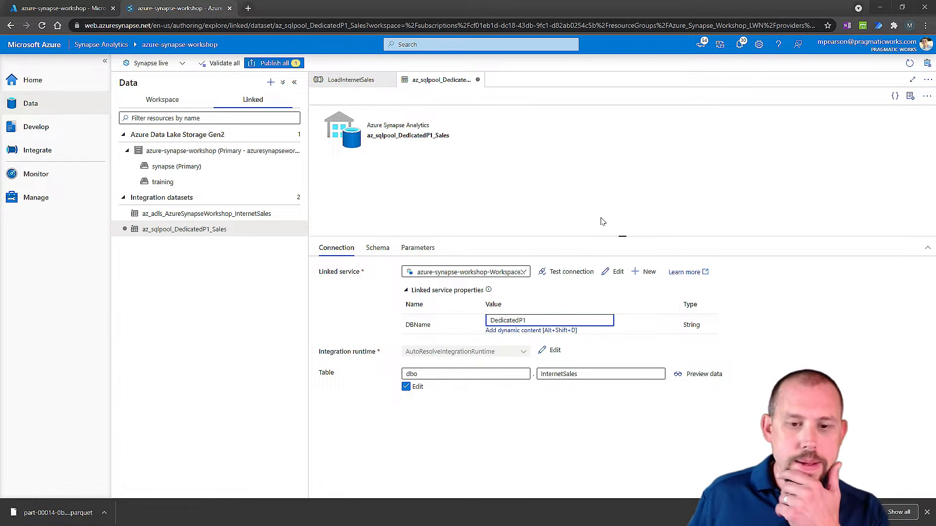
Return to the LoadInternetSales pipeline, run it in debug mode and refresh the Copy data1 run status.
{"action": "left_click", "coordinate": [563, 198]}
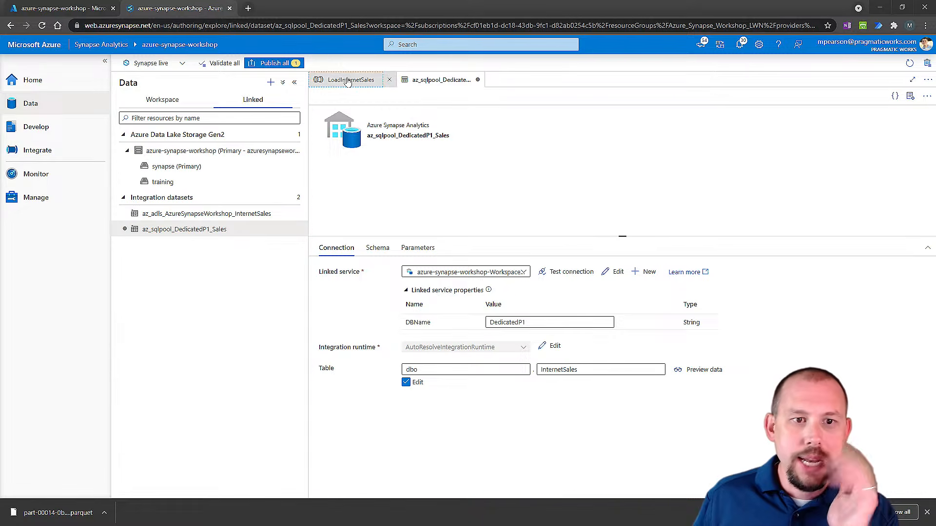
{"action": "left_click", "coordinate": [350, 80]}
{"action": "left_click", "coordinate": [555, 97]}
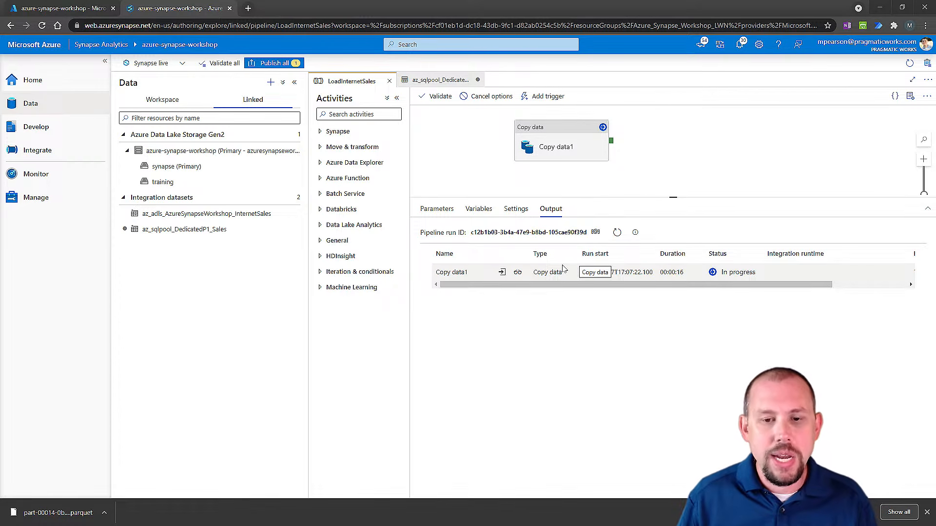
{"action": "left_click", "coordinate": [617, 233]}
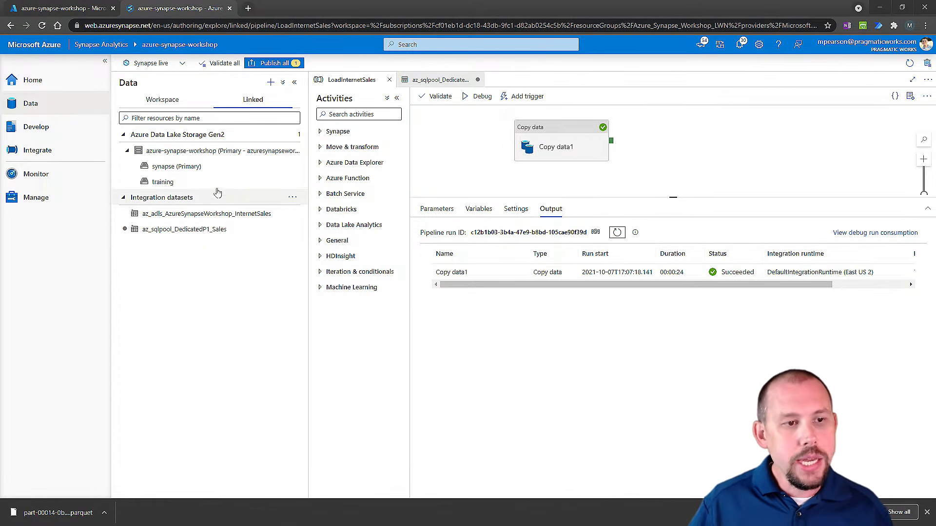
Refresh the DedicatedP1 workspace database and expand its tables to check dbo.InternetSales.
{"action": "left_click", "coordinate": [163, 103]}
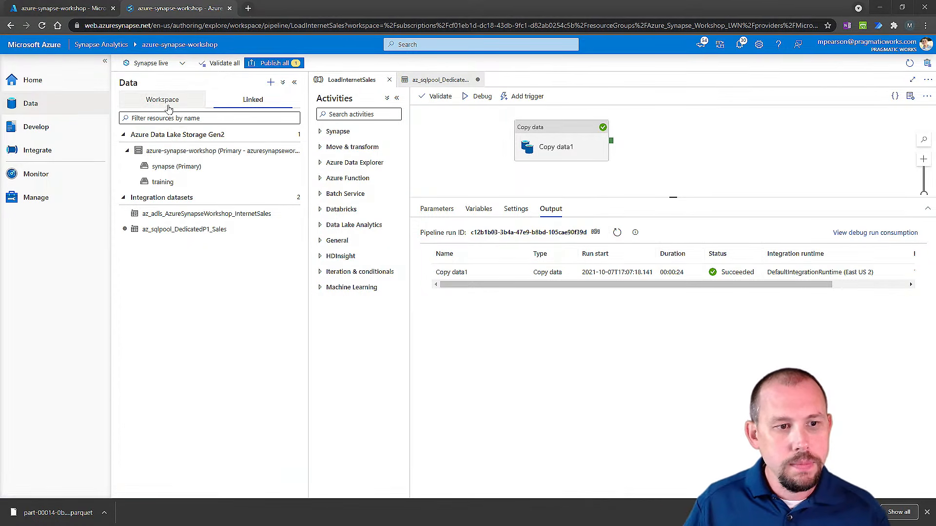
{"action": "left_click", "coordinate": [292, 151]}
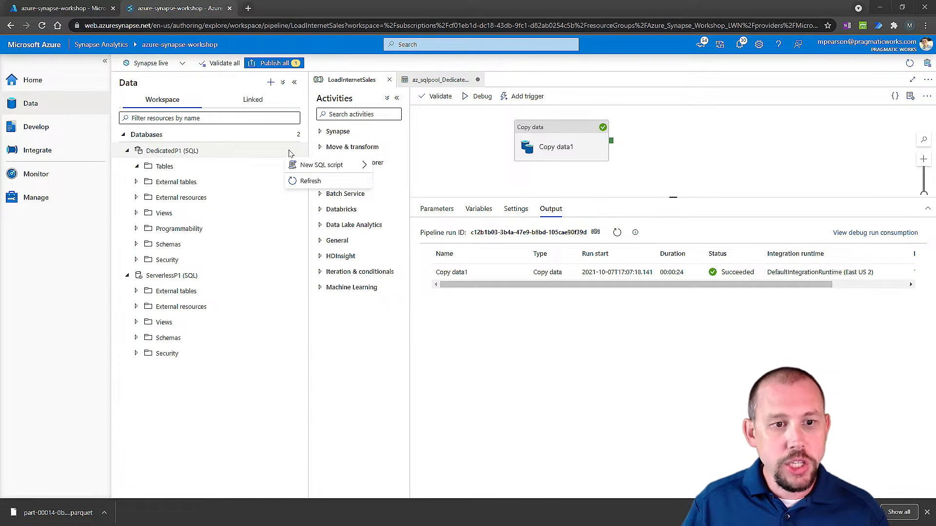
{"action": "left_click", "coordinate": [293, 180]}
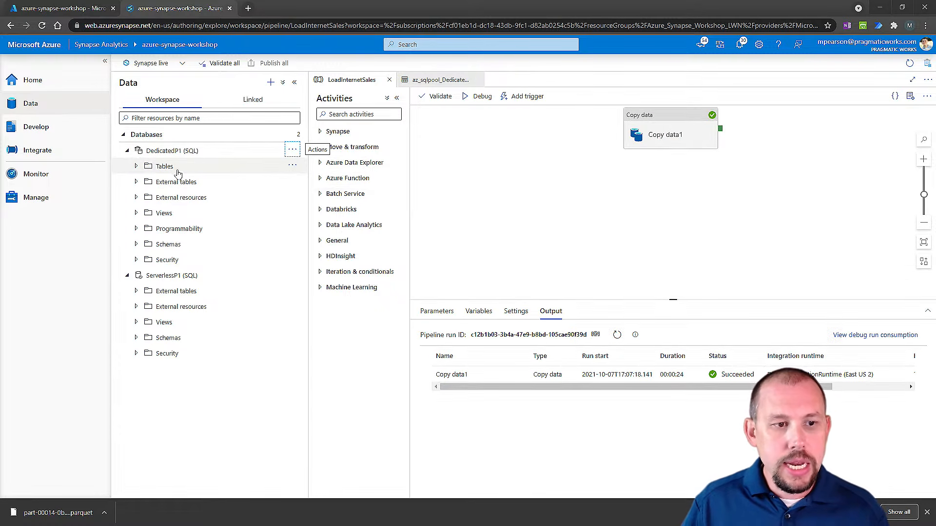
{"action": "left_click", "coordinate": [137, 166]}
{"action": "left_click", "coordinate": [199, 182]}
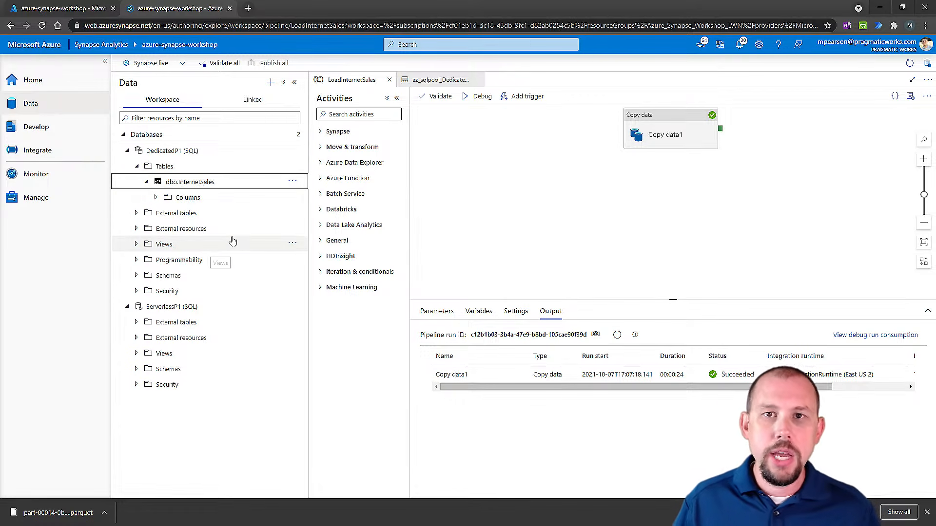
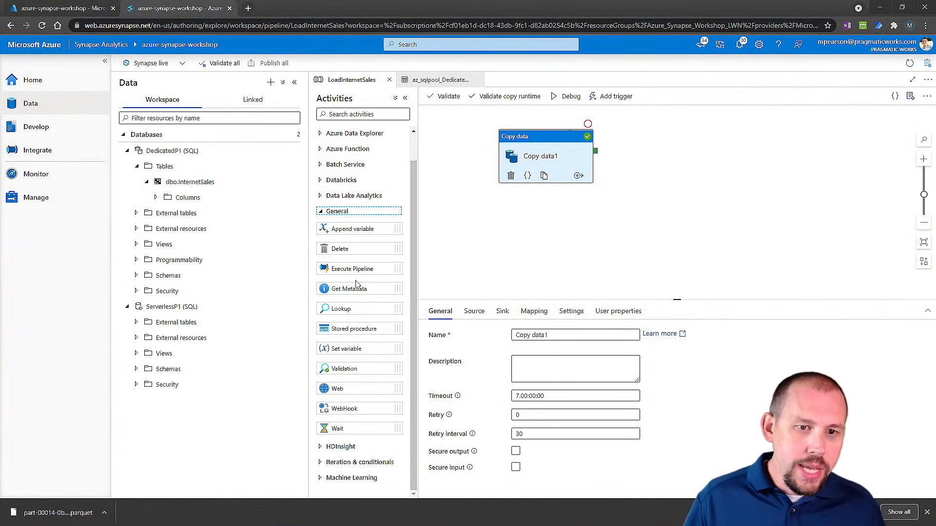
Add a Synapse Notebook activity to the pipeline and connect the Copy data1 output to it.
{"action": "left_click", "coordinate": [321, 200]}
{"action": "left_click", "coordinate": [321, 201]}
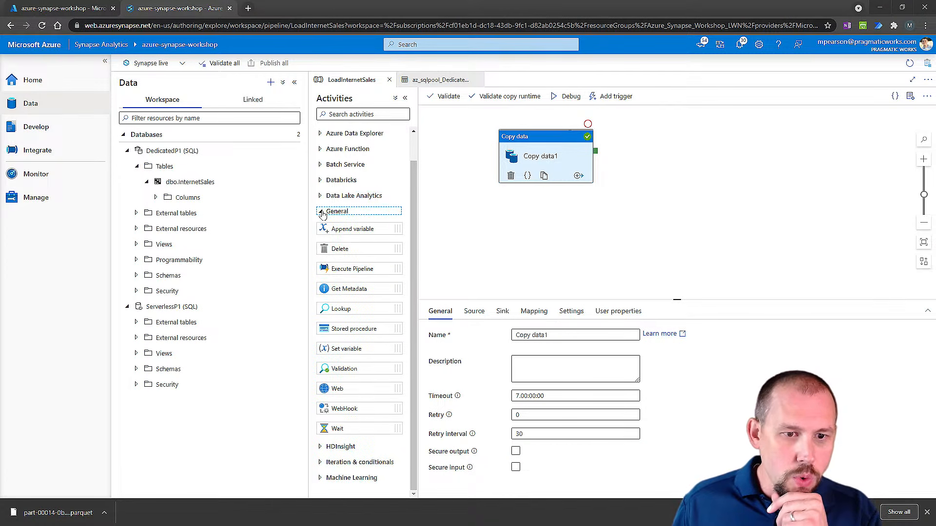
{"action": "left_click", "coordinate": [321, 211]}
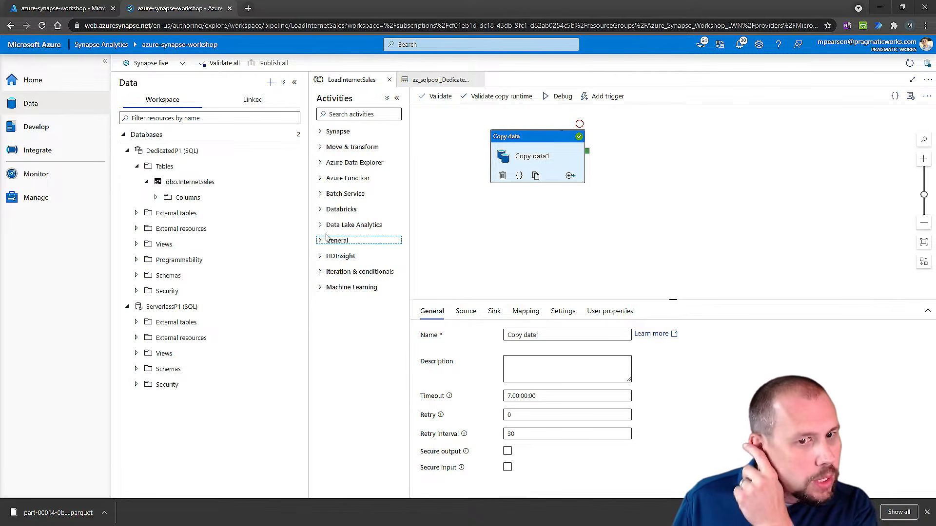
{"action": "left_click", "coordinate": [320, 132]}
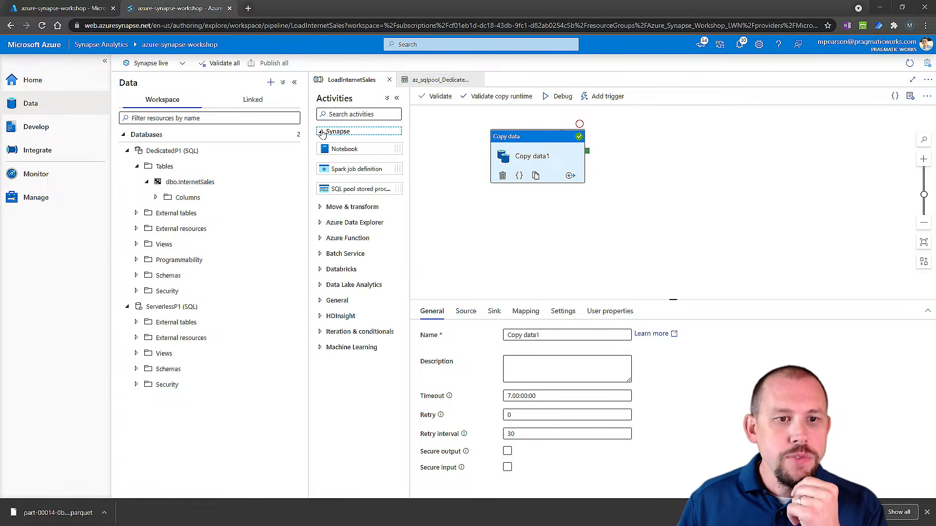
{"action": "left_click_drag", "start_coordinate": [344, 148], "coordinate": [629, 168]}
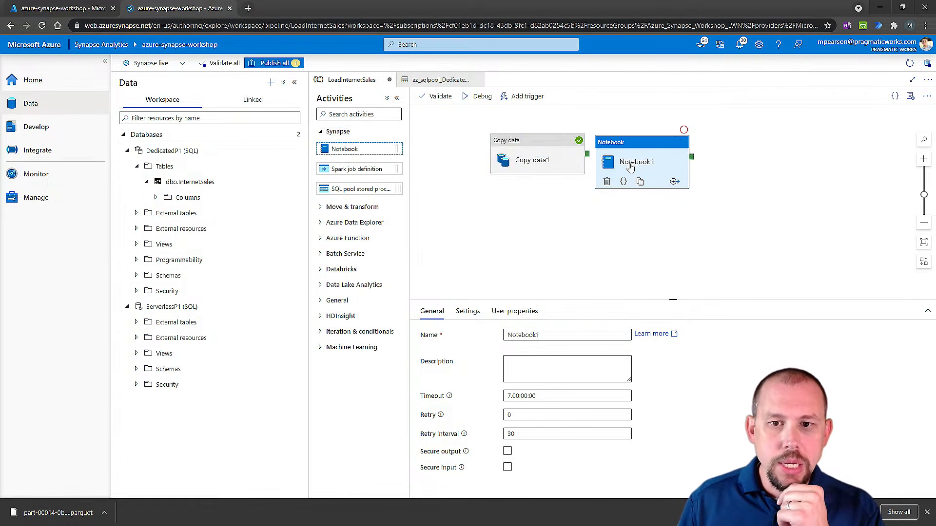
{"action": "left_click_drag", "start_coordinate": [570, 155], "coordinate": [634, 192]}
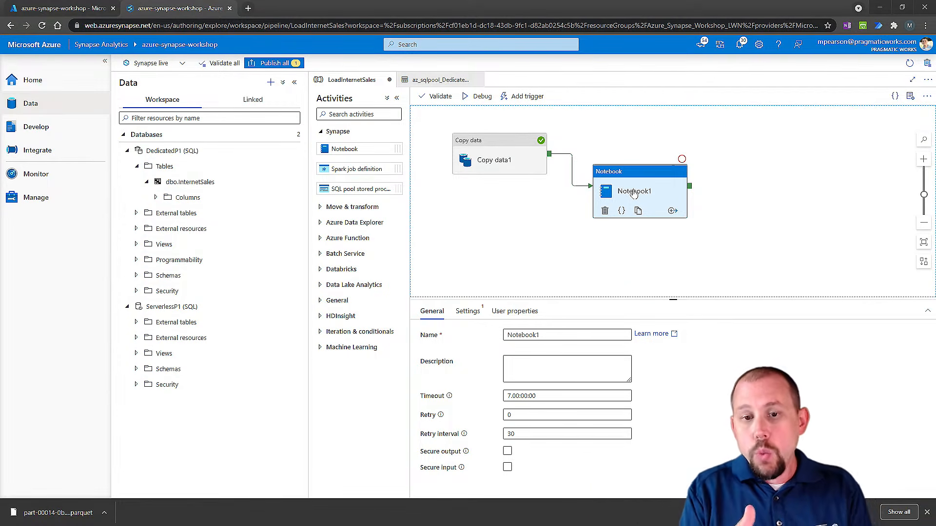
Switch to the Develop hub and delete the Notebook1 activity from the LoadInternetSales pipeline.
{"action": "left_click", "coordinate": [37, 178]}
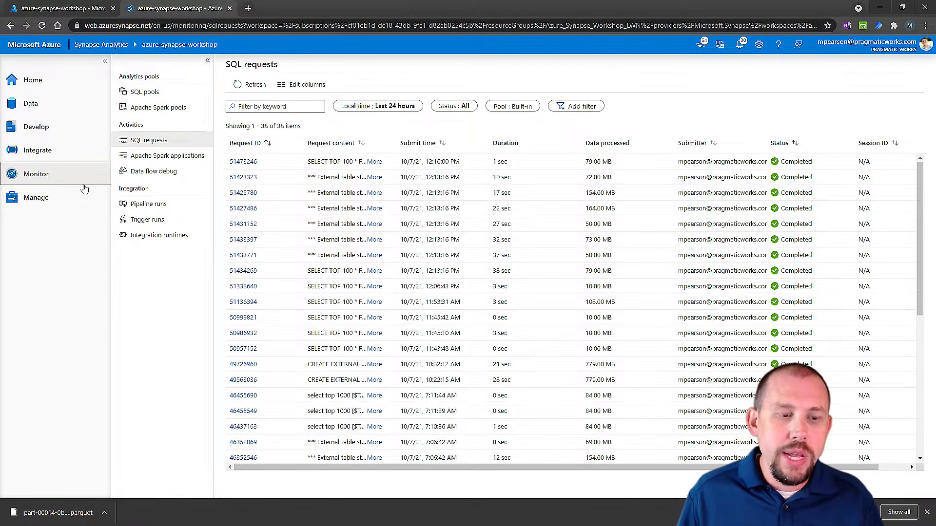
{"action": "left_click", "coordinate": [48, 128]}
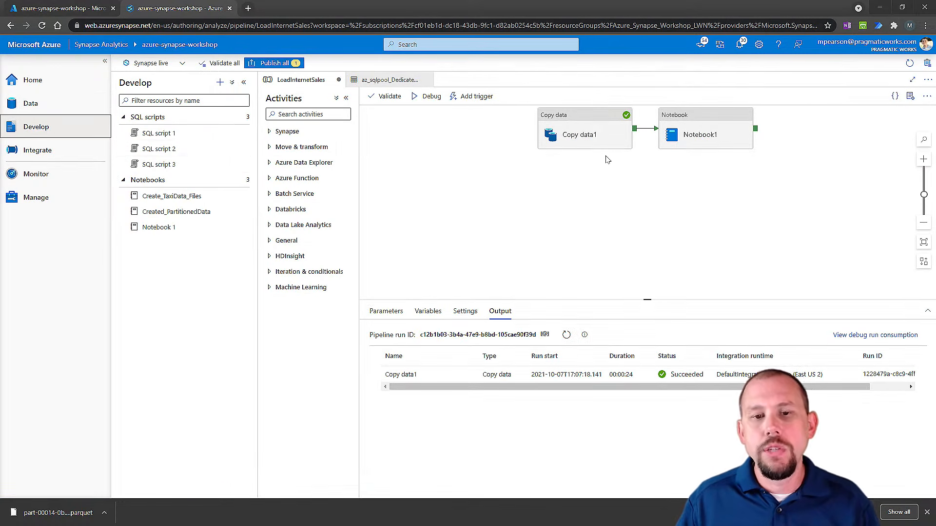
{"action": "left_click_drag", "start_coordinate": [599, 138], "coordinate": [476, 155]}
{"action": "left_click_drag", "start_coordinate": [691, 136], "coordinate": [569, 170]}
{"action": "left_click", "coordinate": [549, 194]}
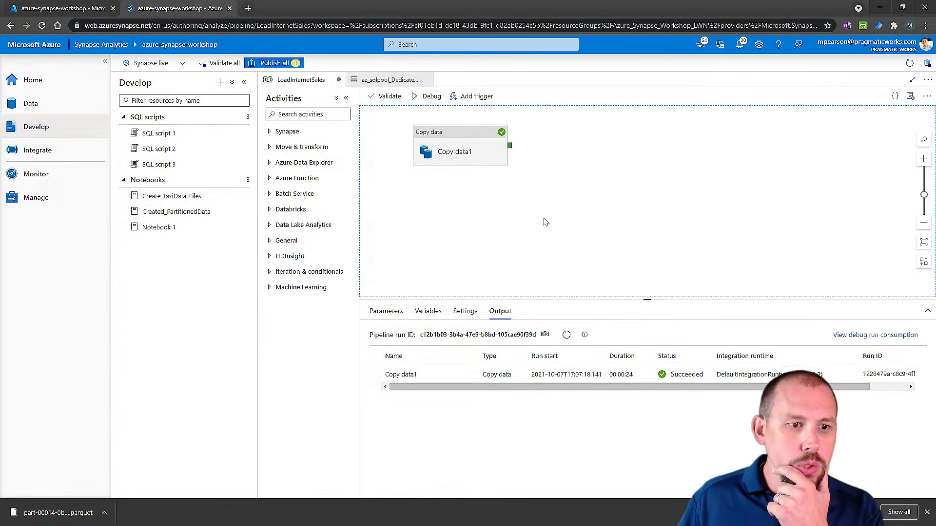
Create a new data flow and turn on its debug mode with AutoResolveIntegrationRuntime and a 1 hour time to live.
{"action": "left_click", "coordinate": [123, 117]}
{"action": "left_click", "coordinate": [123, 134]}
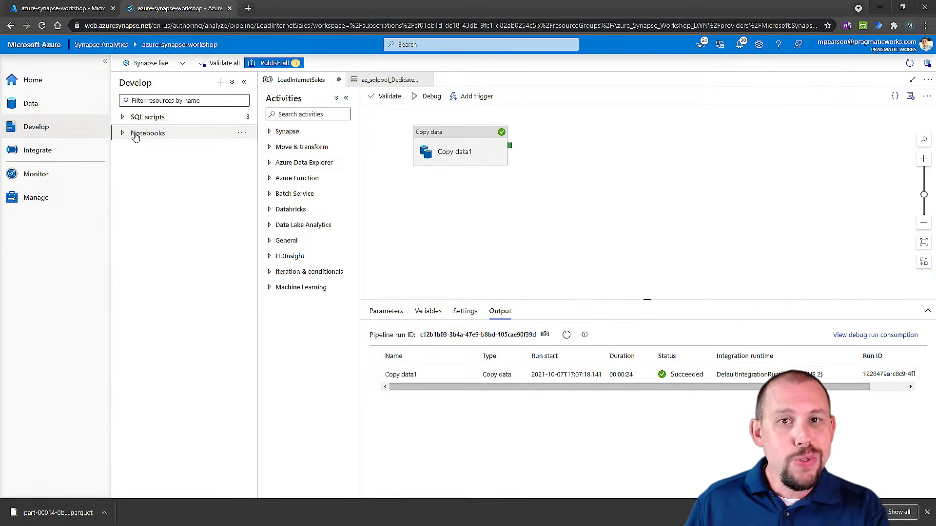
{"action": "left_click", "coordinate": [220, 84]}
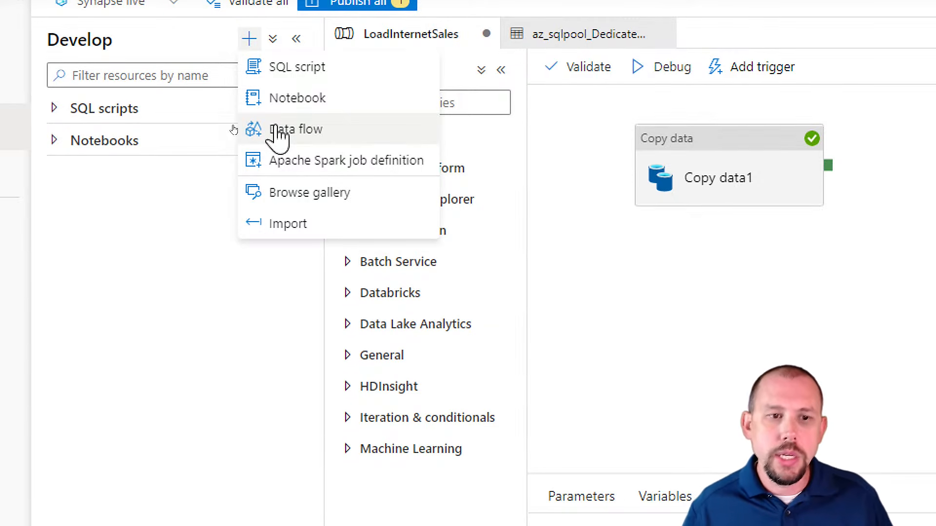
{"action": "left_click", "coordinate": [279, 134]}
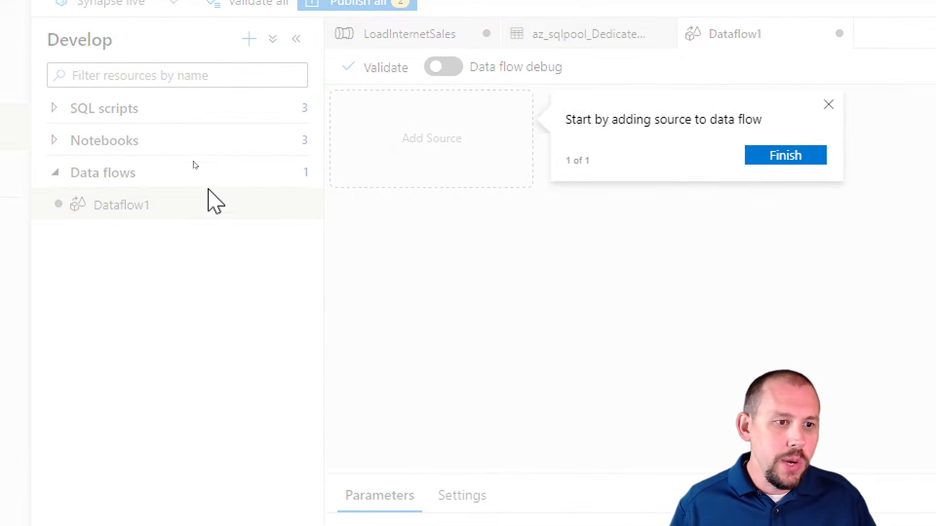
{"action": "left_click", "coordinate": [786, 156]}
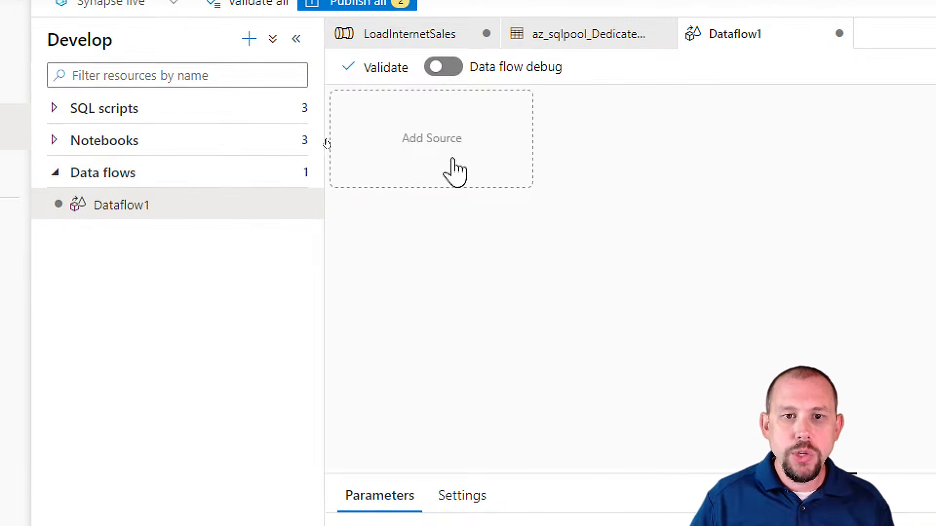
{"action": "left_click", "coordinate": [455, 70]}
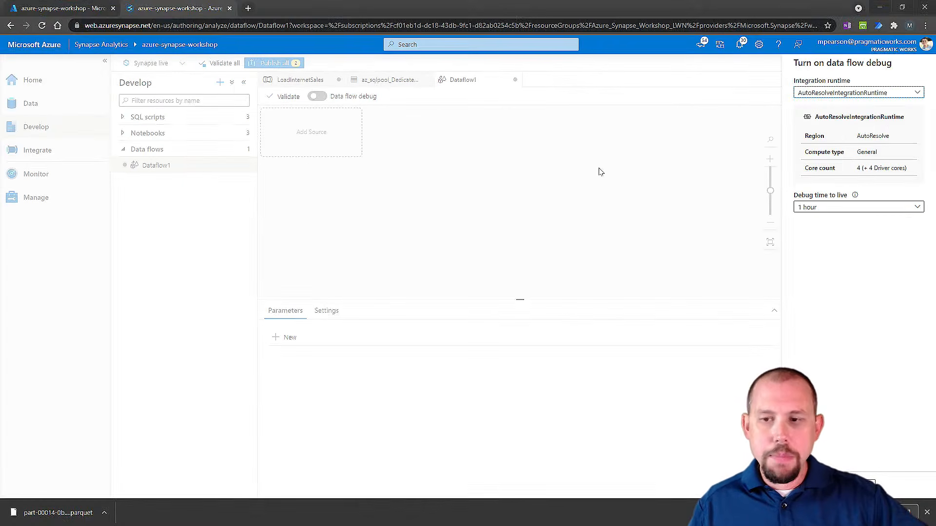
{"action": "left_click", "coordinate": [871, 482]}
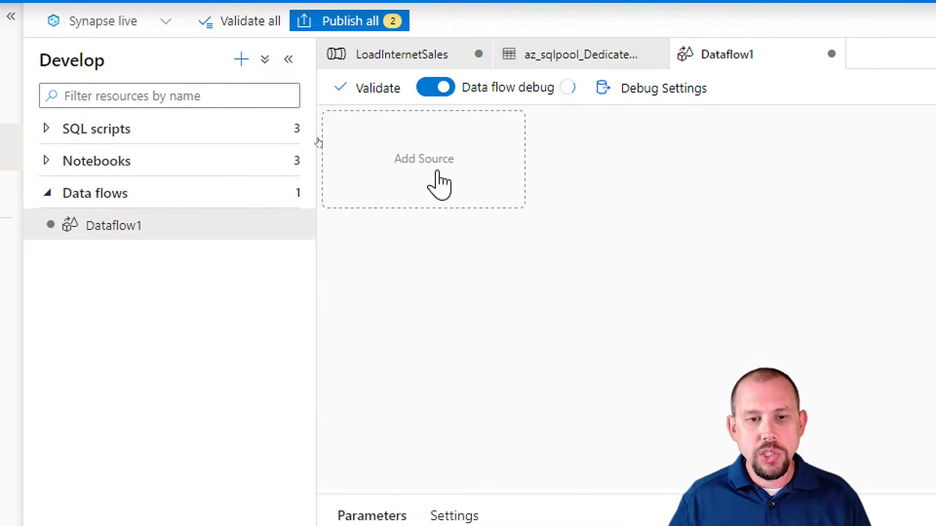
Add a source to Dataflow1 with output stream name InternetSales and integration dataset az_adls_AzureSynapseWorkshop_InternetSales.
{"action": "left_click", "coordinate": [438, 173]}
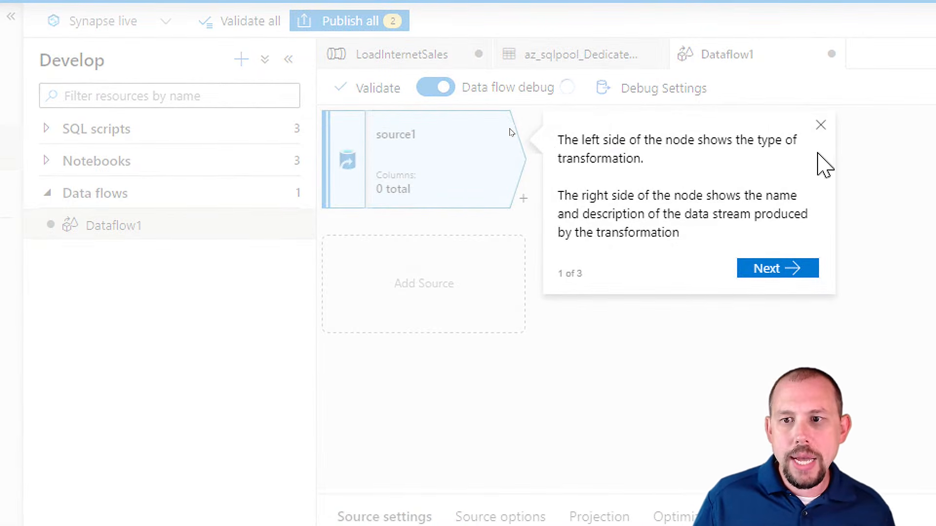
{"action": "left_click", "coordinate": [820, 125]}
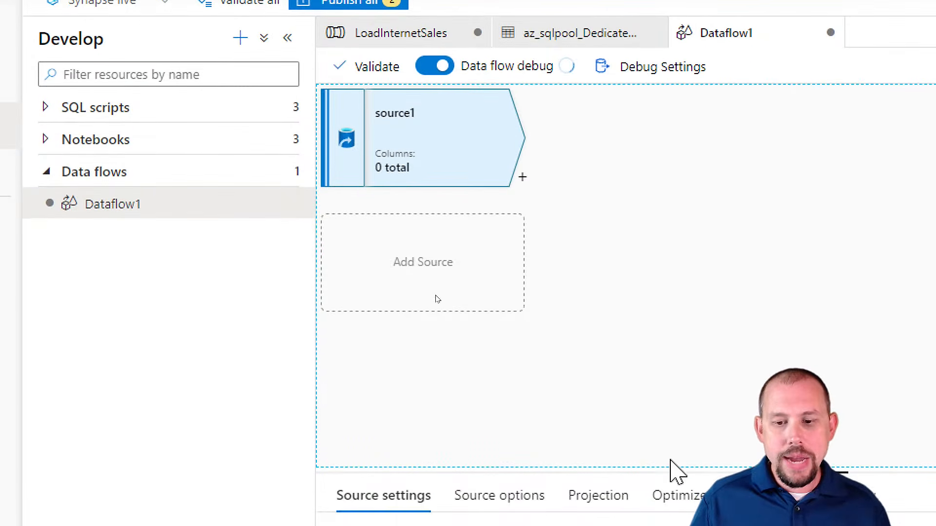
{"action": "left_click_drag", "start_coordinate": [673, 457], "coordinate": [673, 236]}
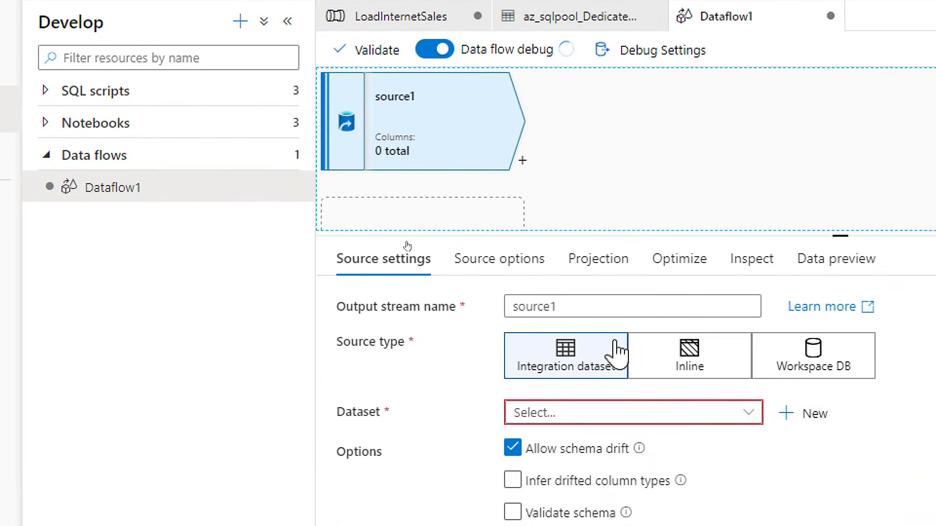
{"action": "left_click_drag", "start_coordinate": [608, 307], "coordinate": [516, 306]}
{"action": "key", "text": "BackSpace"}
{"action": "type", "text": "InternetSales"}
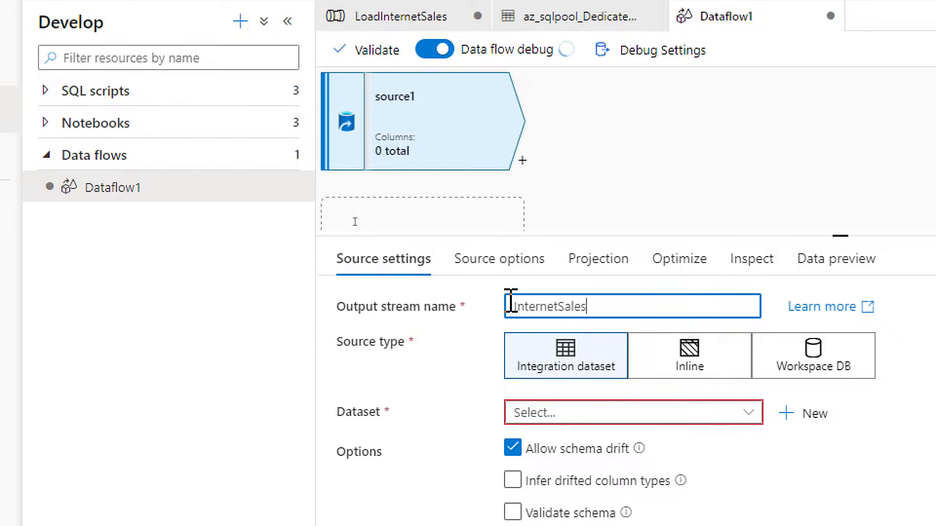
{"action": "left_click", "coordinate": [551, 413]}
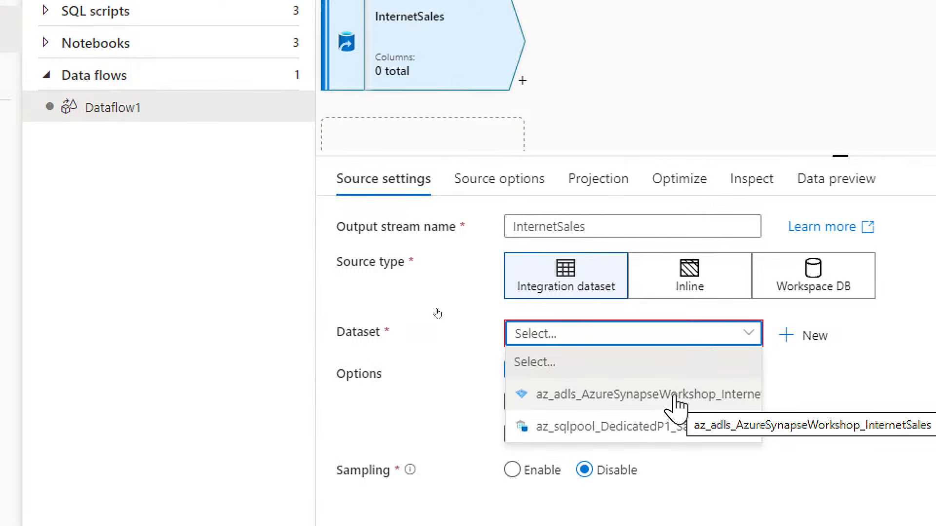
{"action": "left_click", "coordinate": [675, 403]}
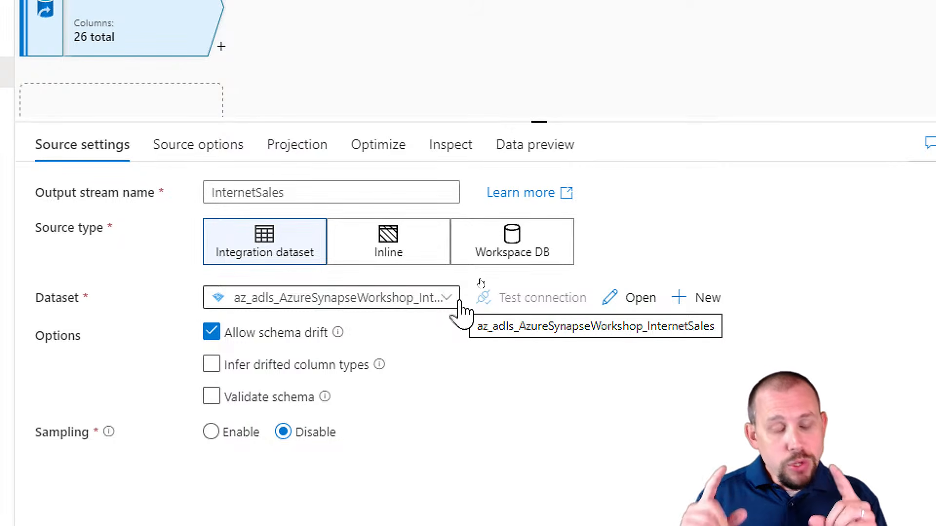
Try the InternetSales source with schema drift disallowed and schema validation enabled, and revert both options.
{"action": "left_click", "coordinate": [212, 333]}
{"action": "left_click", "coordinate": [211, 396]}
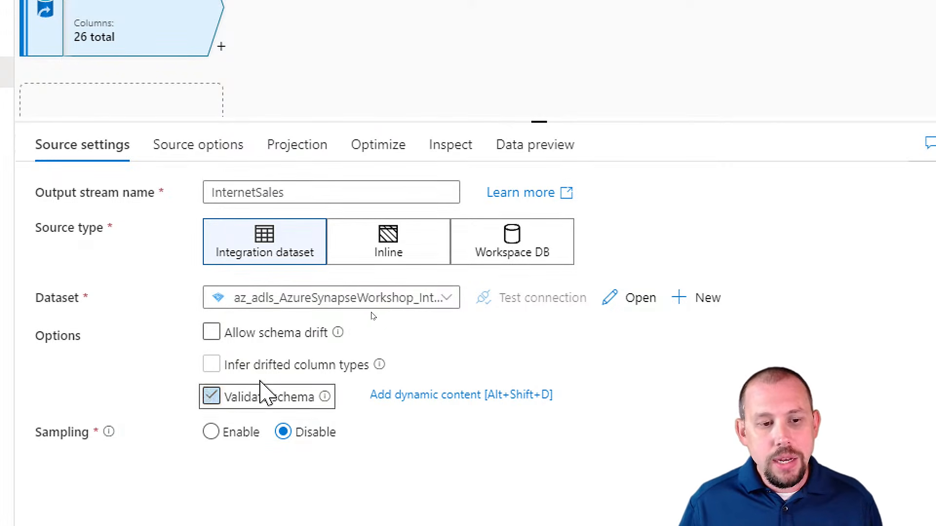
{"action": "left_click", "coordinate": [263, 391]}
{"action": "left_click", "coordinate": [212, 333]}
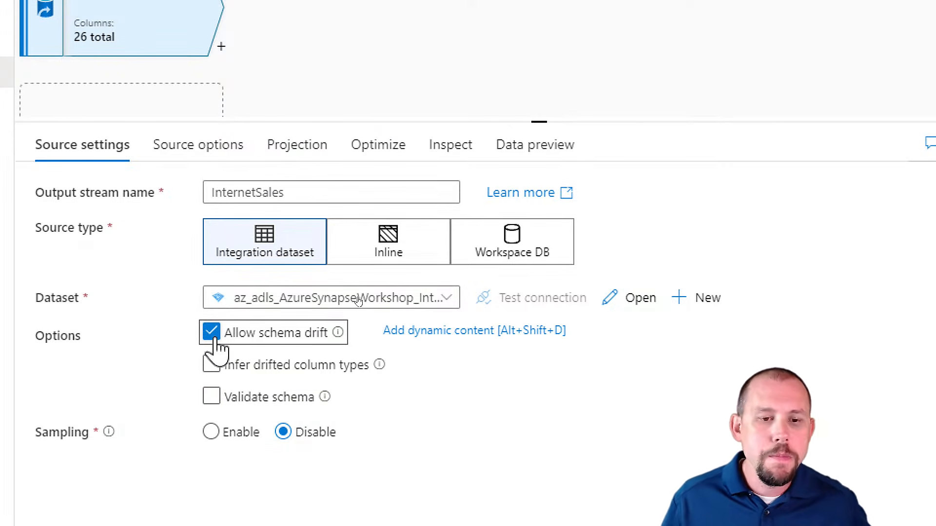
{"action": "left_click", "coordinate": [232, 394]}
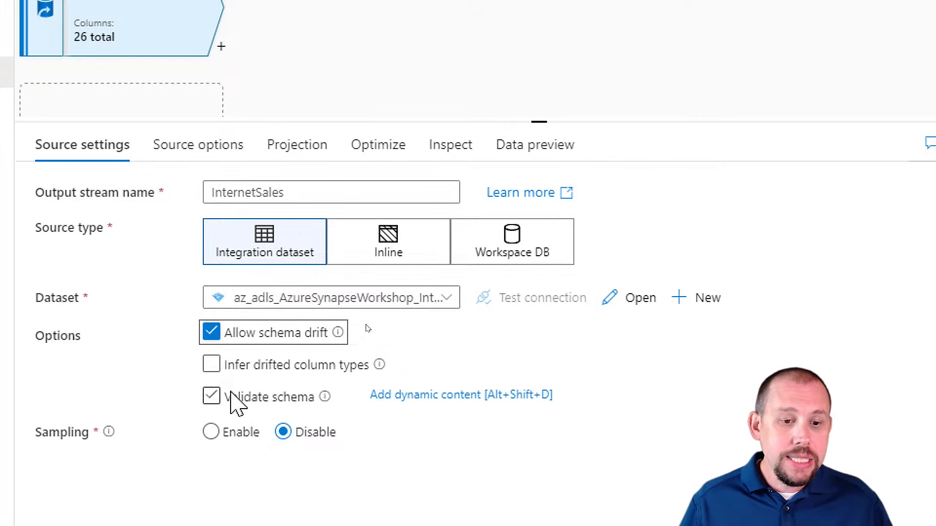
Review the InternetSales source options, including the wildcard paths and the column to store file name.
{"action": "left_click", "coordinate": [191, 151]}
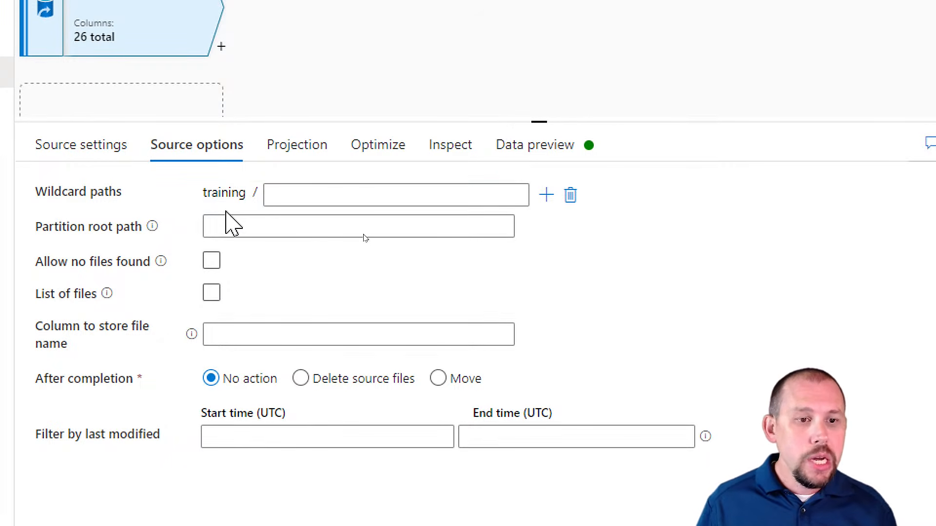
{"action": "left_click", "coordinate": [300, 195]}
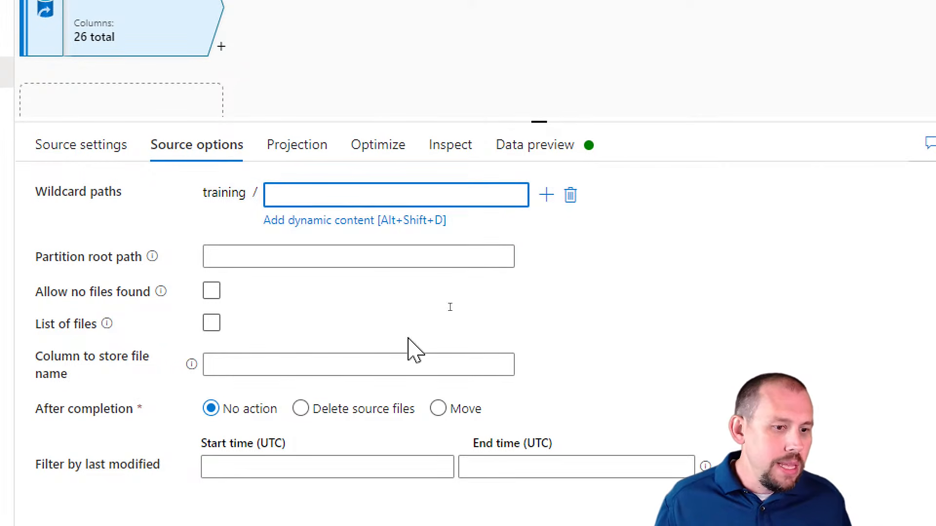
{"action": "scroll", "coordinate": [320, 471], "scroll_direction": "down", "scroll_amount": 1}
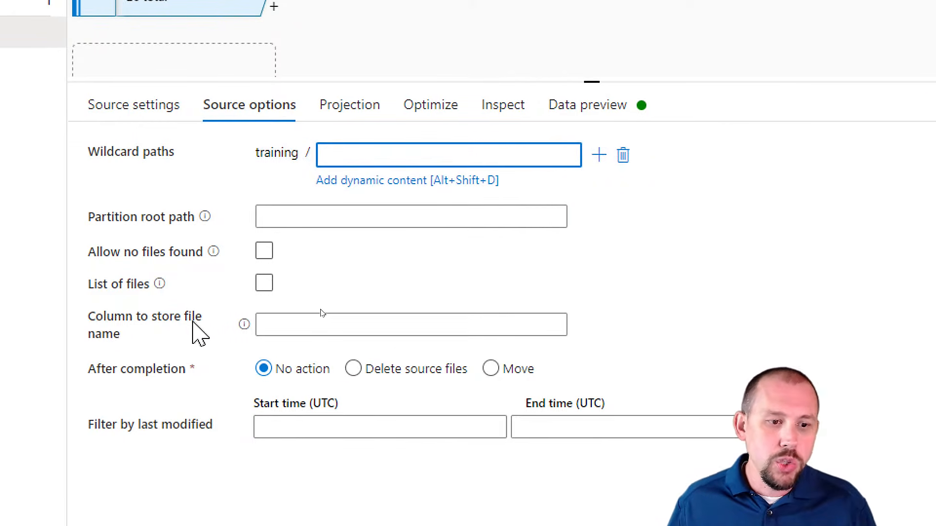
{"action": "left_click", "coordinate": [218, 332]}
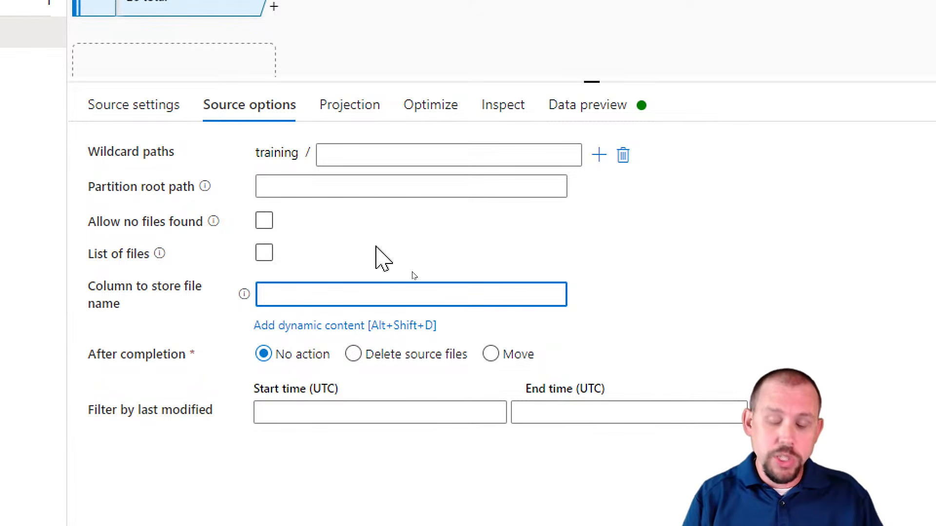
Try FileName as the InternetSales source's column to store file name and other after-completion actions, and revert to an empty name and No action.
{"action": "type", "text": "ileName"}
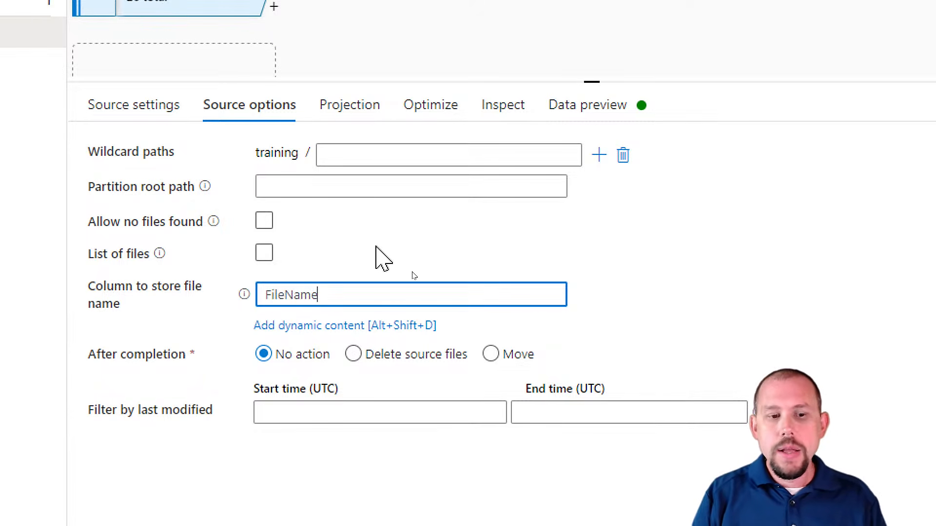
{"action": "key", "text": "ctrl+a"}
{"action": "key", "text": "BackSpace"}
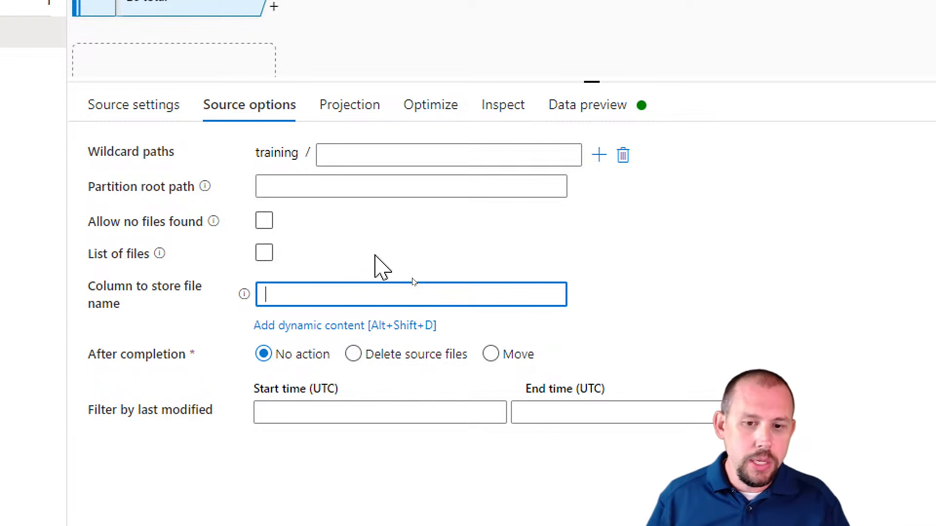
{"action": "left_click", "coordinate": [491, 354]}
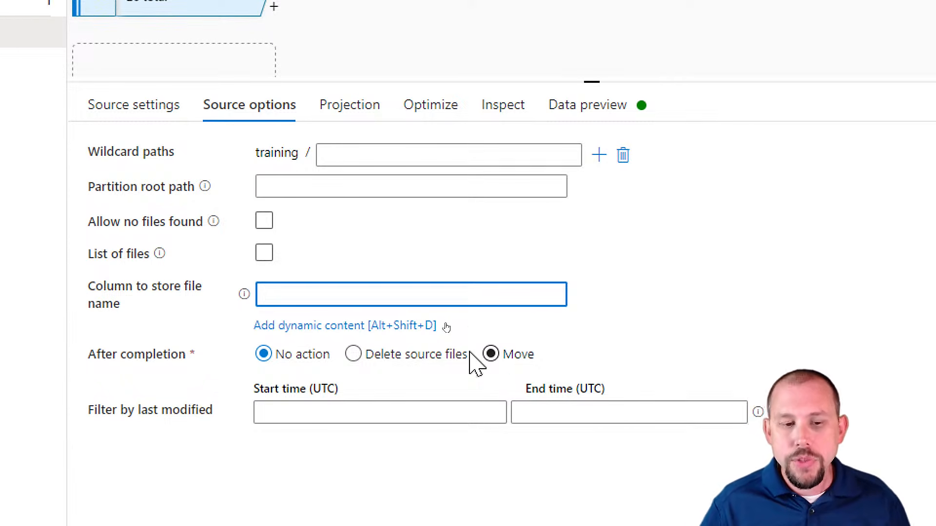
{"action": "left_click", "coordinate": [390, 355]}
{"action": "left_click", "coordinate": [263, 354]}
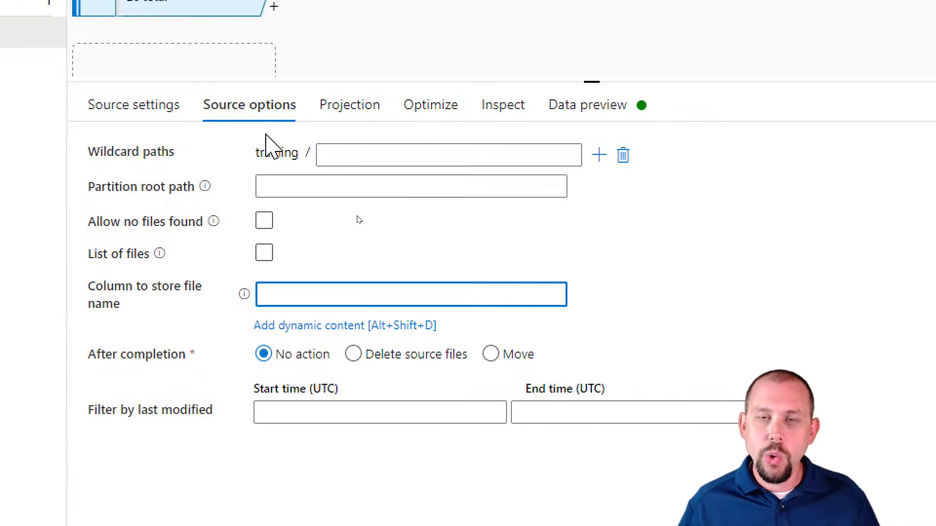
Review the InternetSales source's projected column names and types, and its data preview.
{"action": "left_click", "coordinate": [353, 108]}
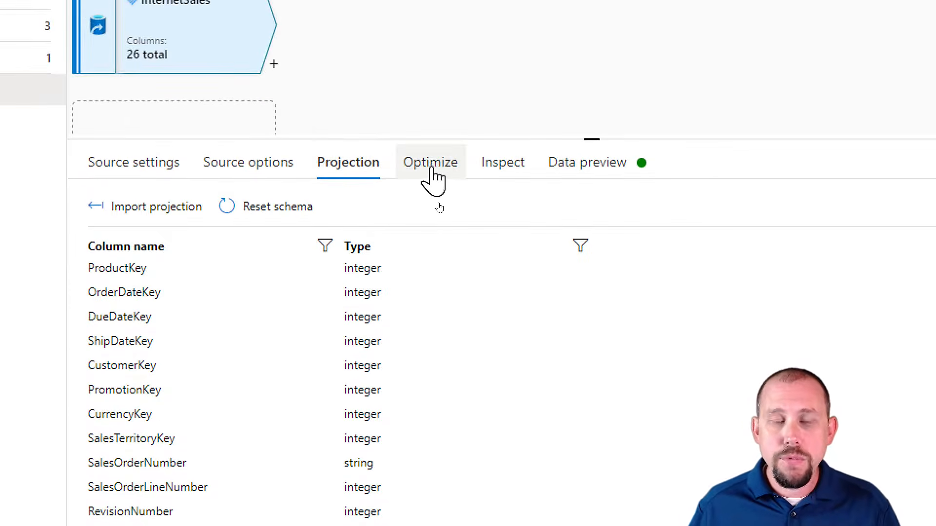
{"action": "left_click", "coordinate": [576, 165]}
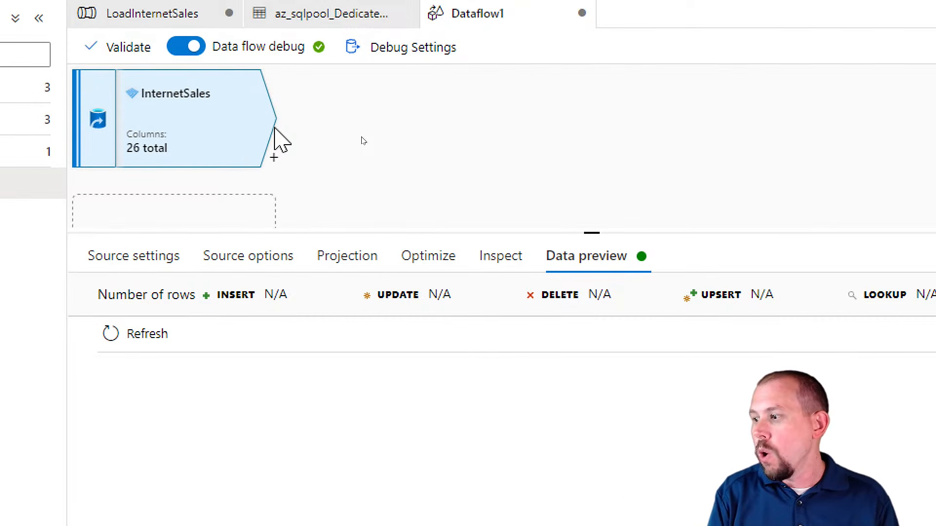
Add a Window transformation after the InternetSales source and enlarge its settings area.
{"action": "left_click", "coordinate": [275, 160]}
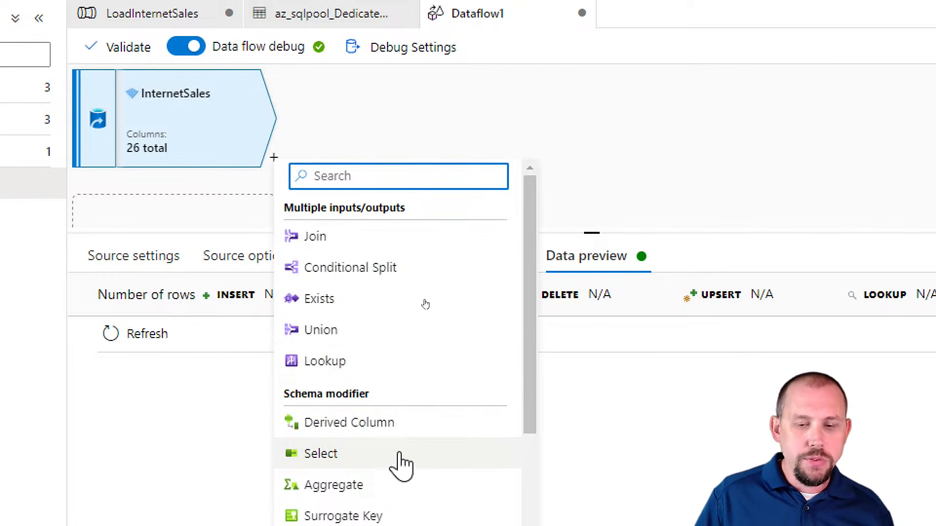
{"action": "scroll", "coordinate": [402, 466], "scroll_direction": "down", "scroll_amount": 2}
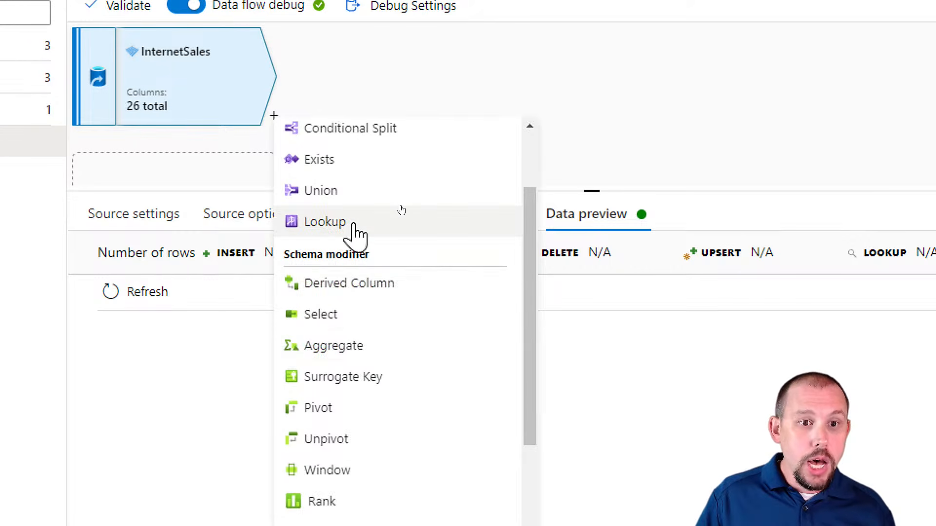
{"action": "scroll", "coordinate": [357, 236], "scroll_direction": "up", "scroll_amount": 2}
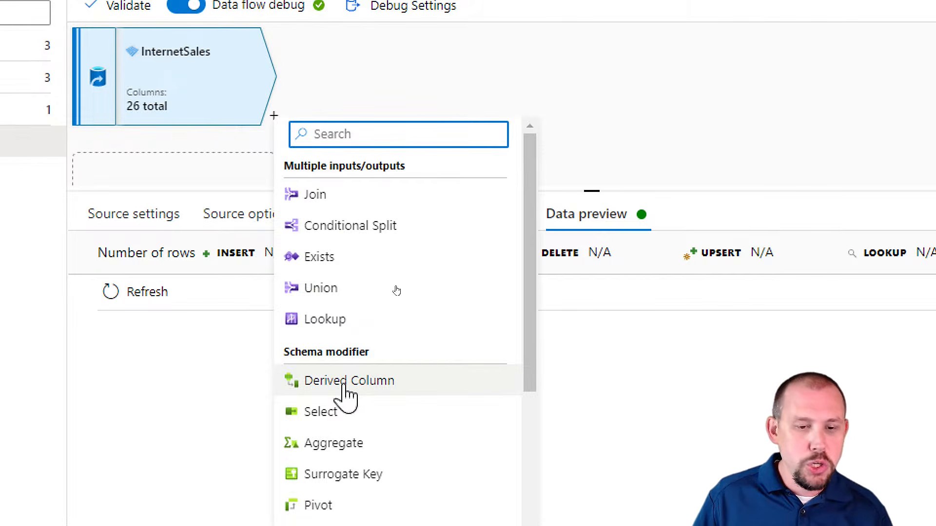
{"action": "scroll", "coordinate": [376, 388], "scroll_direction": "down", "scroll_amount": 2}
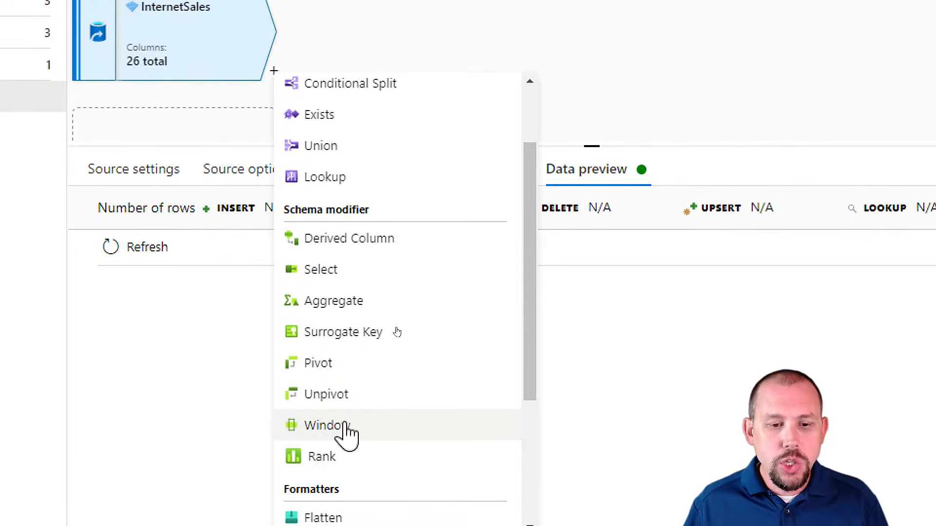
{"action": "left_click", "coordinate": [344, 425]}
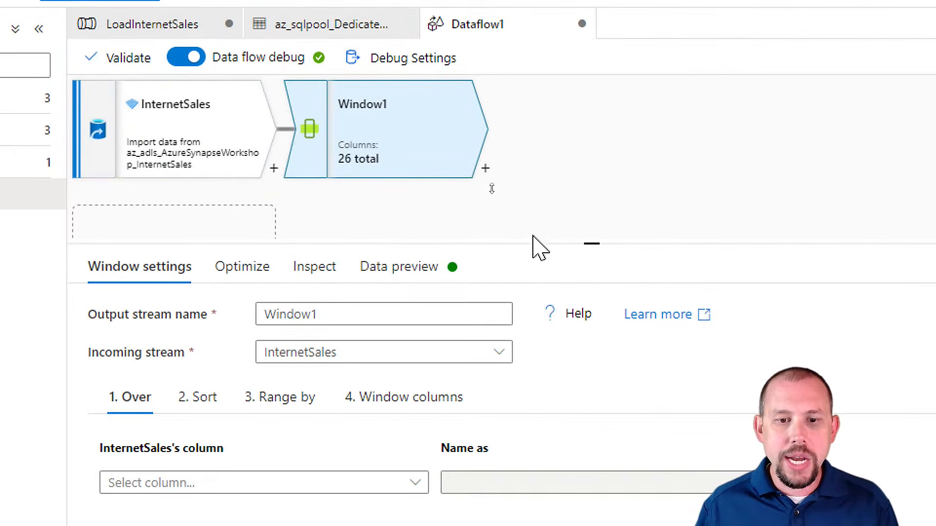
{"action": "left_click_drag", "start_coordinate": [539, 258], "coordinate": [548, 349]}
{"action": "left_click", "coordinate": [539, 278]}
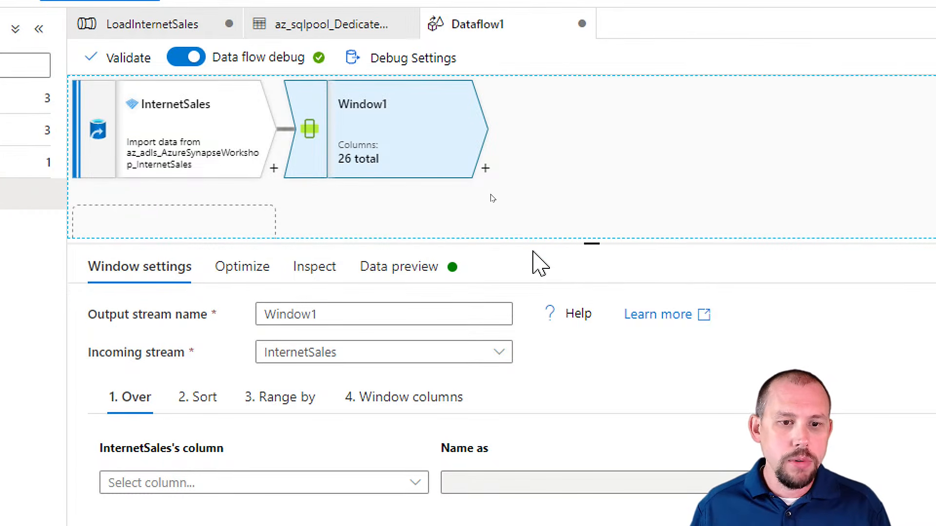
{"action": "left_click_drag", "start_coordinate": [532, 244], "coordinate": [527, 347]}
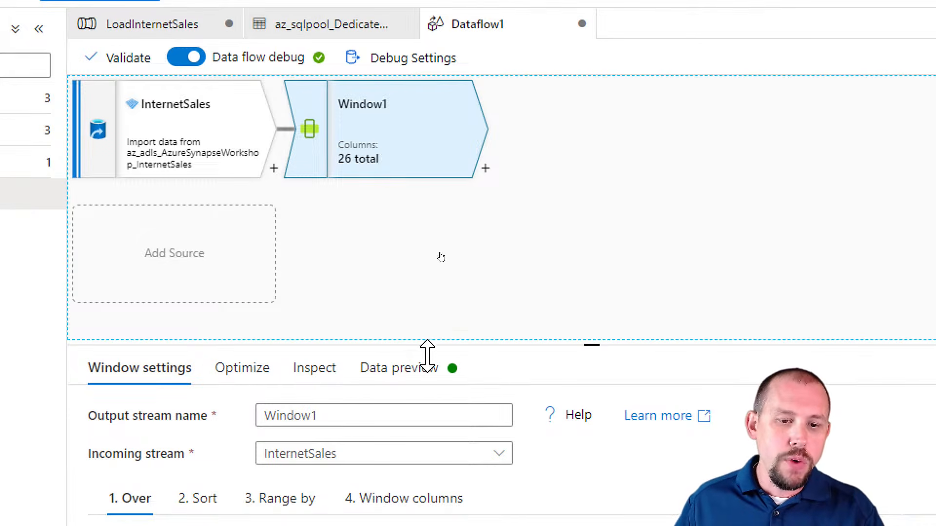
{"action": "left_click_drag", "start_coordinate": [438, 342], "coordinate": [457, 179]}
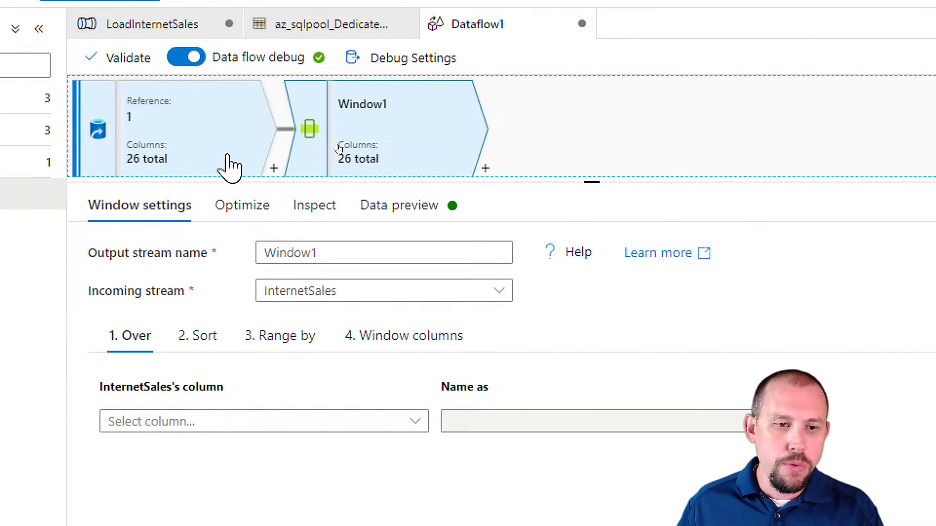
Name the Window transformation's output stream AggByProduct and set its Over column to ProductKey.
{"action": "left_click_drag", "start_coordinate": [356, 252], "coordinate": [229, 257]}
{"action": "type", "text": "AggByProduct"}
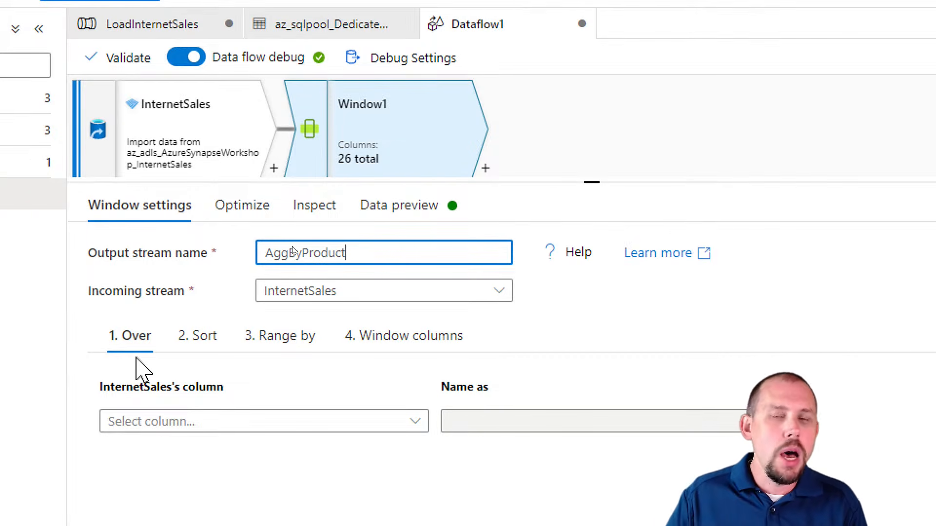
{"action": "left_click", "coordinate": [153, 423]}
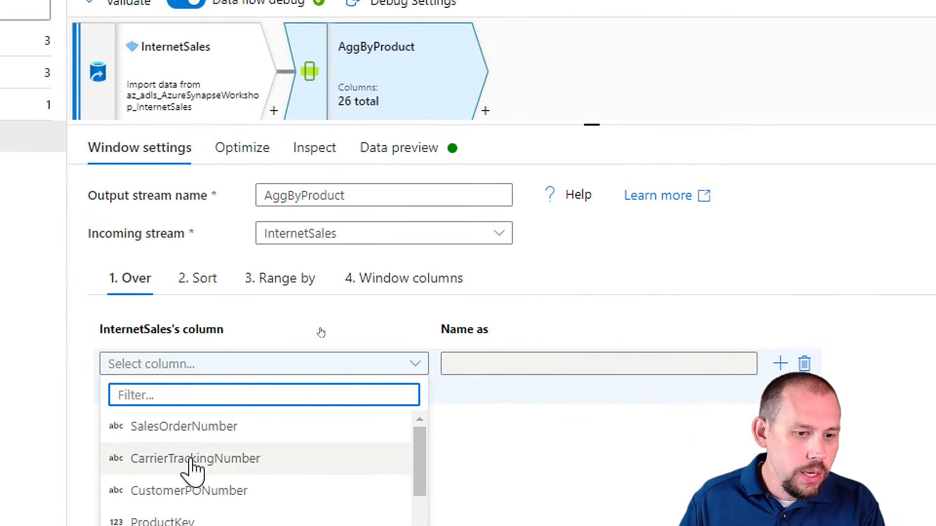
{"action": "left_click", "coordinate": [194, 521]}
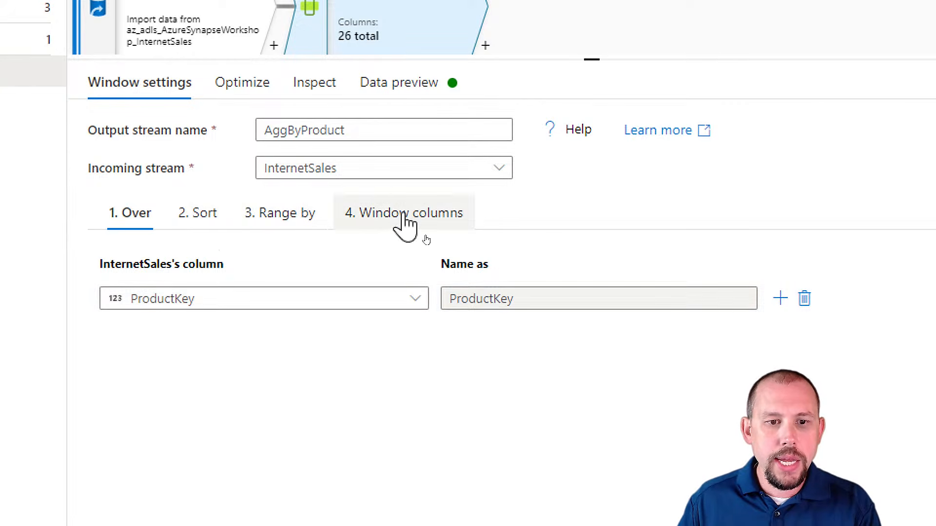
Define a window column named TotalSalesByProduct in the AggByProduct transformation.
{"action": "left_click", "coordinate": [374, 224]}
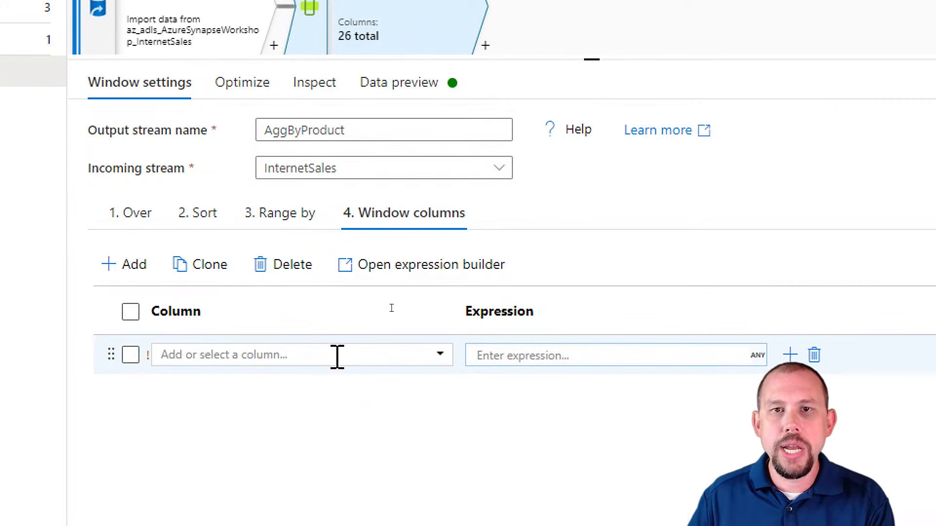
{"action": "left_click", "coordinate": [308, 355]}
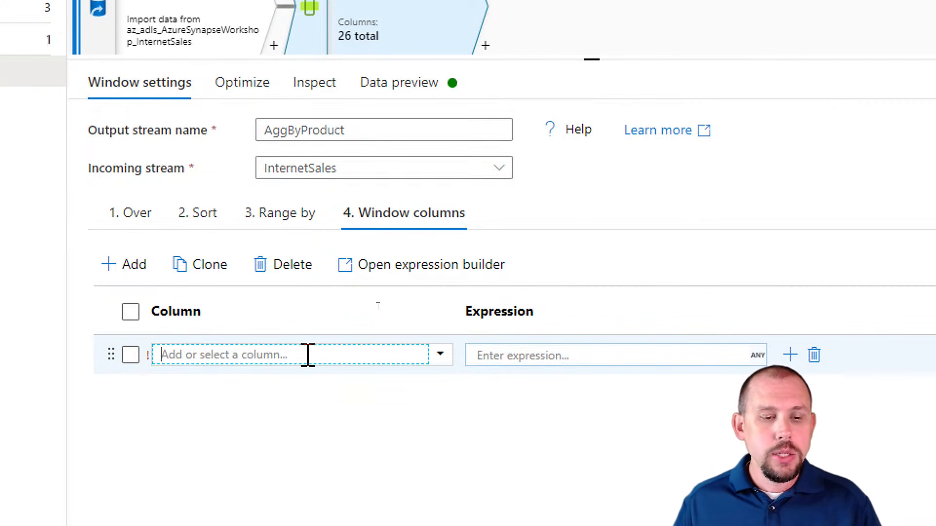
{"action": "type", "text": "TotalSalesByProduct"}
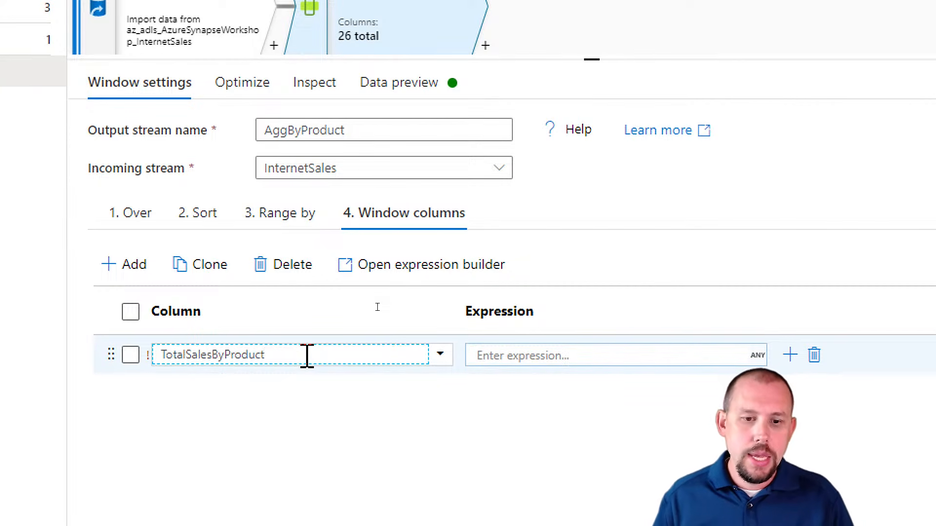
Find the sum function in the expression builder's functions and insert it into the TotalSalesByProduct expression.
{"action": "left_click", "coordinate": [492, 357]}
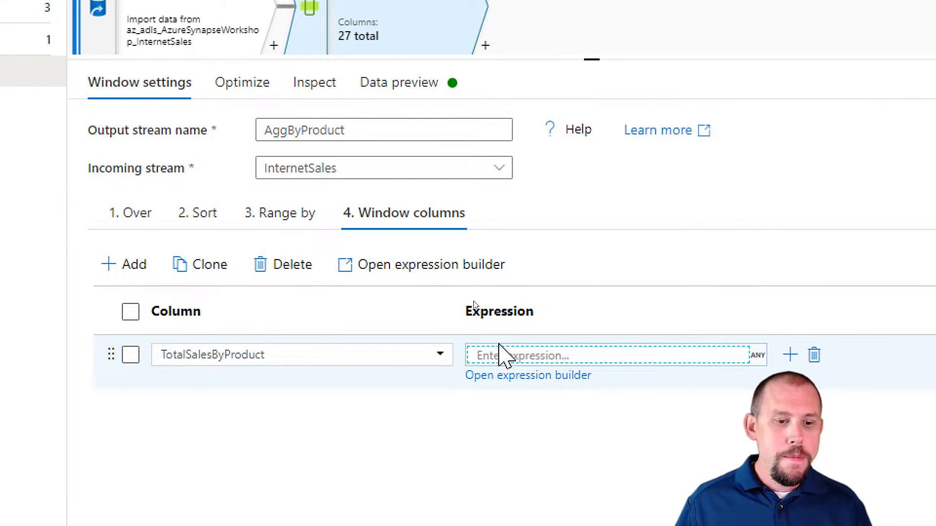
{"action": "left_click", "coordinate": [558, 382]}
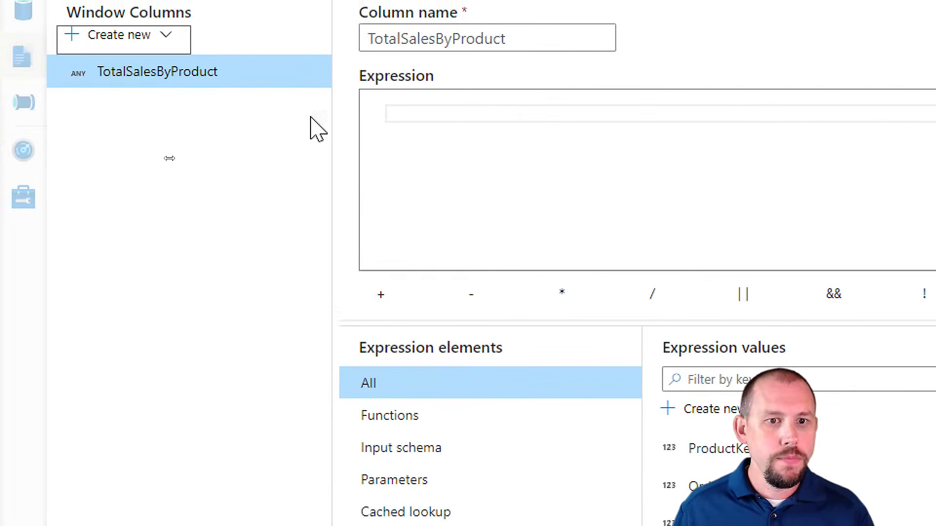
{"action": "left_click", "coordinate": [419, 128]}
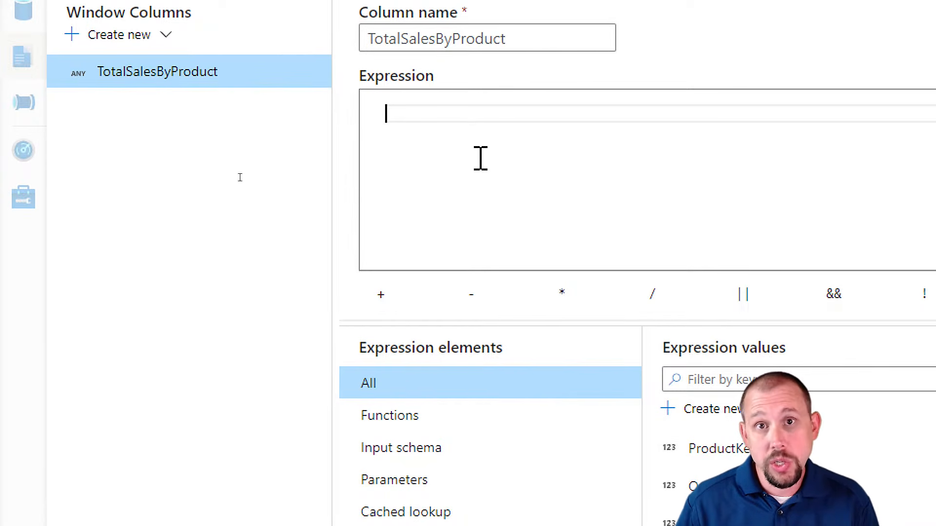
{"action": "left_click", "coordinate": [786, 379]}
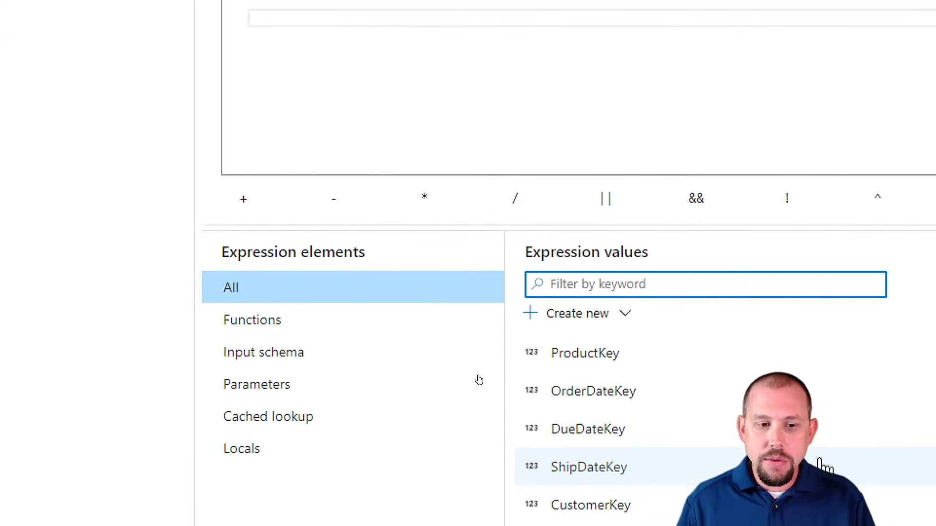
{"action": "left_click", "coordinate": [300, 321]}
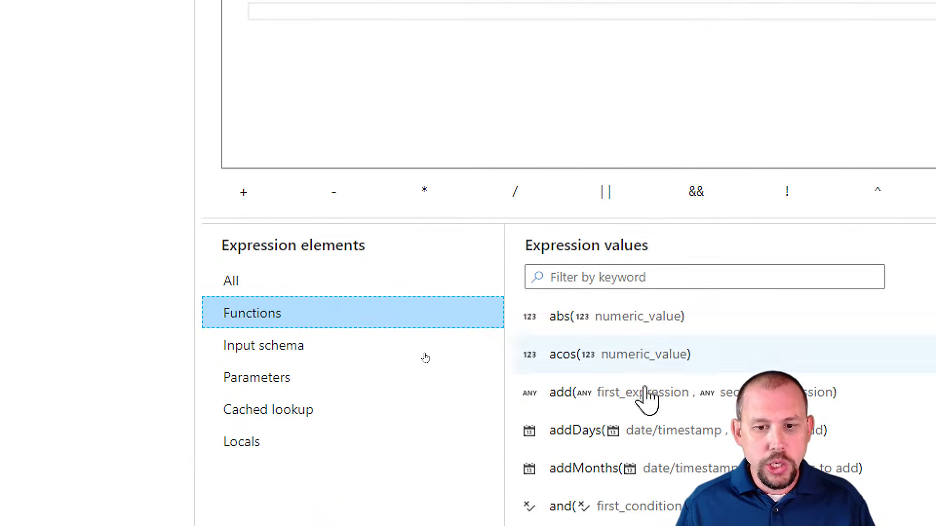
{"action": "scroll", "coordinate": [695, 451], "scroll_direction": "down", "scroll_amount": 15}
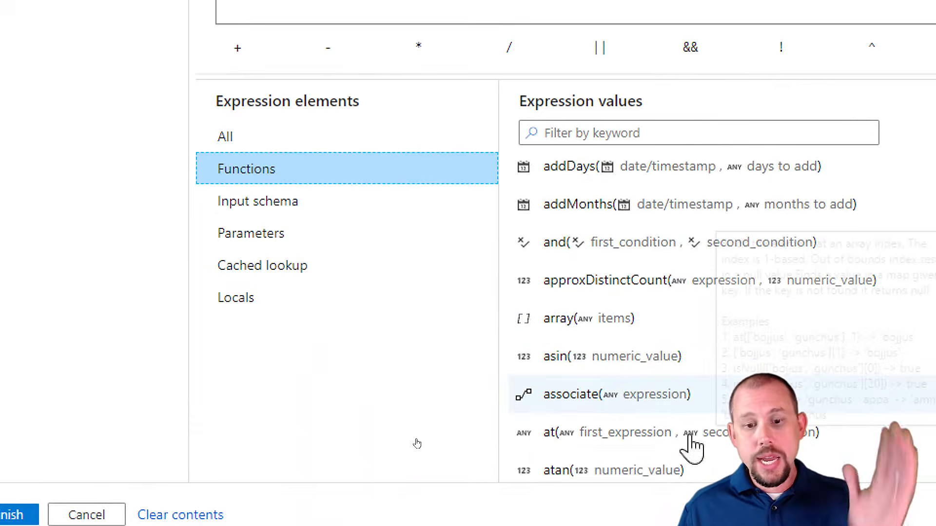
{"action": "scroll", "coordinate": [692, 441], "scroll_direction": "down", "scroll_amount": 20}
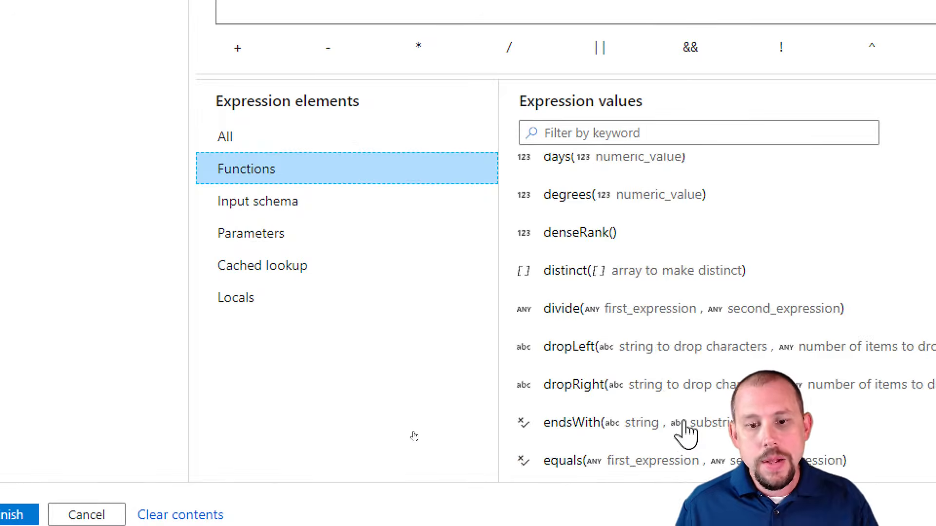
{"action": "scroll", "coordinate": [697, 402], "scroll_direction": "down", "scroll_amount": 20}
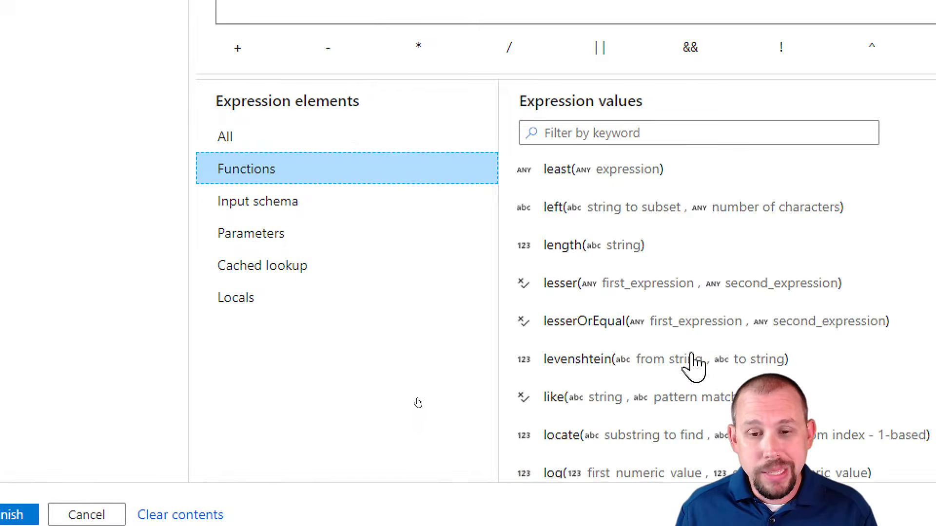
{"action": "scroll", "coordinate": [679, 326], "scroll_direction": "down", "scroll_amount": 20}
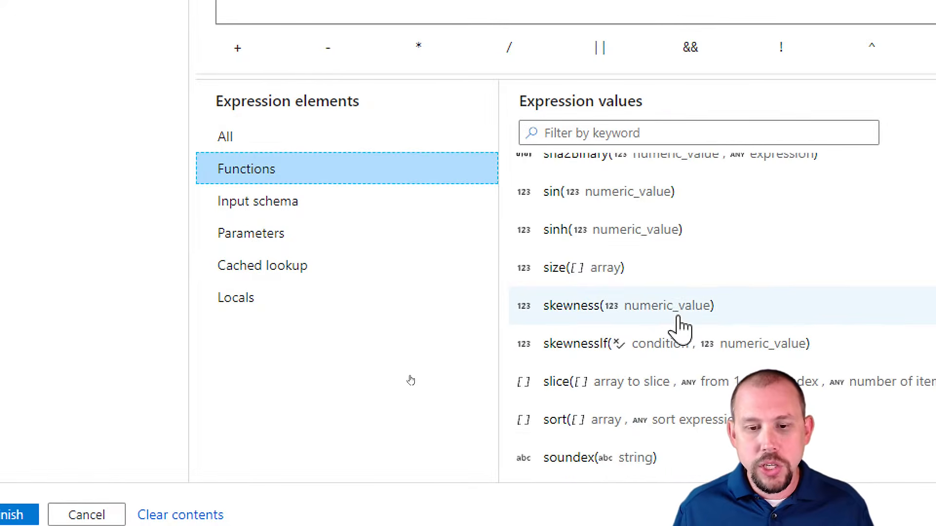
{"action": "scroll", "coordinate": [648, 288], "scroll_direction": "up", "scroll_amount": 15}
{"action": "scroll", "coordinate": [589, 177], "scroll_direction": "up", "scroll_amount": 5}
{"action": "left_click", "coordinate": [585, 131]}
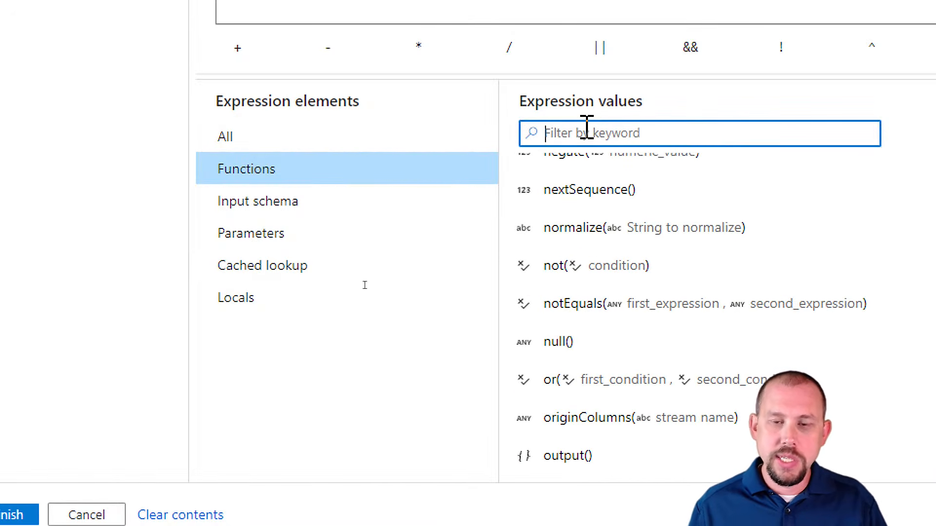
{"action": "type", "text": "sum"}
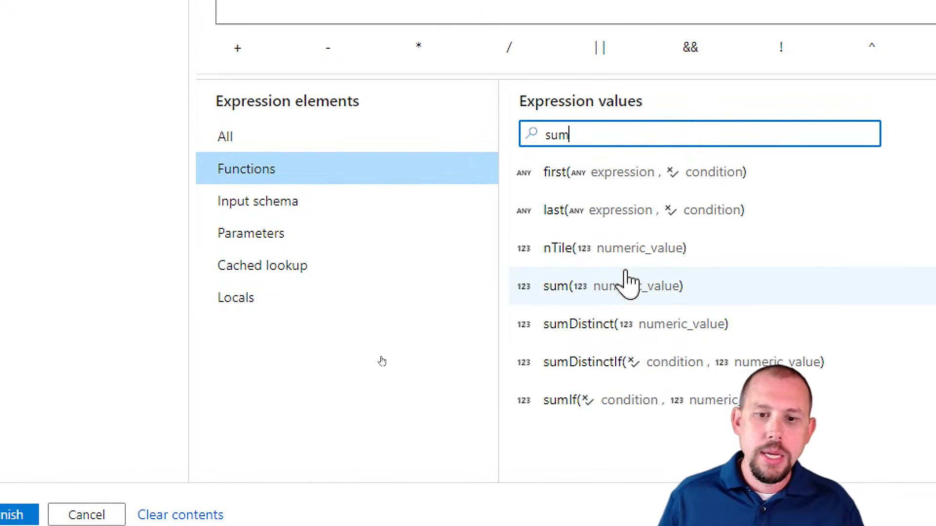
{"action": "left_click", "coordinate": [604, 300]}
{"action": "scroll", "coordinate": [320, 75], "scroll_direction": "up", "scroll_amount": 5}
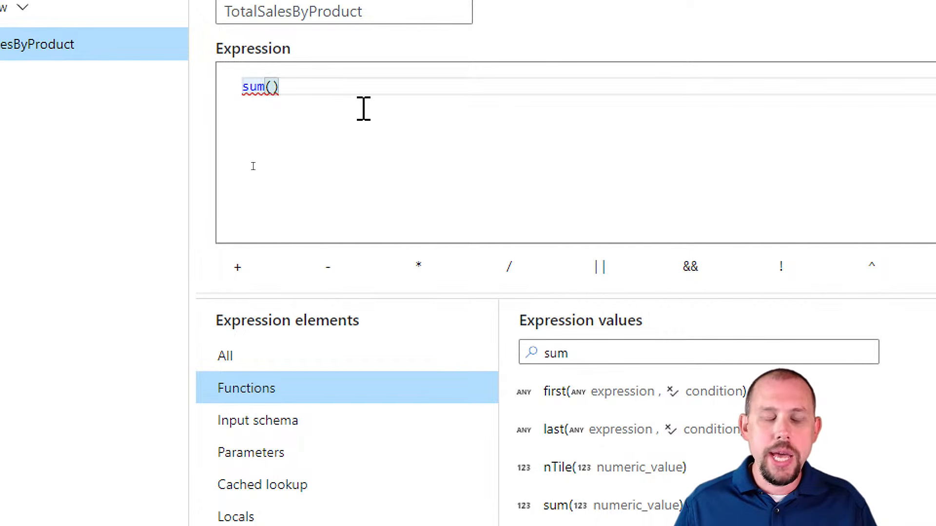
Find SalesAmount in the input schema, complete the TotalSalesByProduct expression as sum(SalesAmount), and save it.
{"action": "left_click", "coordinate": [276, 428]}
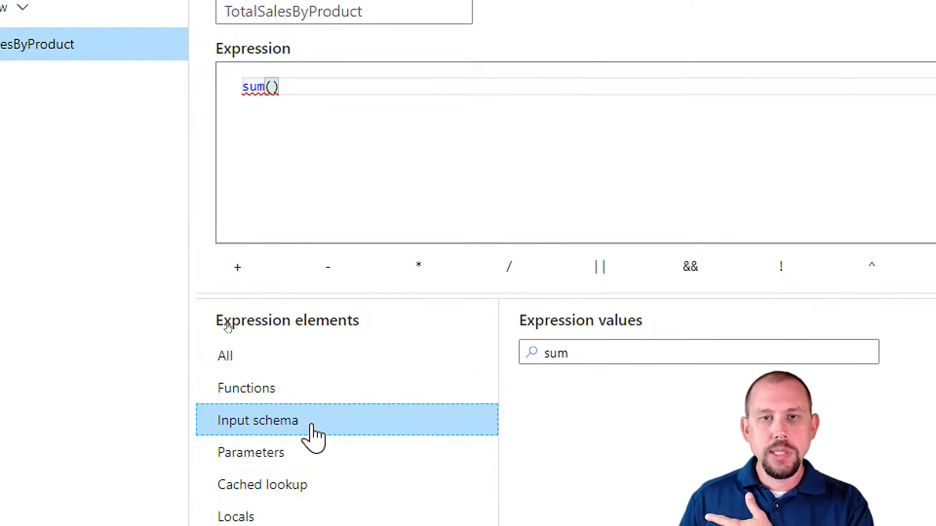
{"action": "left_click", "coordinate": [649, 347]}
{"action": "key", "text": "BackSpace"}
{"action": "key", "text": "BackSpace"}
{"action": "key", "text": "BackSpace"}
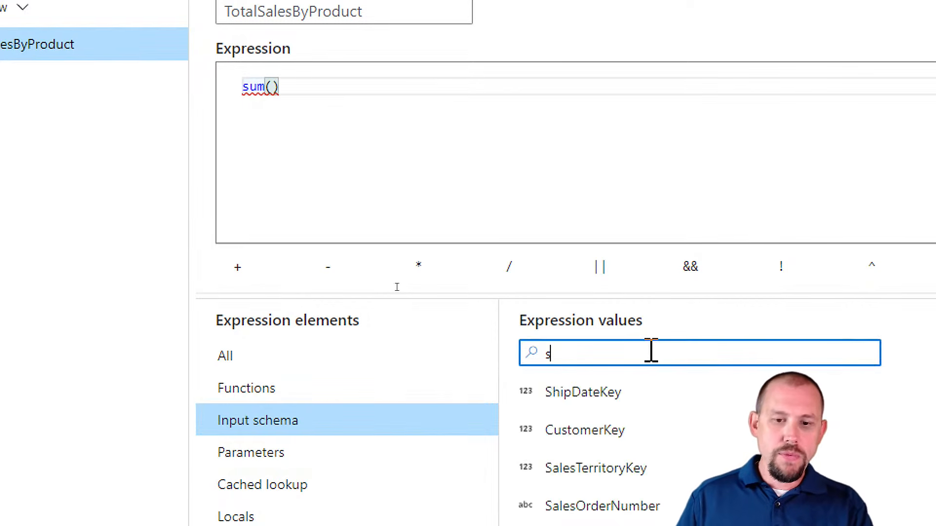
{"action": "scroll", "coordinate": [644, 470], "scroll_direction": "down", "scroll_amount": 3}
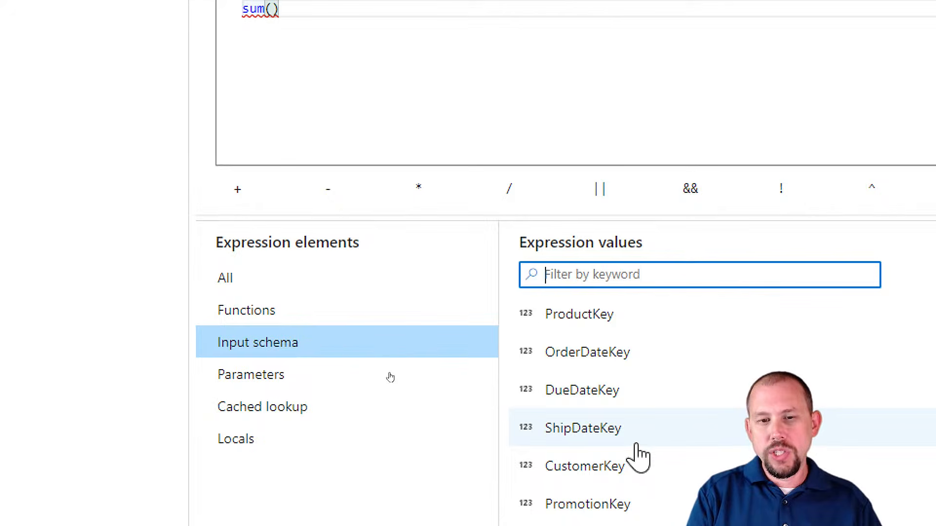
{"action": "type", "text": "sales"}
{"action": "left_click", "coordinate": [604, 434]}
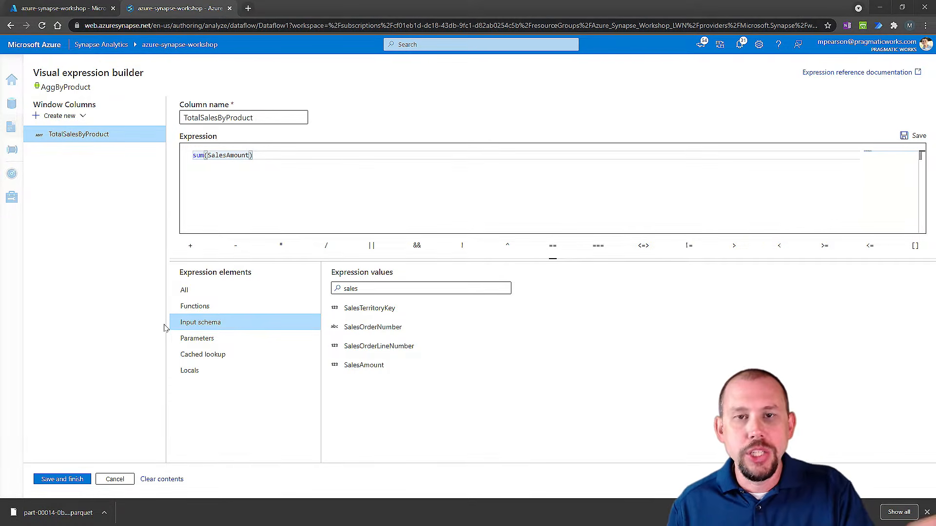
{"action": "left_click", "coordinate": [60, 479]}
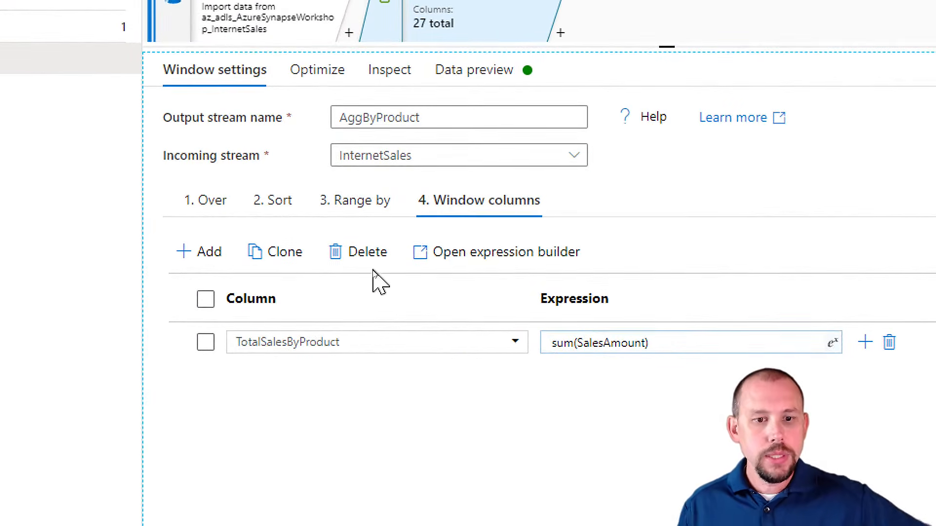
Load the data preview of AggByProduct and examine the TotalSalesByProduct column across the product rows.
{"action": "left_click", "coordinate": [489, 89]}
{"action": "left_click", "coordinate": [226, 155]}
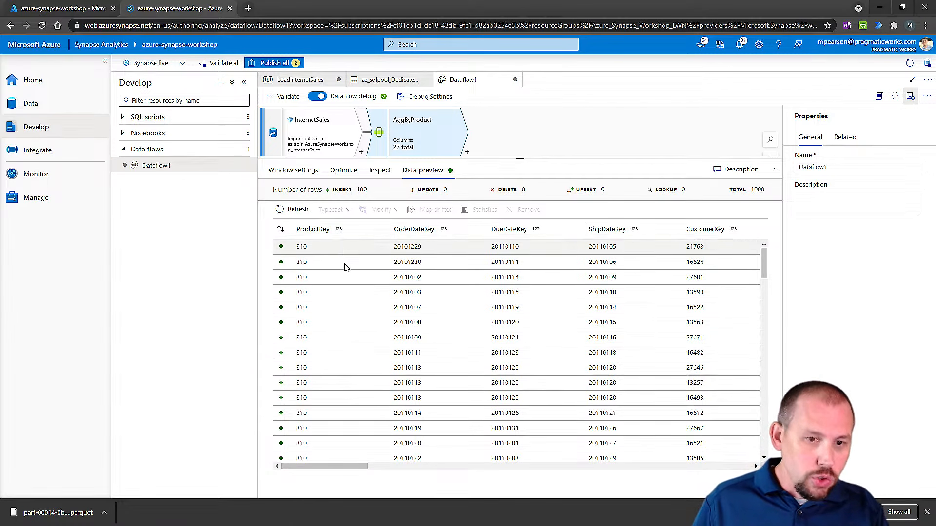
{"action": "left_click", "coordinate": [357, 470]}
{"action": "left_click_drag", "start_coordinate": [357, 470], "coordinate": [741, 469]}
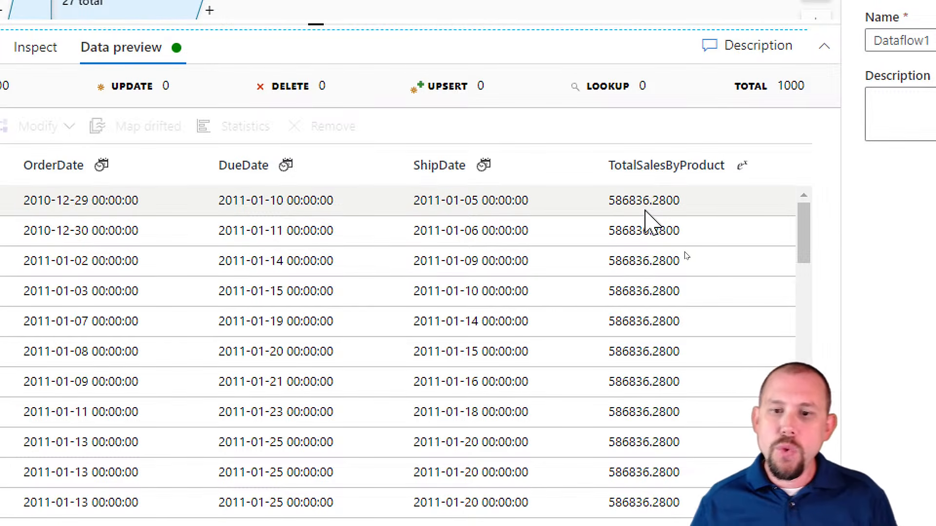
{"action": "left_click_drag", "start_coordinate": [810, 233], "coordinate": [820, 69]}
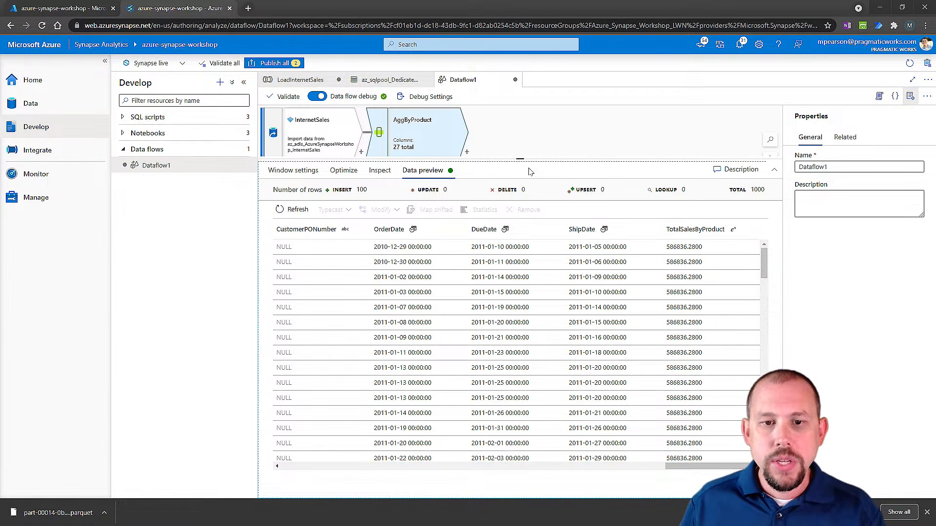
Enlarge the data flow canvas and delete the AggByProduct Window transformation.
{"action": "left_click_drag", "start_coordinate": [522, 157], "coordinate": [536, 251]}
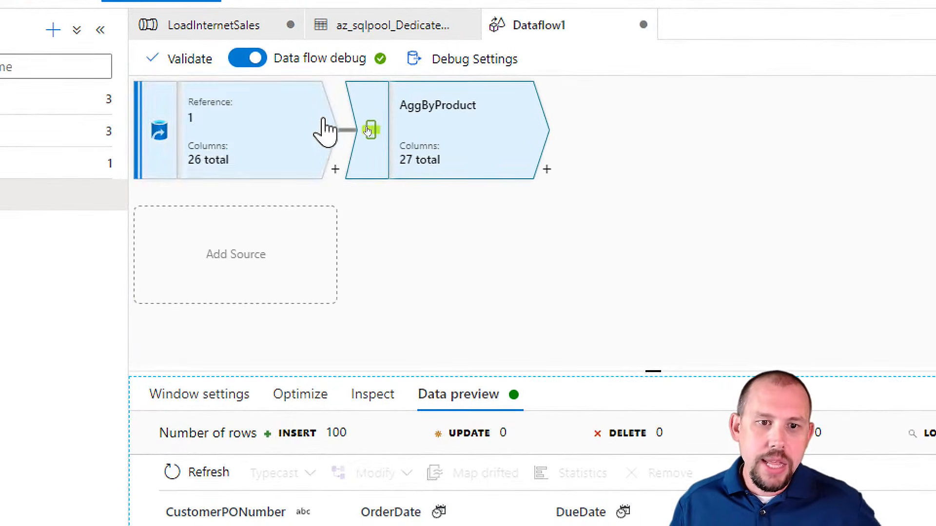
{"action": "right_click", "coordinate": [443, 146]}
{"action": "left_click", "coordinate": [467, 168]}
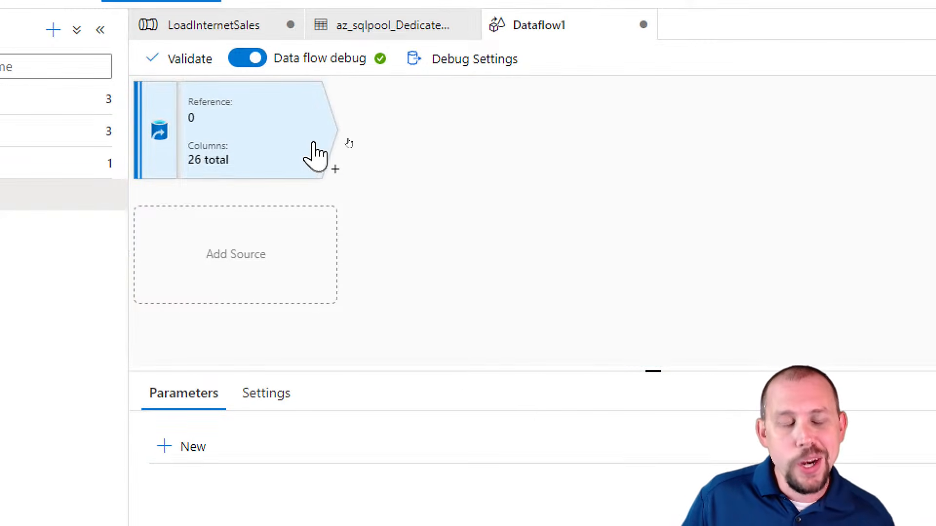
Add an Aggregate transformation after the InternetSales source and enlarge its settings area.
{"action": "left_click", "coordinate": [335, 170]}
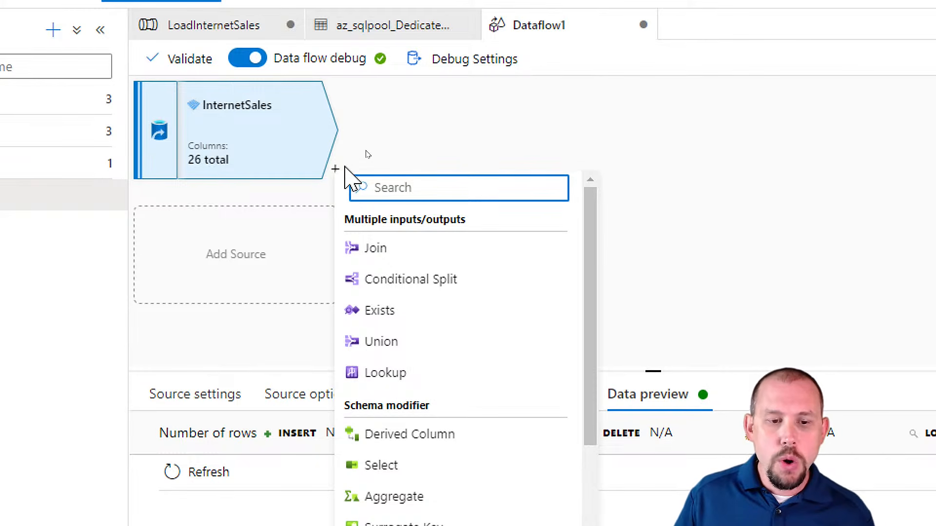
{"action": "left_click", "coordinate": [358, 425]}
{"action": "left_click_drag", "start_coordinate": [436, 292], "coordinate": [444, 120]}
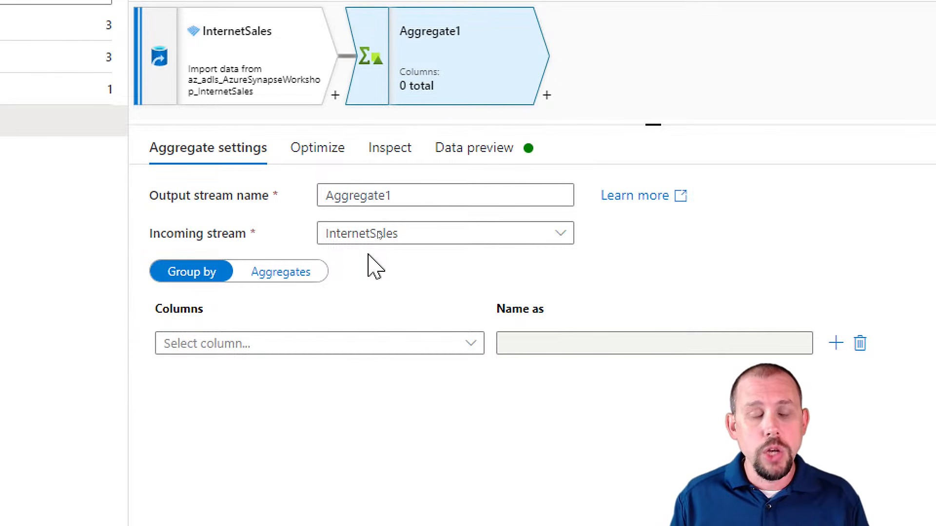
Group the Aggregate transformation by the ProductKey column.
{"action": "mouse_move", "coordinate": [283, 90]}
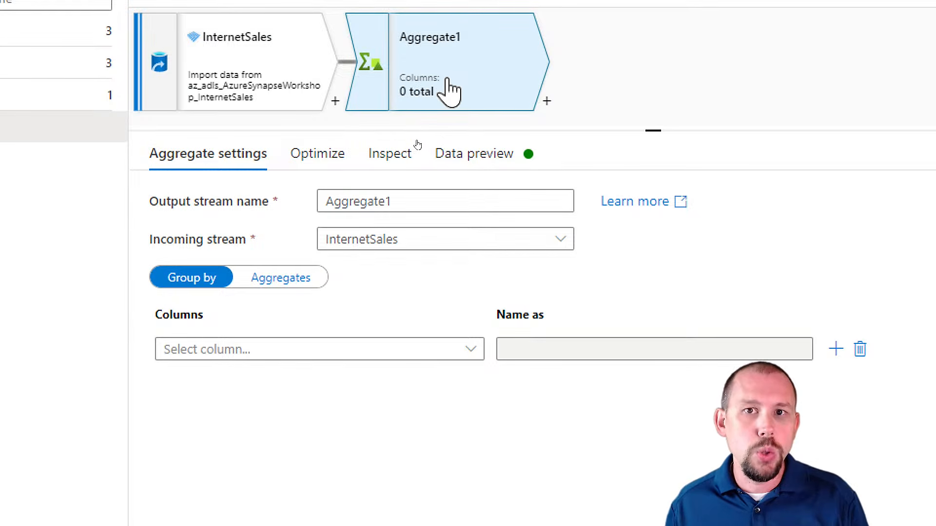
{"action": "left_click", "coordinate": [265, 355]}
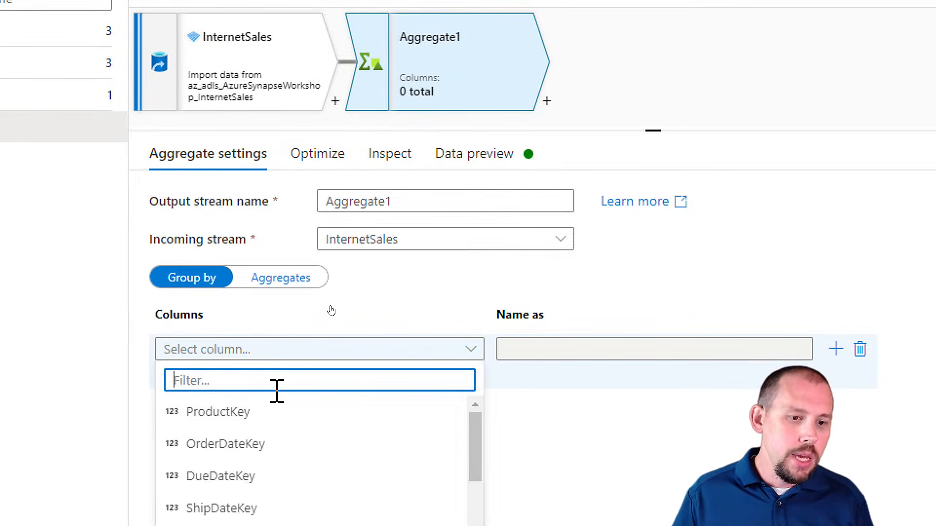
{"action": "left_click", "coordinate": [273, 419]}
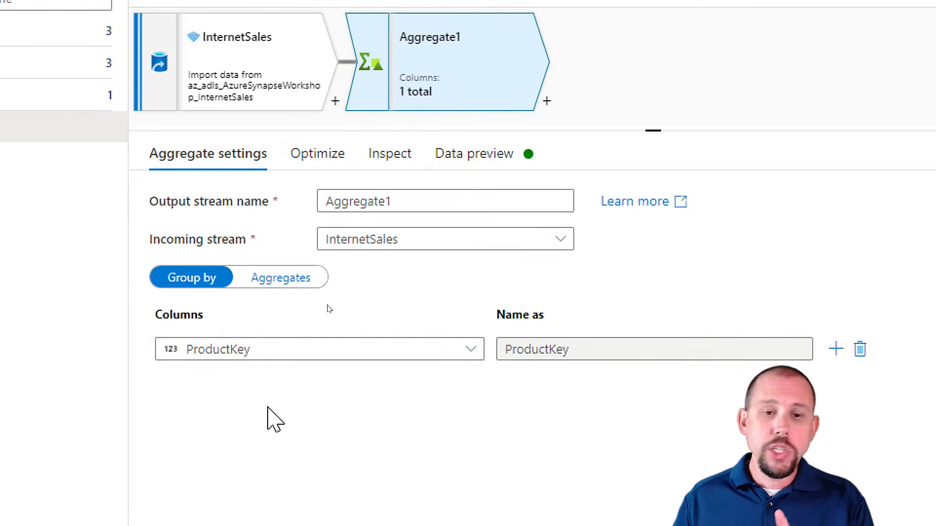
{"action": "left_click", "coordinate": [593, 351]}
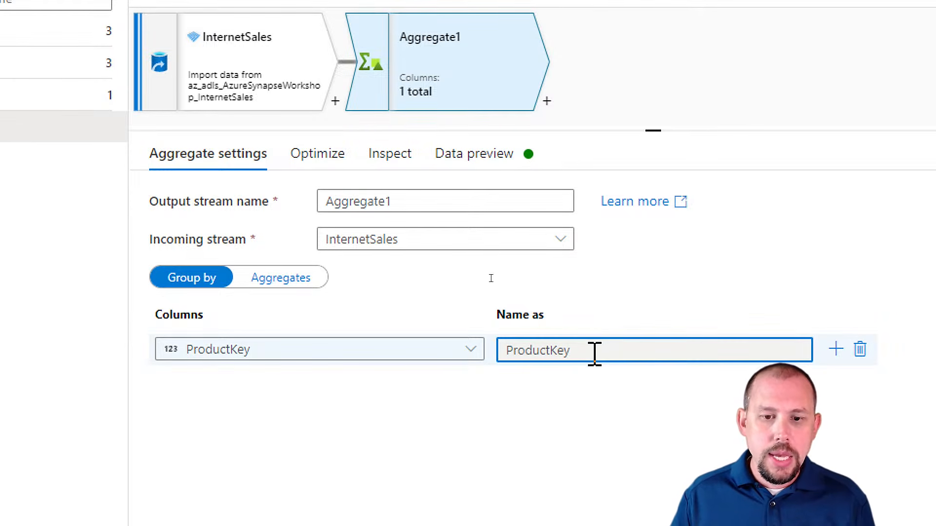
Define an aggregate column named TotalSales in the Aggregate transformation.
{"action": "left_click", "coordinate": [284, 281]}
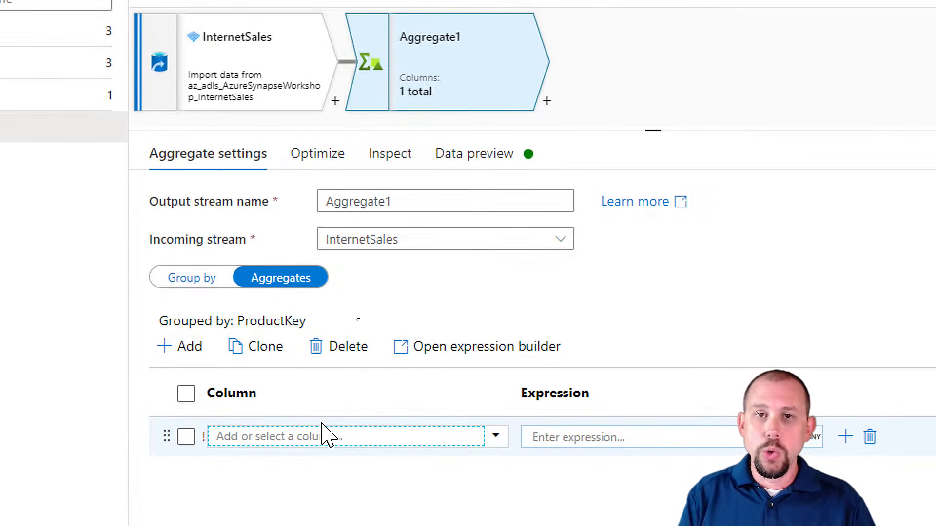
{"action": "scroll", "coordinate": [321, 429], "scroll_direction": "down", "scroll_amount": 3}
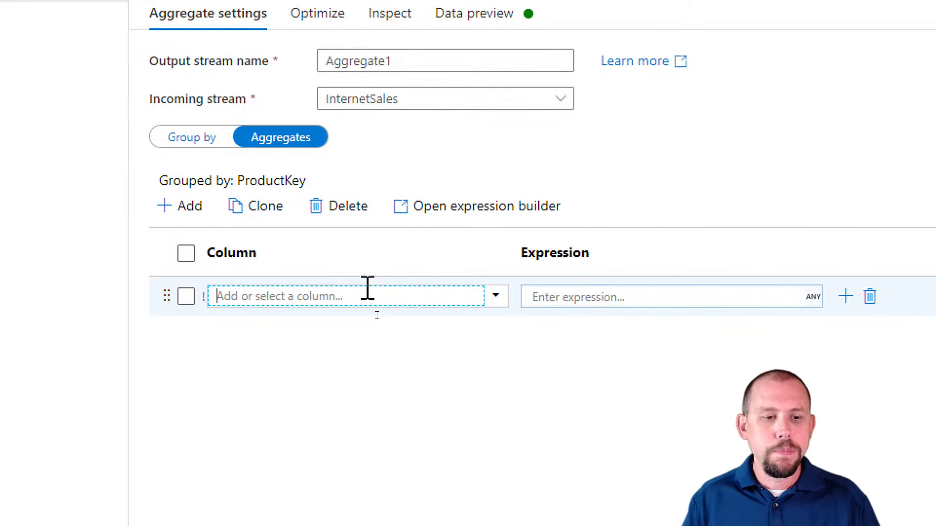
{"action": "type", "text": "TotalSales"}
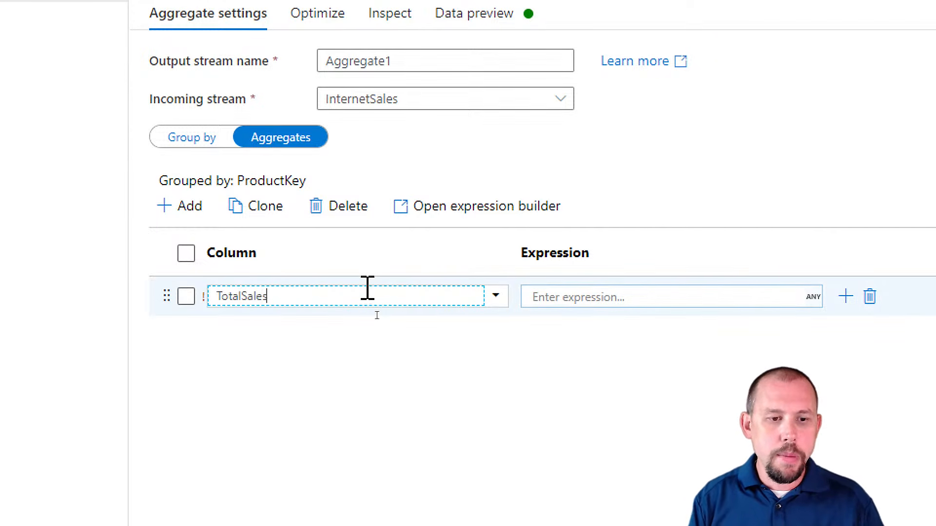
Open the expression builder for TotalSales and enter the sum function with empty parentheses.
{"action": "left_click", "coordinate": [573, 298]}
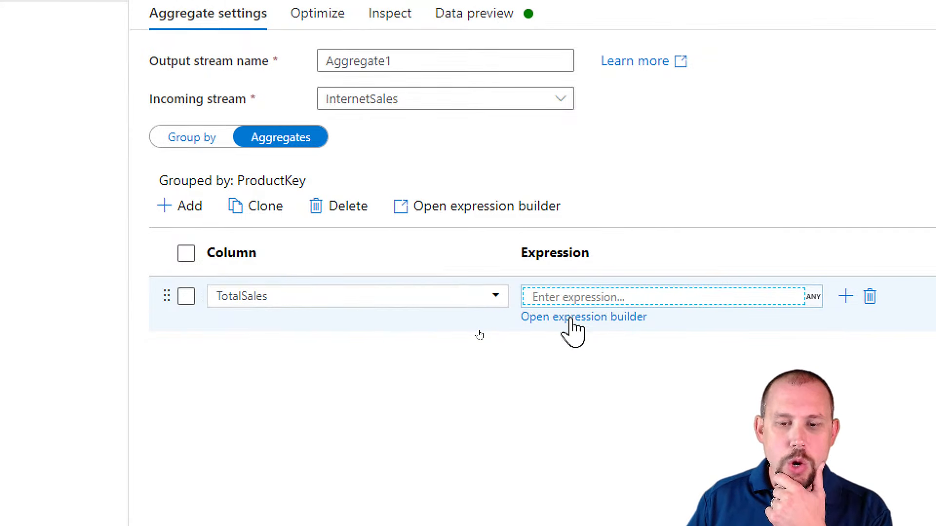
{"action": "left_click", "coordinate": [571, 318]}
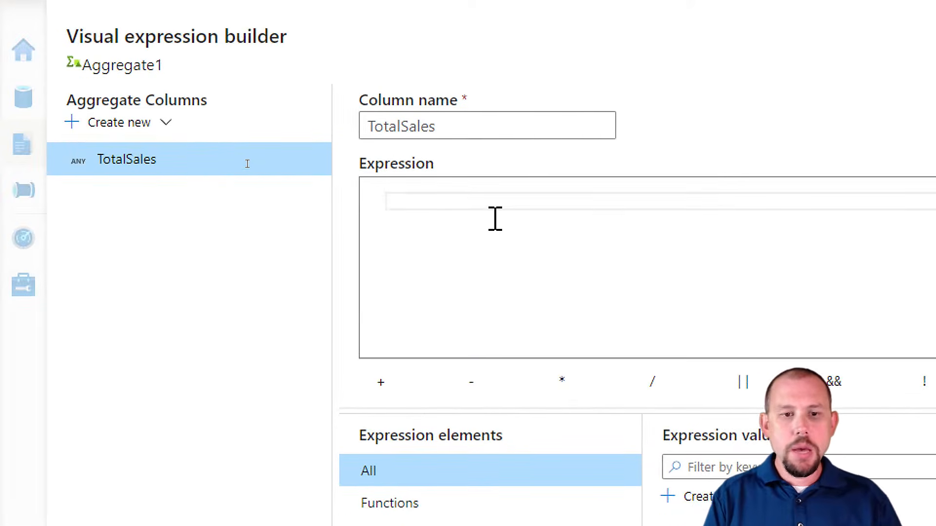
{"action": "type", "text": "SUM"}
{"action": "key", "text": "Return"}
{"action": "key", "text": "BackSpace"}
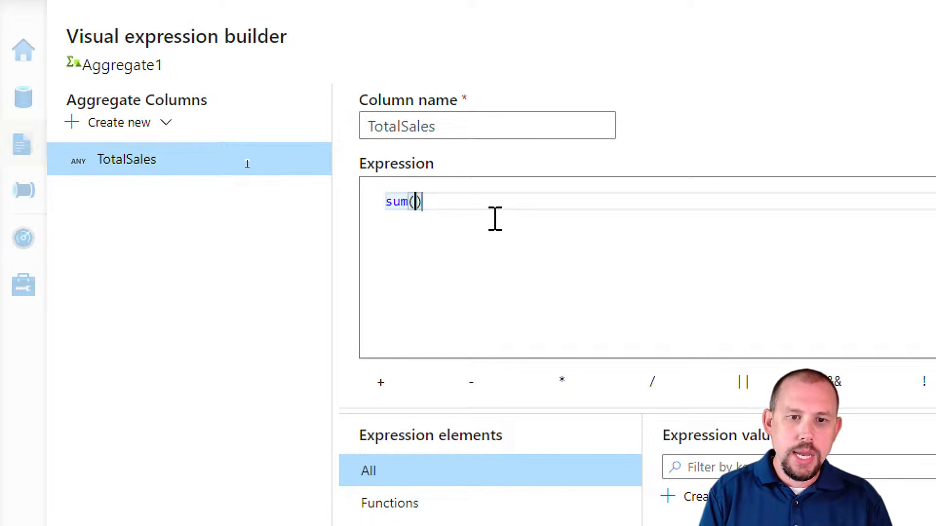
{"action": "type", "text": "sales"}
{"action": "key", "text": "BackSpace"}
{"action": "key", "text": "BackSpace"}
{"action": "key", "text": "BackSpace"}
{"action": "key", "text": "BackSpace"}
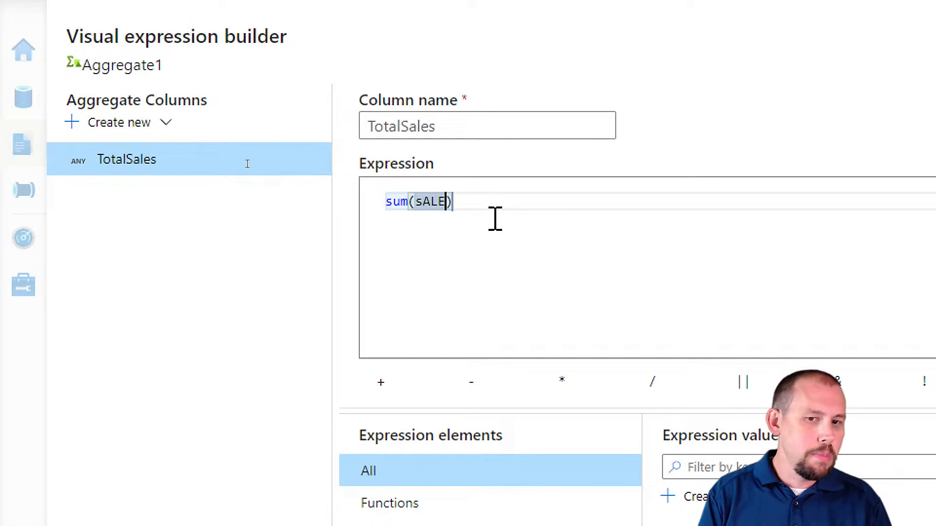
{"action": "key", "text": "BackSpace"}
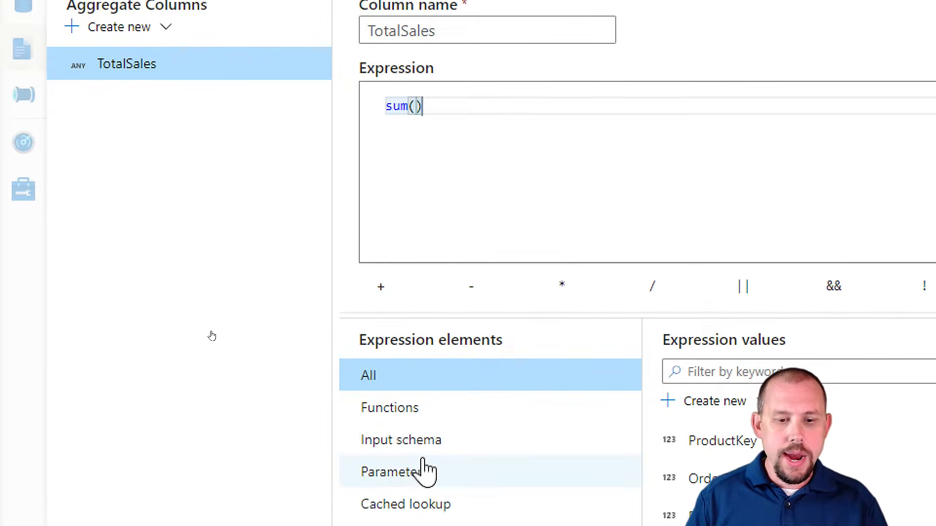
Filter the input schema for sales, insert SalesAmount to form sum(SalesAmount), and save the TotalSales expression.
{"action": "left_click", "coordinate": [424, 441]}
{"action": "left_click", "coordinate": [781, 379]}
{"action": "type", "text": "sales"}
{"action": "left_click", "coordinate": [752, 356]}
{"action": "left_click", "coordinate": [556, 115]}
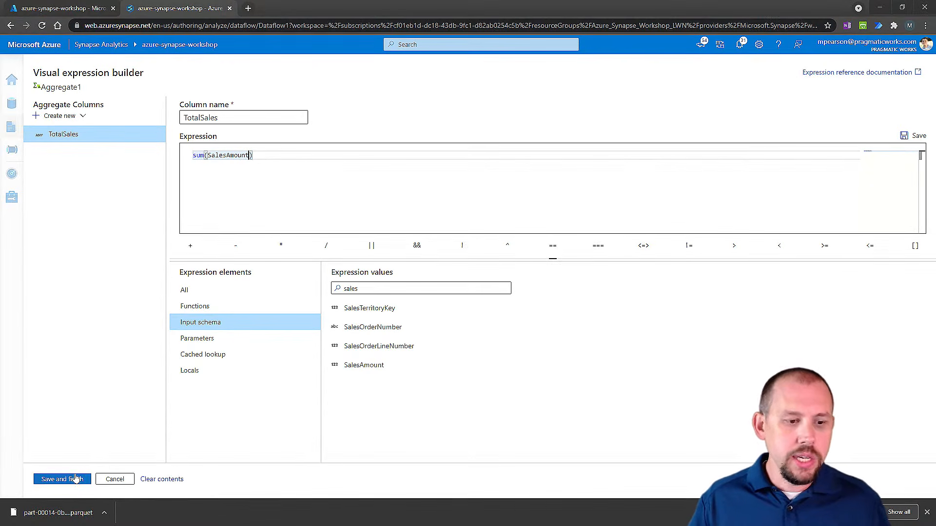
{"action": "left_click", "coordinate": [62, 479]}
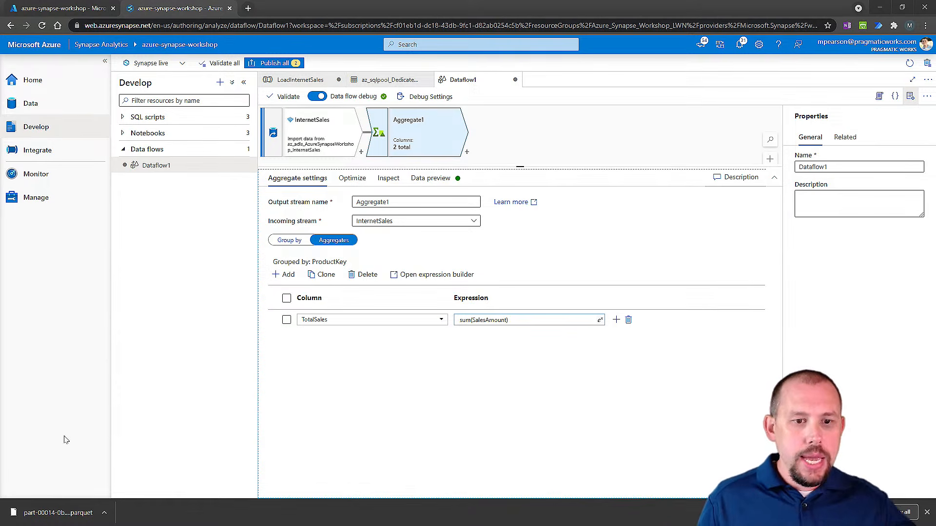
Load the Aggregate transformation's data preview and examine the TotalSales value for product 310.
{"action": "left_click", "coordinate": [428, 178]}
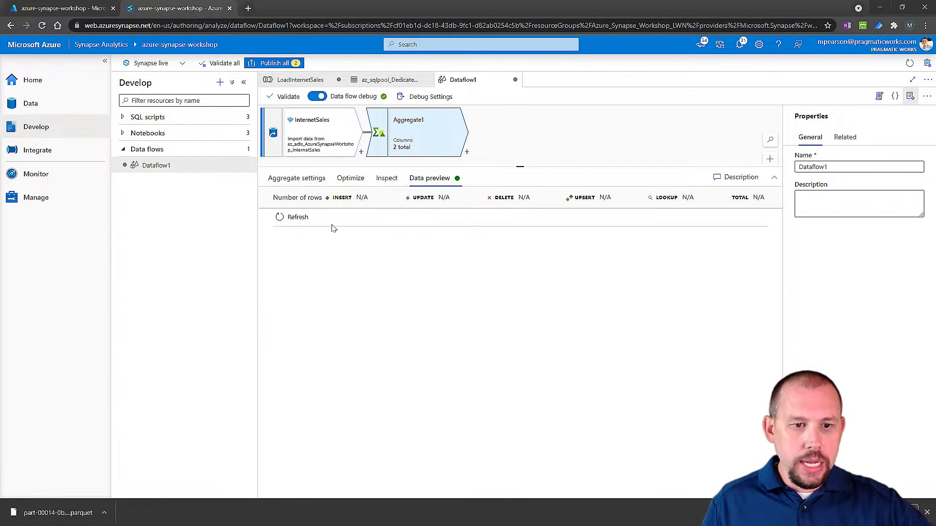
{"action": "left_click", "coordinate": [310, 221]}
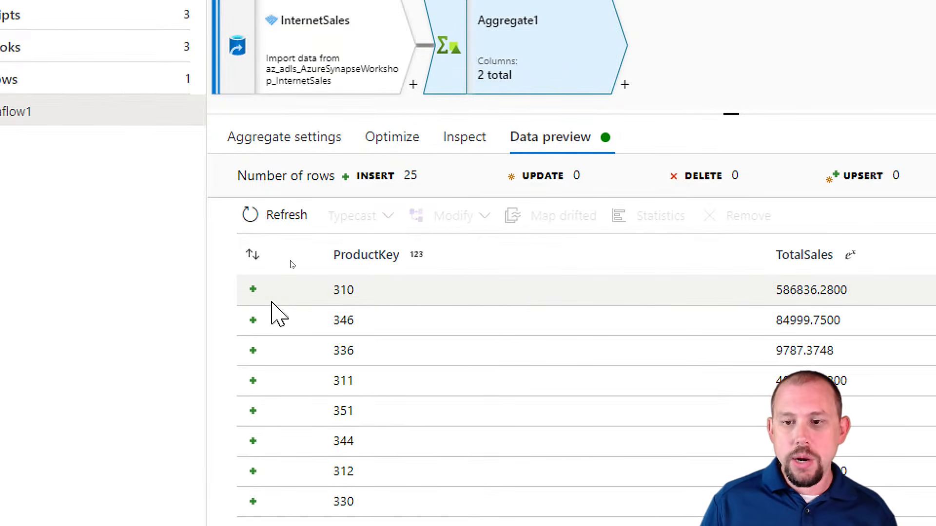
{"action": "double_click", "coordinate": [343, 291]}
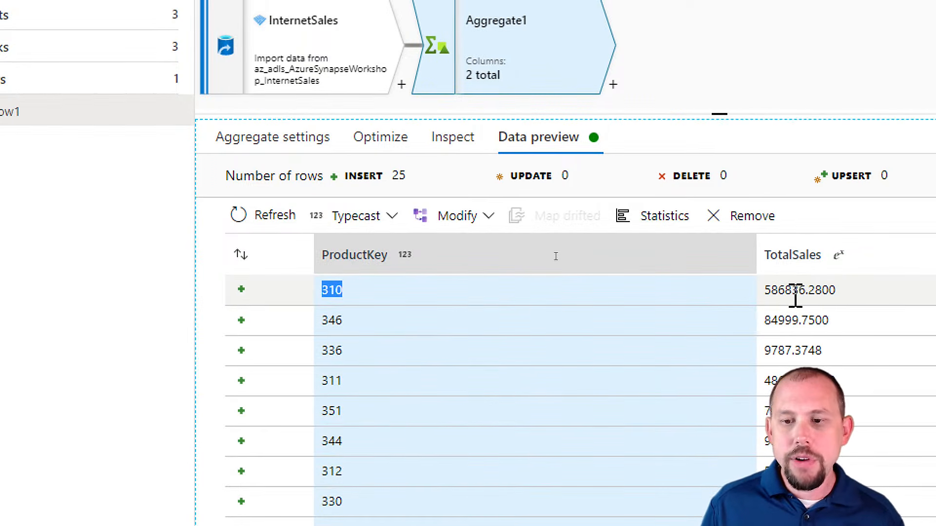
{"action": "left_click_drag", "start_coordinate": [766, 292], "coordinate": [826, 298]}
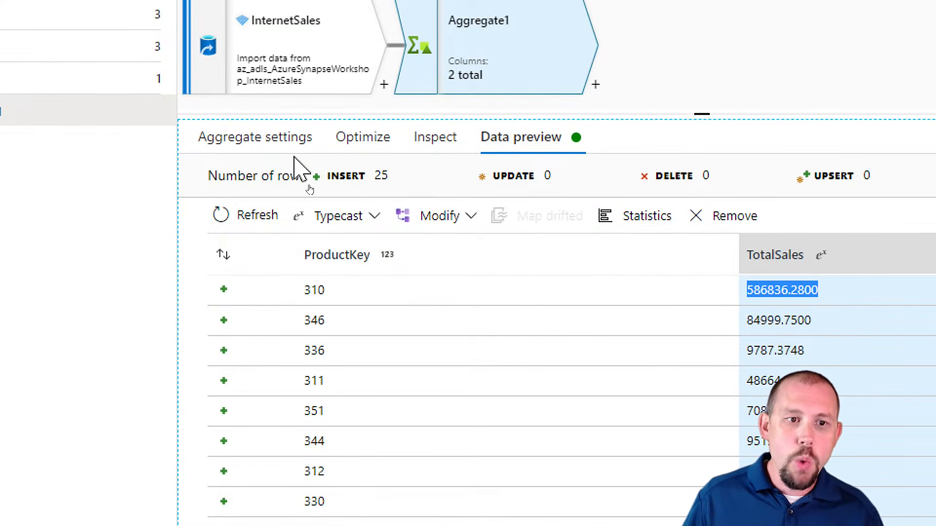
Add a second aggregate column named TotalTransactions to the Aggregate transformation's settings.
{"action": "left_click", "coordinate": [273, 146]}
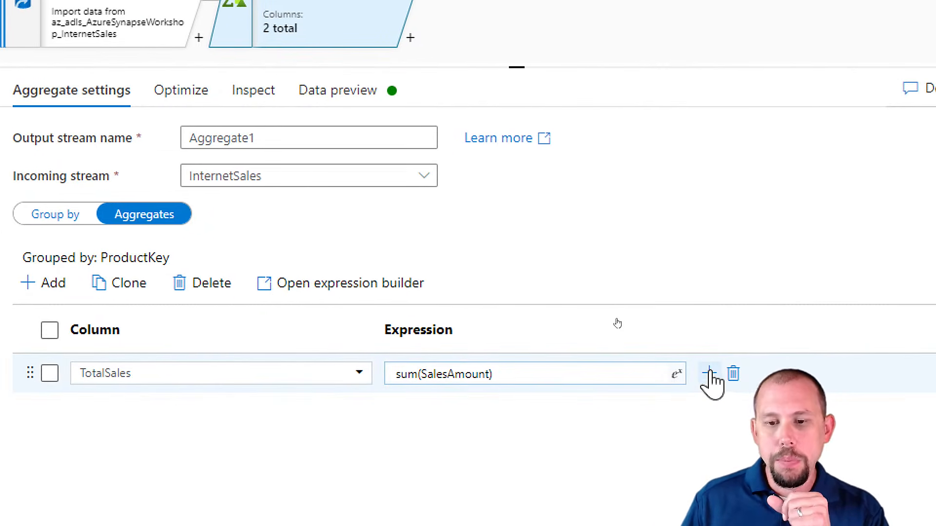
{"action": "left_click", "coordinate": [709, 373]}
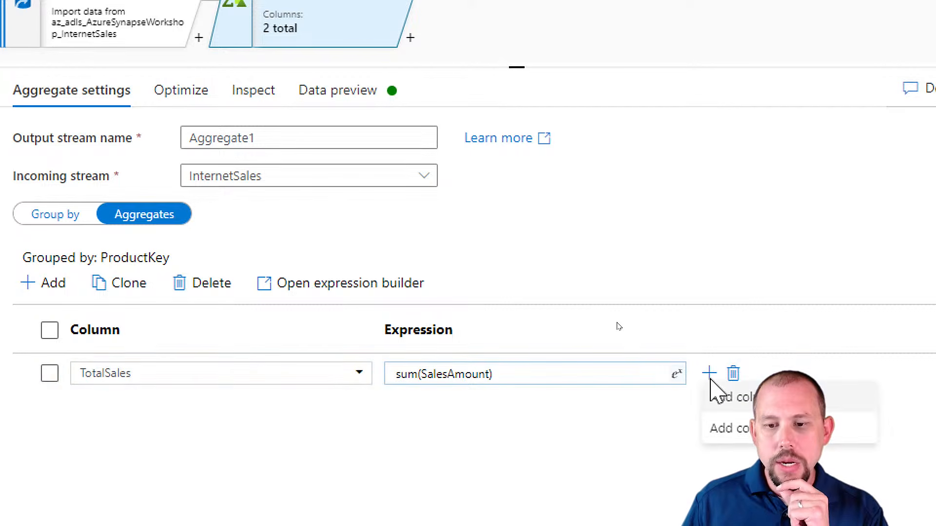
{"action": "left_click", "coordinate": [729, 404]}
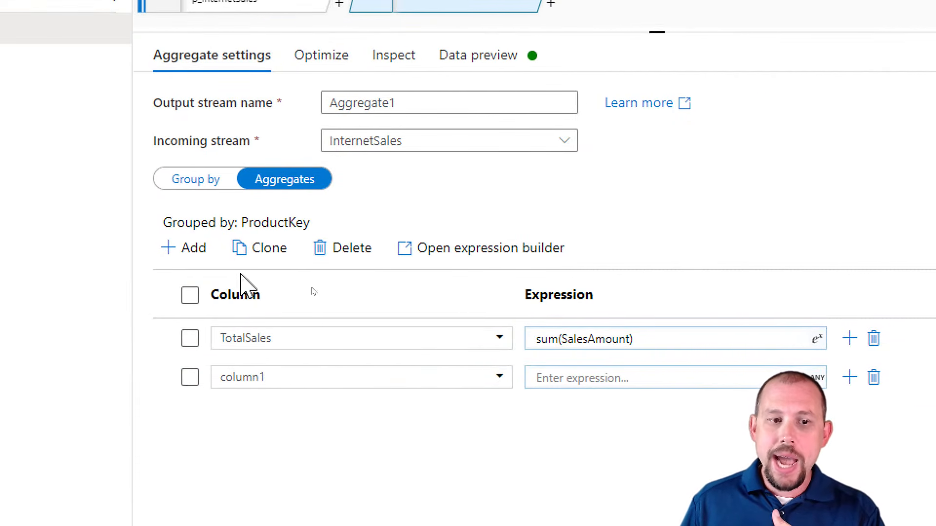
{"action": "left_click_drag", "start_coordinate": [277, 378], "coordinate": [209, 382]}
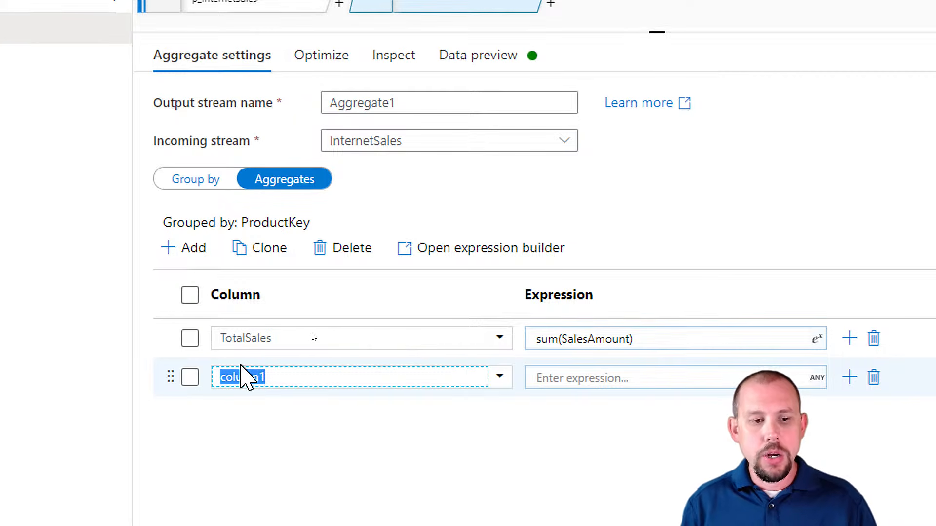
{"action": "type", "text": "Tota"}
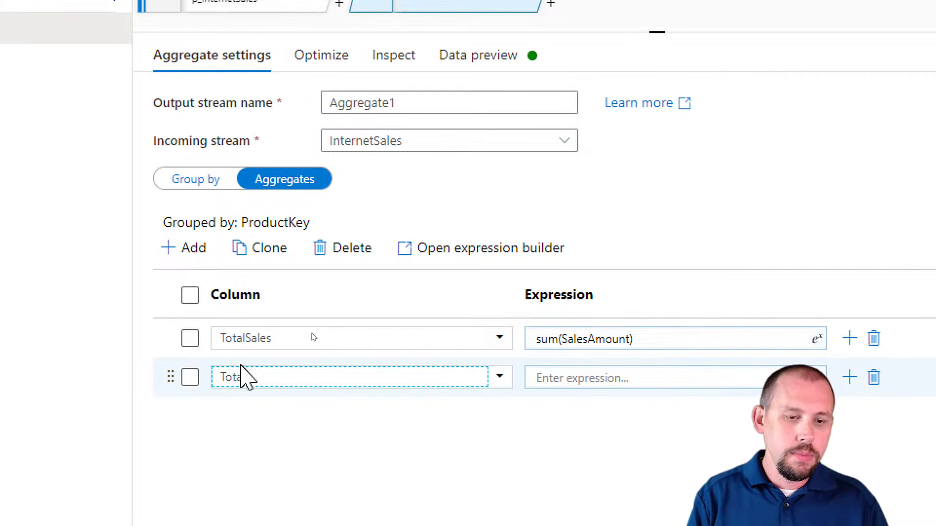
{"action": "type", "text": "lTransactions"}
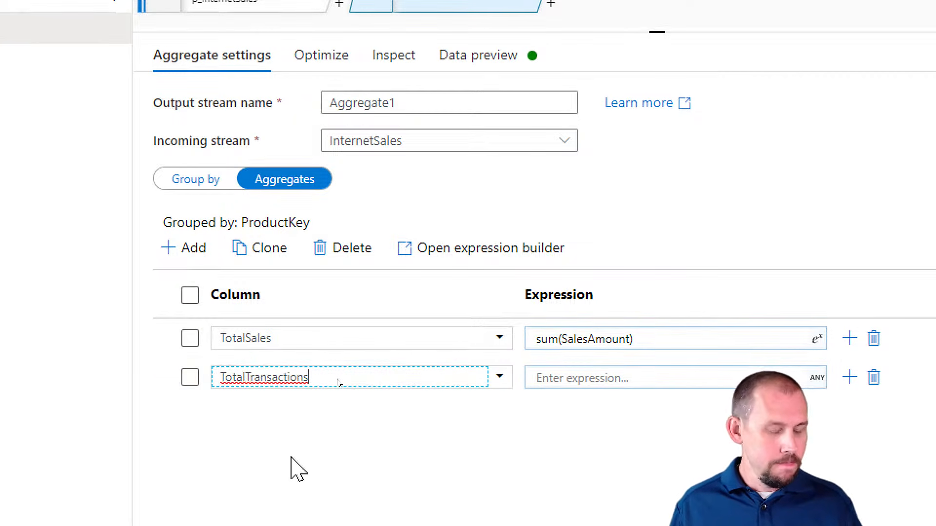
Open the expression builder for TotalTransactions, filter the expression values for count, and insert the count function.
{"action": "left_click", "coordinate": [630, 380]}
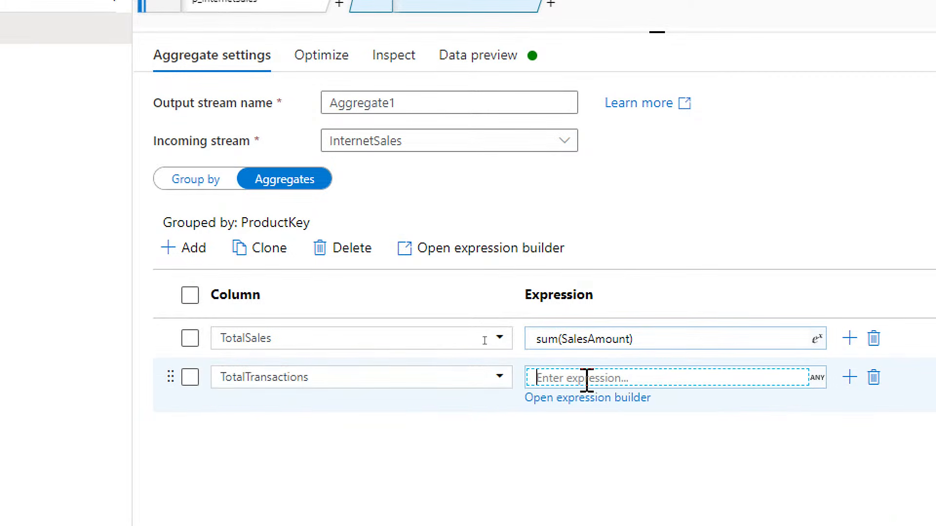
{"action": "left_click", "coordinate": [566, 416]}
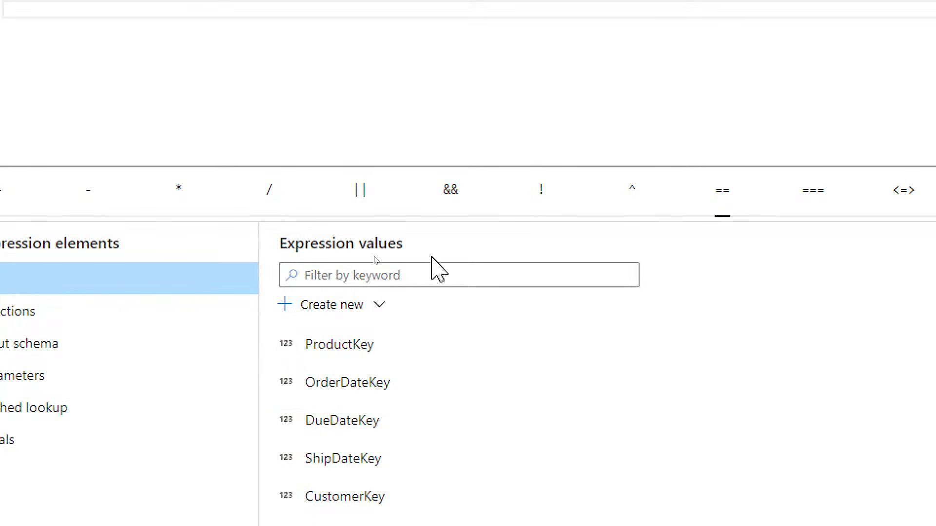
{"action": "left_click", "coordinate": [571, 378]}
{"action": "type", "text": "count"}
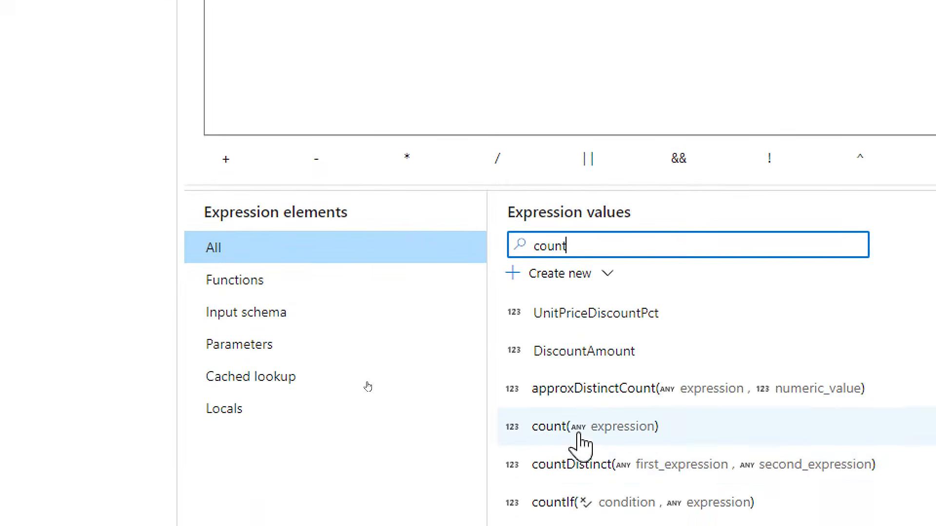
{"action": "left_click", "coordinate": [606, 431]}
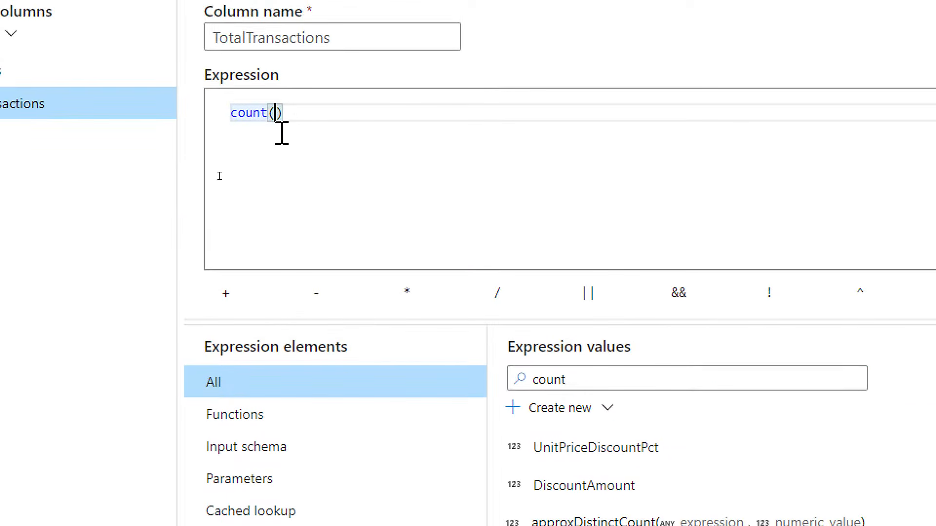
Insert ProductKey from the unfiltered input schema to form count(ProductKey), save the expression, and refresh the Aggregate transformation's data preview.
{"action": "left_click", "coordinate": [282, 447]}
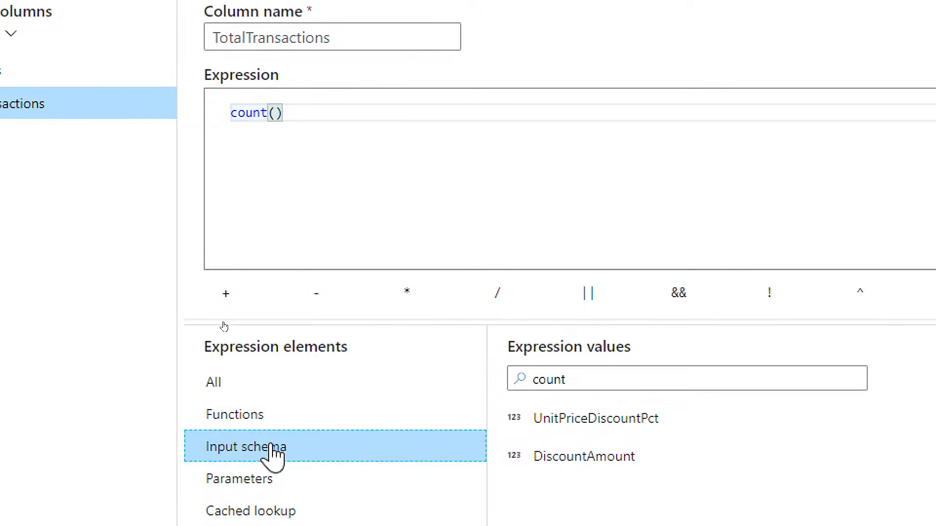
{"action": "left_click", "coordinate": [600, 351]}
{"action": "left_click_drag", "start_coordinate": [599, 351], "coordinate": [524, 351]}
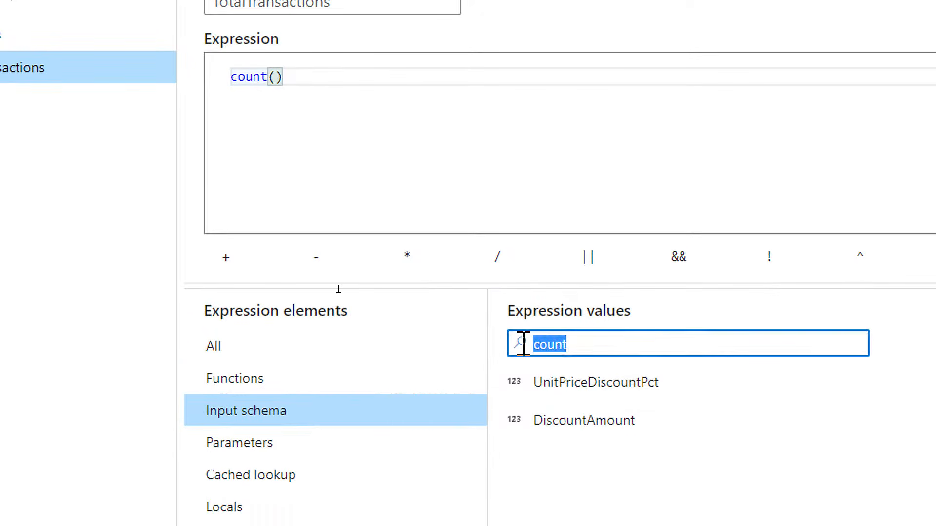
{"action": "key", "text": "BackSpace"}
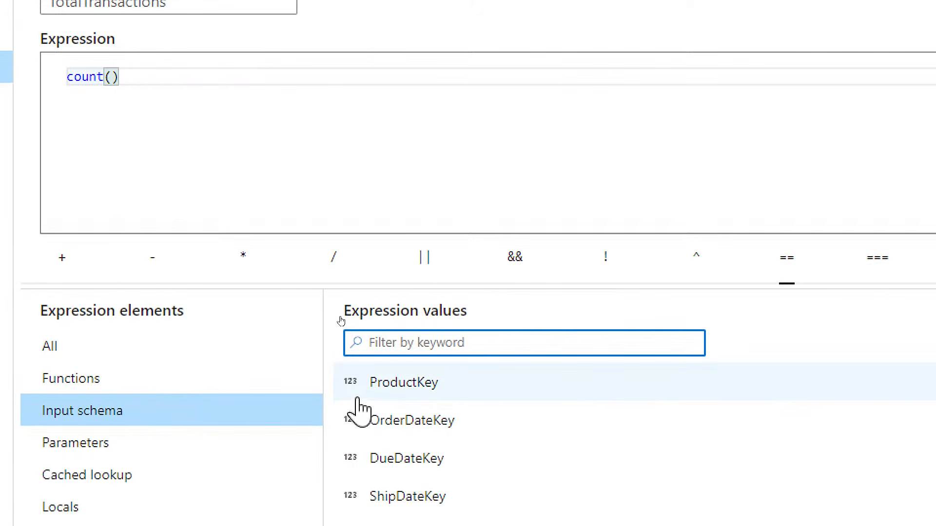
{"action": "left_click", "coordinate": [413, 385]}
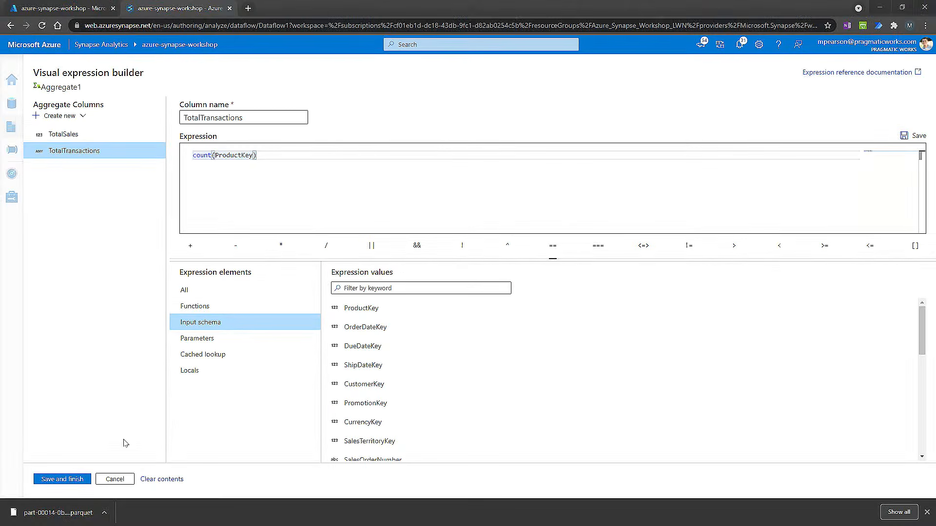
{"action": "left_click", "coordinate": [63, 480]}
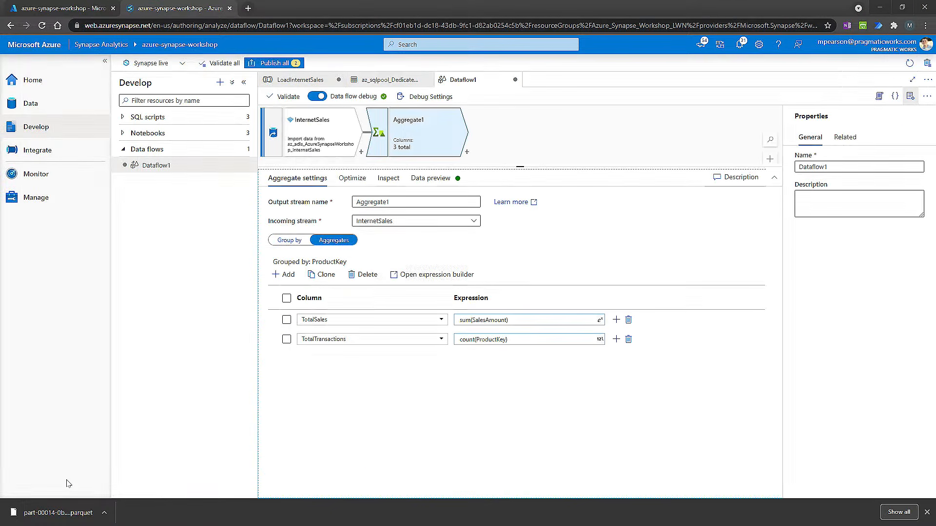
{"action": "left_click", "coordinate": [431, 178]}
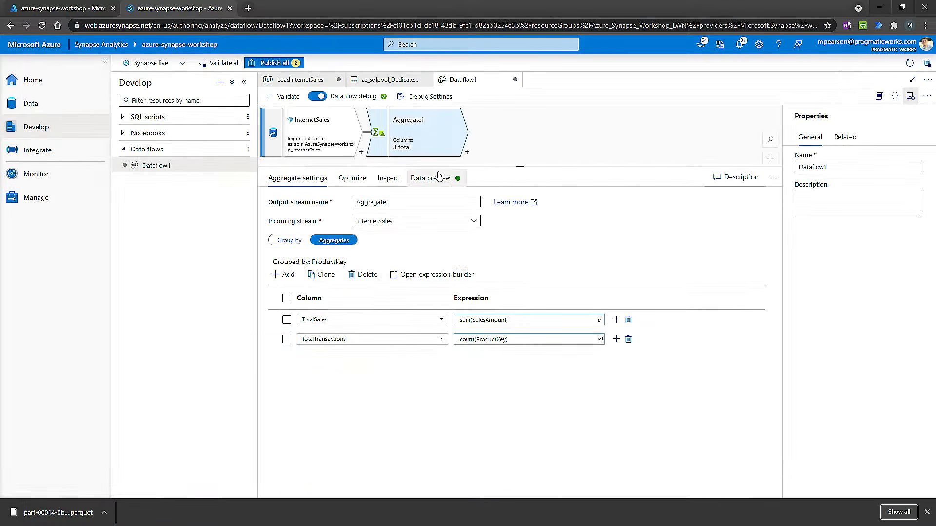
{"action": "left_click", "coordinate": [296, 218]}
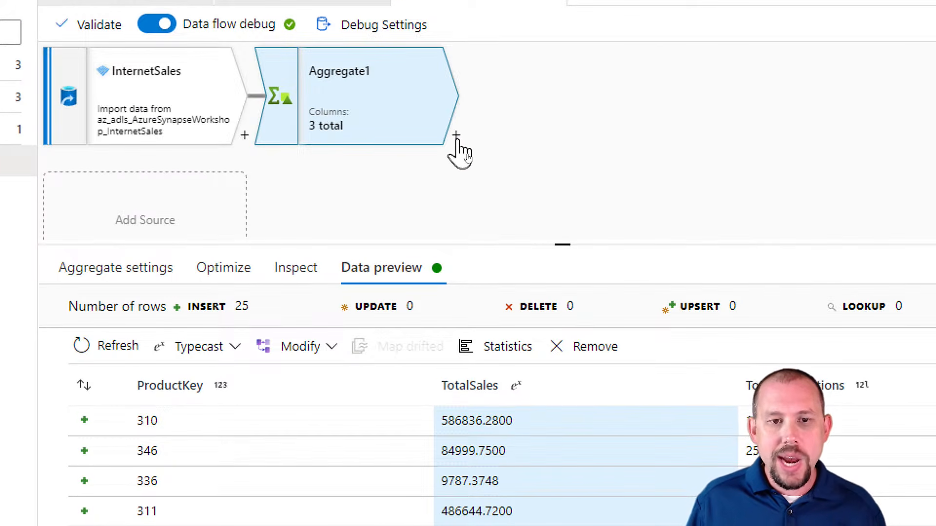
Add a Derived Column transformation after Aggregate1 and name its new column AvgSalesPerProduct.
{"action": "left_click", "coordinate": [456, 136]}
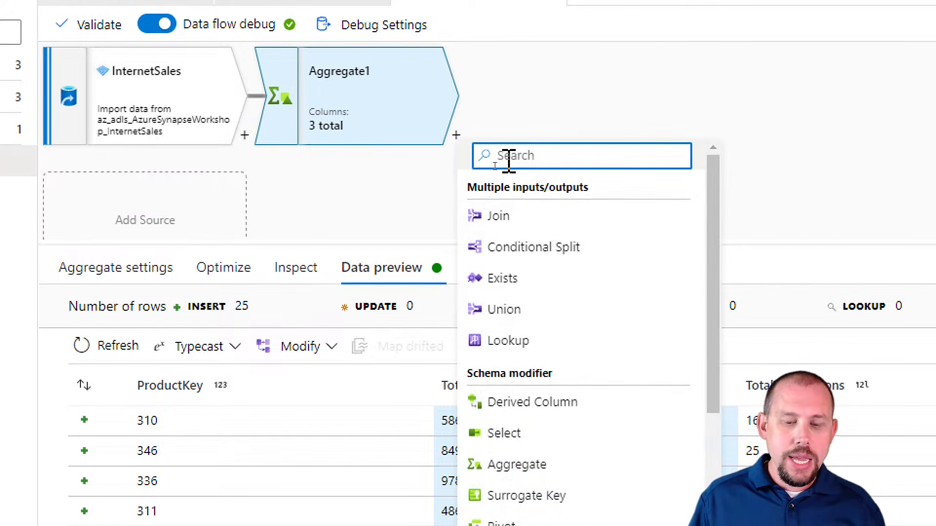
{"action": "left_click", "coordinate": [552, 409]}
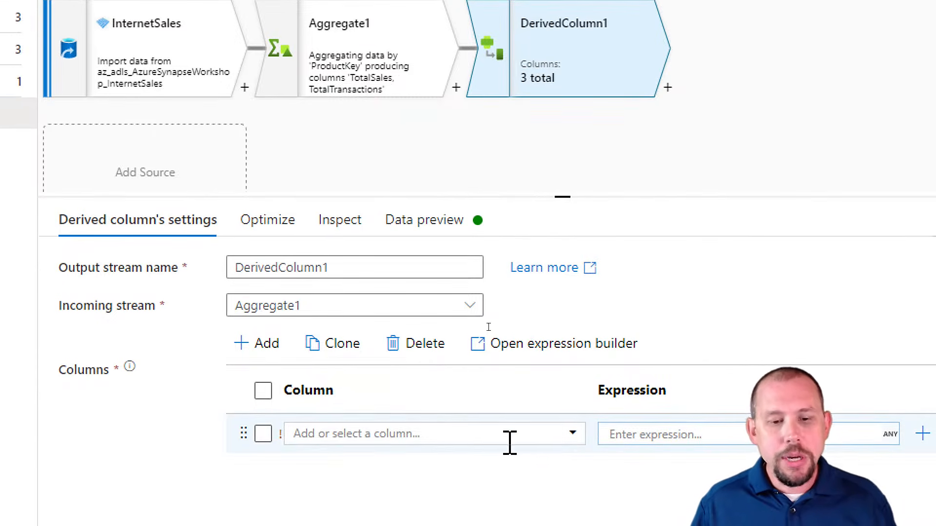
{"action": "left_click", "coordinate": [490, 481]}
{"action": "left_click", "coordinate": [570, 433]}
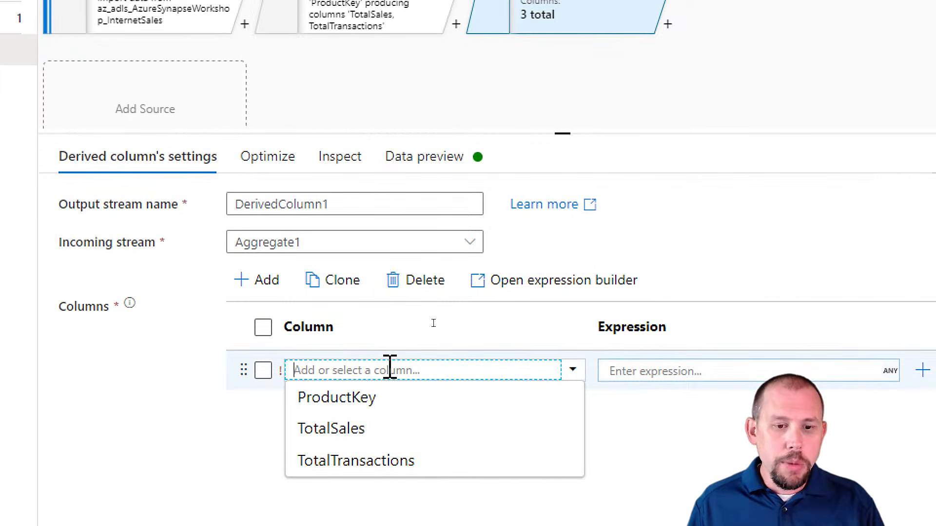
{"action": "type", "text": "AvgSalesPerProduct"}
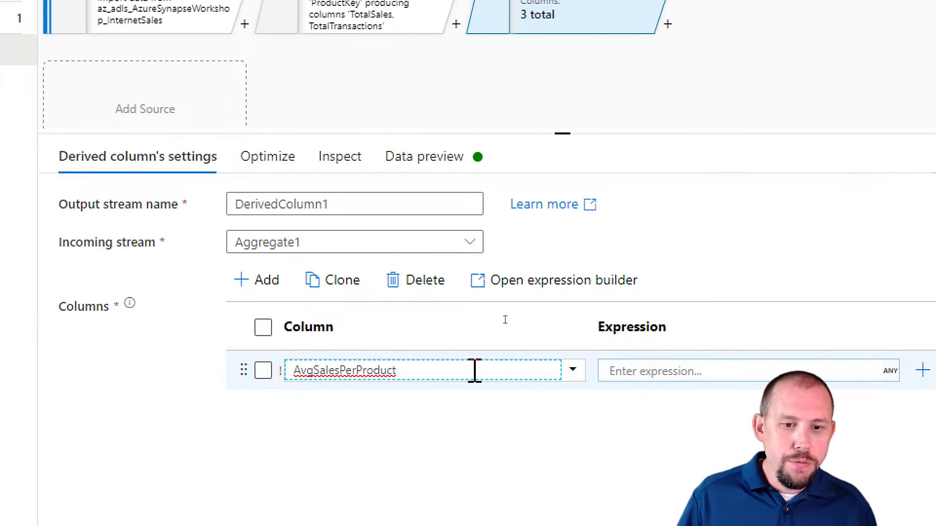
Build the AvgSalesPerProduct expression as TotalSales / TotalTransactions from the input schema columns and save it.
{"action": "left_click", "coordinate": [658, 370]}
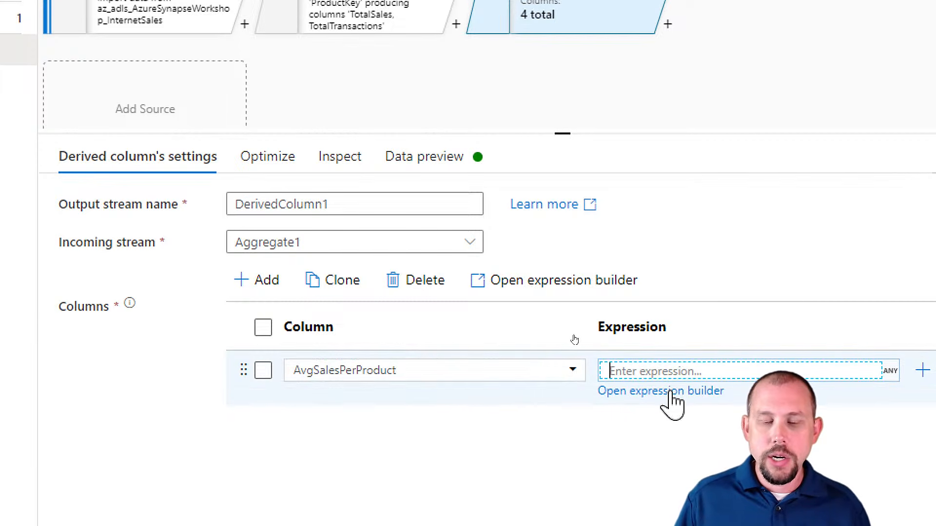
{"action": "left_click", "coordinate": [671, 391]}
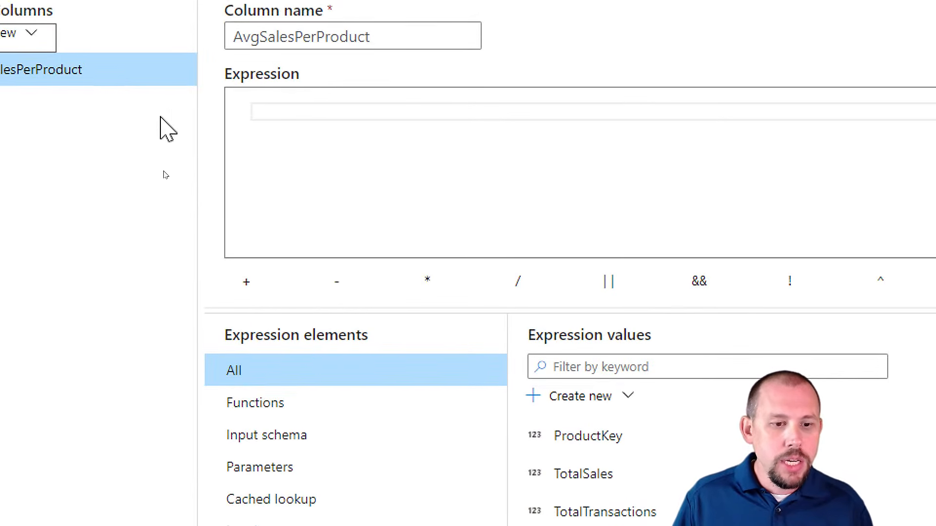
{"action": "left_click", "coordinate": [300, 435]}
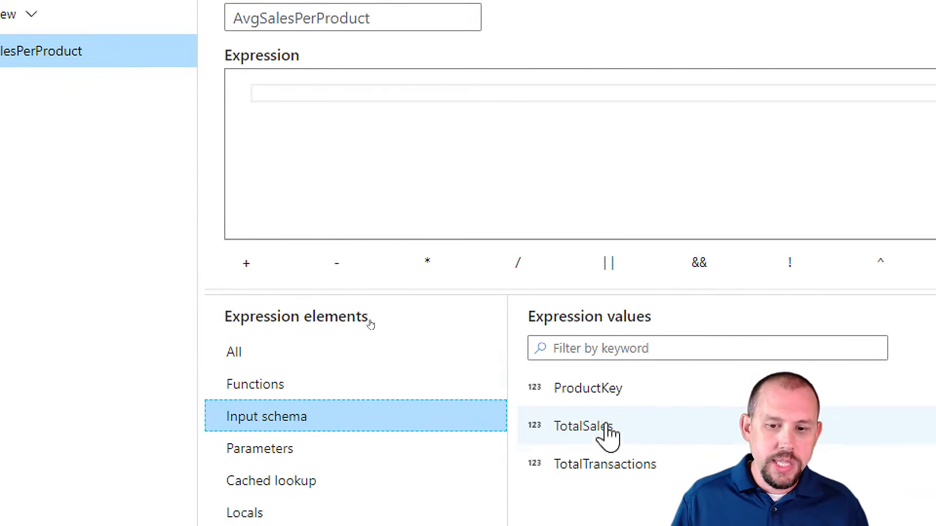
{"action": "left_click", "coordinate": [606, 443]}
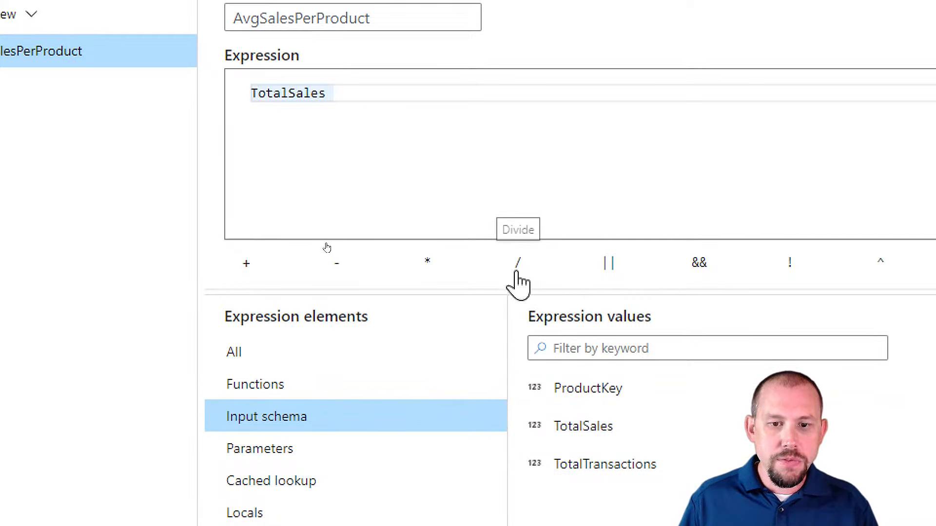
{"action": "left_click", "coordinate": [518, 263]}
{"action": "left_click", "coordinate": [595, 463]}
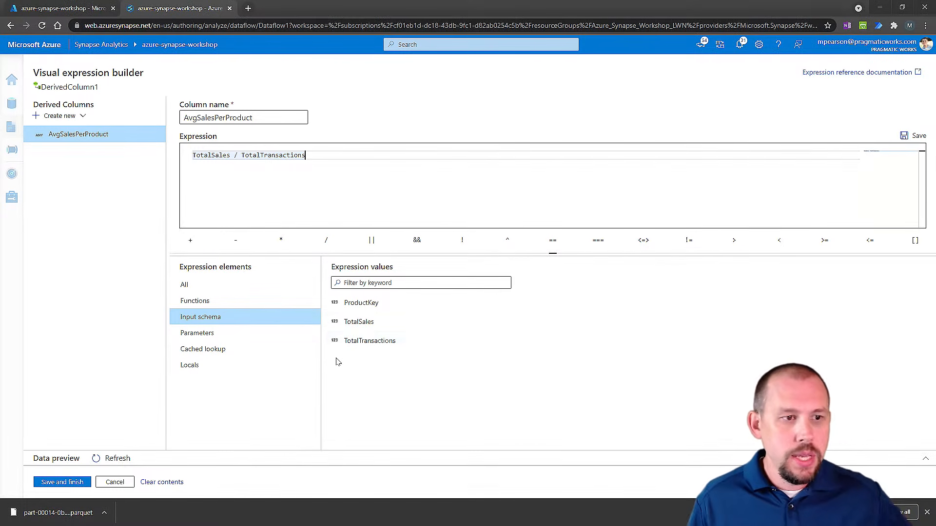
{"action": "left_click", "coordinate": [59, 484]}
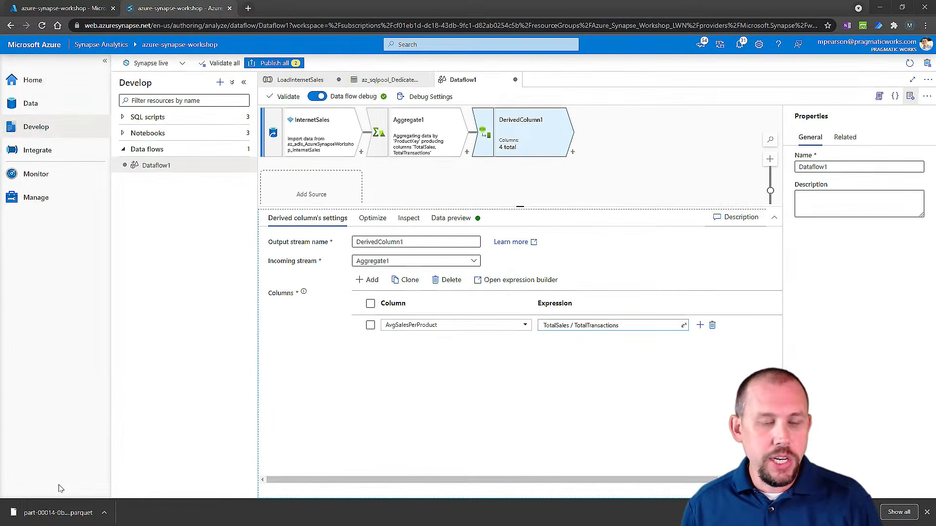
Load the Derived Column transformation's data preview and examine the AvgSalesPerProduct value for product 310.
{"action": "left_click", "coordinate": [451, 218]}
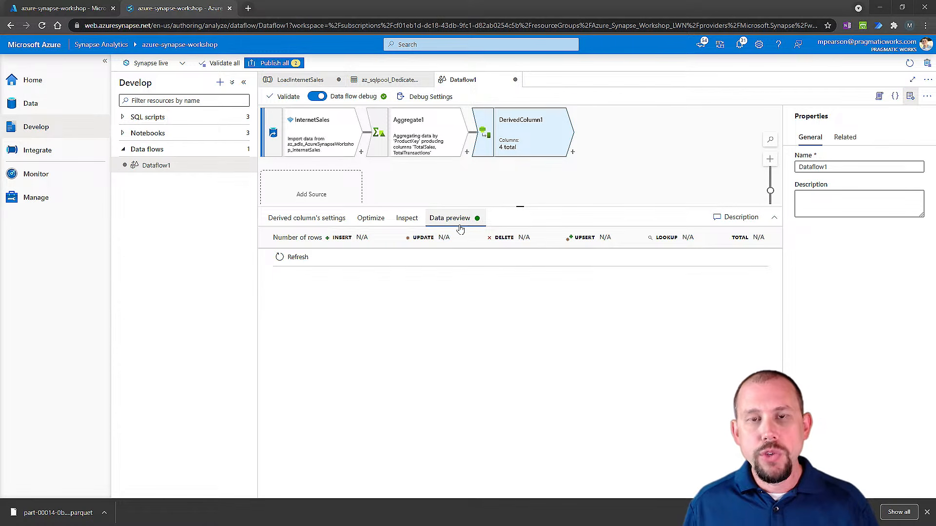
{"action": "left_click", "coordinate": [292, 258]}
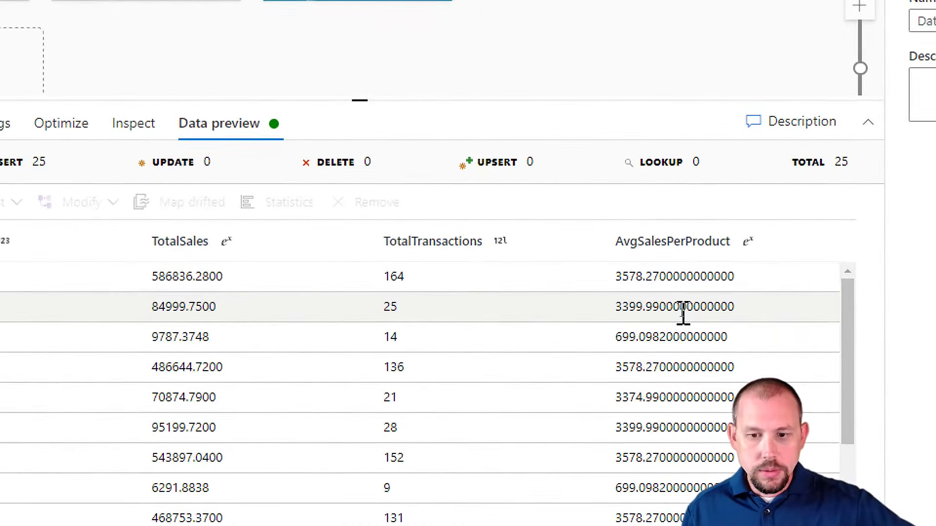
{"action": "left_click_drag", "start_coordinate": [609, 287], "coordinate": [747, 295]}
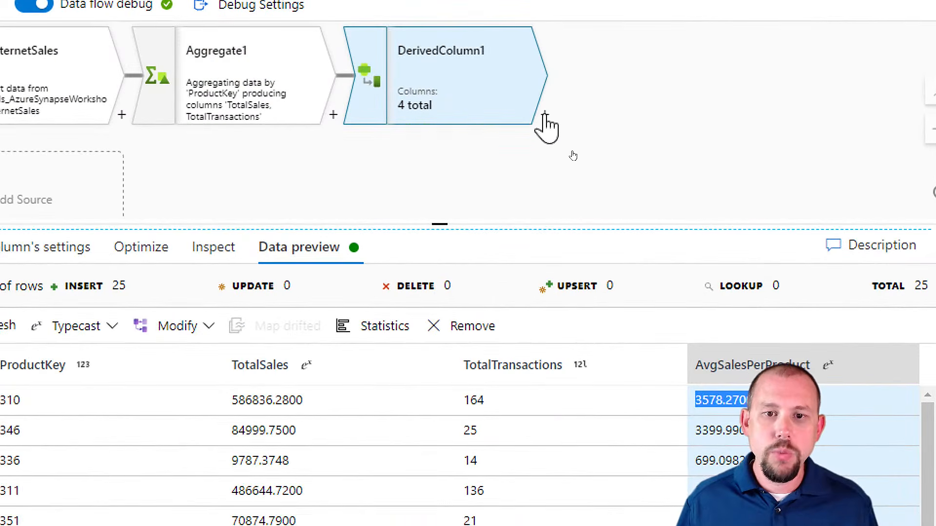
Add a Rank transformation after DerivedColumn1 and name its rank column ProductRank.
{"action": "left_click", "coordinate": [545, 115]}
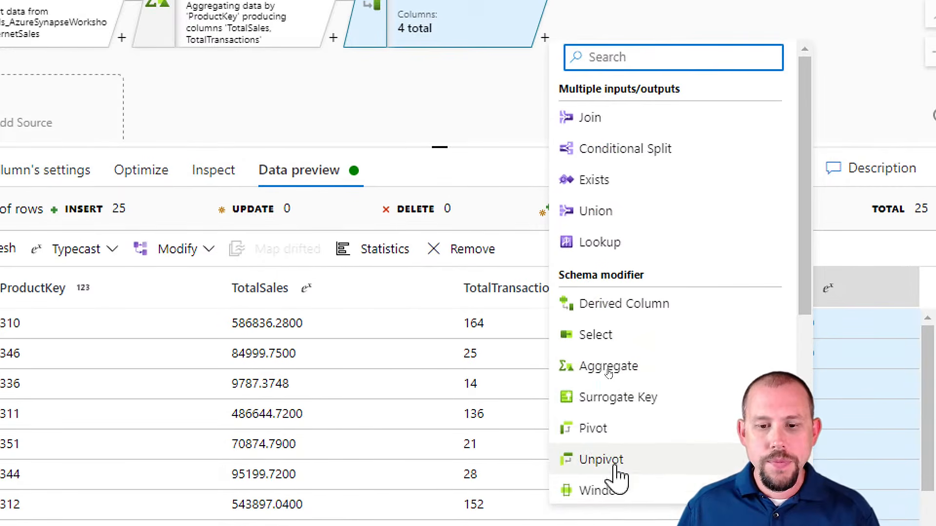
{"action": "scroll", "coordinate": [604, 390], "scroll_direction": "down", "scroll_amount": 5}
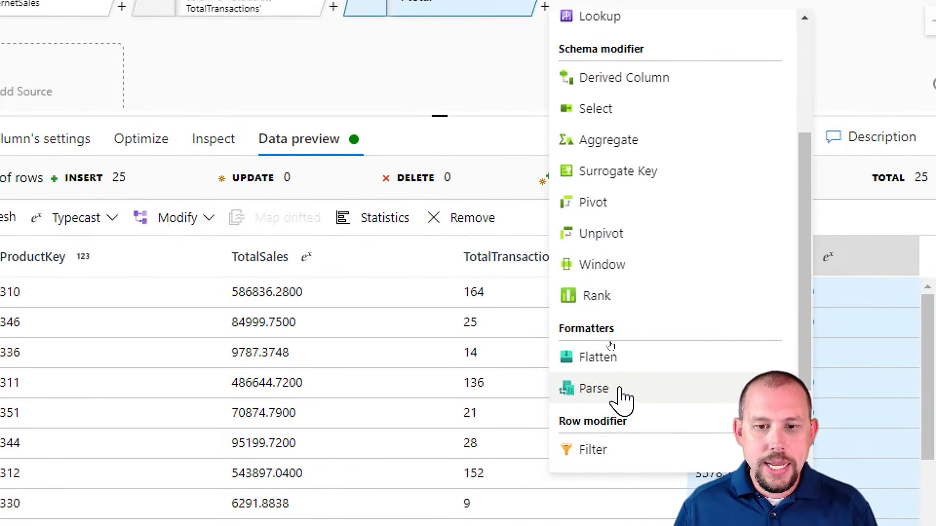
{"action": "left_click", "coordinate": [609, 306]}
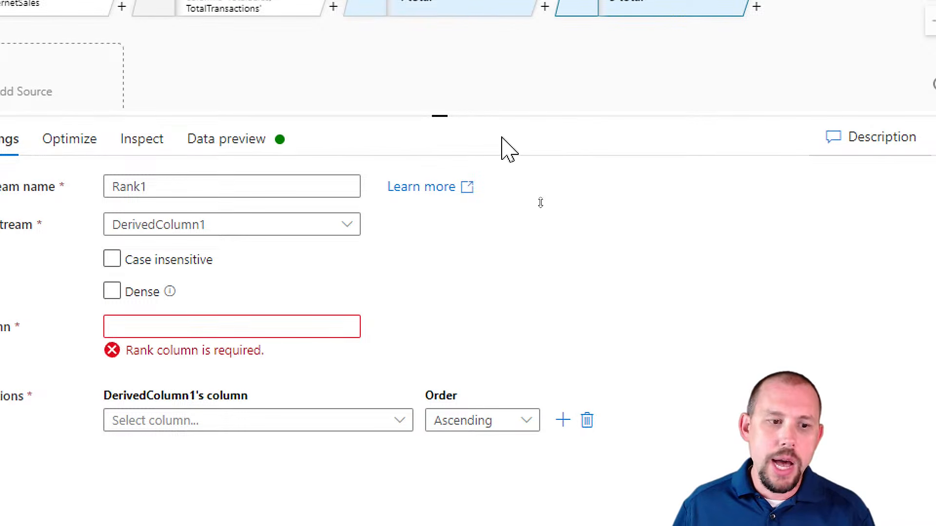
{"action": "left_click", "coordinate": [296, 323]}
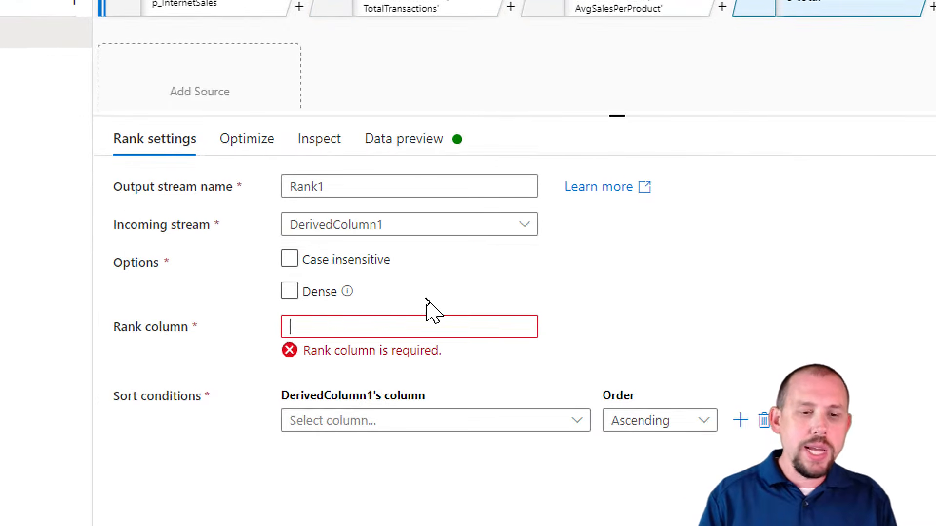
{"action": "type", "text": "ProductRank"}
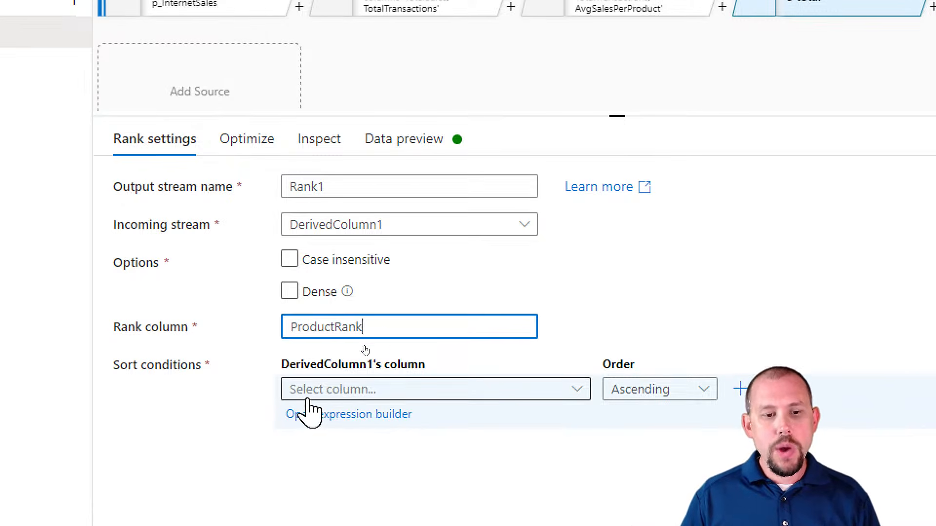
Set the Rank transformation's sort condition to the TotalSales column in Descending order.
{"action": "left_click", "coordinate": [368, 397]}
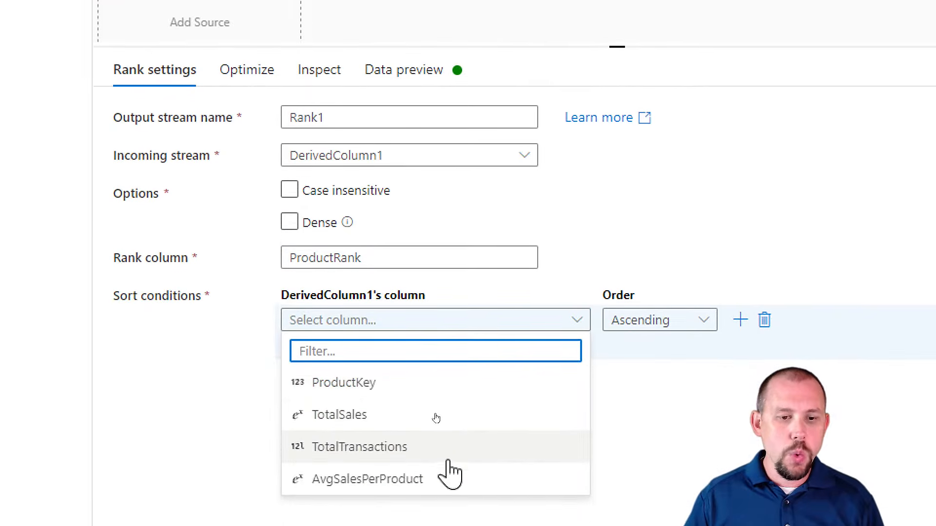
{"action": "left_click", "coordinate": [341, 417]}
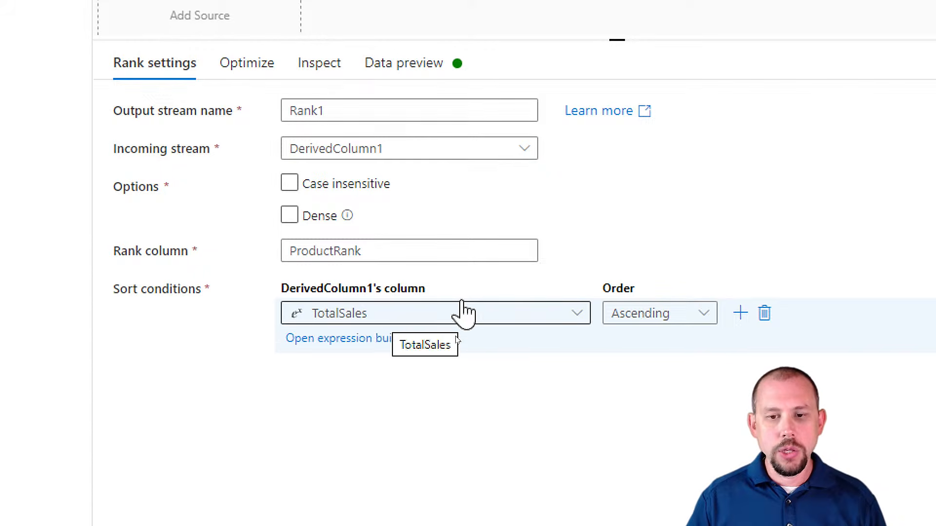
{"action": "left_click", "coordinate": [635, 316]}
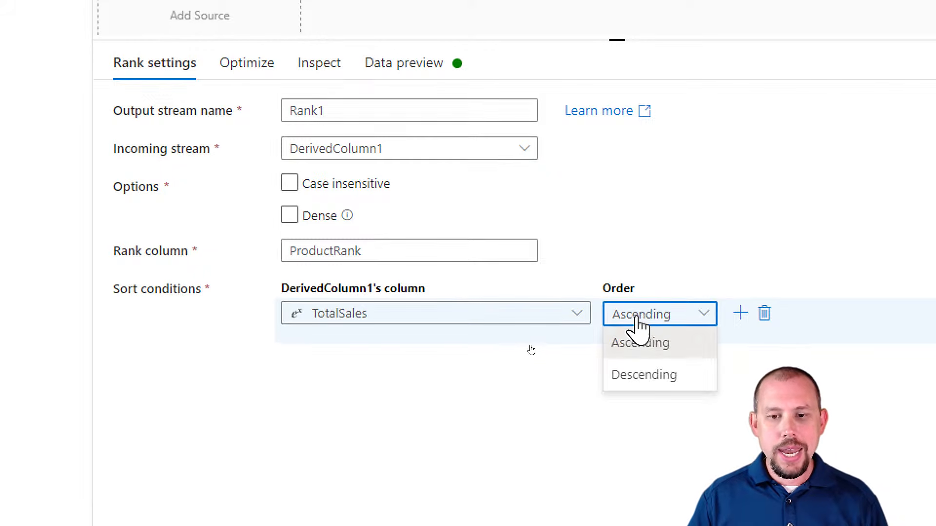
{"action": "left_click", "coordinate": [646, 385]}
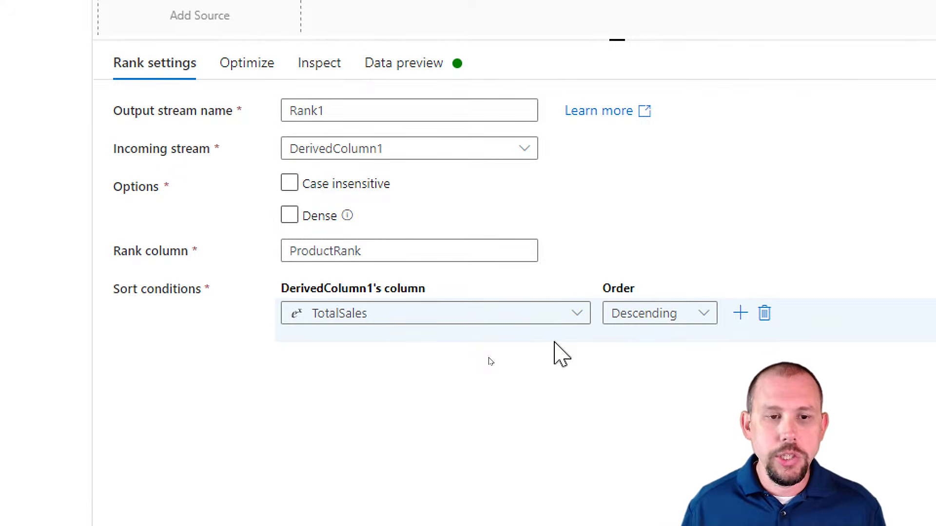
Load the Rank transformation's data preview and examine how ProductRank follows the TotalSales values.
{"action": "left_click", "coordinate": [375, 63]}
{"action": "left_click", "coordinate": [165, 157]}
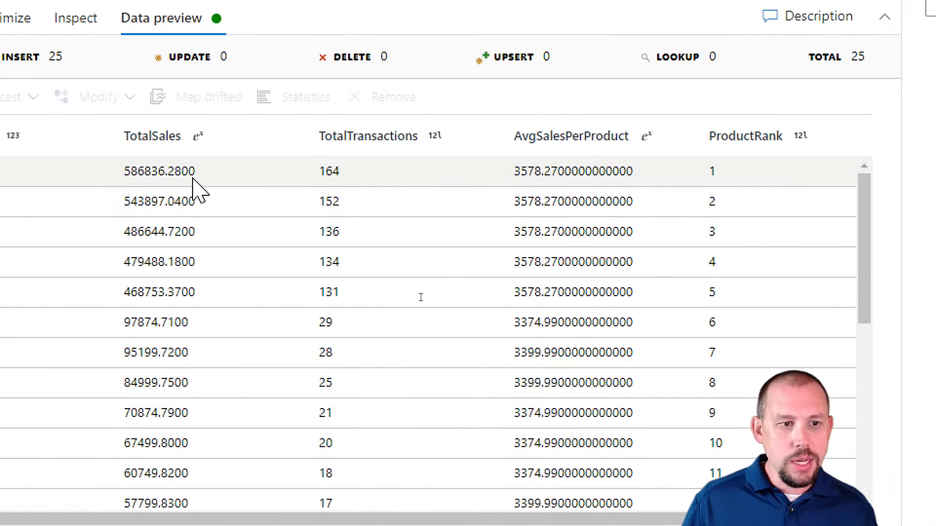
{"action": "triple_click", "coordinate": [128, 176]}
{"action": "left_click_drag", "start_coordinate": [170, 200], "coordinate": [183, 251]}
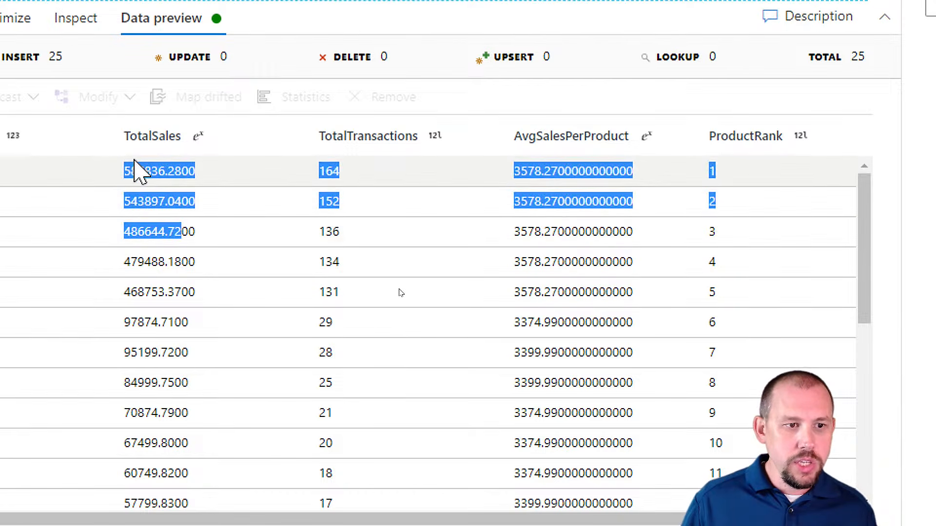
{"action": "left_click", "coordinate": [137, 181]}
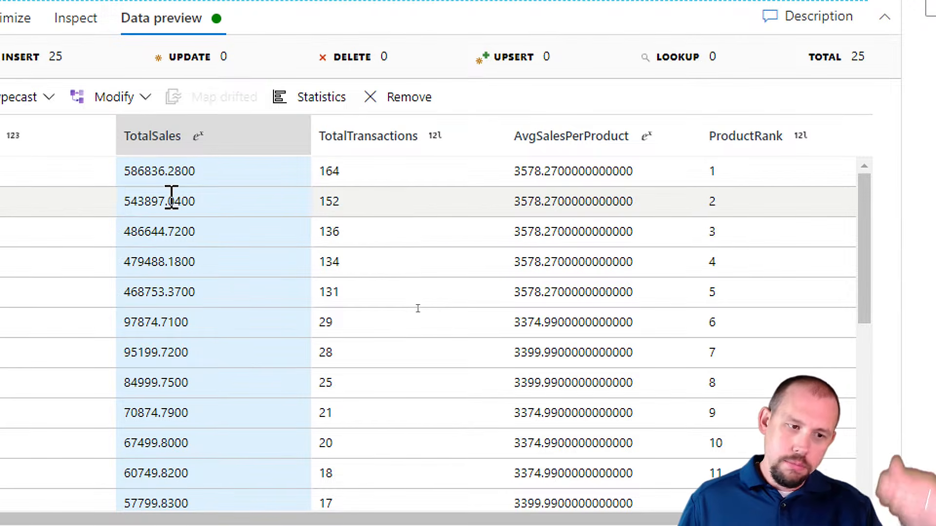
{"action": "scroll", "coordinate": [157, 422], "scroll_direction": "down", "scroll_amount": 5}
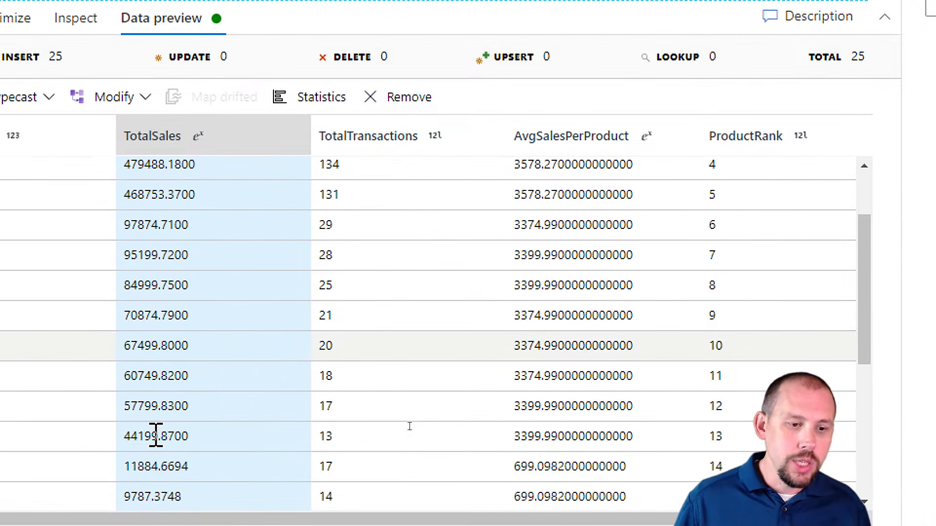
{"action": "scroll", "coordinate": [157, 434], "scroll_direction": "up", "scroll_amount": 5}
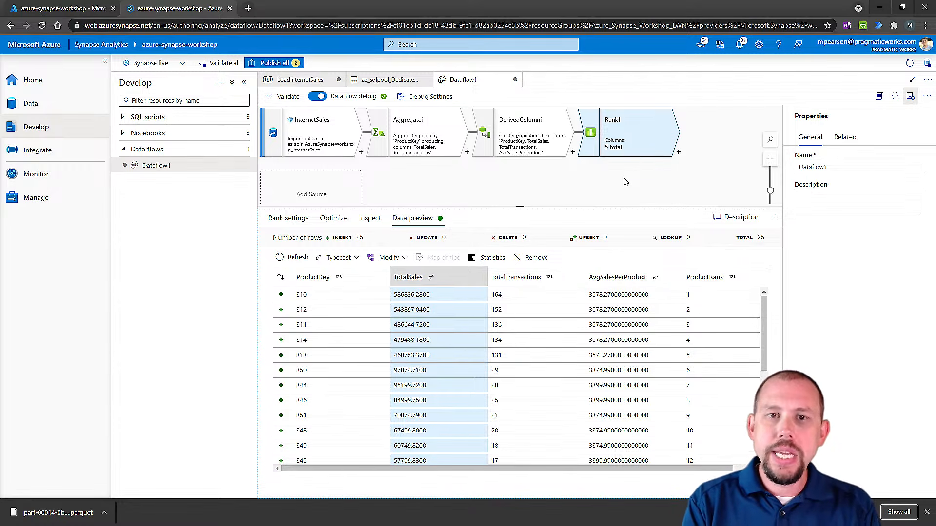
Add a Data flow activity to the LoadInternetSales pipeline, connect it after Copy data1, and set its data flow to Dataflow1.
{"action": "left_click", "coordinate": [296, 83]}
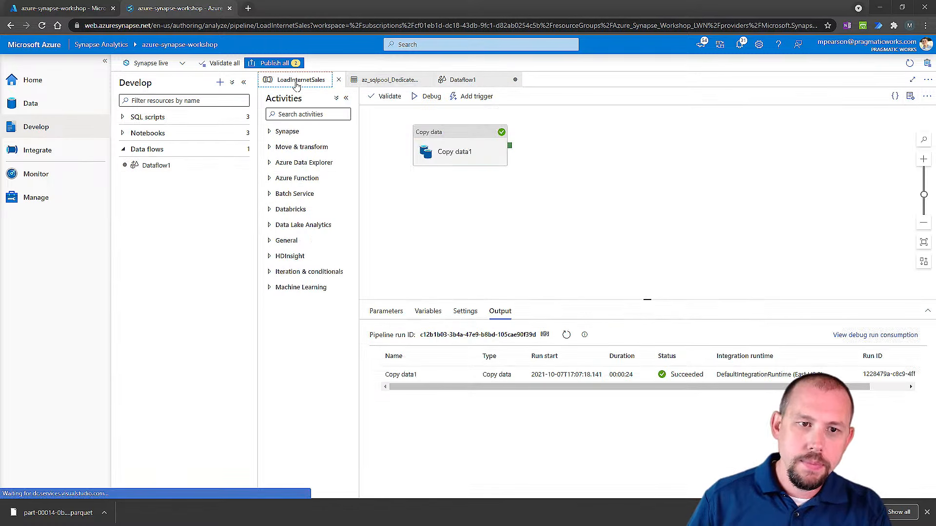
{"action": "left_click", "coordinate": [275, 147]}
{"action": "left_click_drag", "start_coordinate": [294, 182], "coordinate": [568, 155]}
{"action": "left_click_drag", "start_coordinate": [511, 151], "coordinate": [588, 158]}
{"action": "left_click", "coordinate": [417, 311]}
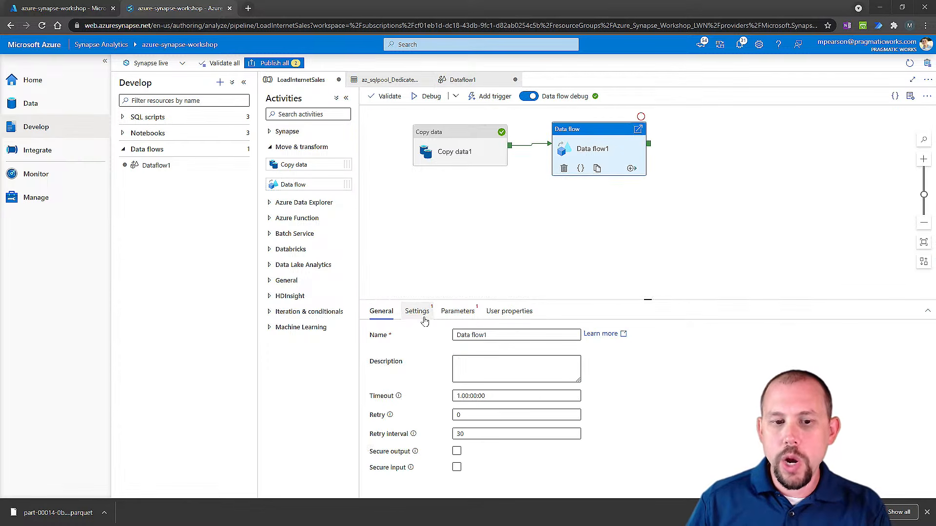
{"action": "left_click", "coordinate": [468, 336]}
{"action": "left_click", "coordinate": [492, 376]}
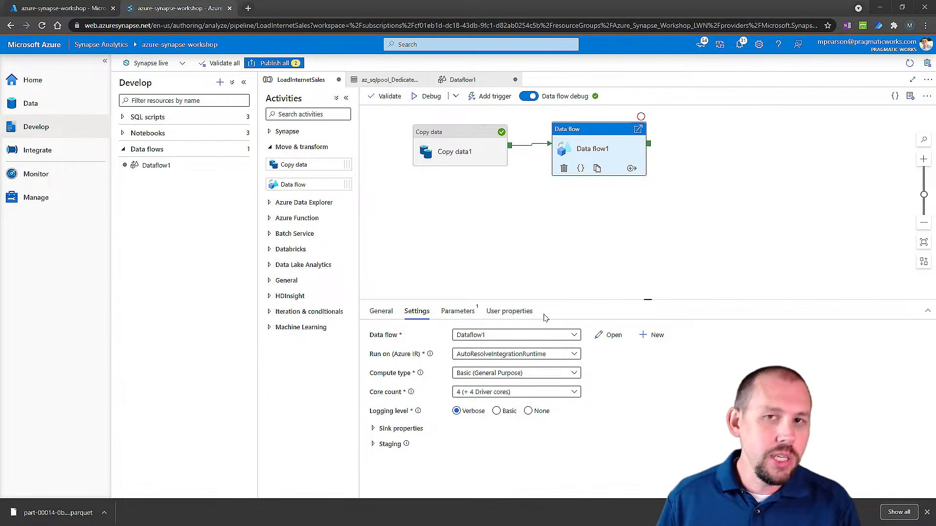
Return to Dataflow1 and review the transformations available after Rank1, down to the Sink destination.
{"action": "left_click", "coordinate": [466, 79]}
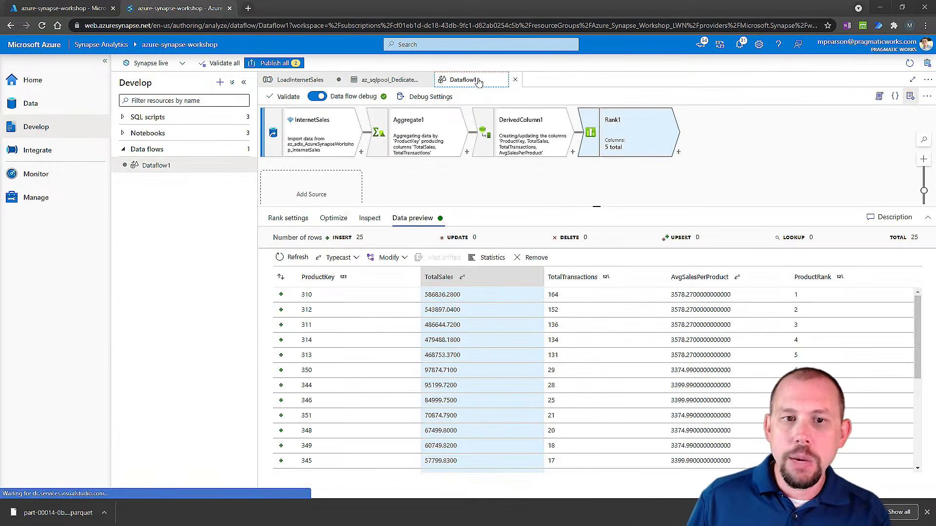
{"action": "left_click", "coordinate": [677, 152]}
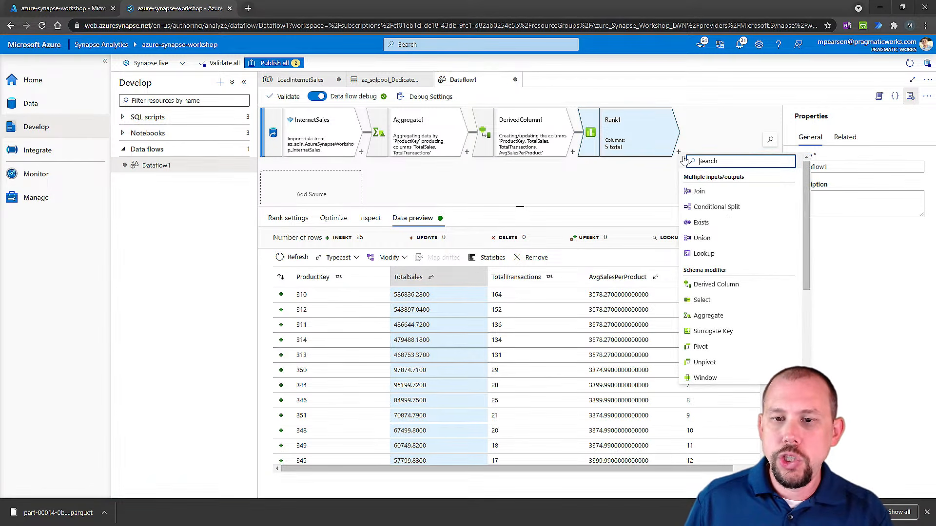
{"action": "scroll", "coordinate": [719, 336], "scroll_direction": "down", "scroll_amount": 5}
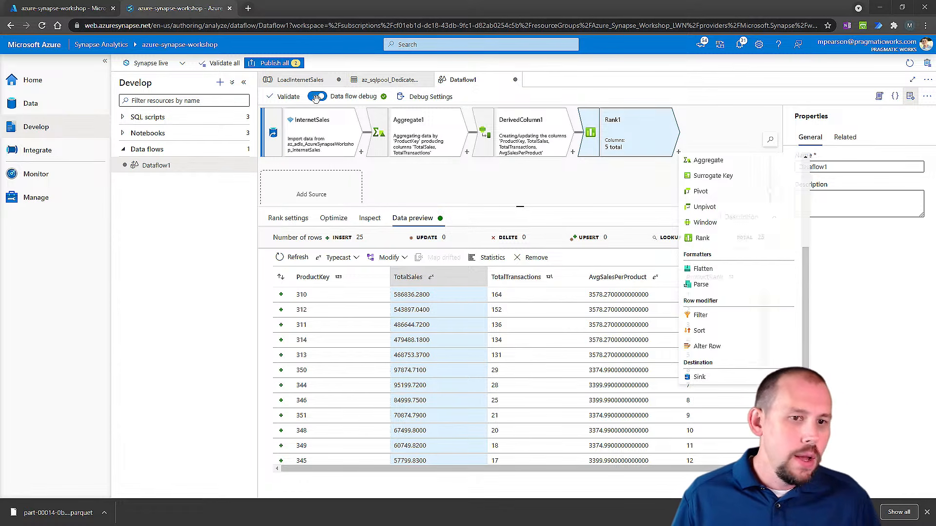
{"action": "key", "text": "Escape"}
Turn off data flow debug and close Dataflow1, discarding its changes.
{"action": "left_click", "coordinate": [317, 97]}
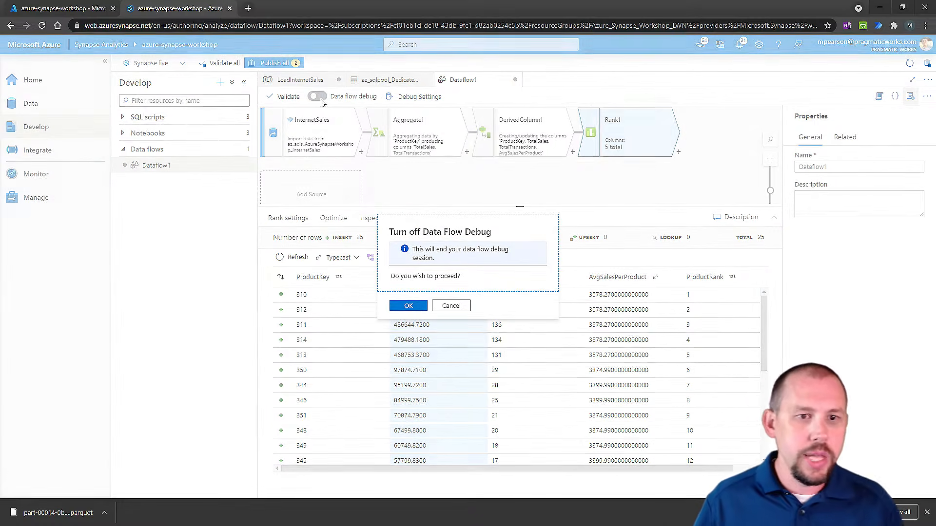
{"action": "left_click", "coordinate": [411, 305]}
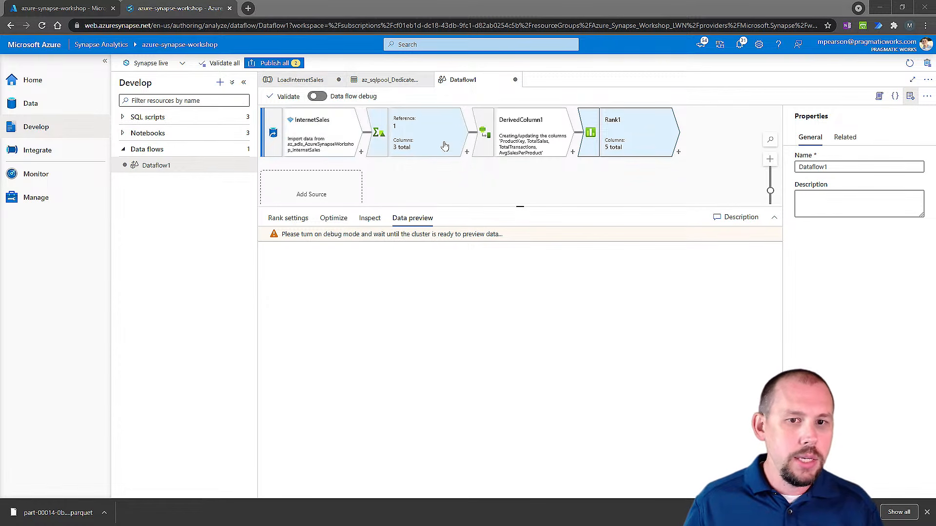
{"action": "left_click", "coordinate": [515, 79]}
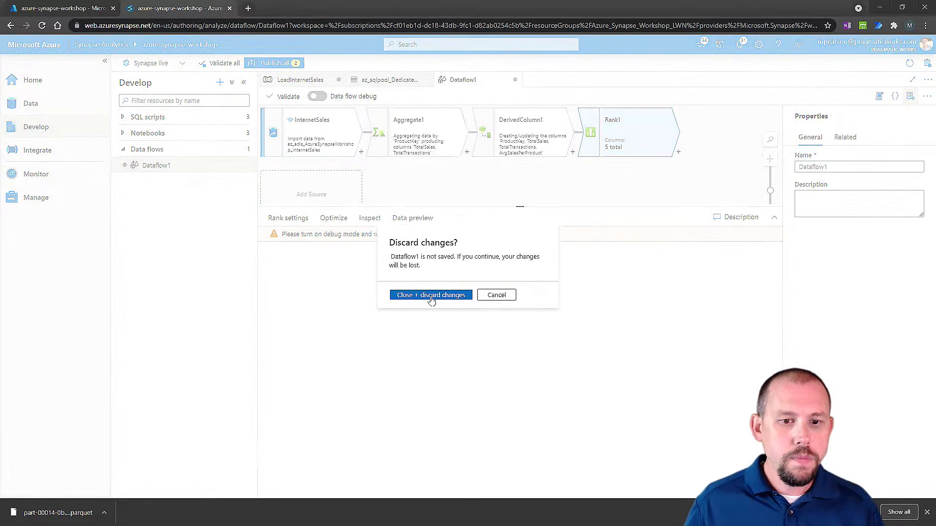
{"action": "left_click", "coordinate": [429, 299]}
Start a new Power BI linked service in the workspace's linked services and name it PBI_DIAD.
{"action": "left_click", "coordinate": [20, 201]}
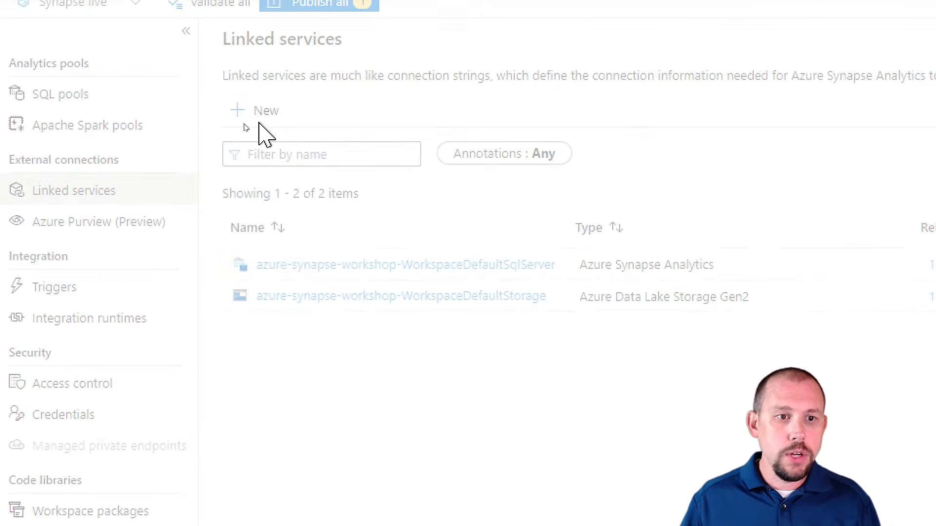
{"action": "left_click", "coordinate": [264, 112]}
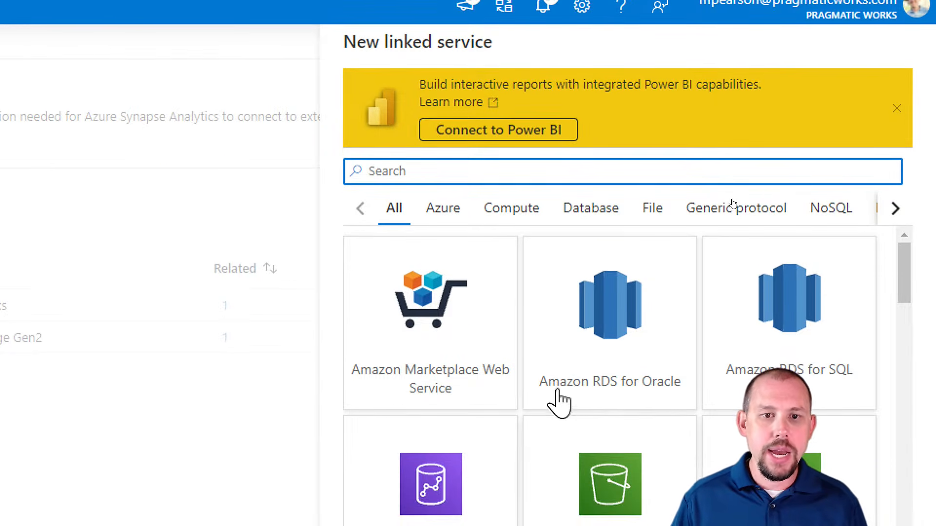
{"action": "left_click", "coordinate": [517, 131]}
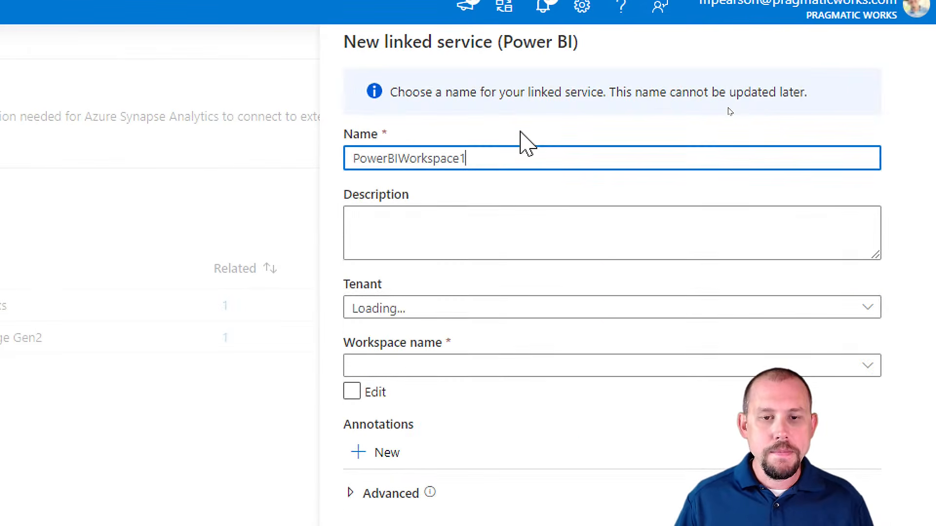
{"action": "left_click_drag", "start_coordinate": [601, 156], "coordinate": [314, 176]}
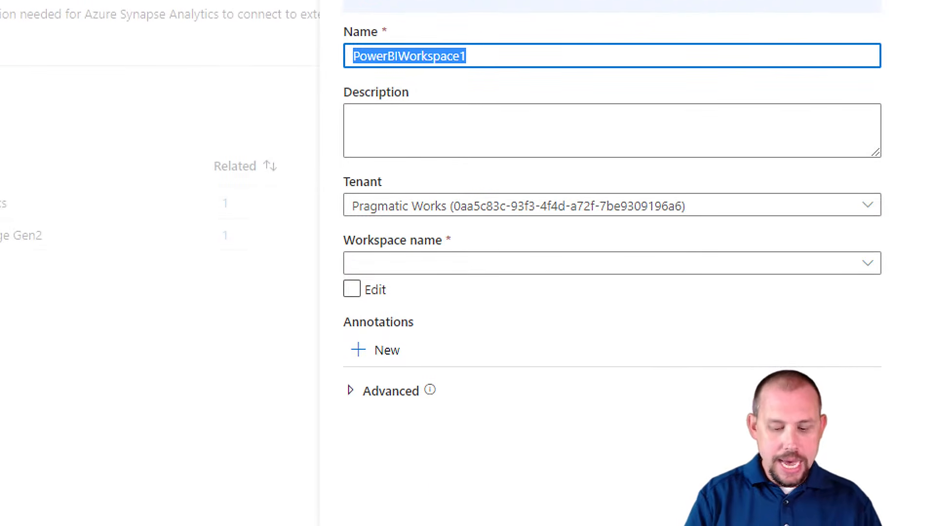
{"action": "type", "text": "PBI"}
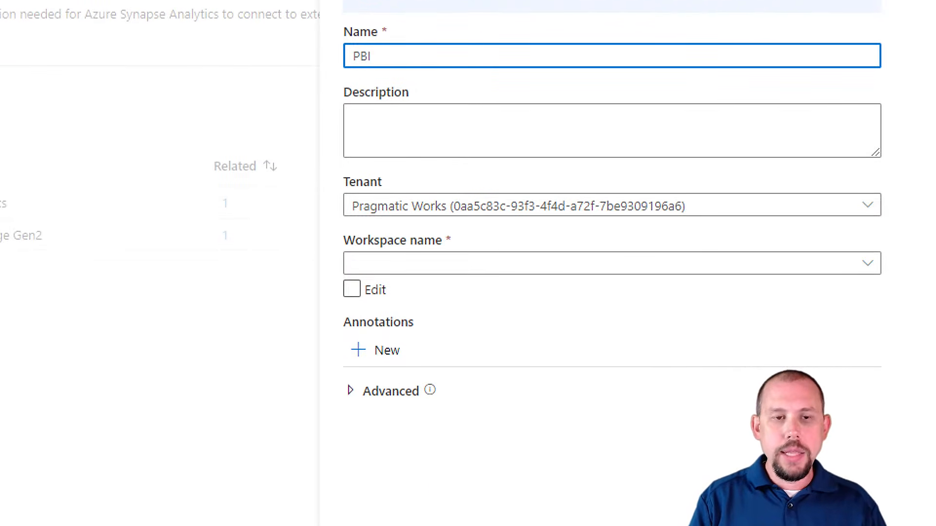
{"action": "type", "text": "-DIAD"}
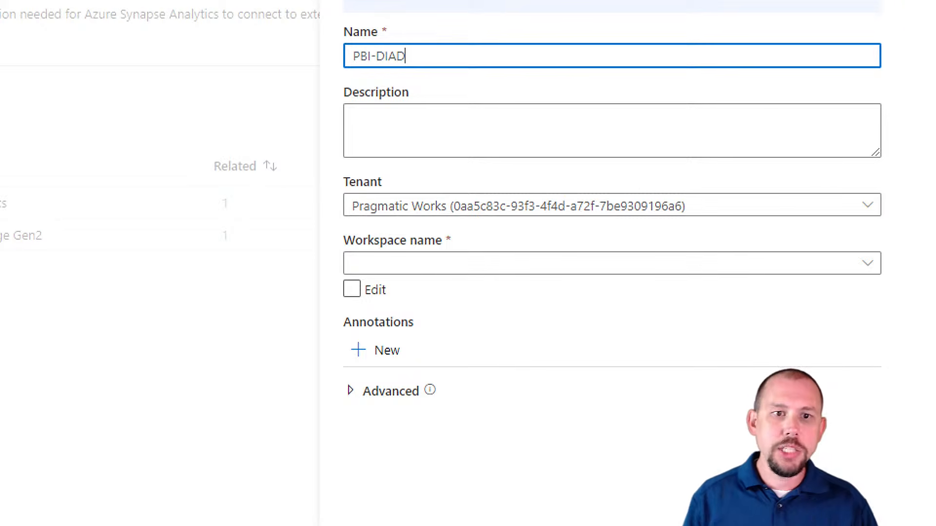
{"action": "left_click", "coordinate": [375, 55]}
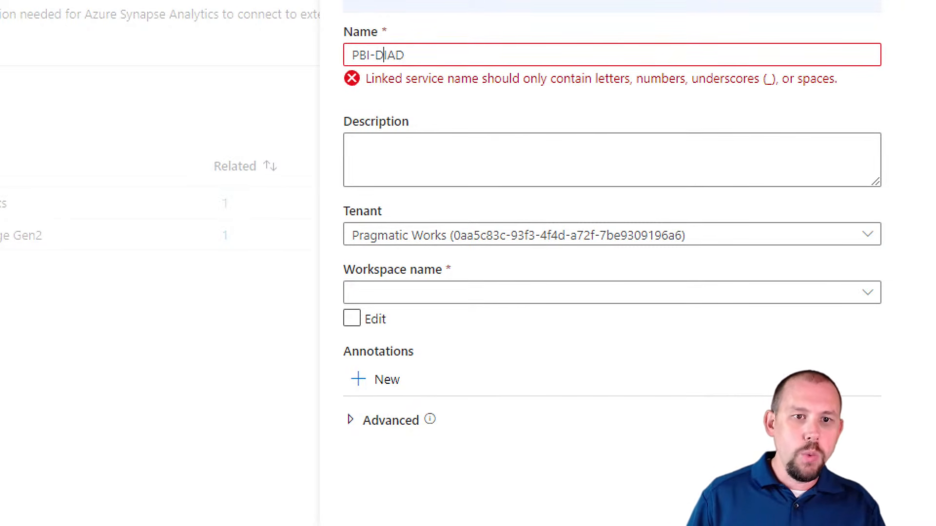
{"action": "key", "text": "BackSpace"}
{"action": "type", "text": "_"}
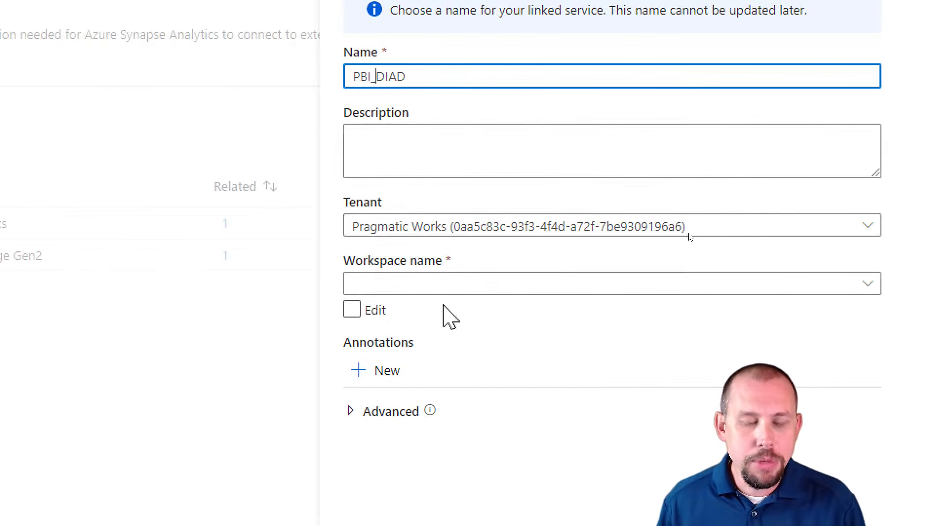
Choose DIAD as the Power BI workspace for the linked service and create it.
{"action": "left_click", "coordinate": [431, 283]}
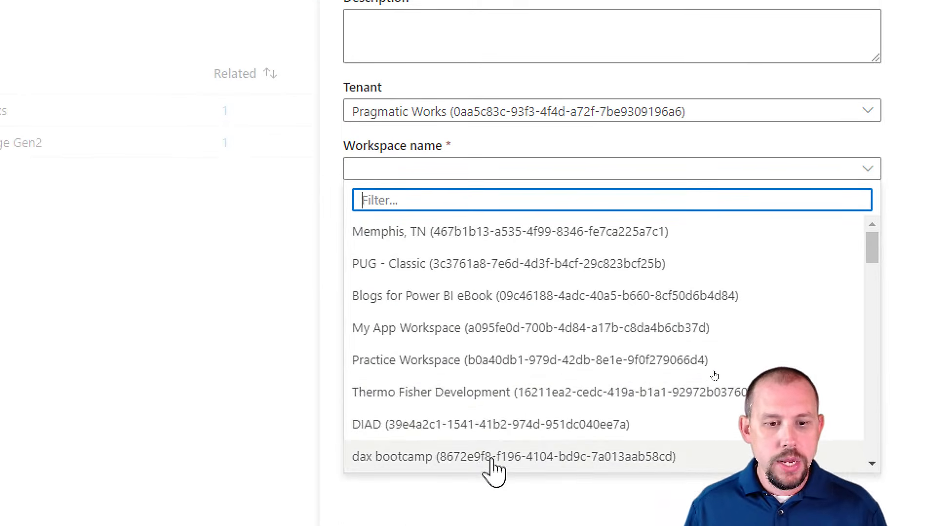
{"action": "left_click", "coordinate": [469, 420]}
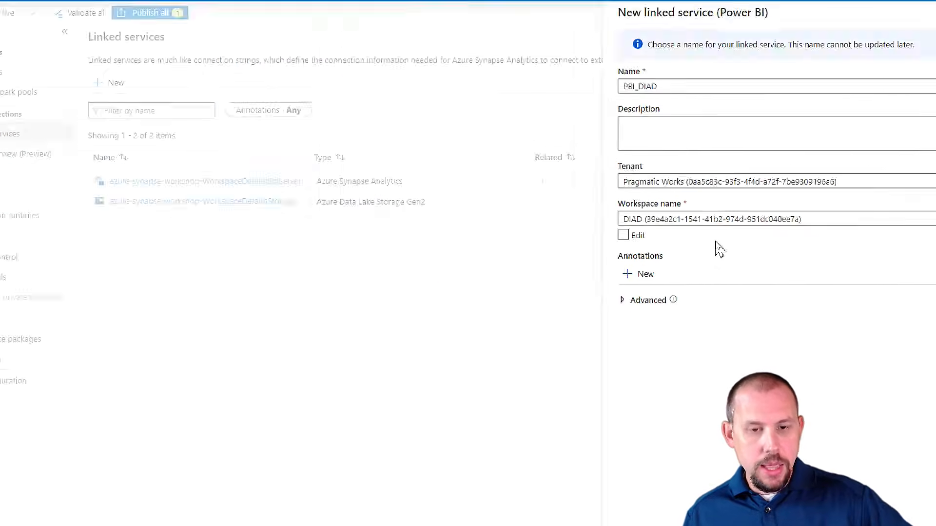
{"action": "left_click", "coordinate": [657, 485]}
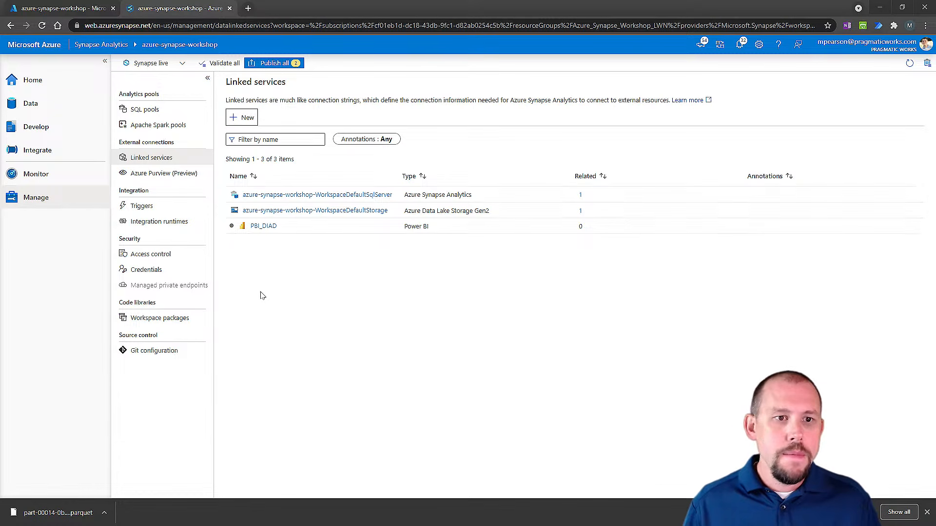
Try to publish all changes and delete the Data flow1 activity from the LoadInternetSales pipeline.
{"action": "left_click", "coordinate": [274, 63]}
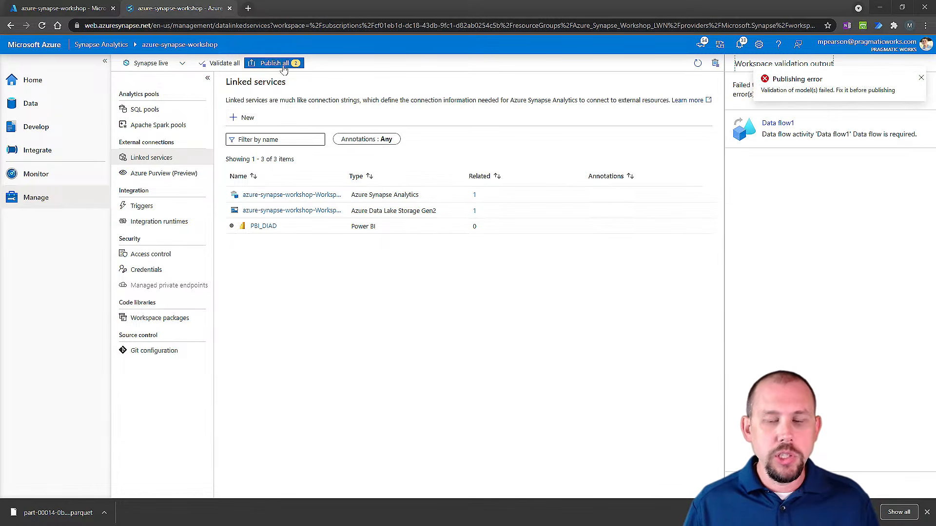
{"action": "left_click", "coordinate": [809, 137]}
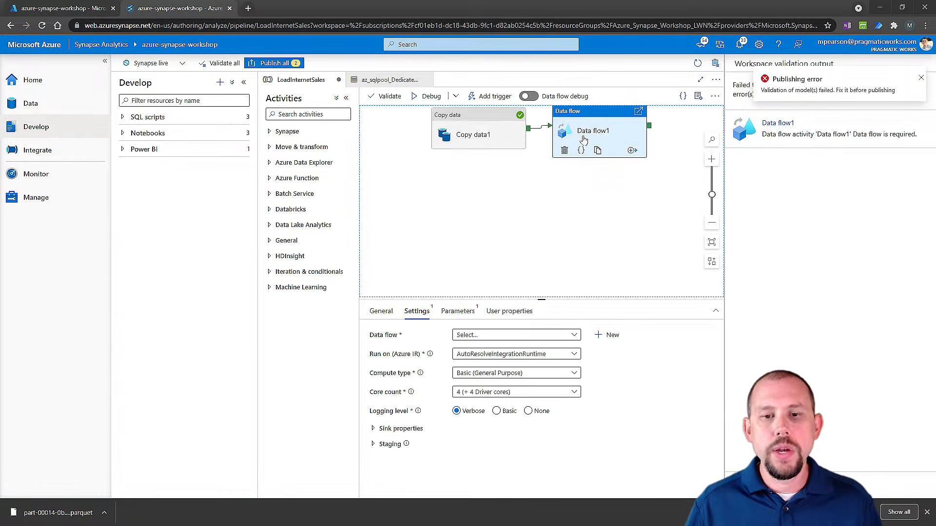
{"action": "left_click", "coordinate": [564, 150]}
Publish all pending changes and dismiss the notification and the workspace validation output.
{"action": "left_click", "coordinate": [271, 64]}
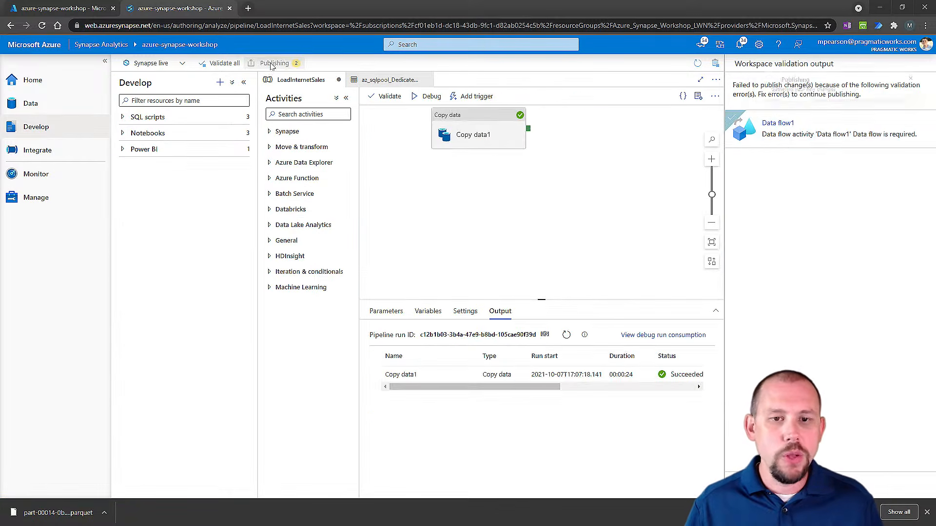
{"action": "left_click", "coordinate": [659, 486]}
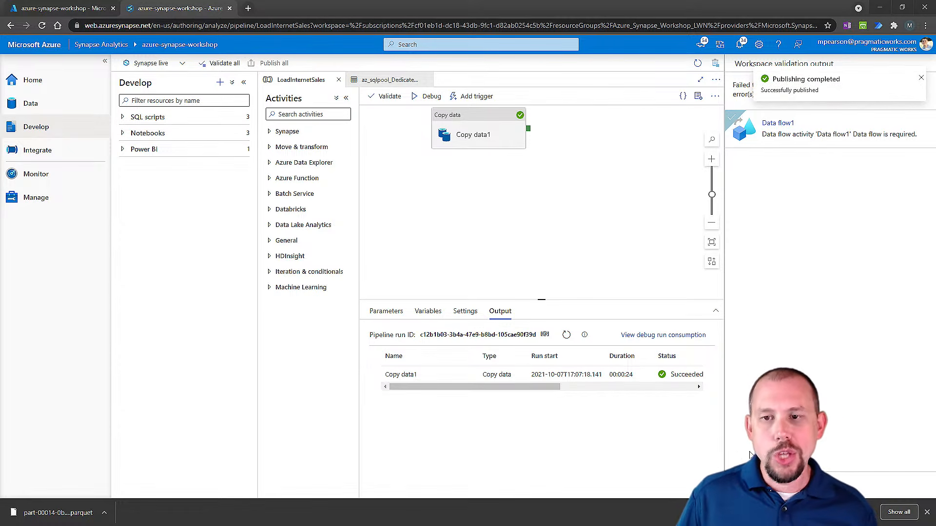
{"action": "left_click", "coordinate": [921, 73]}
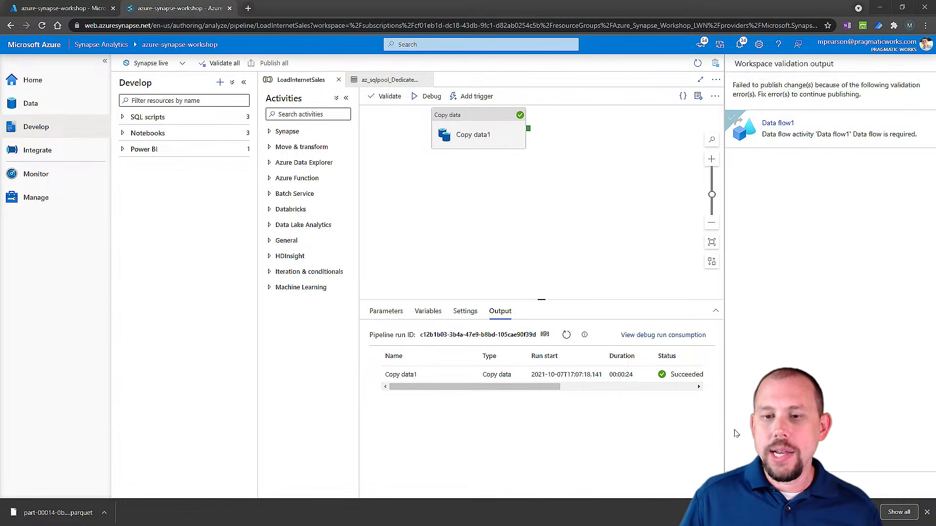
{"action": "left_click", "coordinate": [923, 64]}
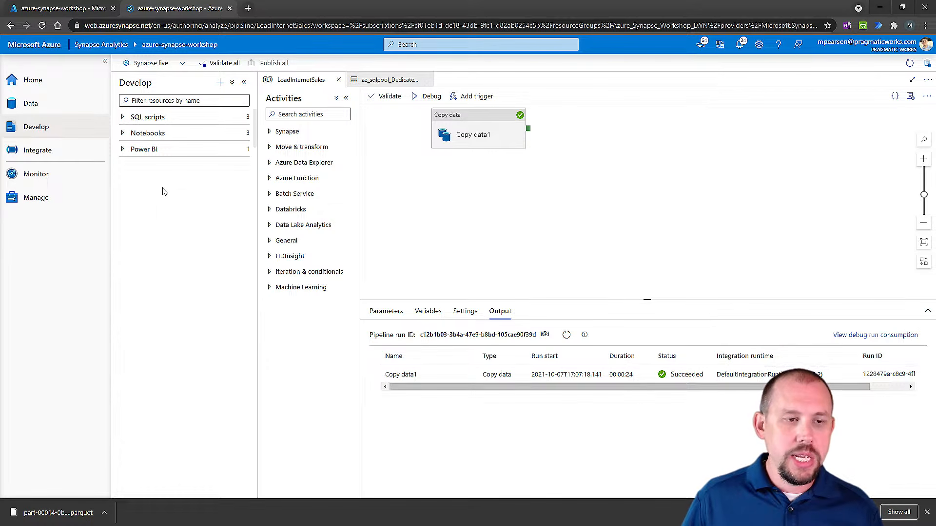
Browse the PBI_DIAD workspace's Power BI datasets and open the DIAD Final Report from its Power BI reports.
{"action": "left_click", "coordinate": [59, 126]}
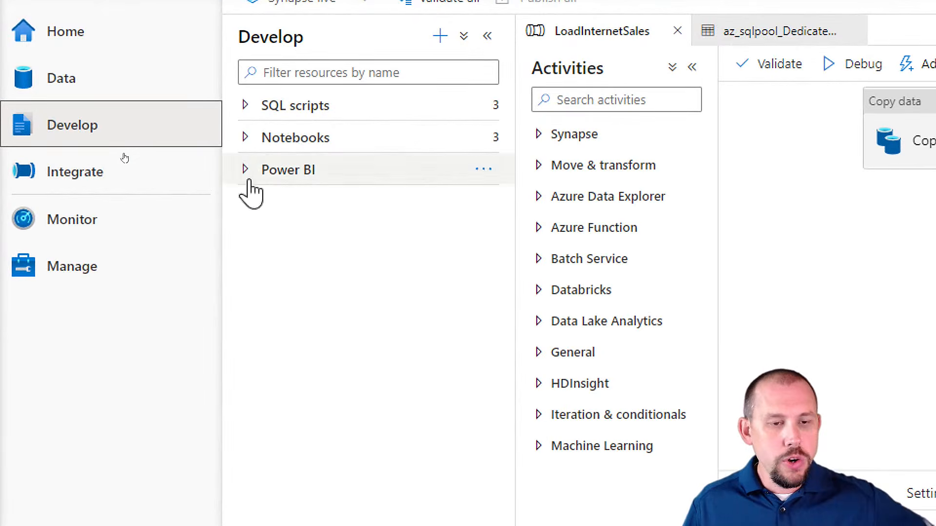
{"action": "left_click", "coordinate": [254, 177]}
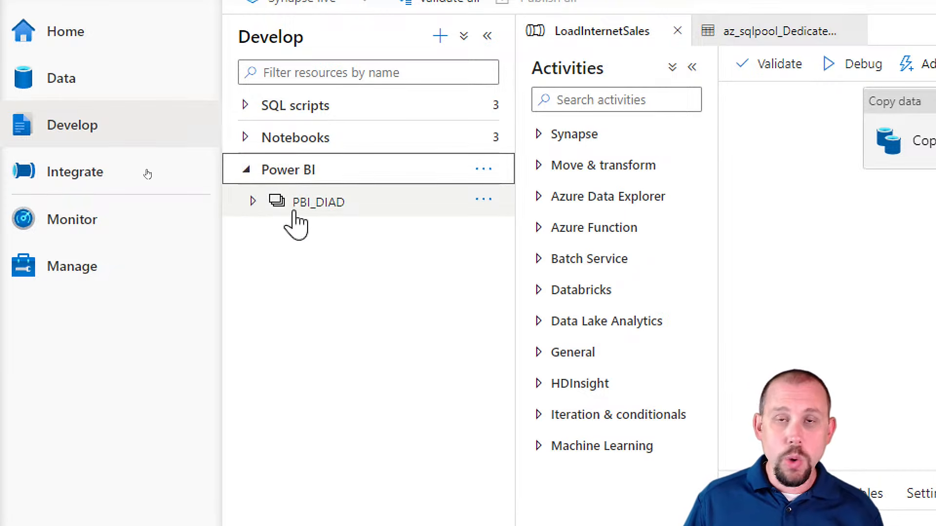
{"action": "left_click", "coordinate": [253, 201]}
{"action": "left_click", "coordinate": [331, 243]}
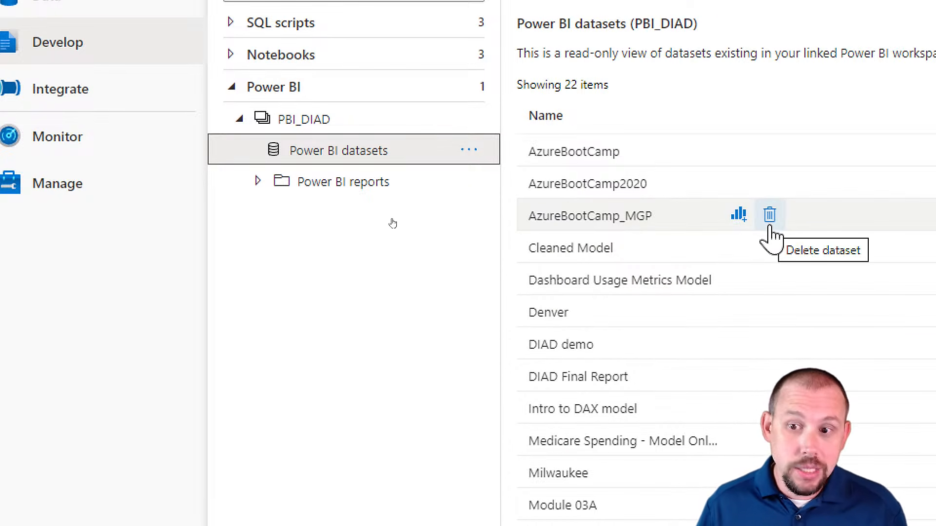
{"action": "left_click", "coordinate": [255, 182]}
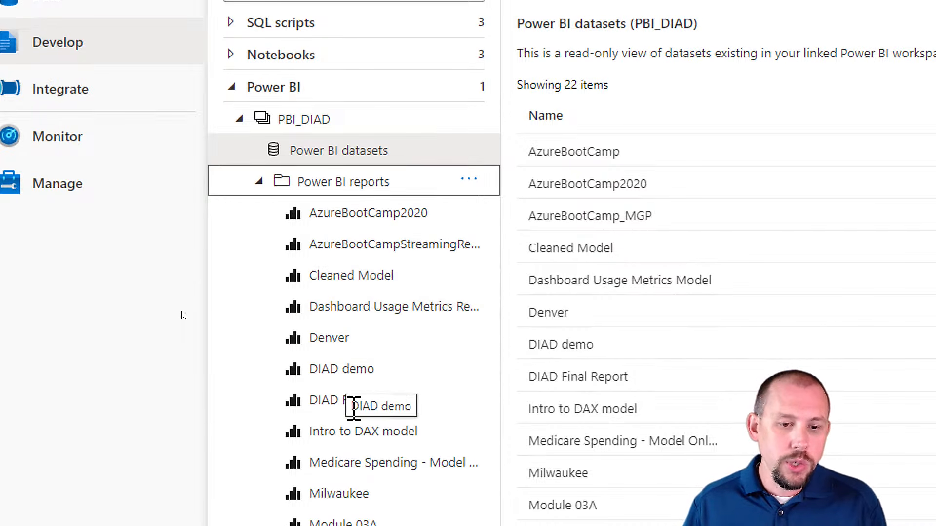
{"action": "left_click", "coordinate": [332, 402]}
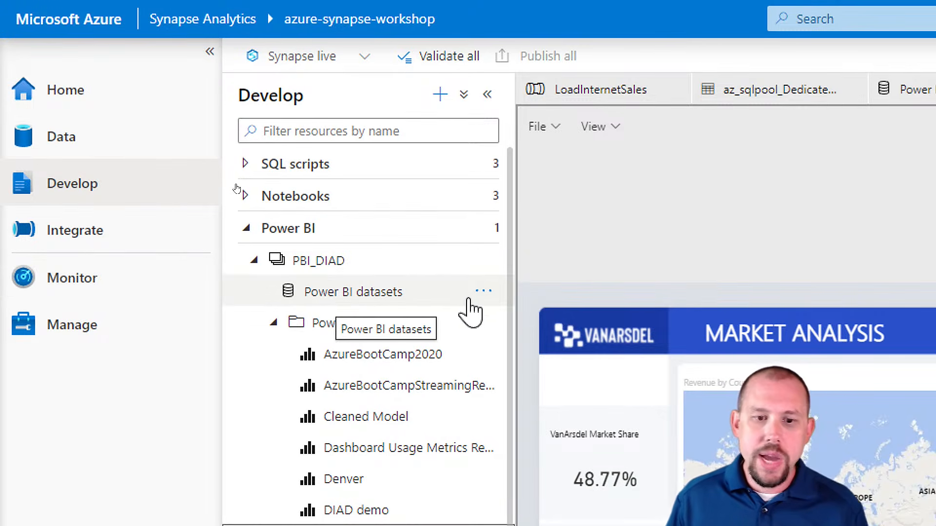
{"action": "left_click", "coordinate": [483, 292]}
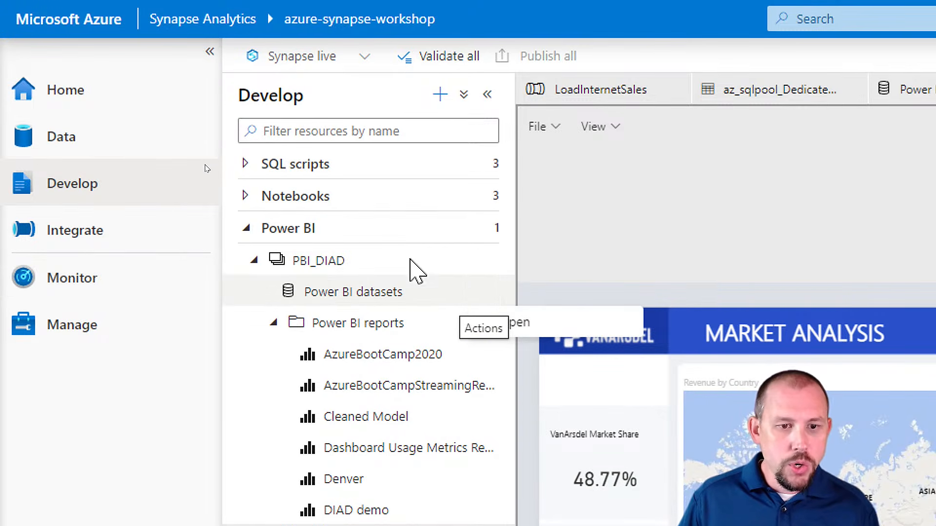
{"action": "left_click", "coordinate": [484, 228]}
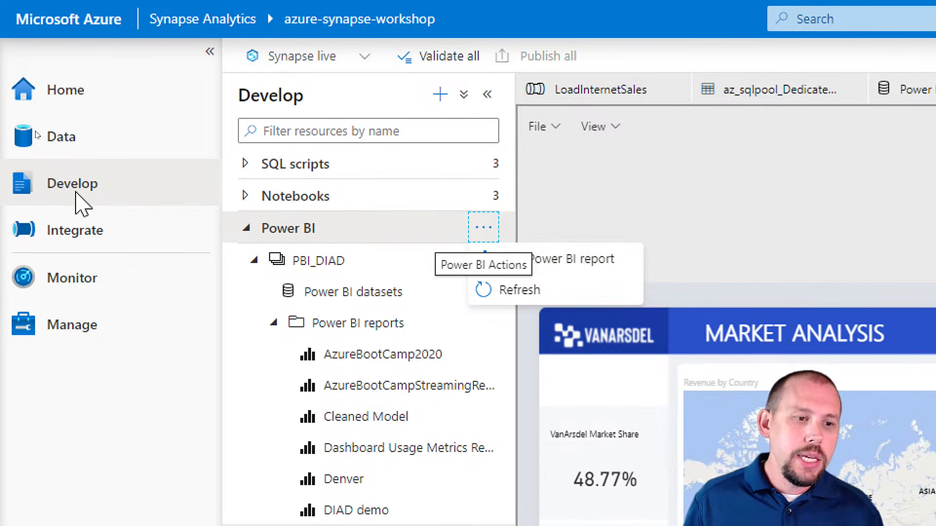
{"action": "key", "text": "Escape"}
Examine the pipeline run consumption of the most recent LoadInternetSales debug run, including its activity runs and data movement activities.
{"action": "left_click", "coordinate": [73, 287]}
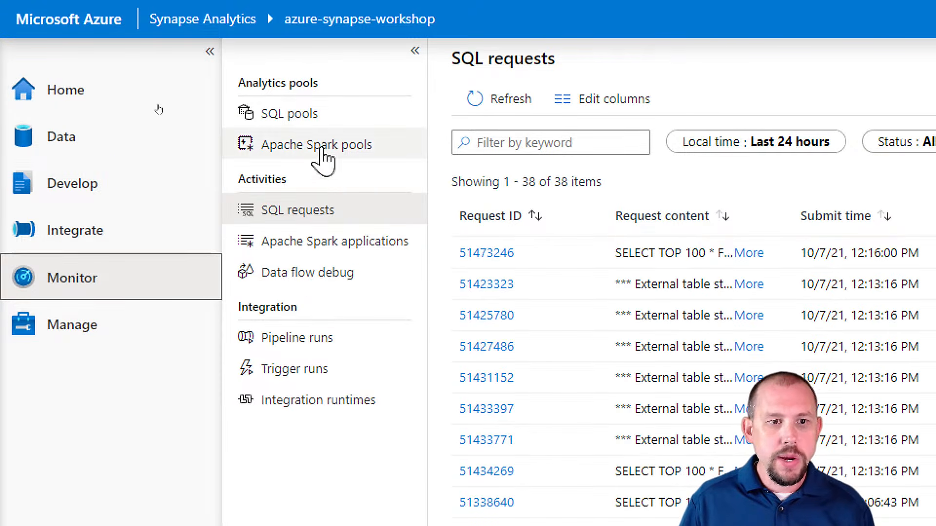
{"action": "left_click", "coordinate": [291, 347]}
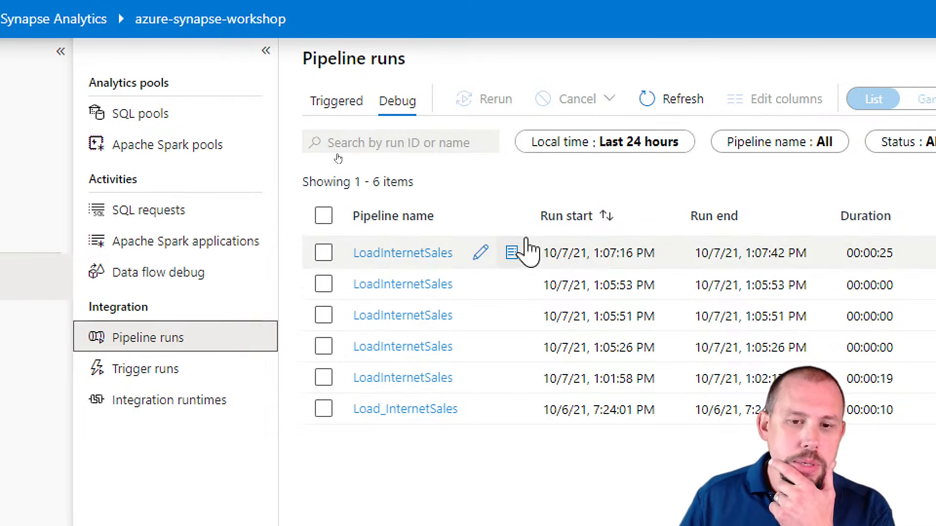
{"action": "left_click", "coordinate": [512, 254]}
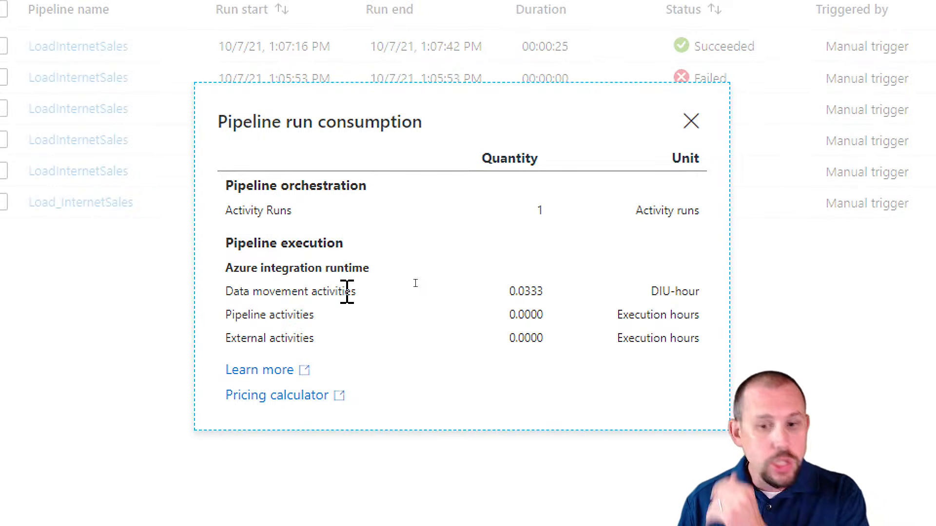
{"action": "double_click", "coordinate": [516, 290]}
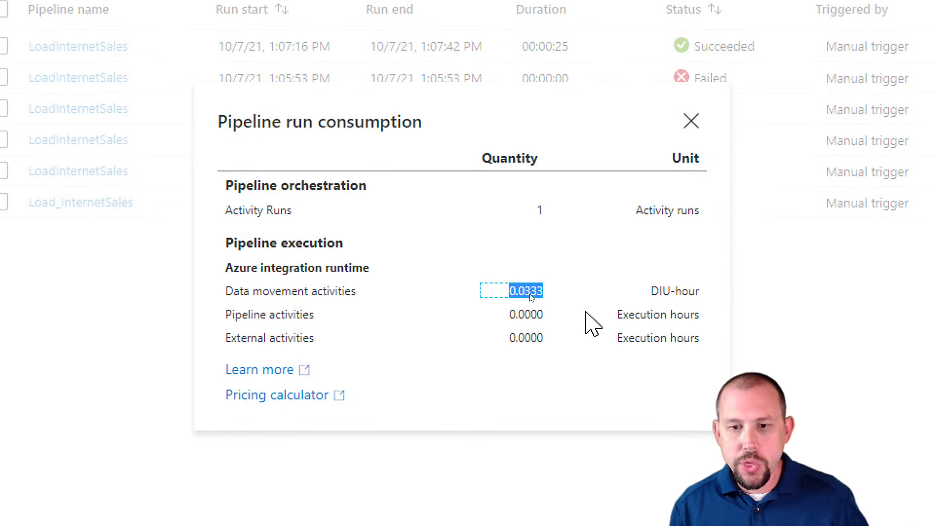
{"action": "double_click", "coordinate": [539, 210]}
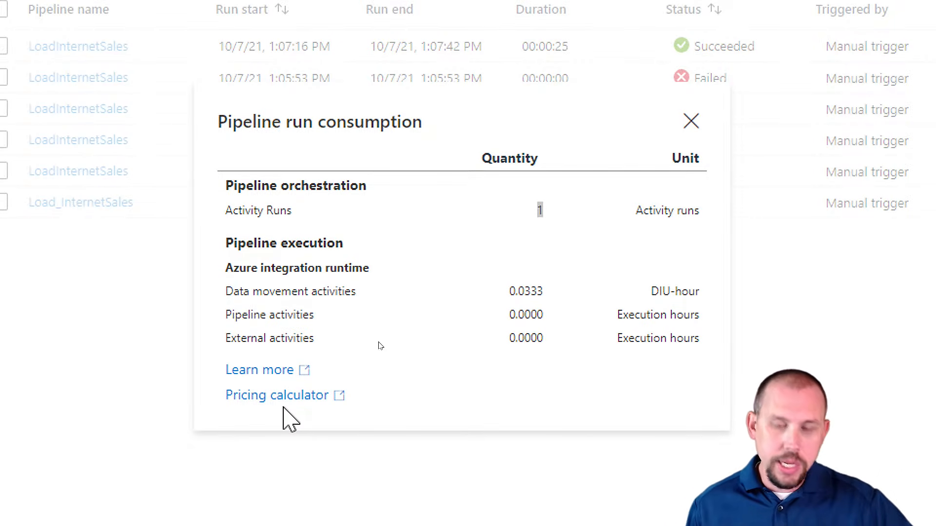
{"action": "left_click", "coordinate": [690, 121]}
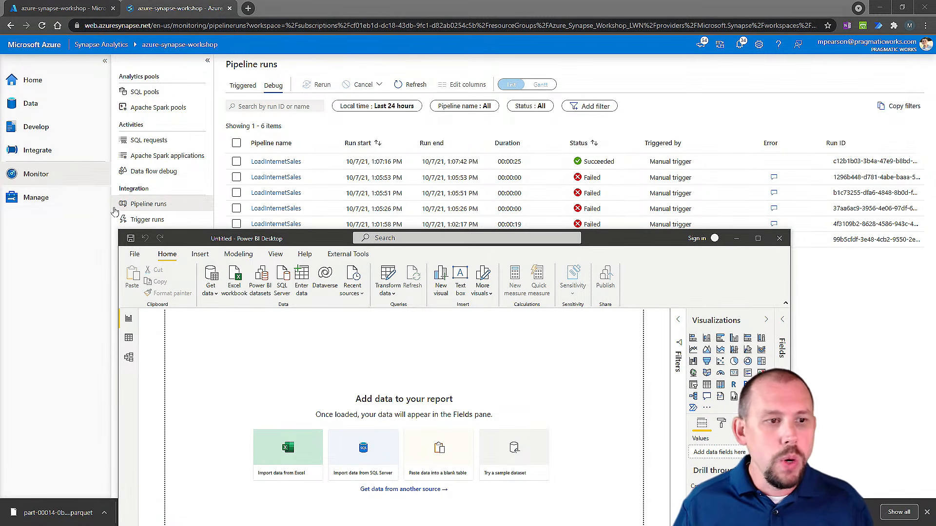
Copy the workspace SQL endpoint of the Built-in serverless SQL pool.
{"action": "left_click", "coordinate": [34, 203]}
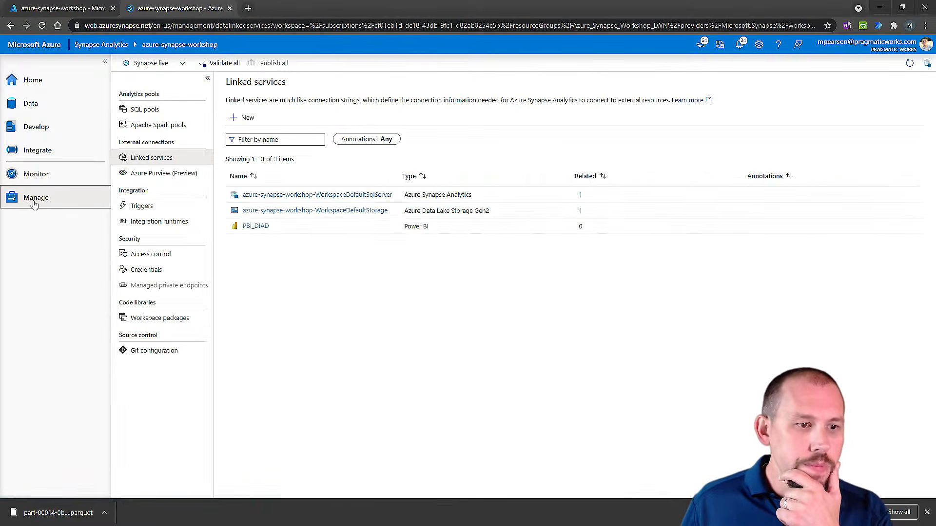
{"action": "left_click", "coordinate": [139, 113]}
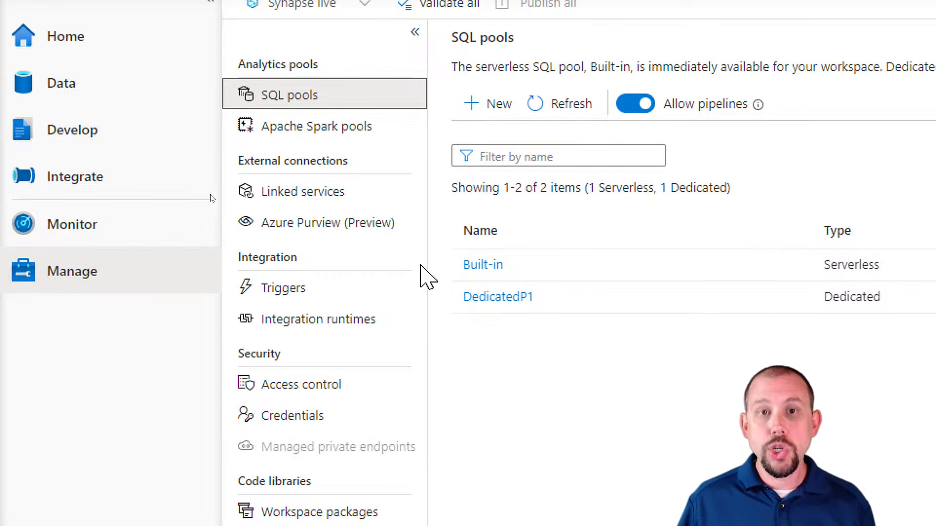
{"action": "left_click", "coordinate": [477, 266]}
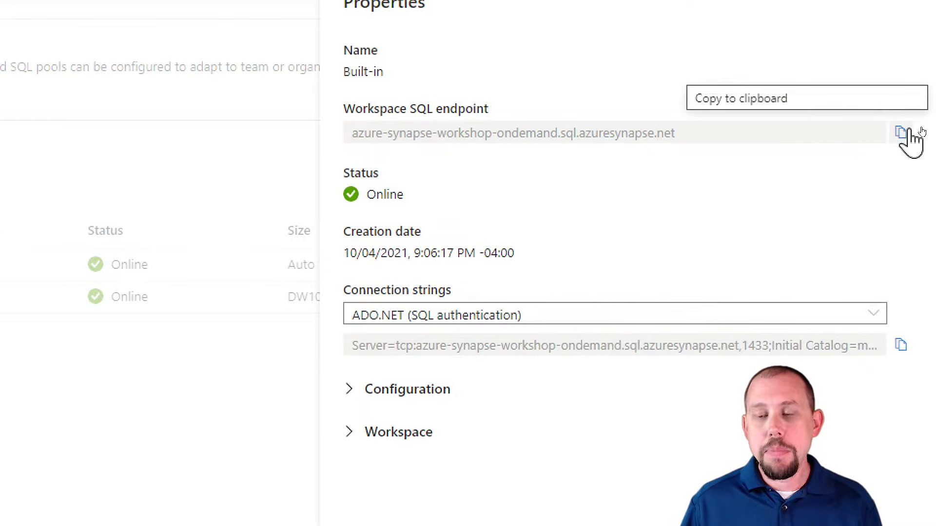
{"action": "left_click", "coordinate": [903, 132]}
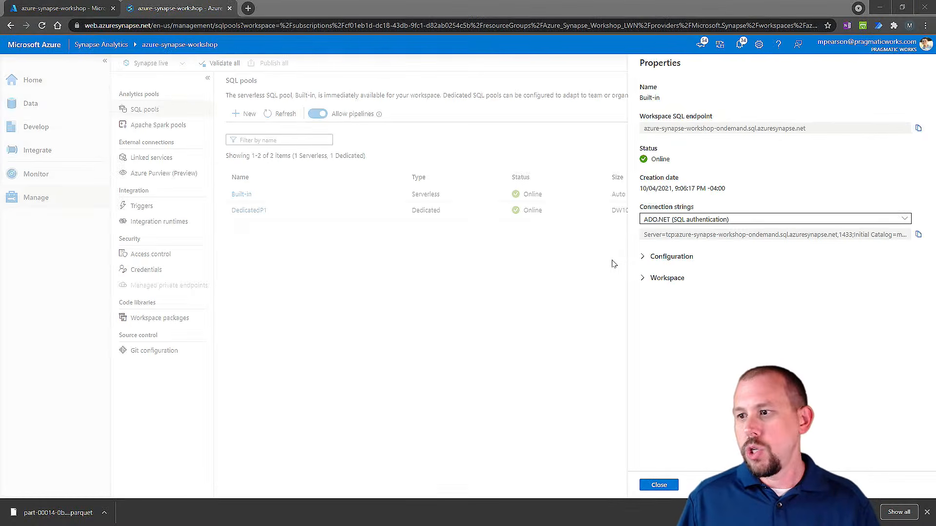
Switch to Power BI Desktop, maximize it, and start a new data connection with the Azure Synapse Analytics (SQL DW) connector.
{"action": "key", "text": "alt+Tab"}
{"action": "left_click_drag", "start_coordinate": [594, 245], "coordinate": [600, 3]}
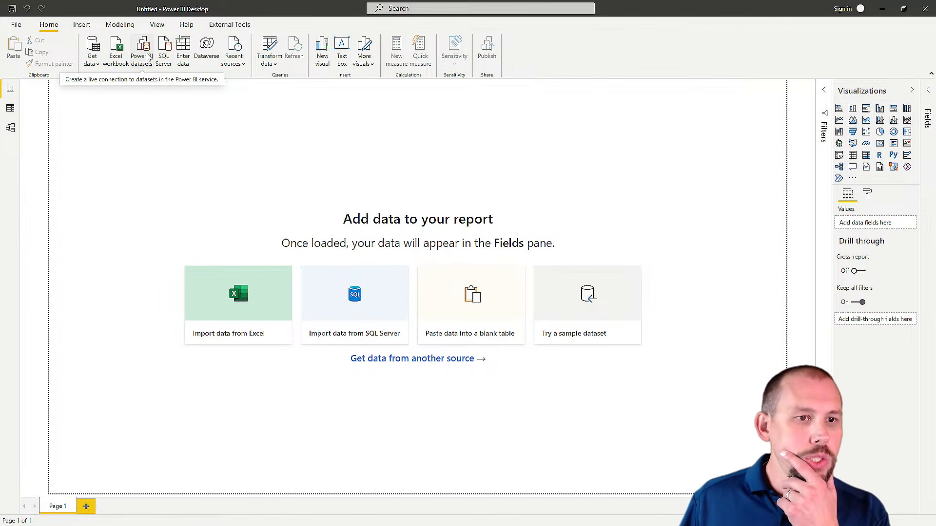
{"action": "left_click", "coordinate": [92, 65]}
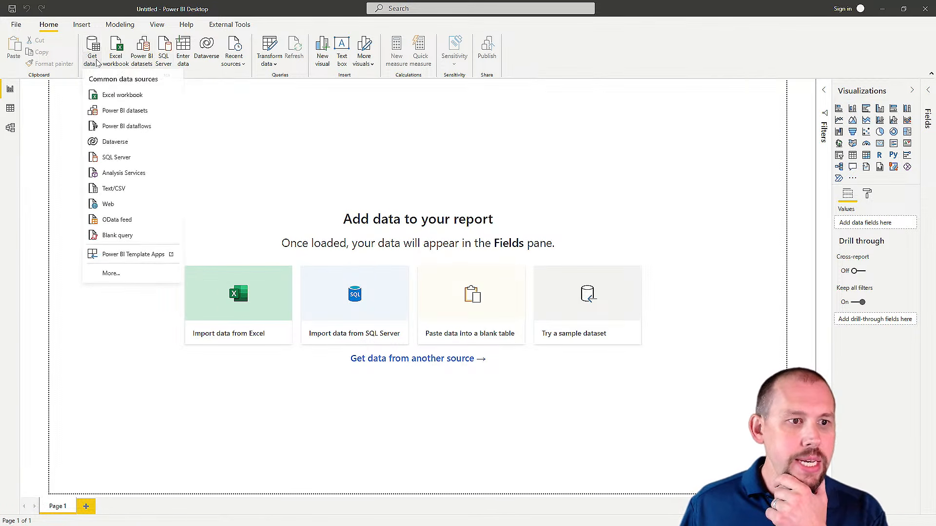
{"action": "left_click", "coordinate": [111, 274]}
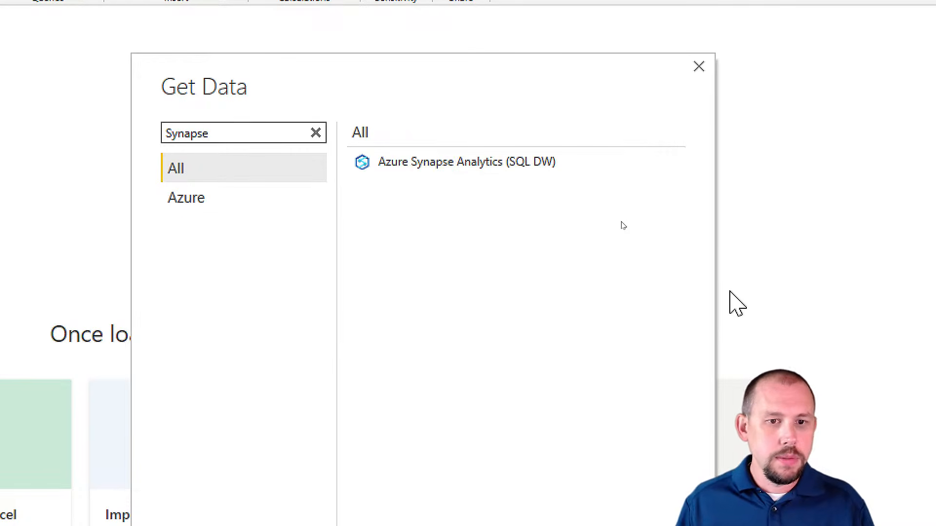
{"action": "left_click", "coordinate": [458, 168]}
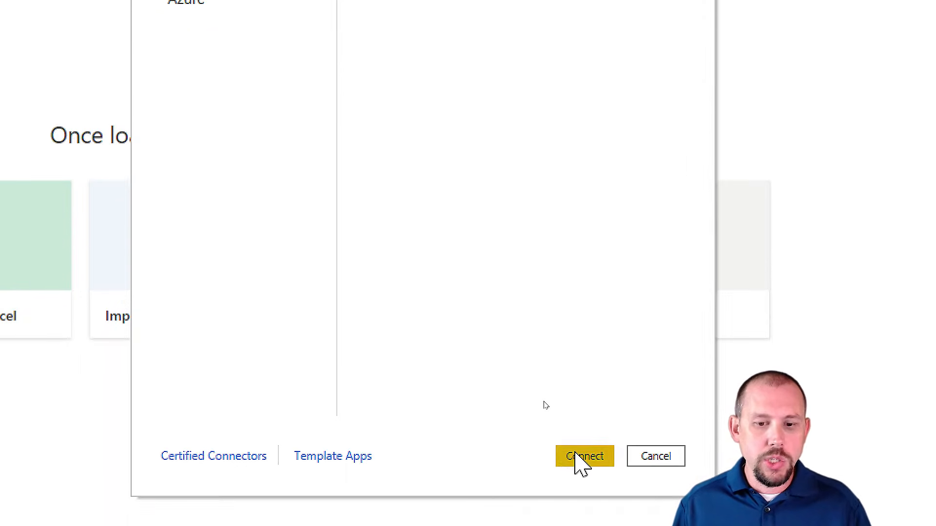
{"action": "left_click", "coordinate": [572, 453]}
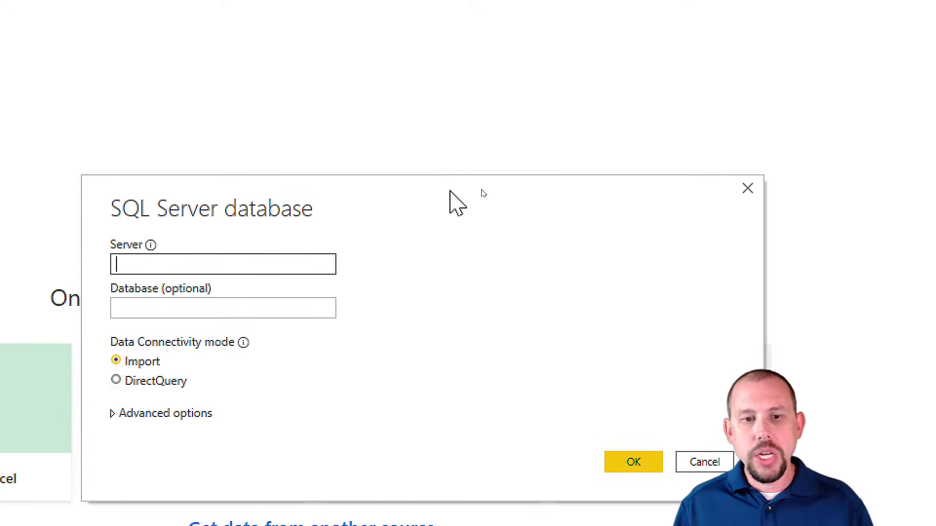
Set the copied SQL endpoint as the server and ServerlessP1 as the database, using DirectQuery as the connectivity mode.
{"action": "left_click_drag", "start_coordinate": [323, 205], "coordinate": [358, 107]}
{"action": "left_click", "coordinate": [339, 135]}
{"action": "key", "text": "ctrl+v"}
{"action": "left_click", "coordinate": [334, 173]}
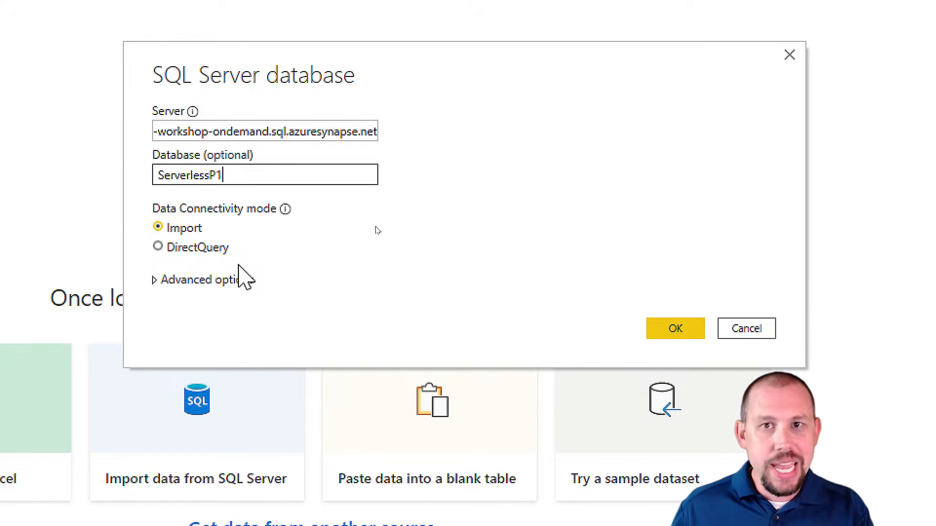
{"action": "left_click", "coordinate": [168, 253]}
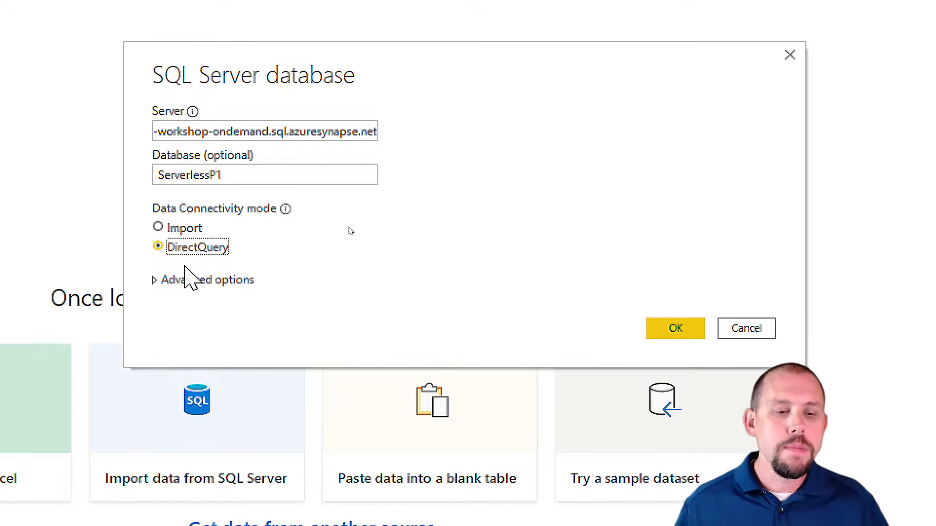
{"action": "left_click", "coordinate": [153, 281]}
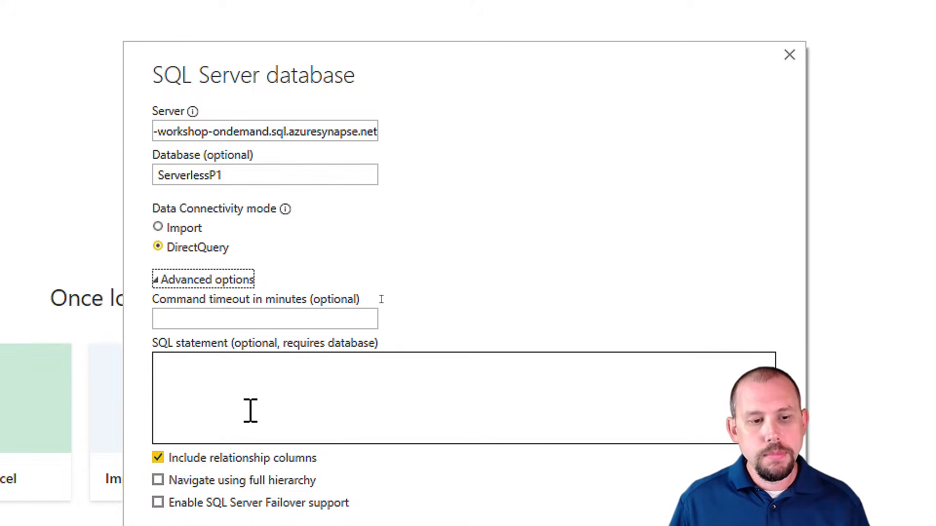
{"action": "left_click", "coordinate": [165, 283]}
{"action": "left_click", "coordinate": [166, 283]}
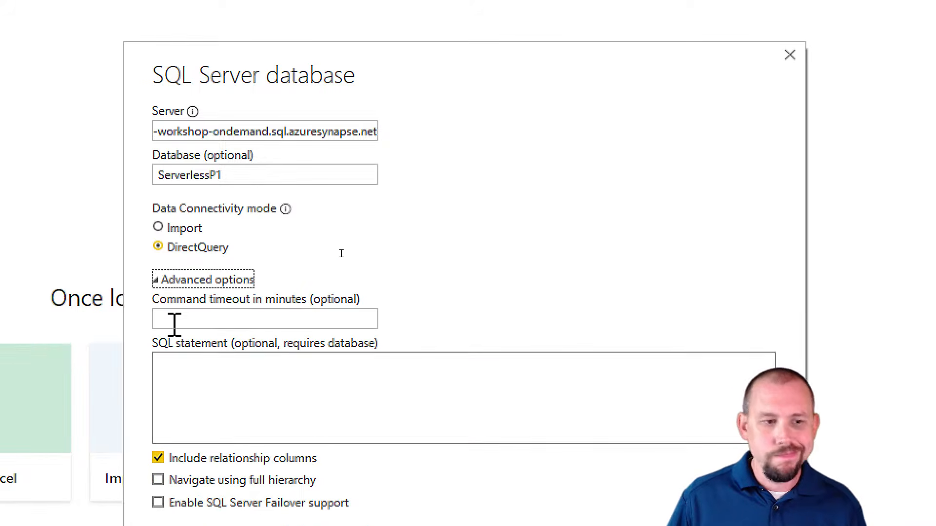
{"action": "left_click", "coordinate": [159, 288]}
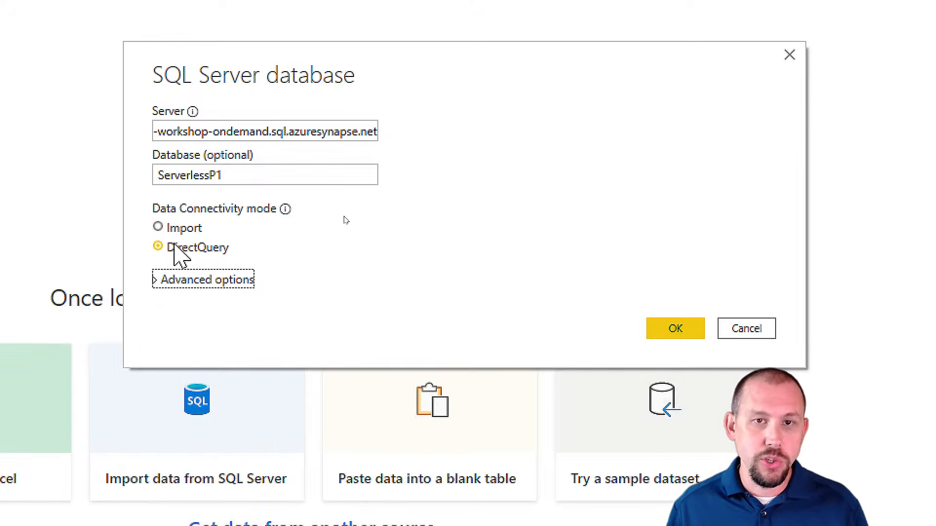
Confirm the connection settings, sign in with the organizational Microsoft account by entering its password, and connect to the serverless database.
{"action": "left_click", "coordinate": [691, 329]}
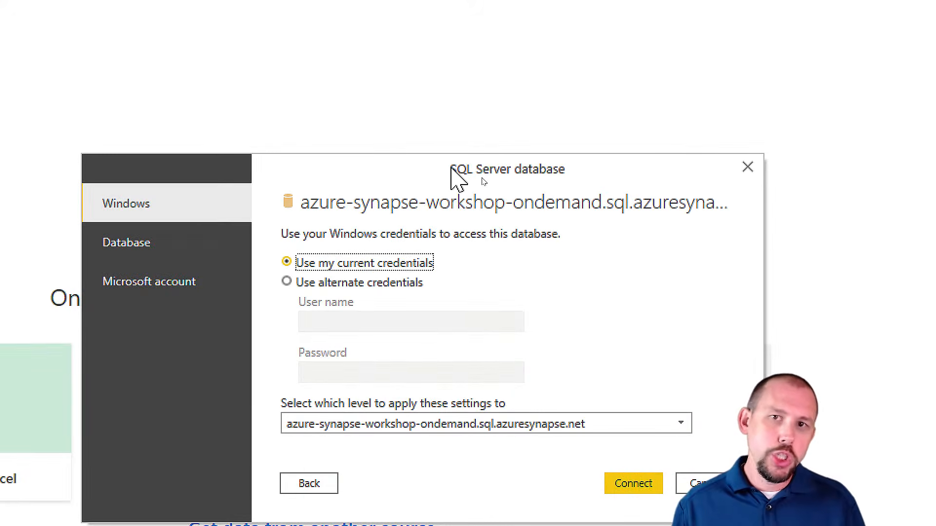
{"action": "left_click_drag", "start_coordinate": [463, 168], "coordinate": [466, 66]}
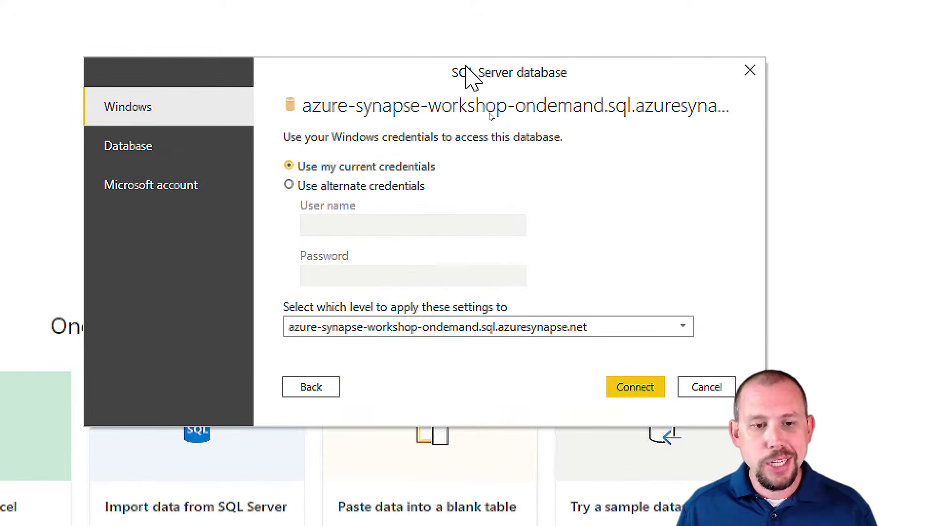
{"action": "left_click", "coordinate": [161, 198]}
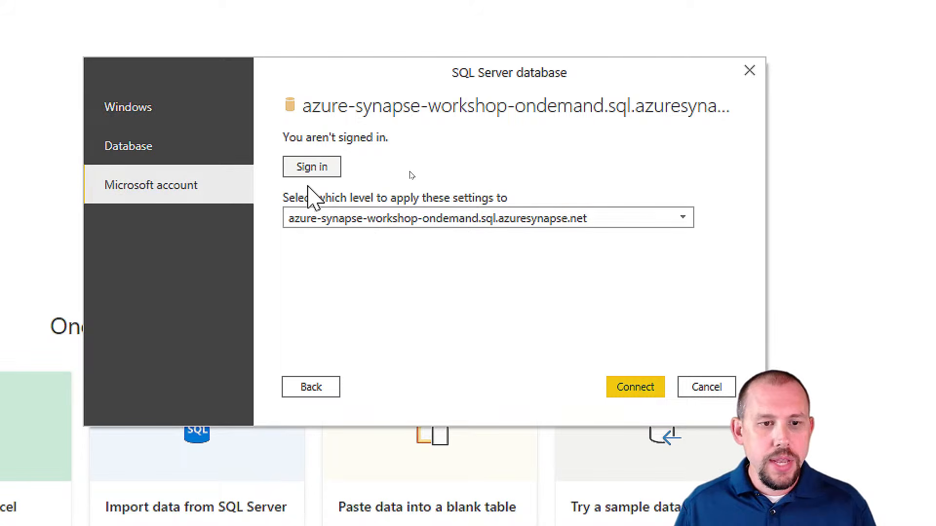
{"action": "left_click", "coordinate": [316, 163]}
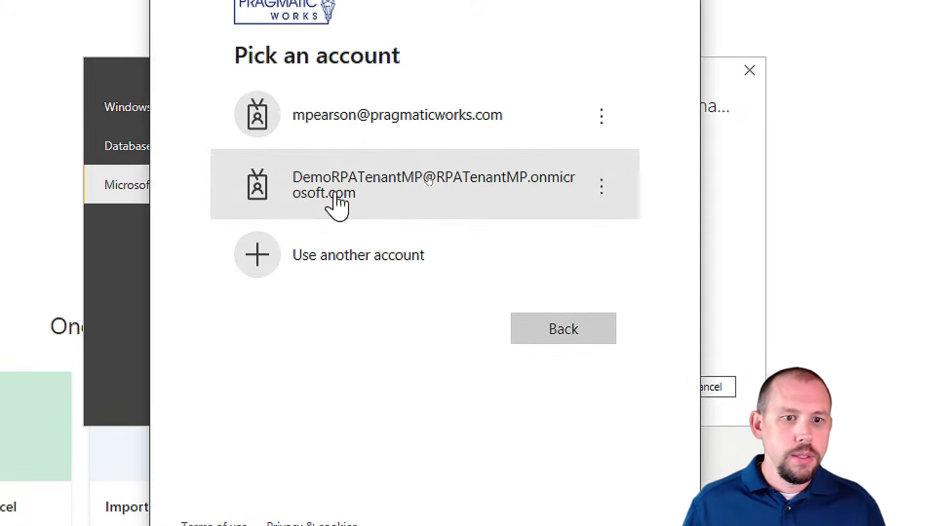
{"action": "left_click", "coordinate": [398, 146]}
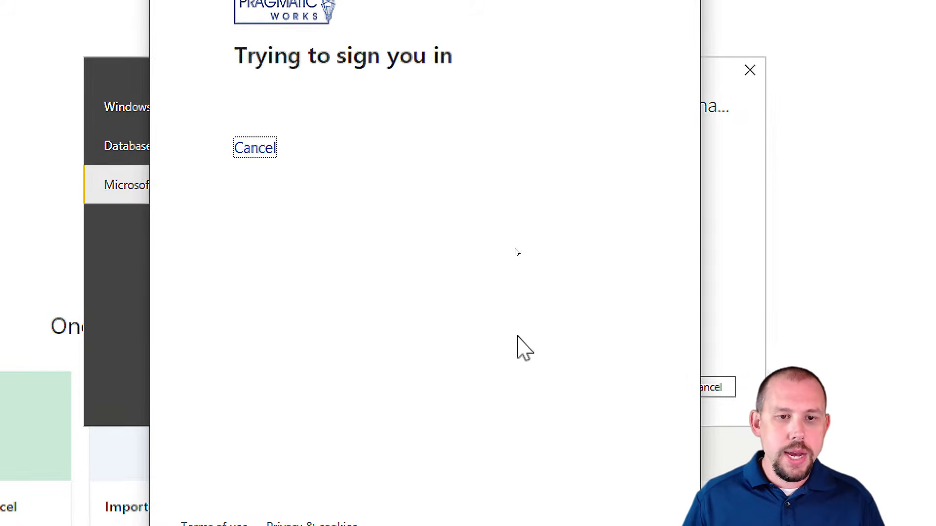
{"action": "type", "text": "*****"}
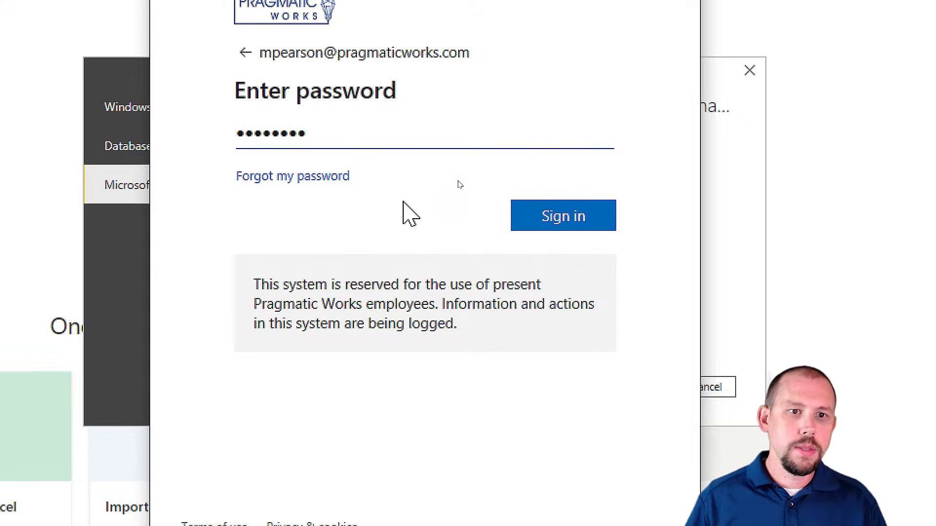
{"action": "left_click", "coordinate": [549, 227]}
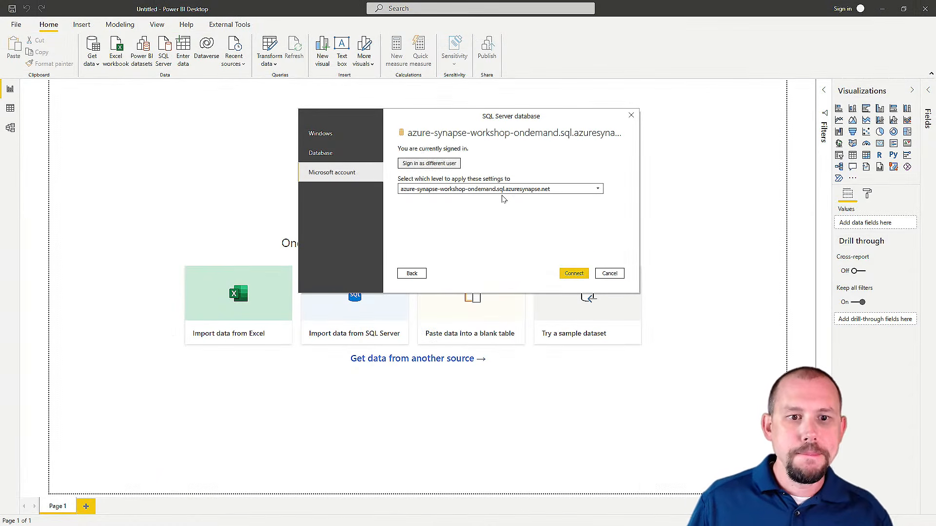
{"action": "left_click", "coordinate": [573, 277]}
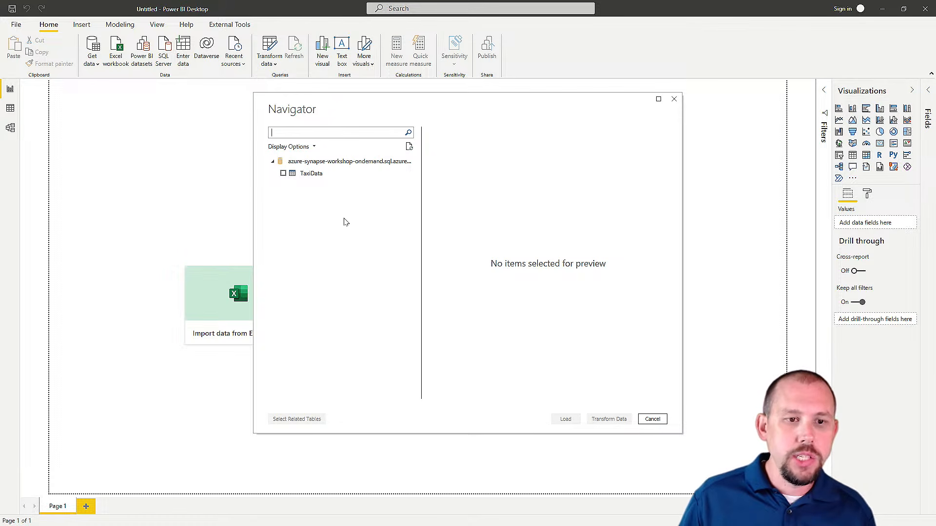
Preview and load the TaxiData table from the serverless database, and expand its field list in the report.
{"action": "left_click", "coordinate": [310, 176]}
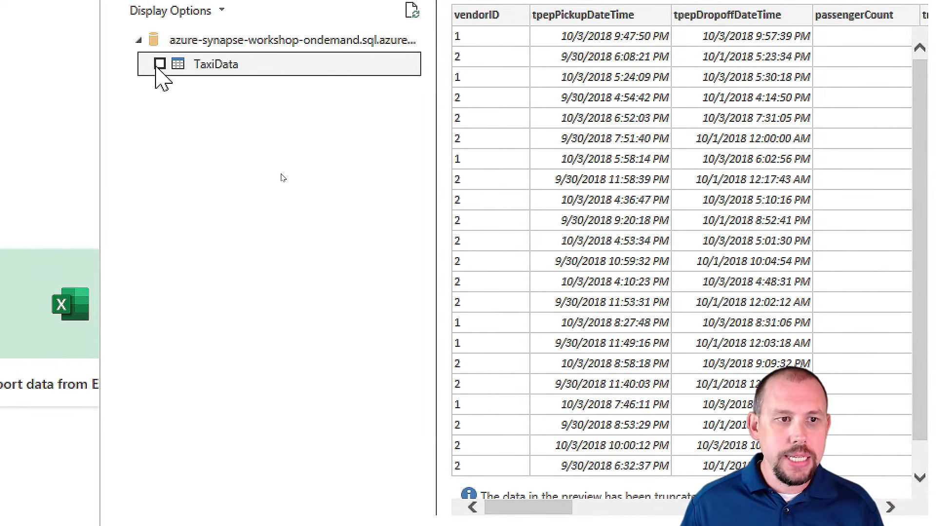
{"action": "left_click", "coordinate": [160, 64]}
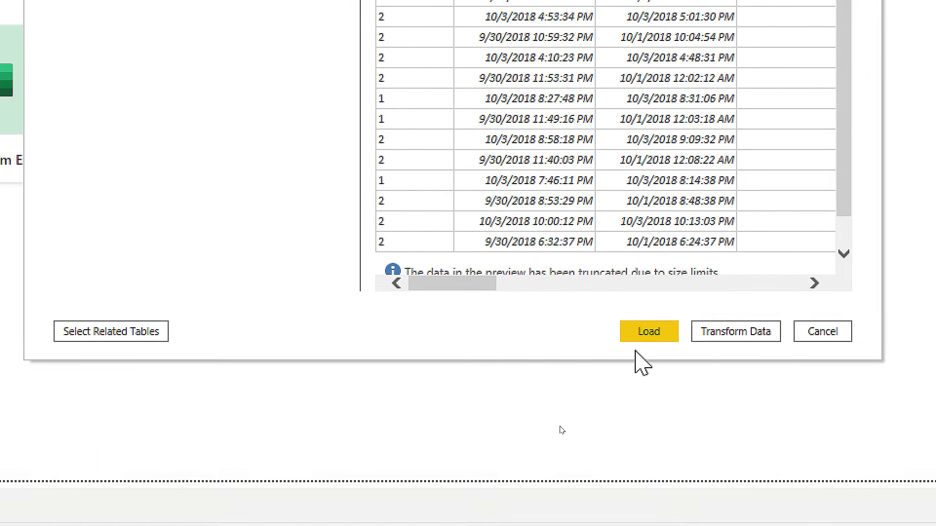
{"action": "left_click", "coordinate": [643, 337]}
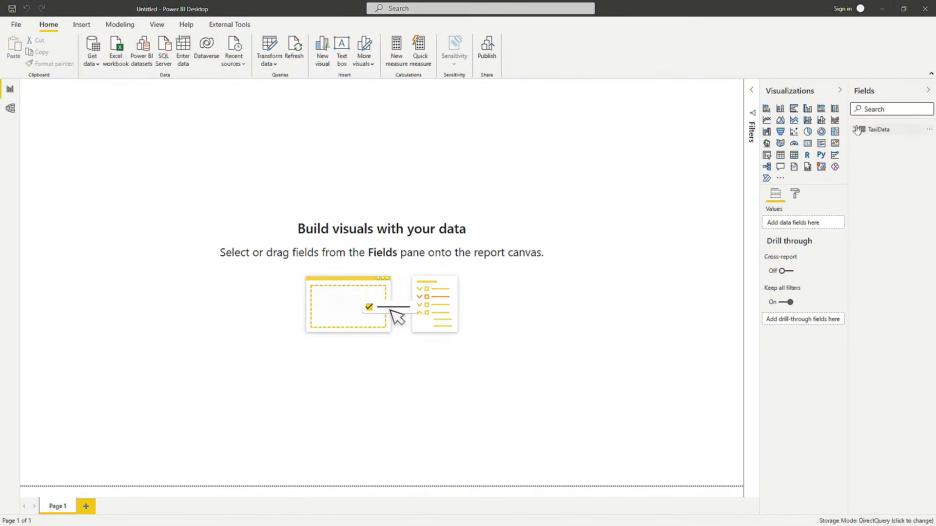
{"action": "left_click", "coordinate": [856, 129]}
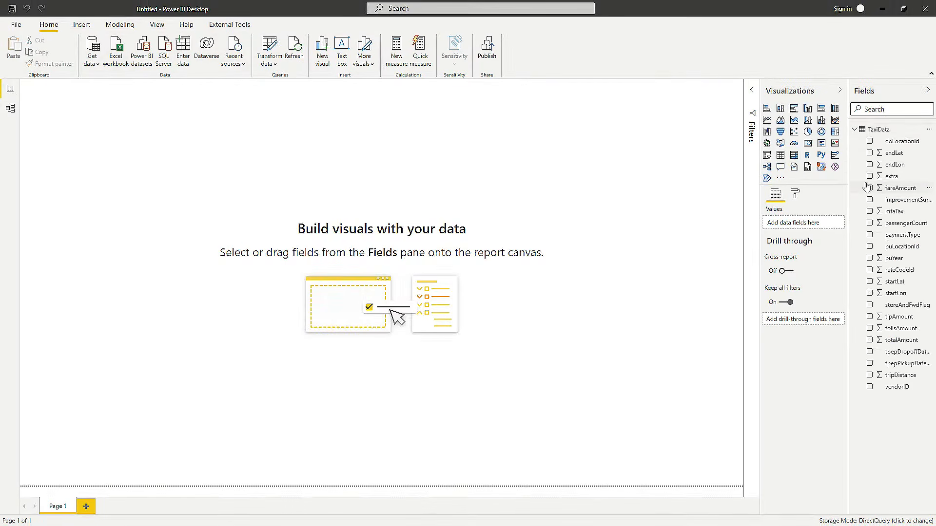
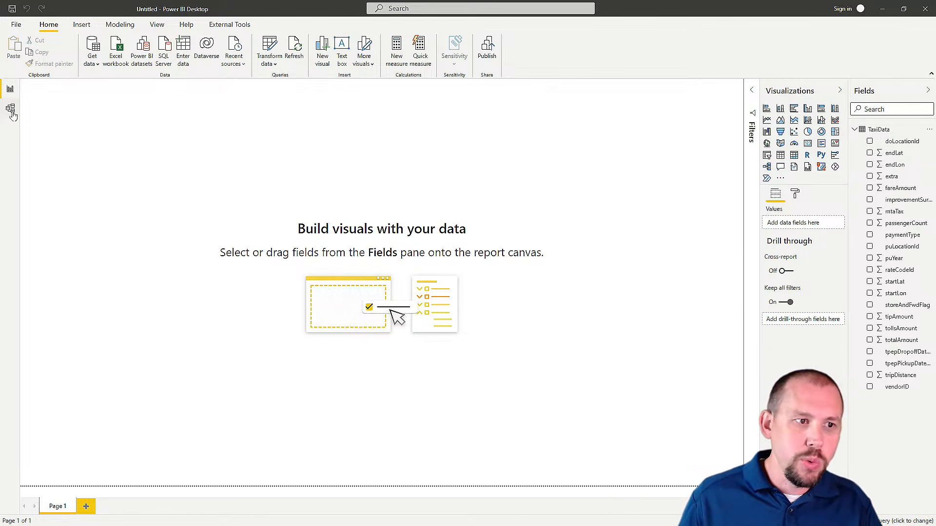
Open the full list of data sources, and switch to Synapse Studio to copy the DedicatedP1 pool's workspace SQL endpoint.
{"action": "left_click", "coordinate": [96, 64]}
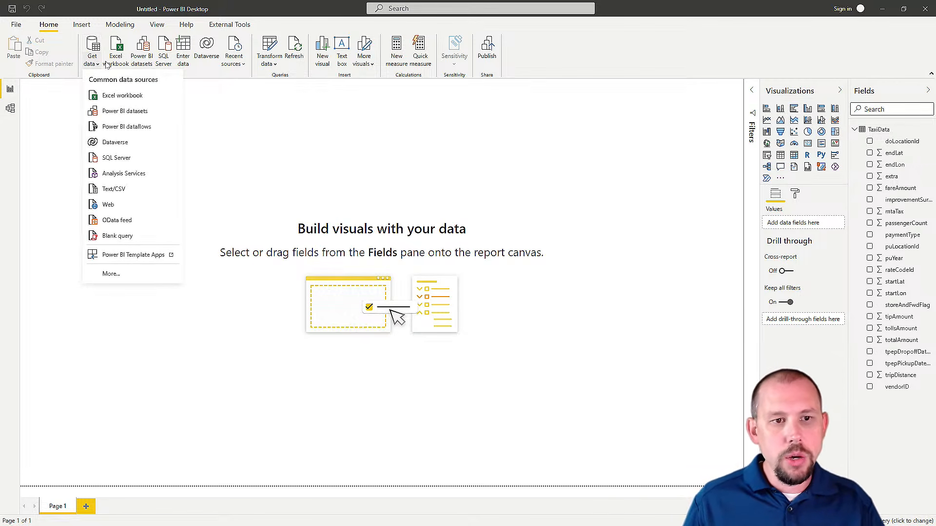
{"action": "left_click", "coordinate": [106, 274]}
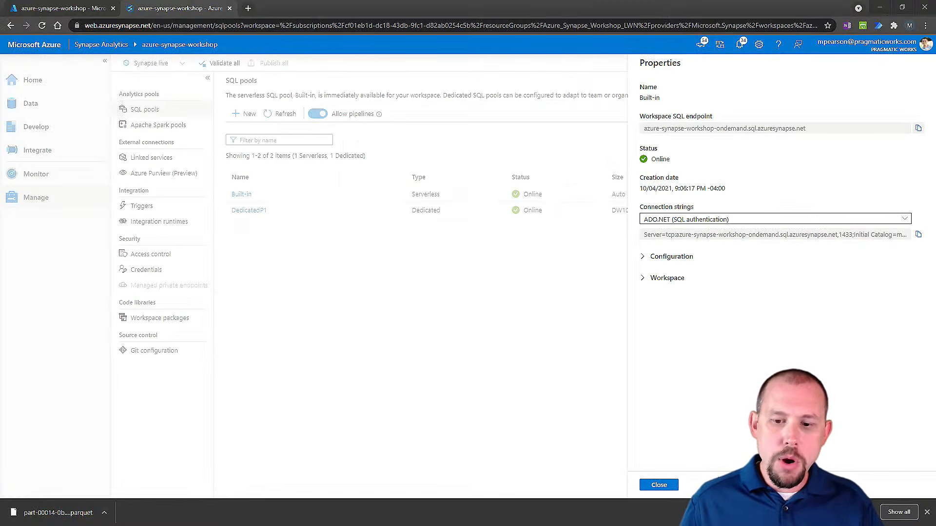
{"action": "left_click", "coordinate": [552, 377]}
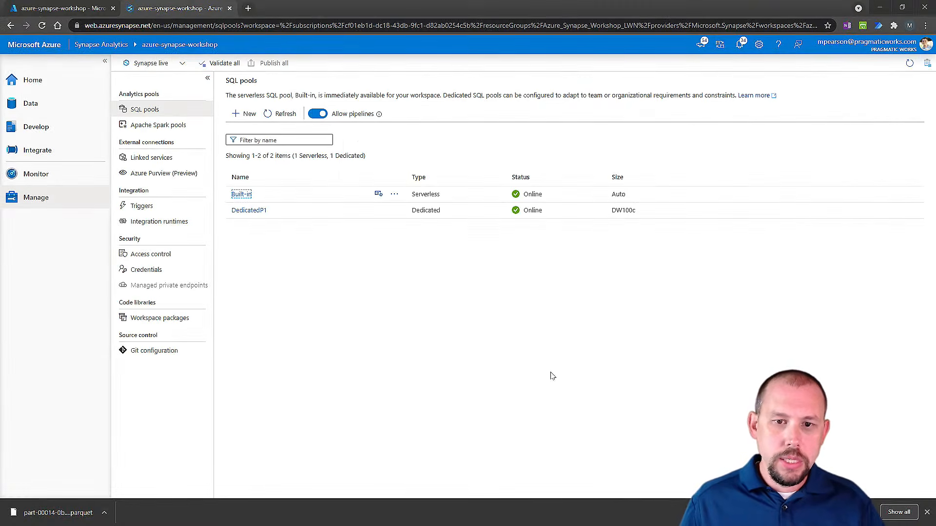
{"action": "left_click", "coordinate": [247, 194]}
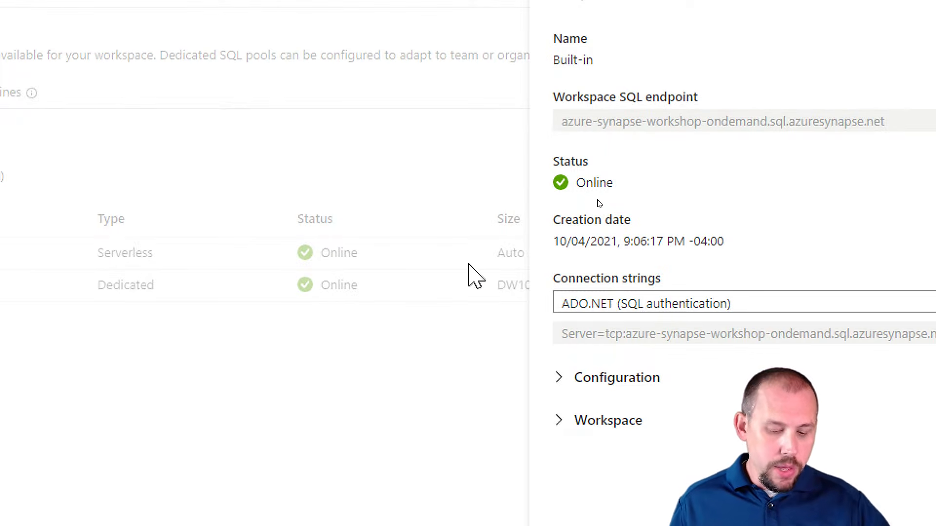
{"action": "left_click", "coordinate": [660, 483]}
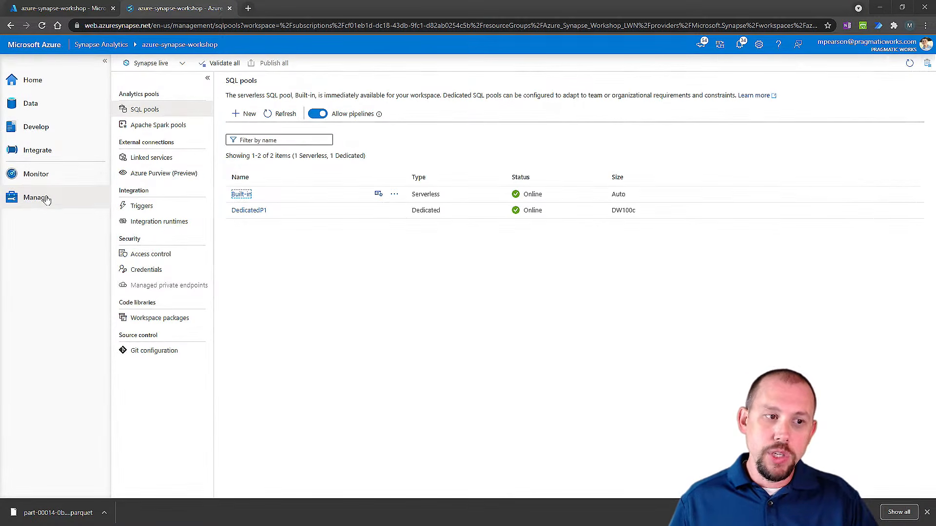
{"action": "left_click", "coordinate": [47, 199]}
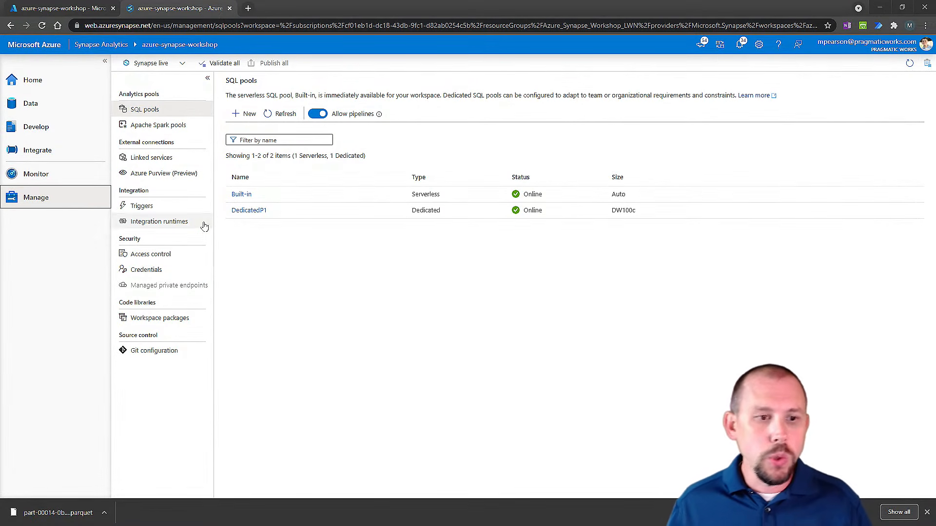
{"action": "left_click", "coordinate": [251, 211]}
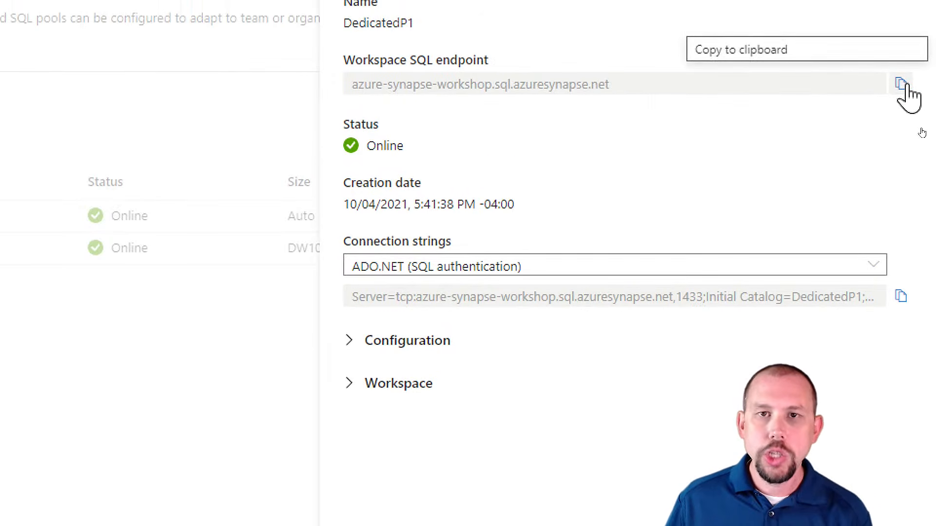
{"action": "left_click", "coordinate": [903, 86]}
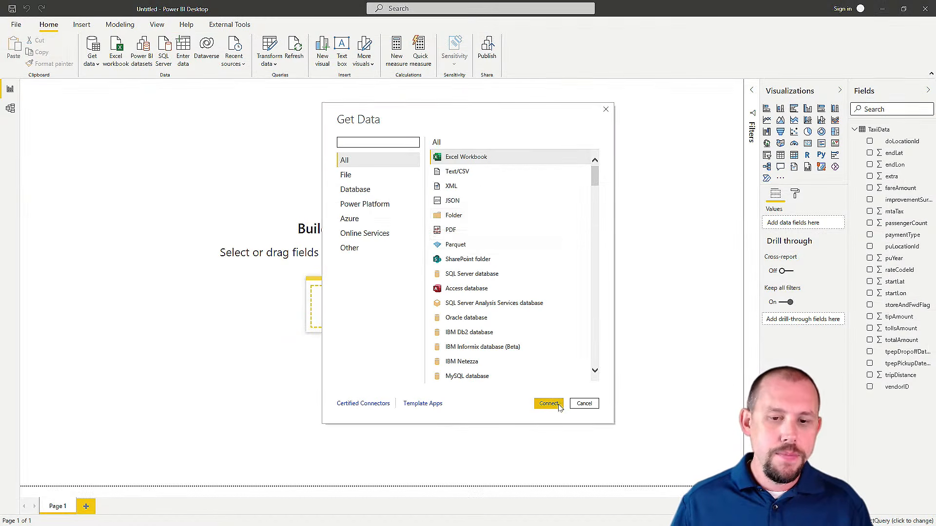
Switch to Power BI Desktop, search the data sources for synapse, and start a connection with the Azure Synapse Analytics (SQL DW) connector.
{"action": "left_click", "coordinate": [367, 142]}
{"action": "type", "text": "synapse"}
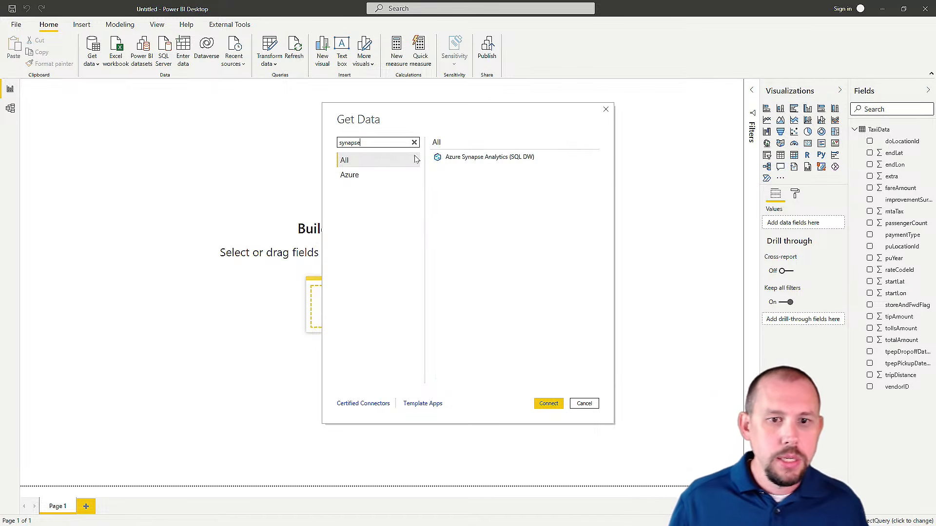
{"action": "left_click", "coordinate": [444, 160]}
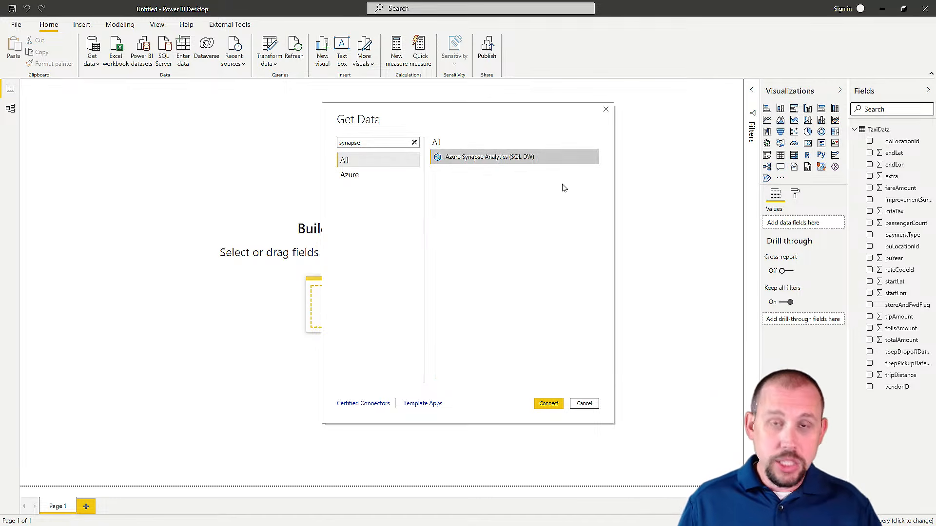
{"action": "left_click", "coordinate": [548, 404]}
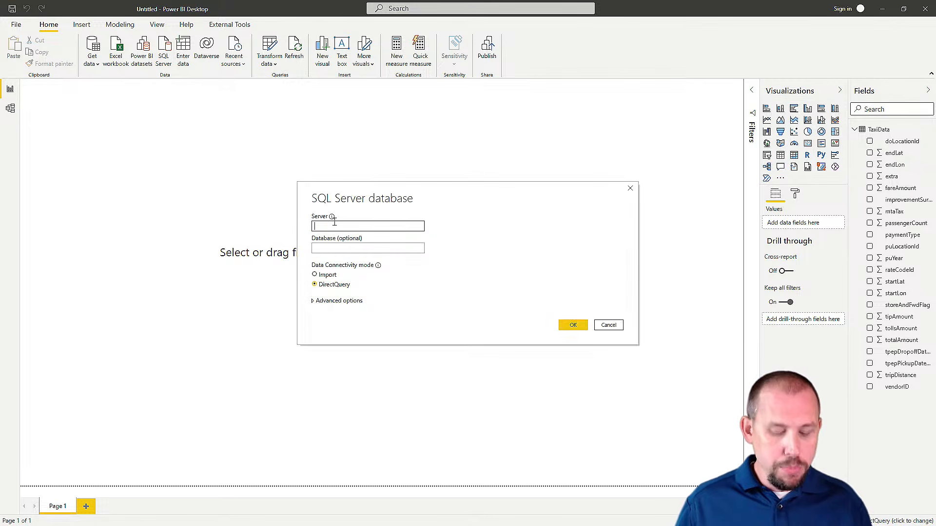
Set the copied dedicated SQL endpoint as the server and DedicatedP1 as the database, and confirm the connection settings.
{"action": "key", "text": "ctrl+v"}
{"action": "left_click", "coordinate": [351, 248]}
{"action": "type", "text": "De"}
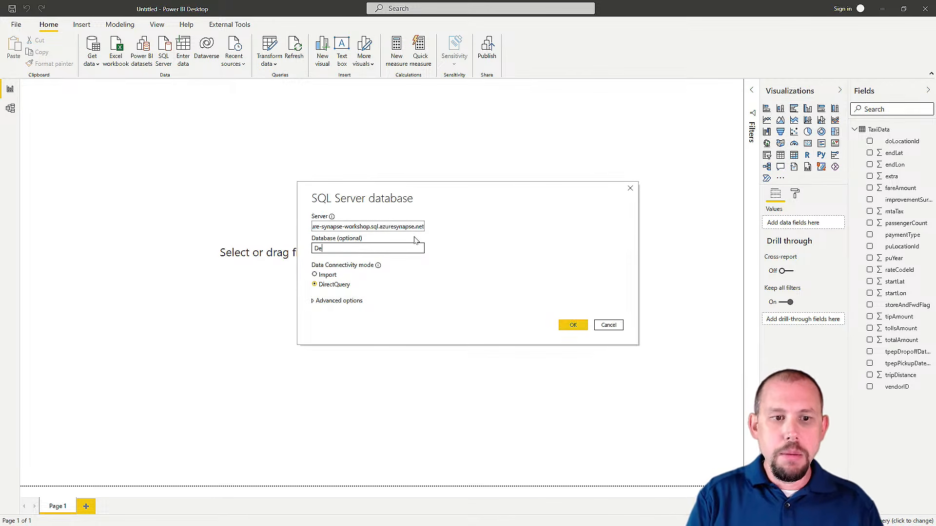
{"action": "type", "text": "dicatedP1"}
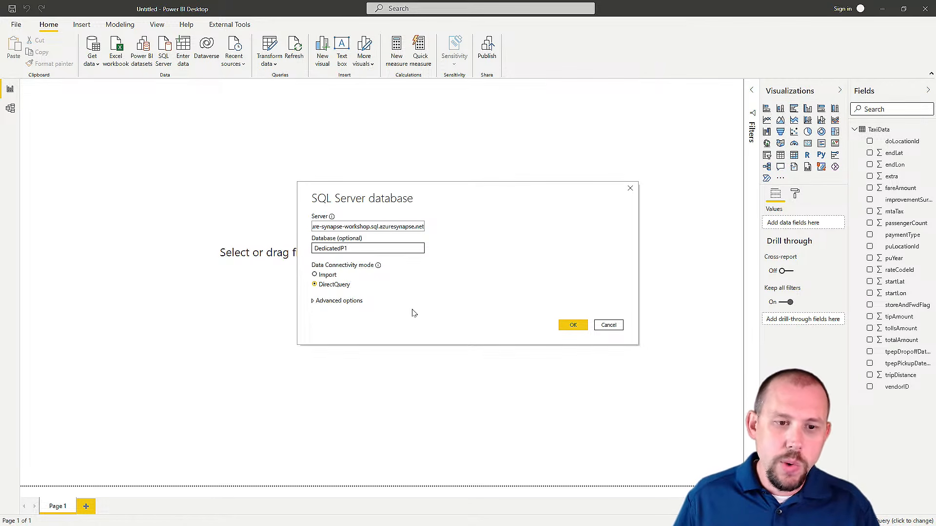
{"action": "left_click", "coordinate": [575, 327]}
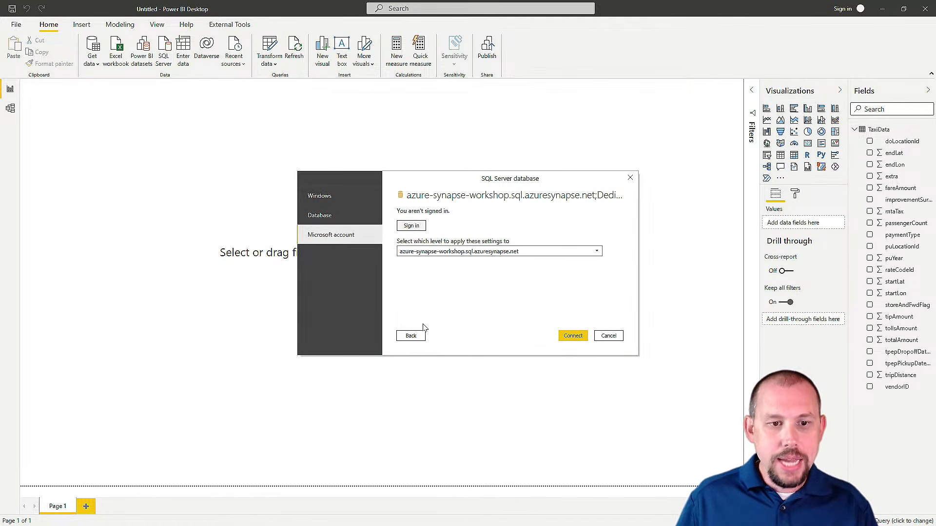
Sign in with the organizational Microsoft account by entering its password, and connect to the DedicatedP1 database.
{"action": "left_click", "coordinate": [418, 227]}
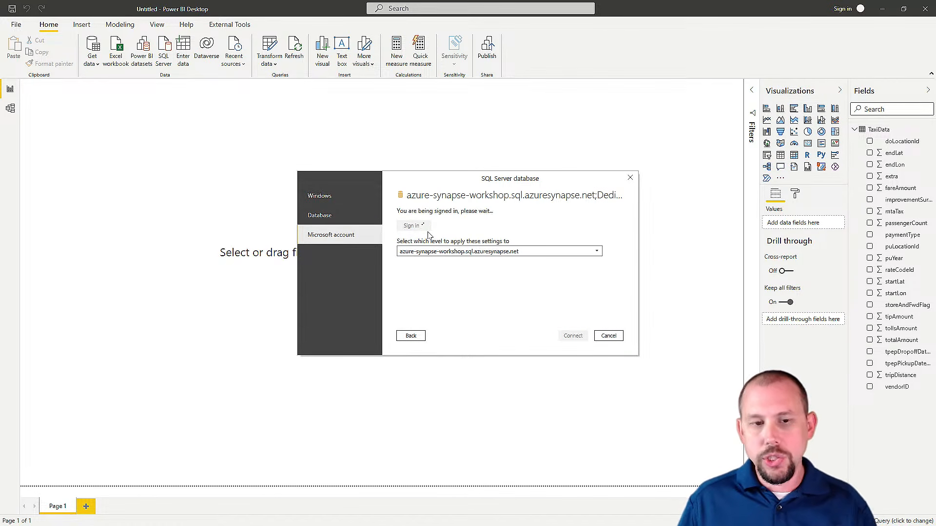
{"action": "left_click", "coordinate": [455, 199]}
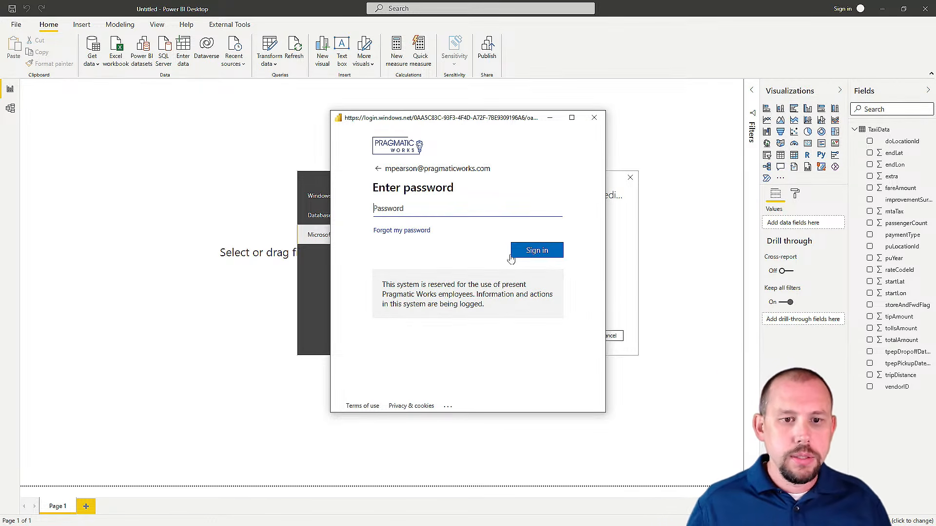
{"action": "type", "text": "••••••••"}
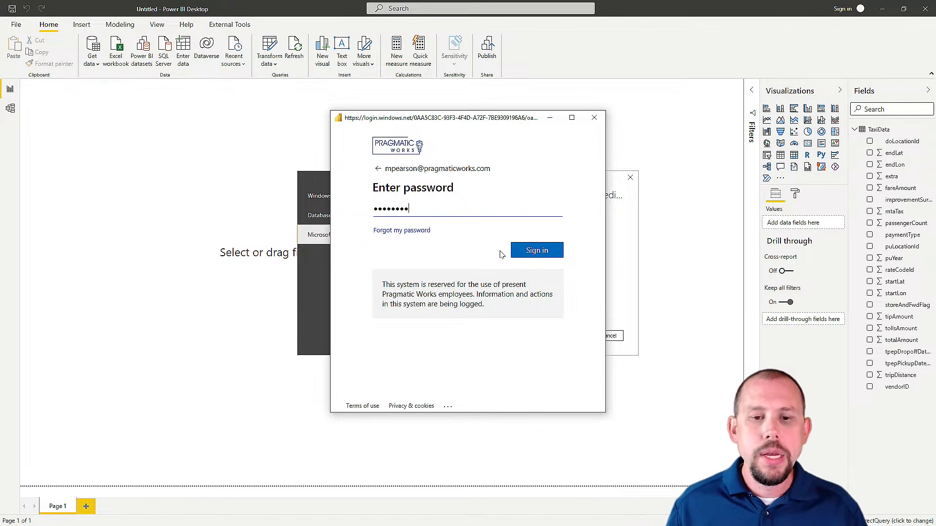
{"action": "left_click", "coordinate": [538, 256]}
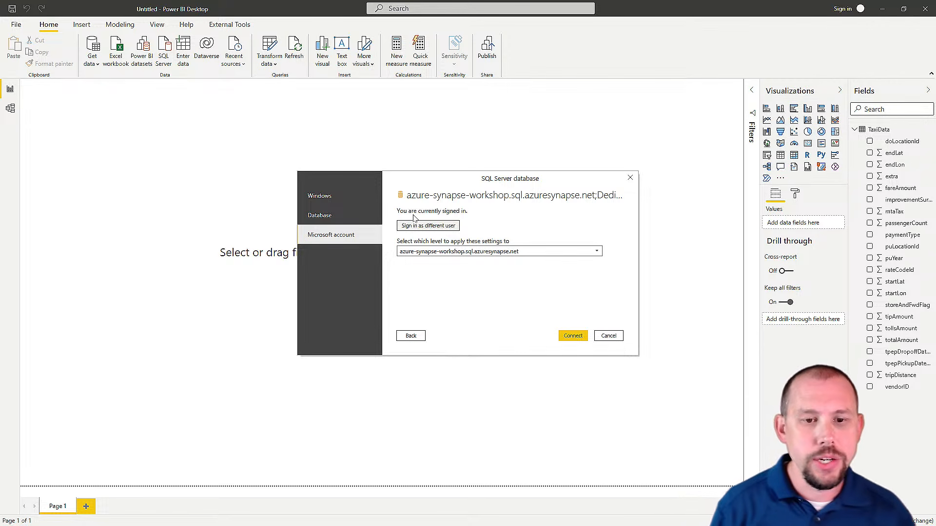
{"action": "left_click", "coordinate": [576, 337]}
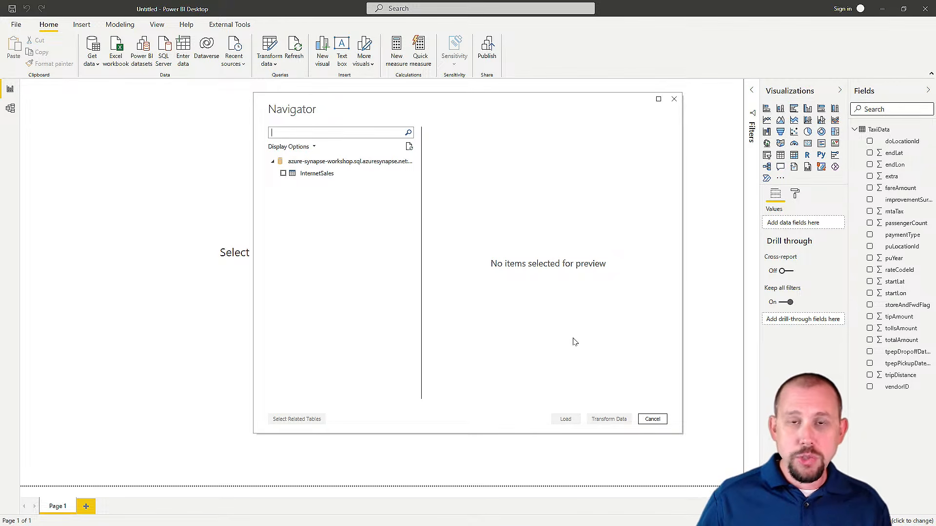
Select the InternetSales table in the dedicated database for preview.
{"action": "left_click", "coordinate": [312, 174]}
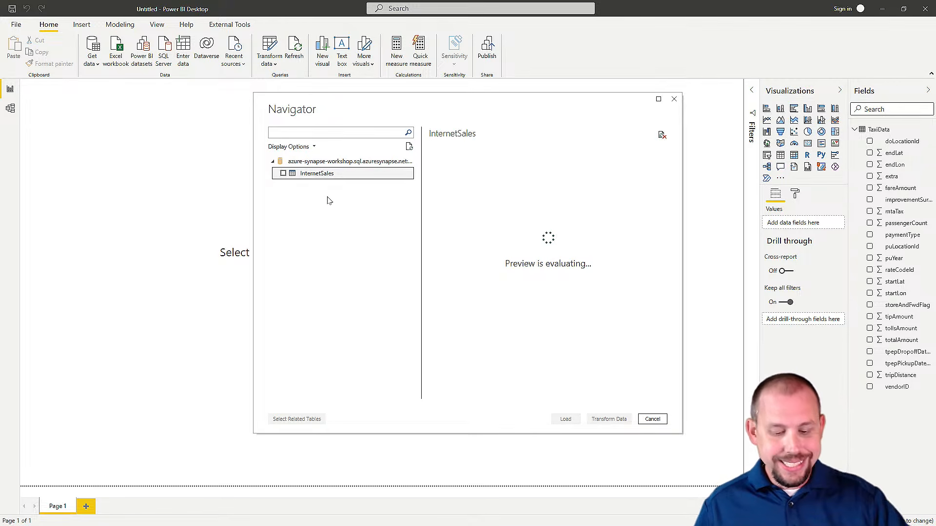